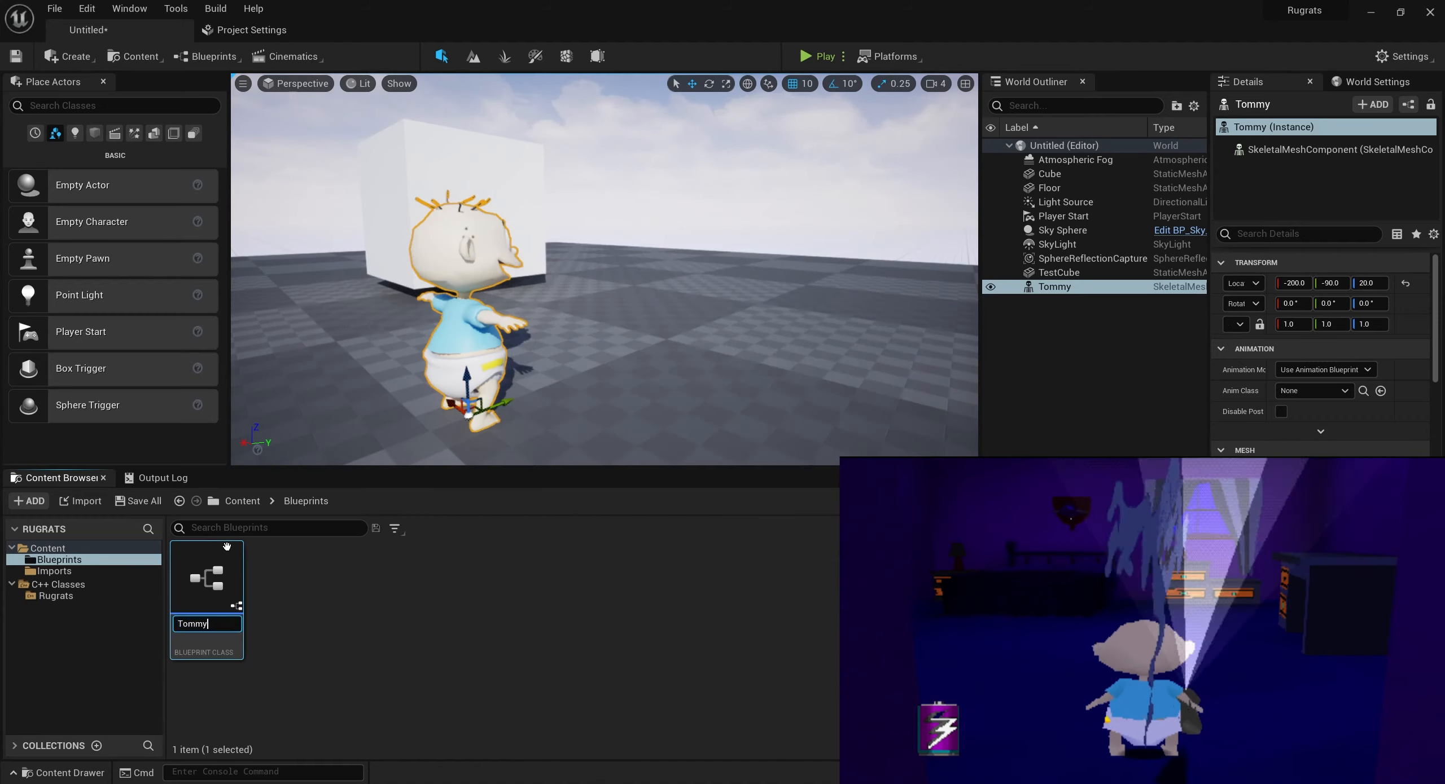
Open the Tommy blueprint from the Blueprints folder and select its inherited Camera component
{"action": "double_click", "coordinate": [207, 577]}
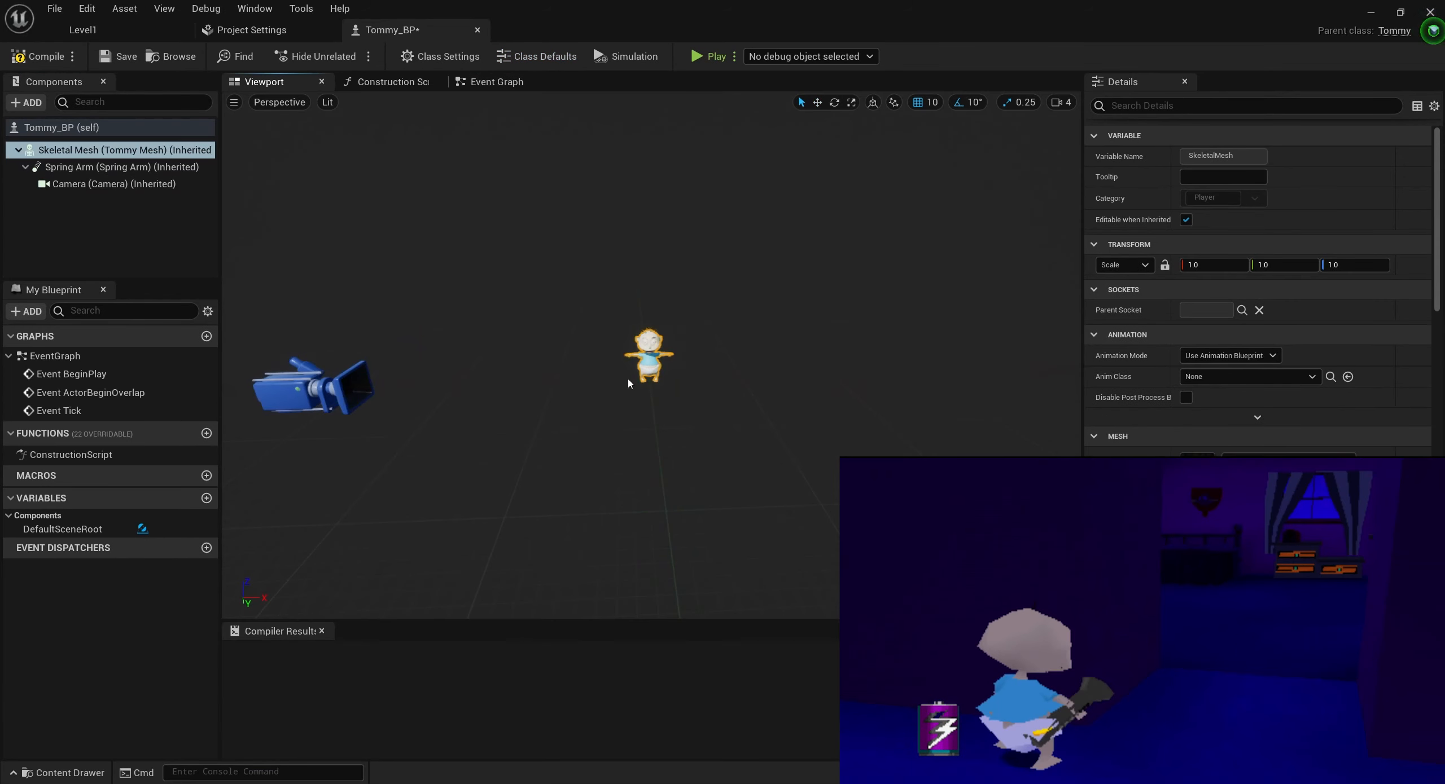
{"action": "left_click", "coordinate": [136, 184]}
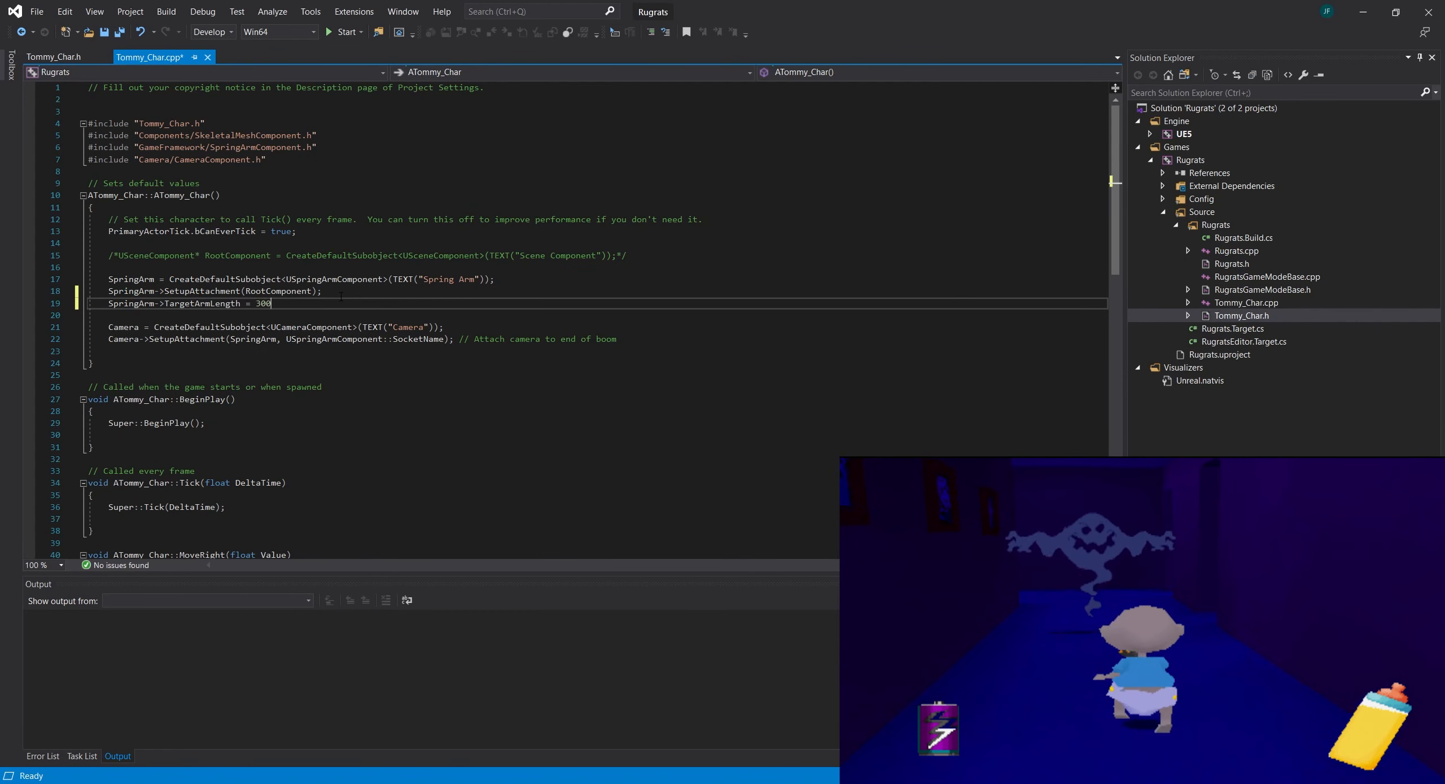
In Tommy_Char.cpp, set SpringArm->TargetArmLength to 300.0f and SpringArm->bUsePawnControlRotation to true, commented "Rotate the arm based on the controller", and save
{"action": "key", "text": "ctrl+s"}
{"action": "type", "text": ".0f;"}
{"action": "key", "text": "Return"}
{"action": "type", "text": "SpringArm->bUsePawnControlRotation = true; // Rotate the"}
{"action": "type", "text": "arm based on the controller"}
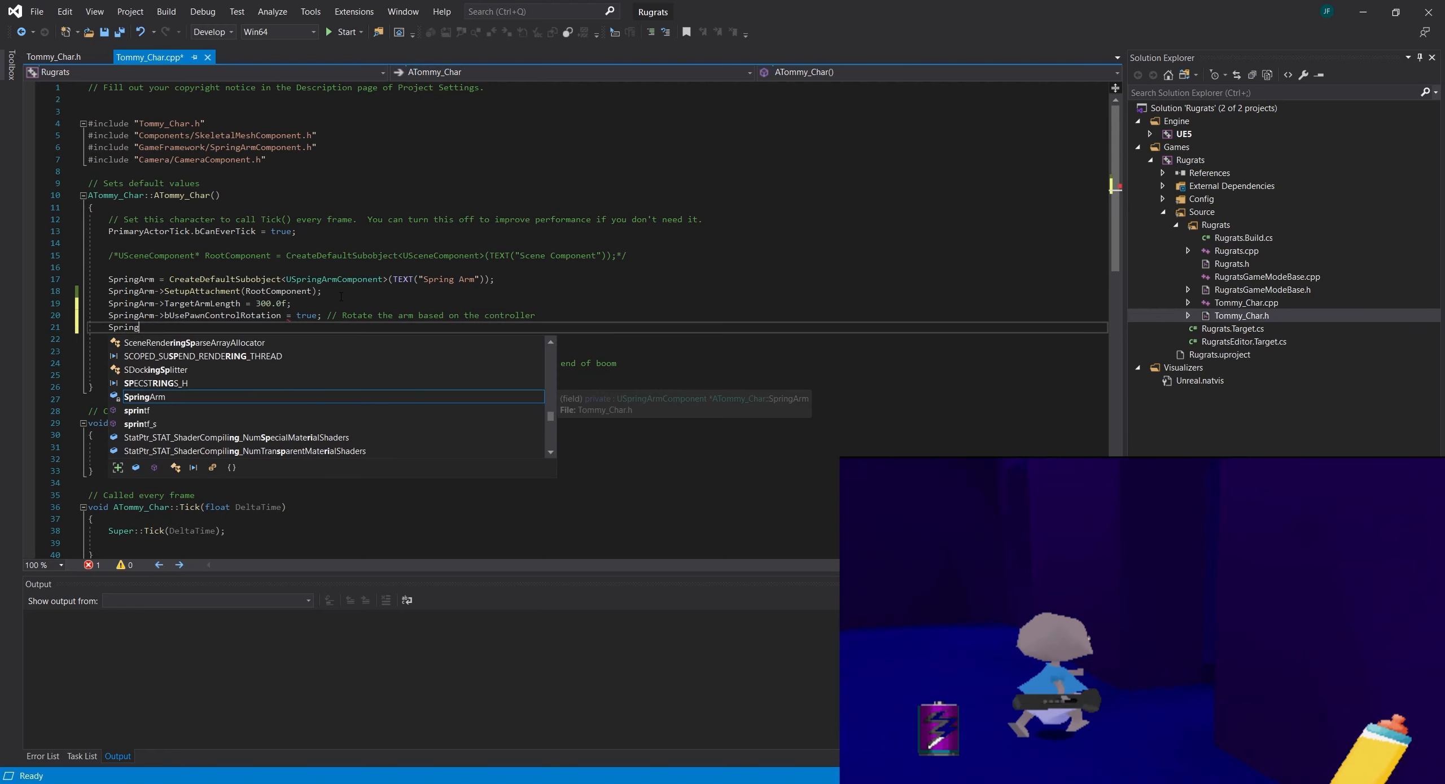
{"action": "key", "text": "ctrl+s"}
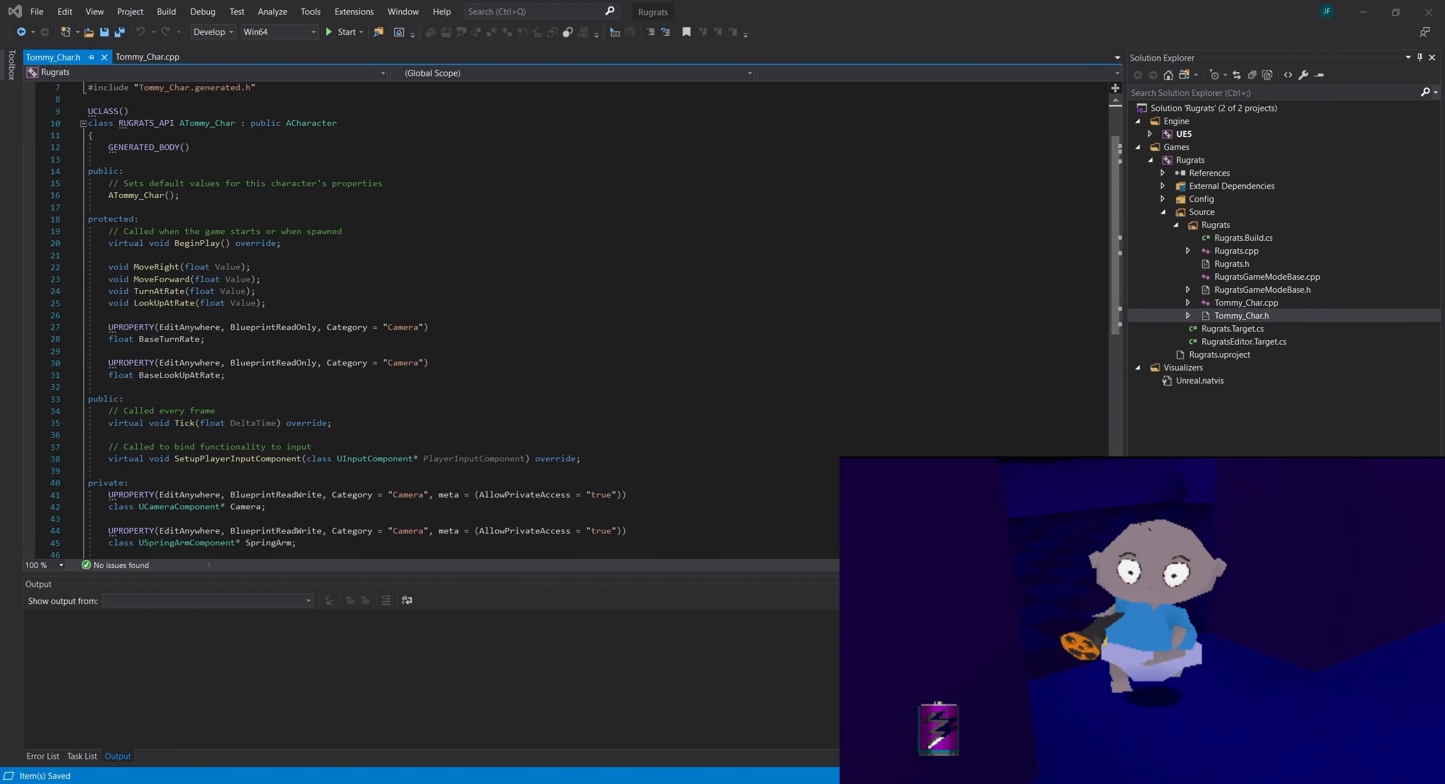
Declare float BaseTurnRate and float BaseLookUpRate in the private section of Tommy_Char.h and save
{"action": "scroll", "coordinate": [295, 363], "scroll_direction": "down", "scroll_amount": 5}
{"action": "left_click", "coordinate": [305, 363]}
{"action": "key", "text": "Return"}
{"action": "key", "text": "Return"}
{"action": "type", "text": "float BaseTurnRate;"}
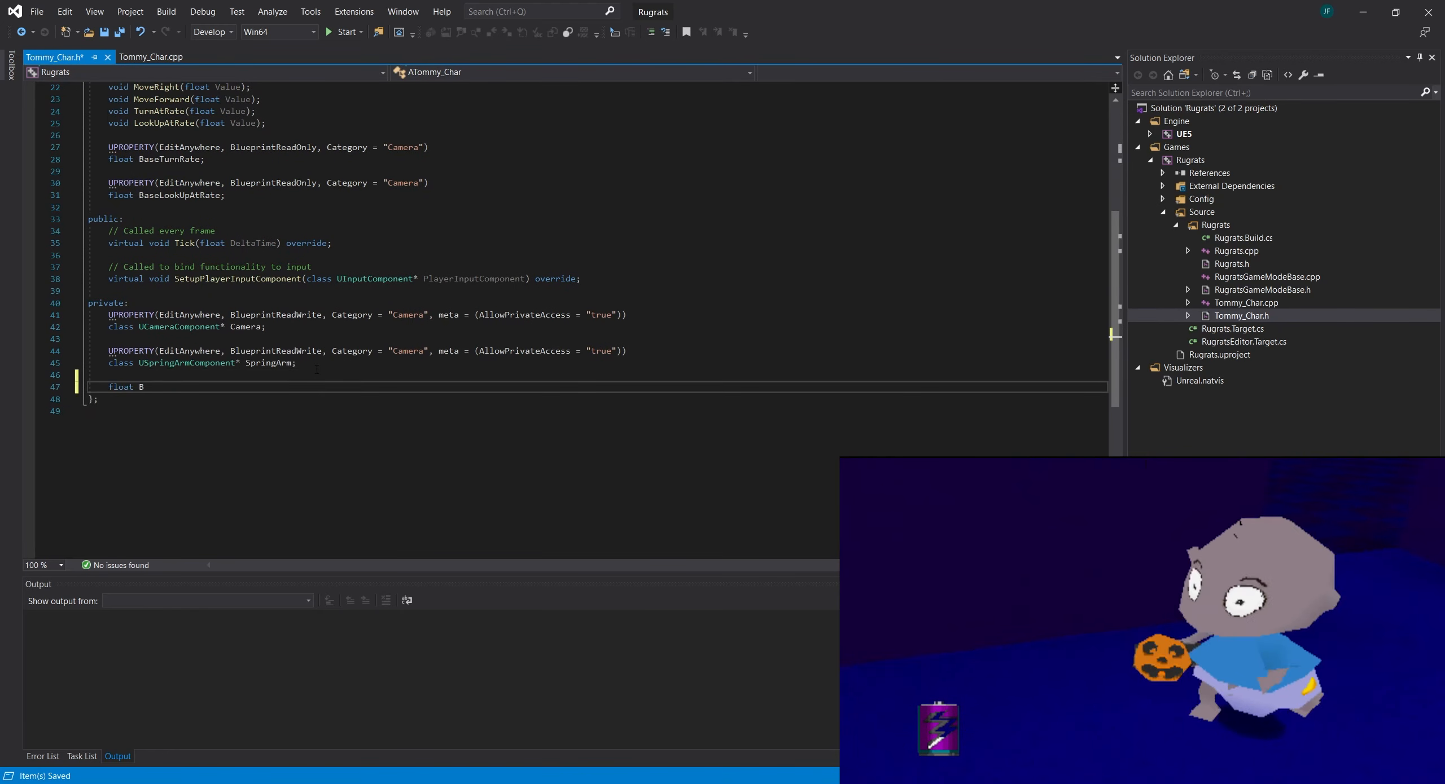
{"action": "key", "text": "Return"}
{"action": "key", "text": "Return"}
{"action": "type", "text": "float BaseLookUpRate;"}
{"action": "key", "text": "ctrl+s"}
Mark both private rate floats with UPROPERTY(EditAnywhere, BlueprintReadOnly, Category = "Camera", meta = (AllowPrivateAccess = "true")) and save
{"action": "left_click", "coordinate": [146, 374]}
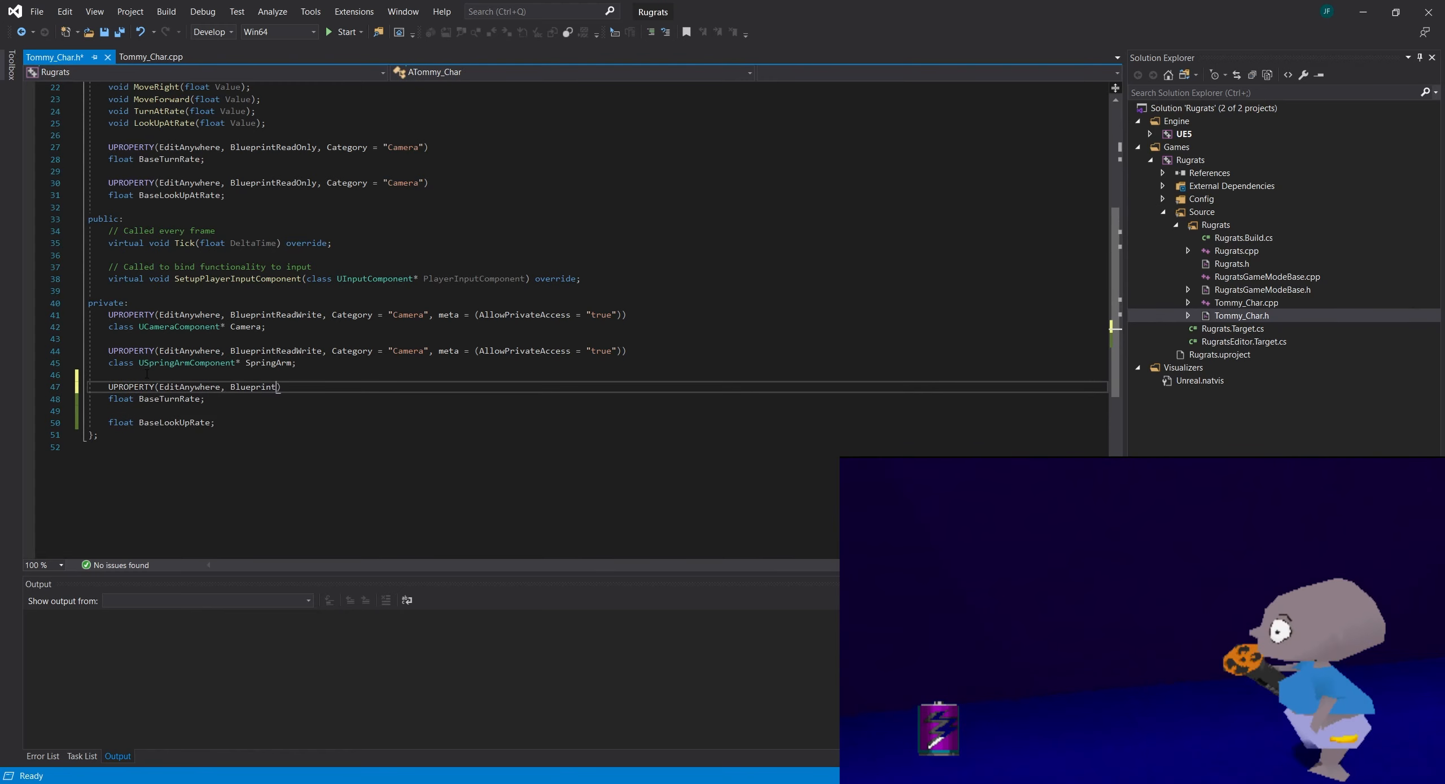
{"action": "left_click_drag", "start_coordinate": [428, 351], "coordinate": [621, 351]}
{"action": "key", "text": "ctrl+c"}
{"action": "left_click", "coordinate": [424, 387]}
{"action": "key", "text": "ctrl+v"}
{"action": "key", "text": "ctrl+s"}
{"action": "left_click", "coordinate": [366, 412]}
{"action": "key", "text": "Return"}
{"action": "key", "text": "ctrl+v"}
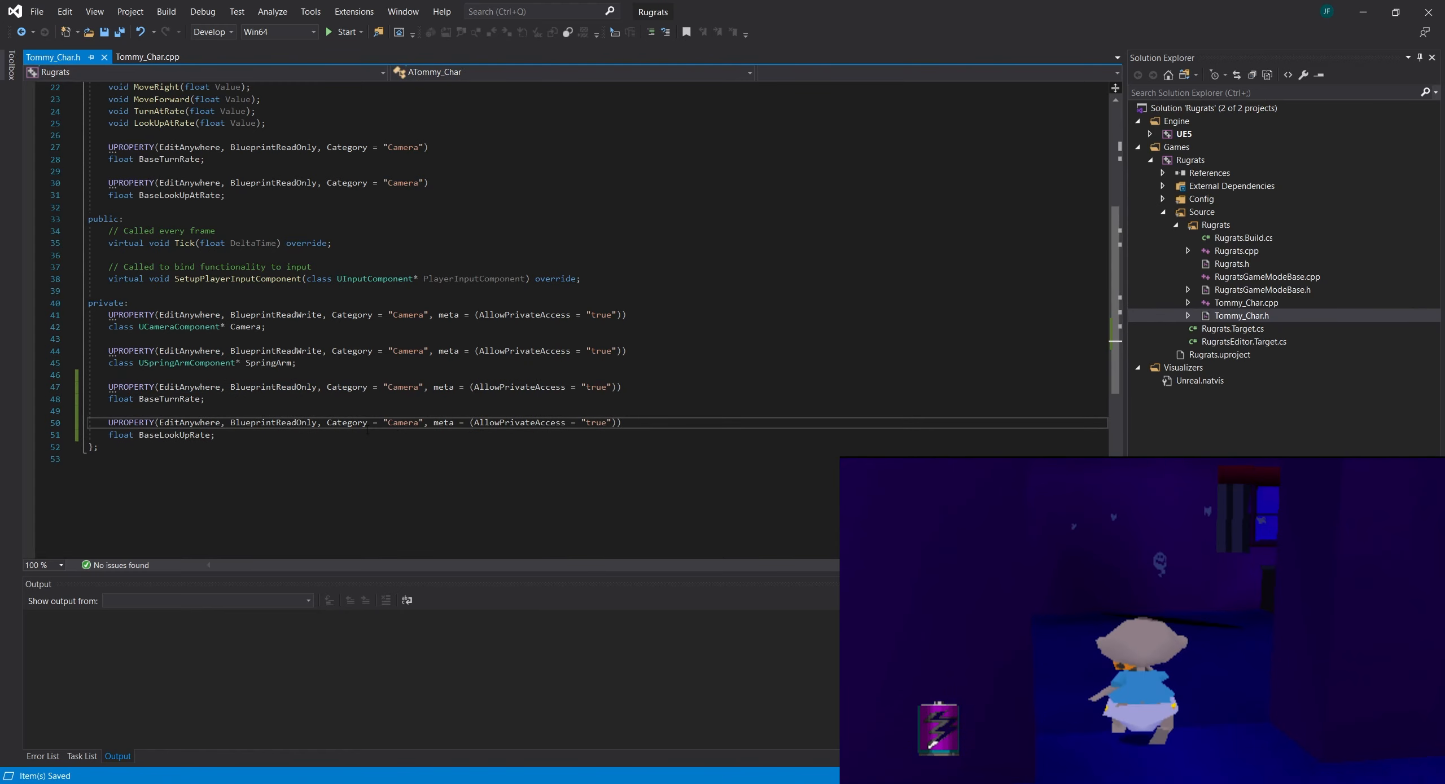
In the Tommy_Char.cpp constructor, add AutoPossessPlayer = EAutoReceiveInput::Player0 below the BaseTurnRate and BaseLookUpAtRate assignments and save
{"action": "left_click", "coordinate": [148, 57]}
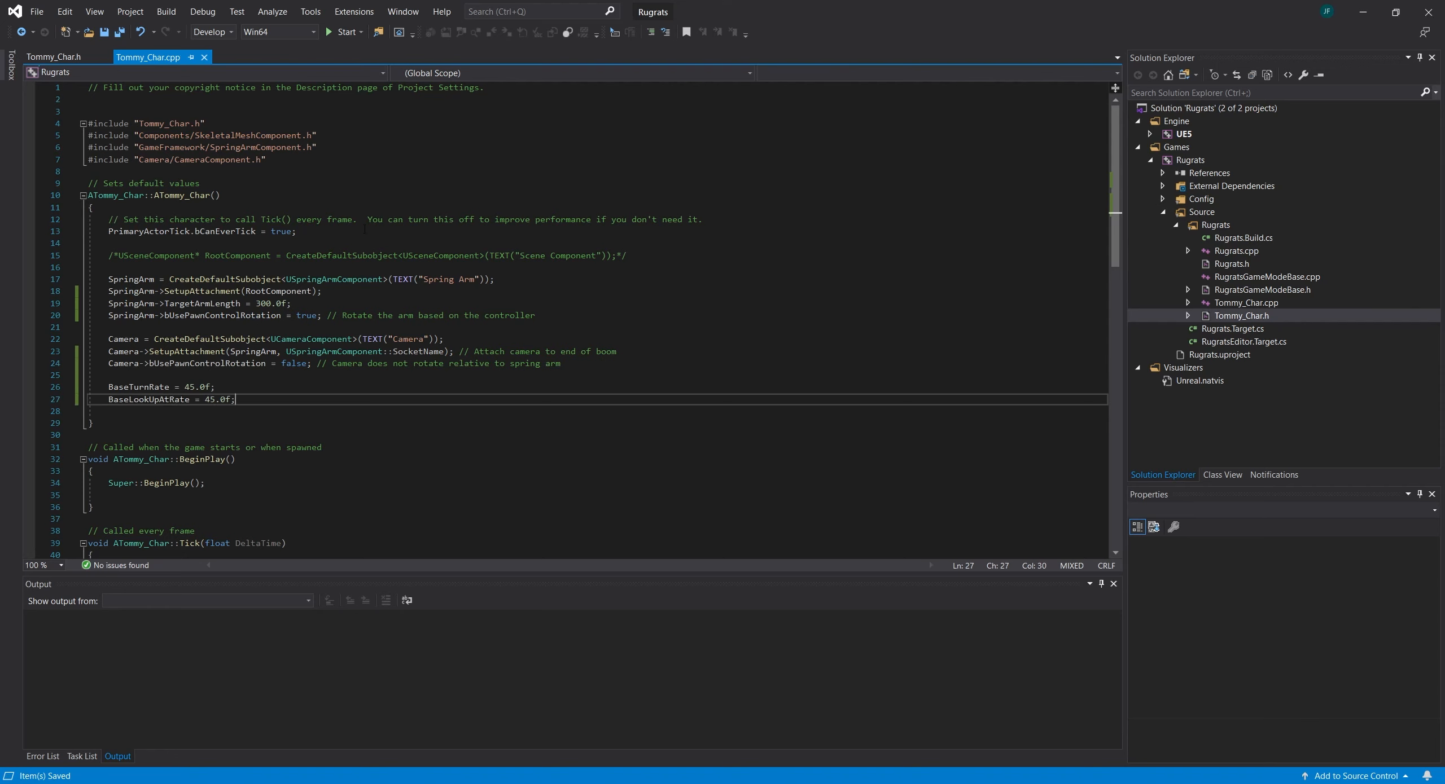
{"action": "key", "text": "Return"}
{"action": "key", "text": "Return"}
{"action": "key", "text": "ctrl+s"}
In ATommy_Char::MoveRight, add an if condition requiring a valid Controller and a nonzero Value
{"action": "scroll", "coordinate": [128, 273], "scroll_direction": "down", "scroll_amount": 9}
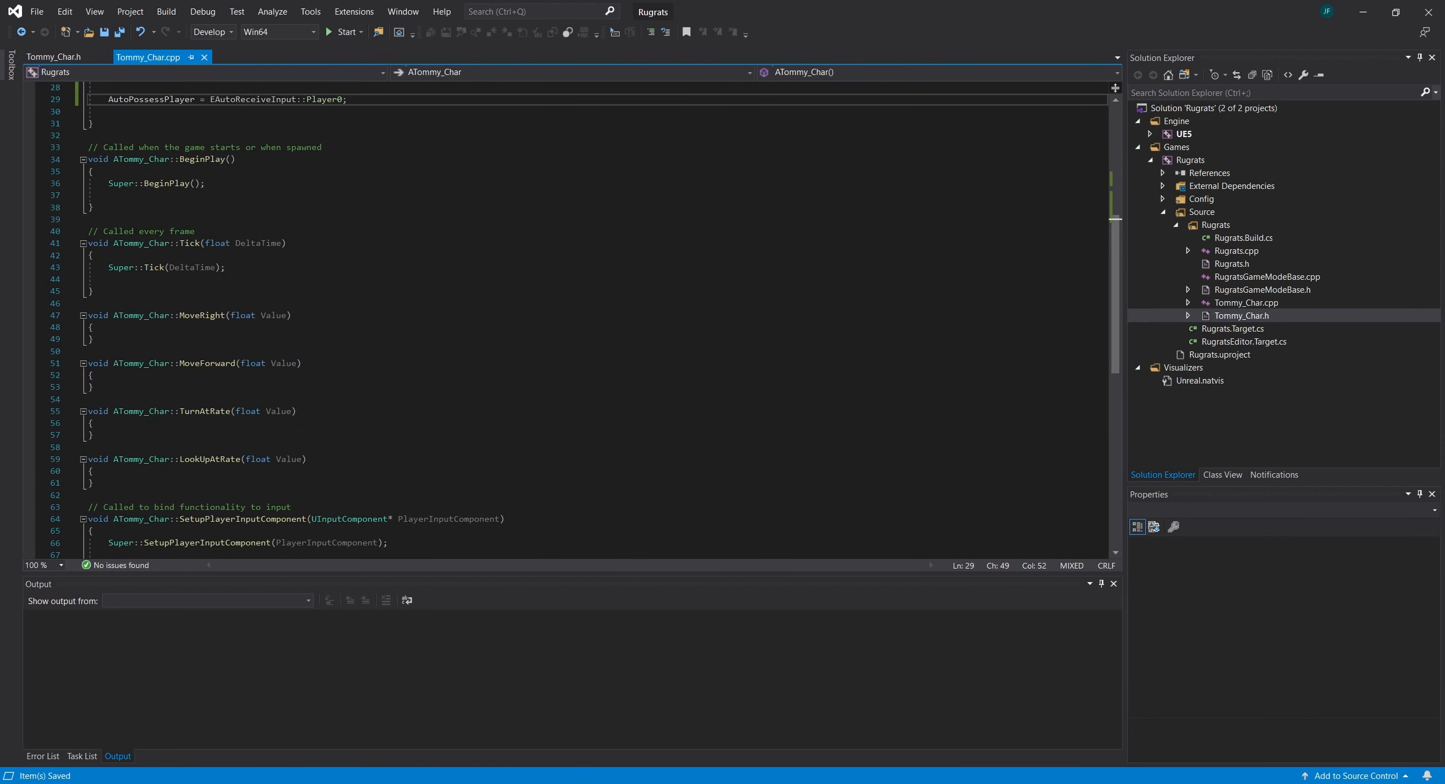
{"action": "left_click", "coordinate": [152, 329]}
{"action": "key", "text": "Return"}
{"action": "type", "text": "if((Controller) && (Value != -0"}
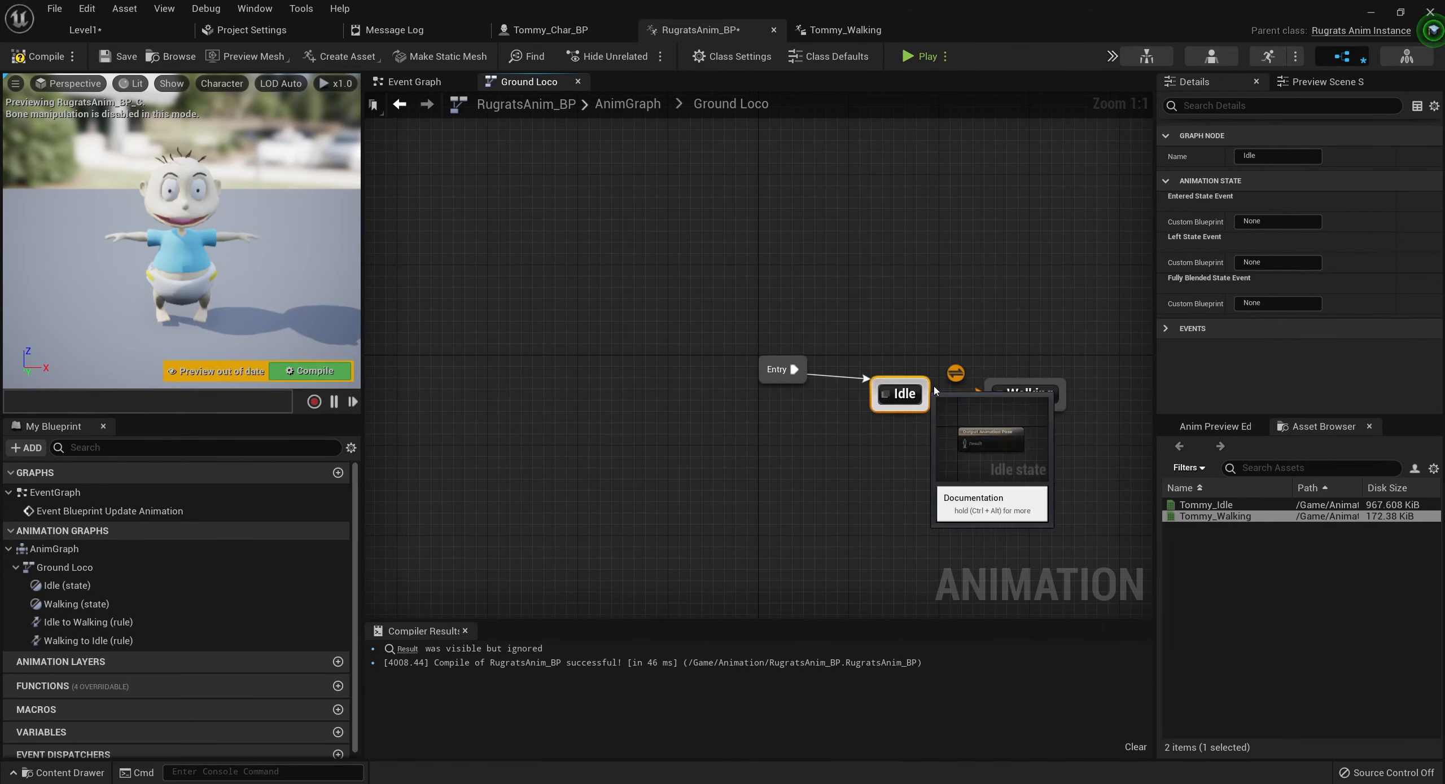
Open the transition rule between Idle and Walking in the Ground Loco state machine of RugratsAnim_BP
{"action": "double_click", "coordinate": [954, 372]}
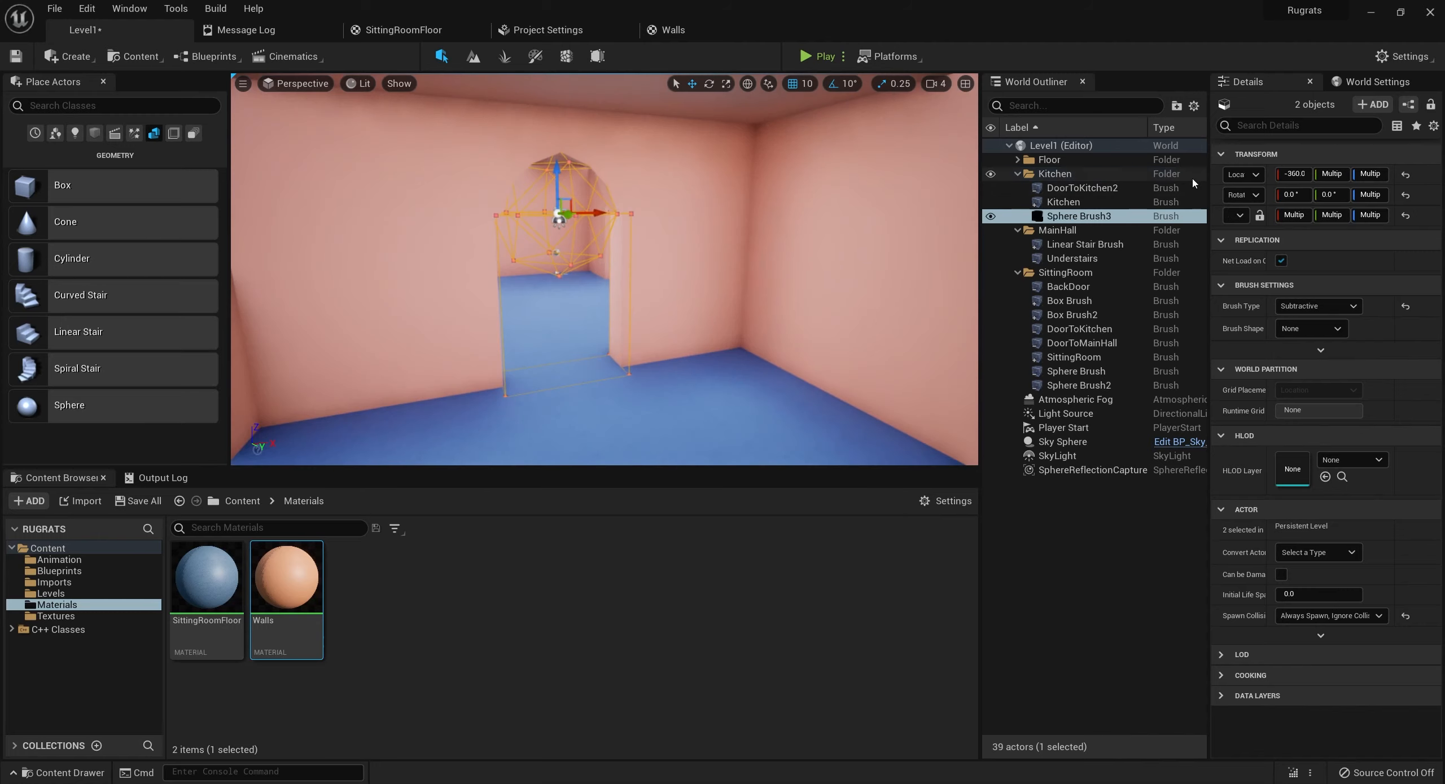
{"action": "key", "text": "ctrl+z"}
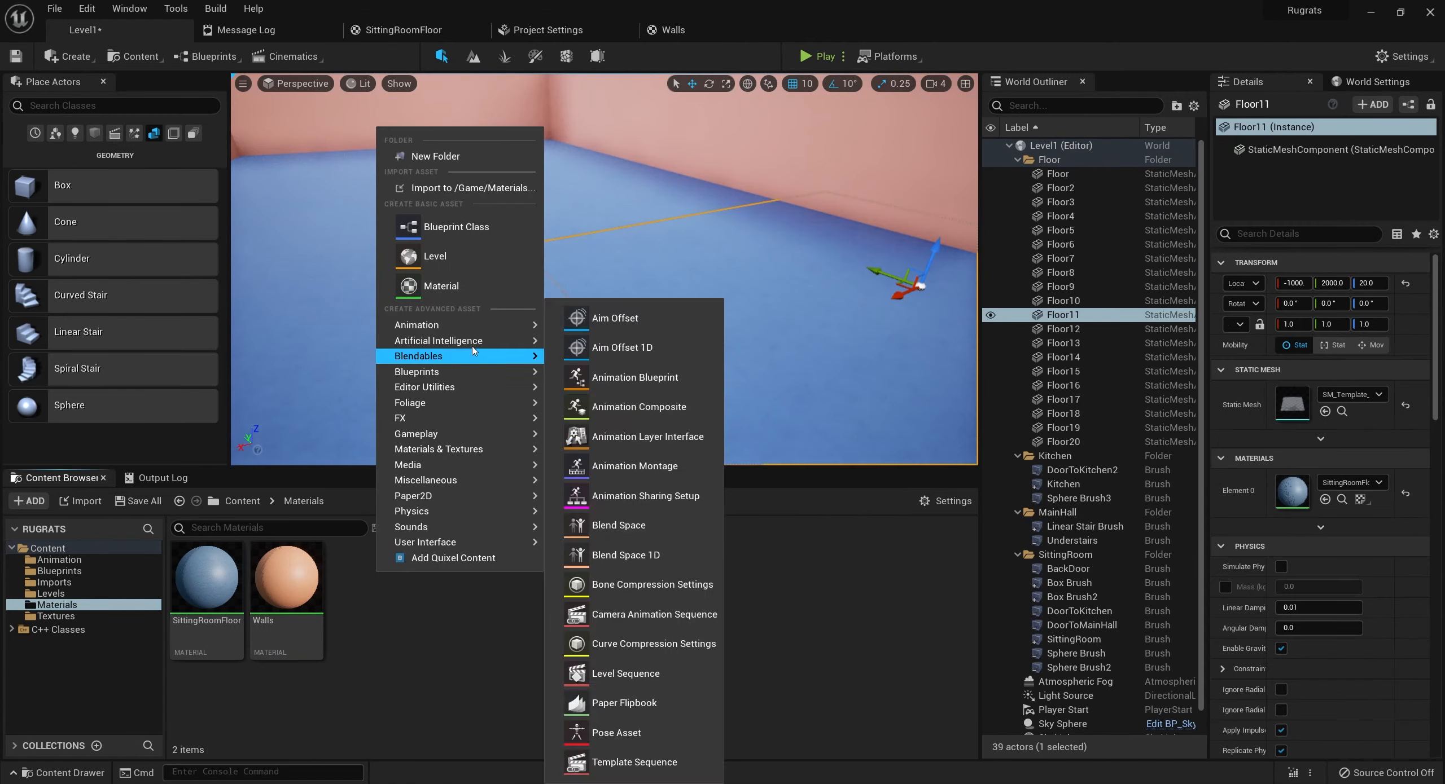
Create a material named KitchenTile with the RugratsKitchenTile2 texture as its base color, and return to Level1
{"action": "type", "text": "KitchenTile"}
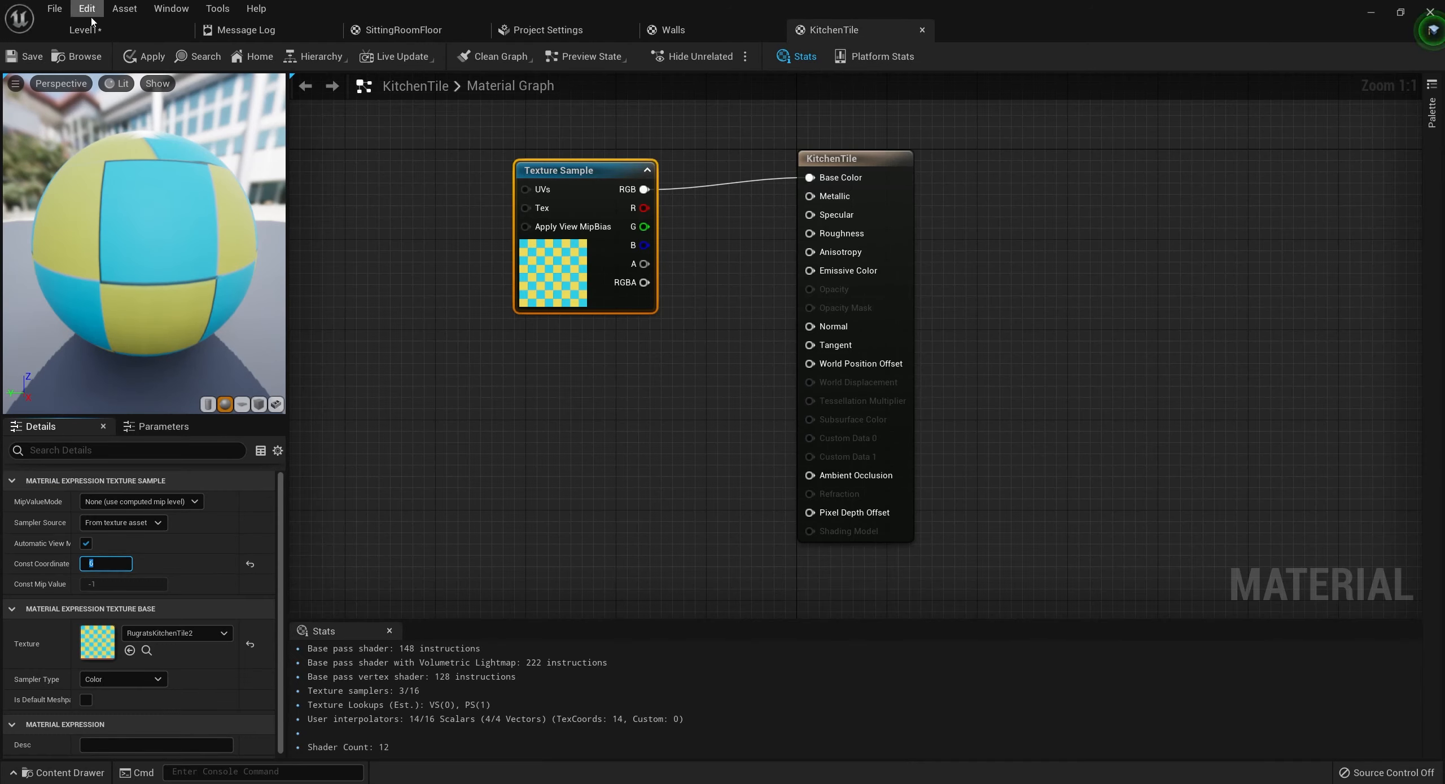
{"action": "left_click", "coordinate": [85, 28]}
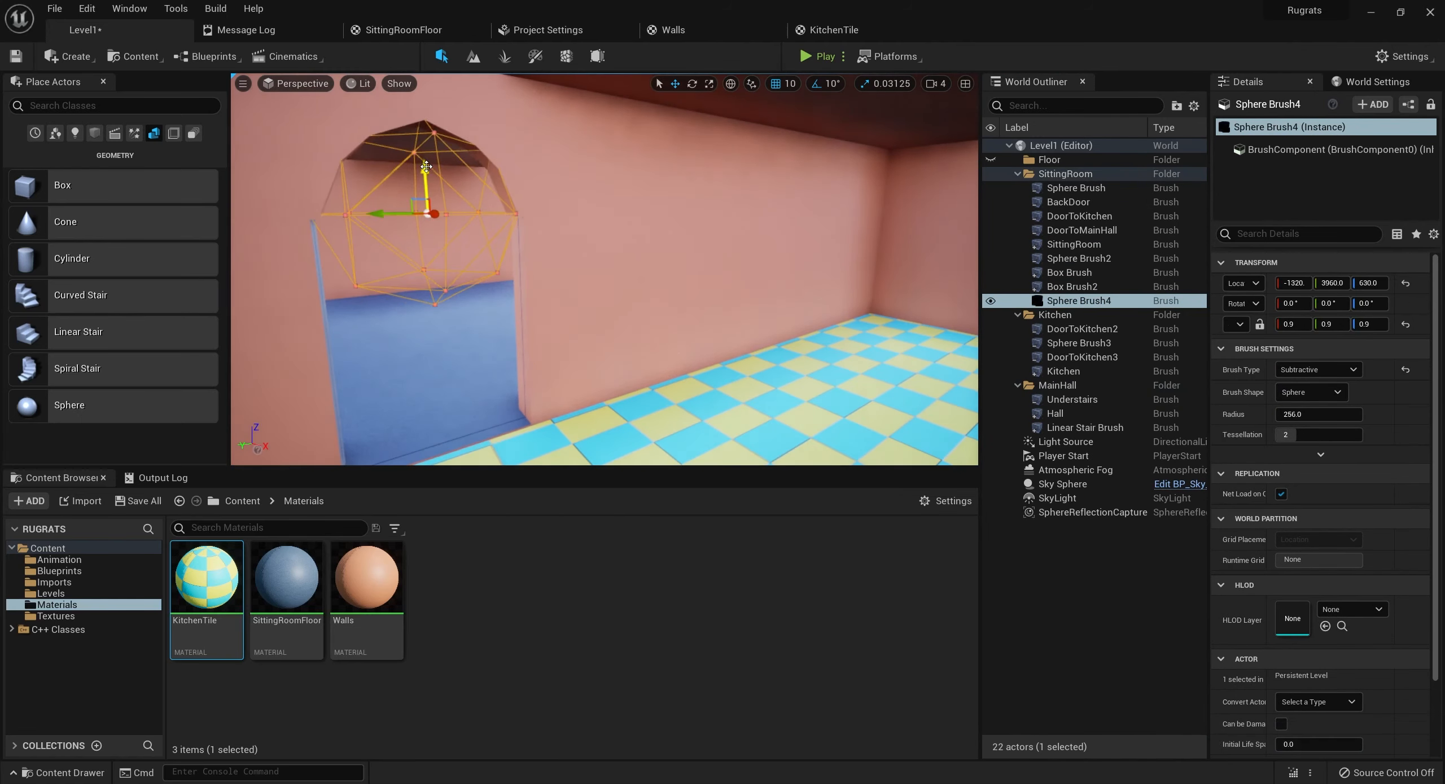
{"action": "key", "text": "ctrl+z"}
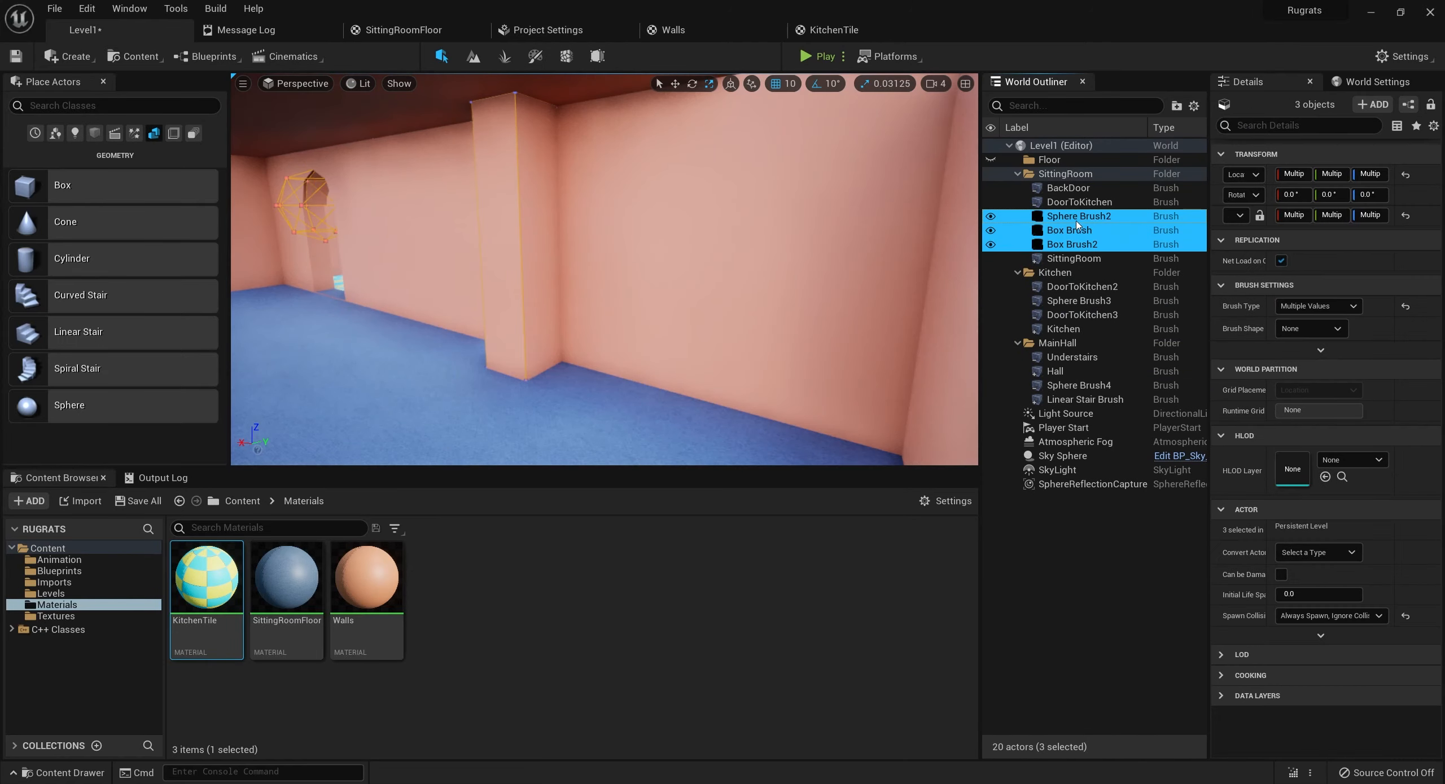
{"action": "double_click", "coordinate": [1078, 258]}
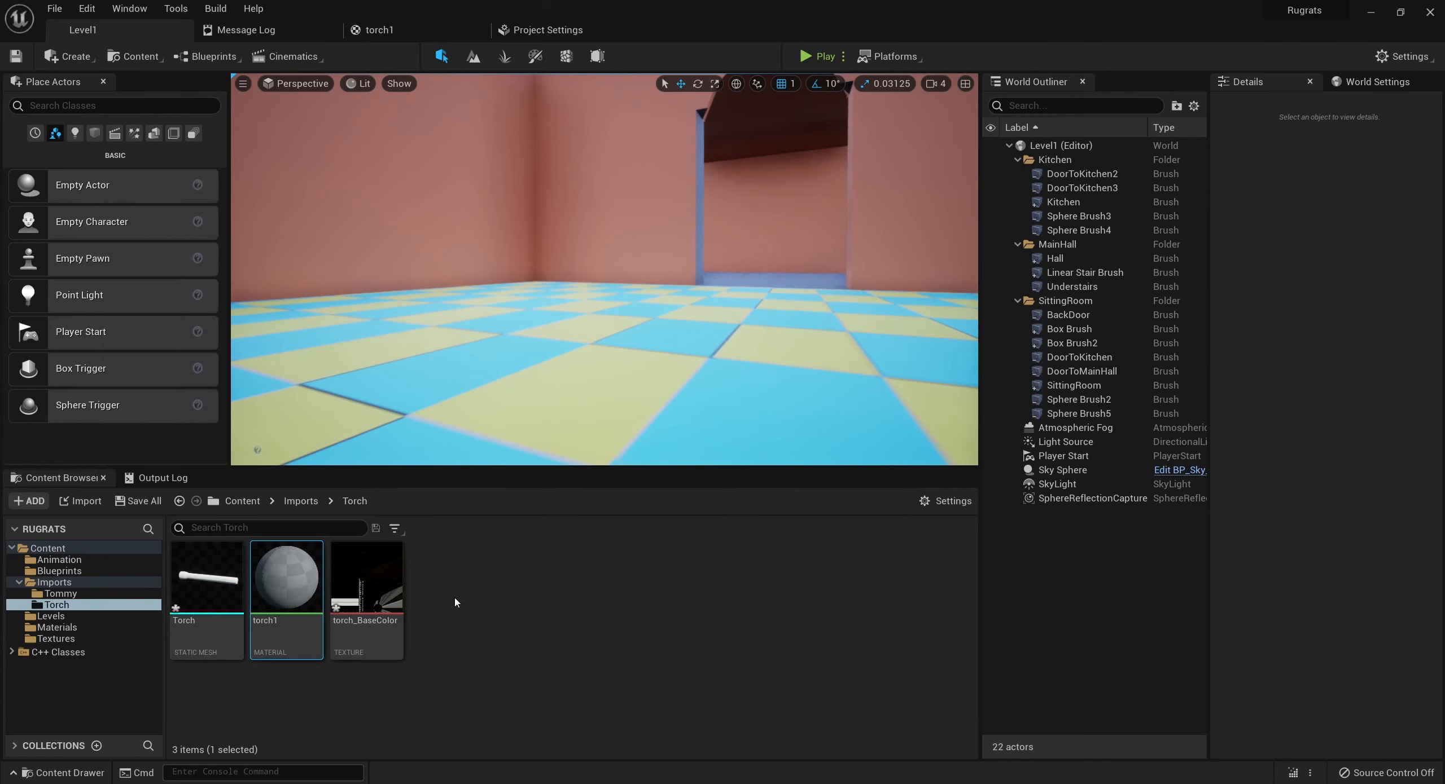
Place the Torch mesh on the kitchen floor at scale 10 and play-test the level
{"action": "left_click_drag", "start_coordinate": [206, 576], "coordinate": [620, 400]}
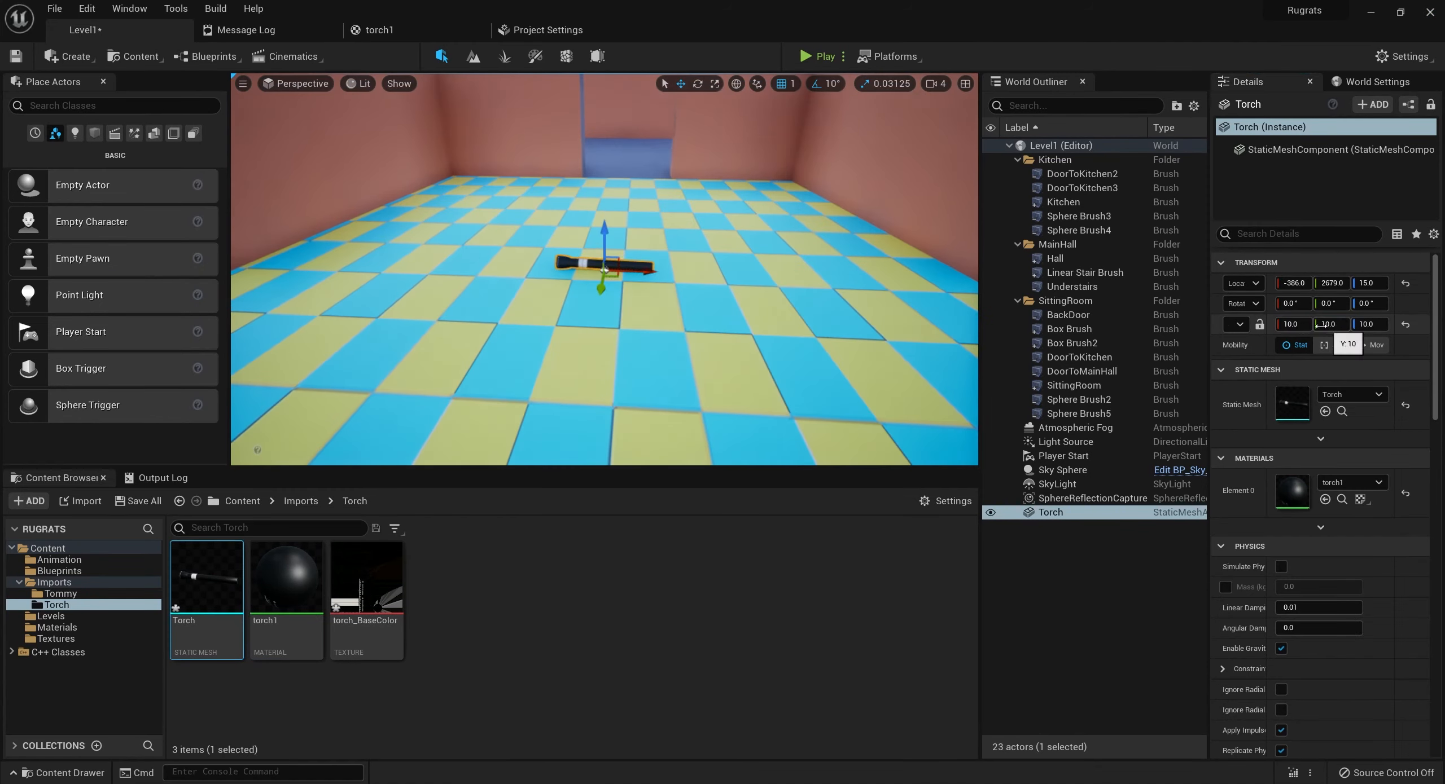
{"action": "left_click", "coordinate": [812, 55]}
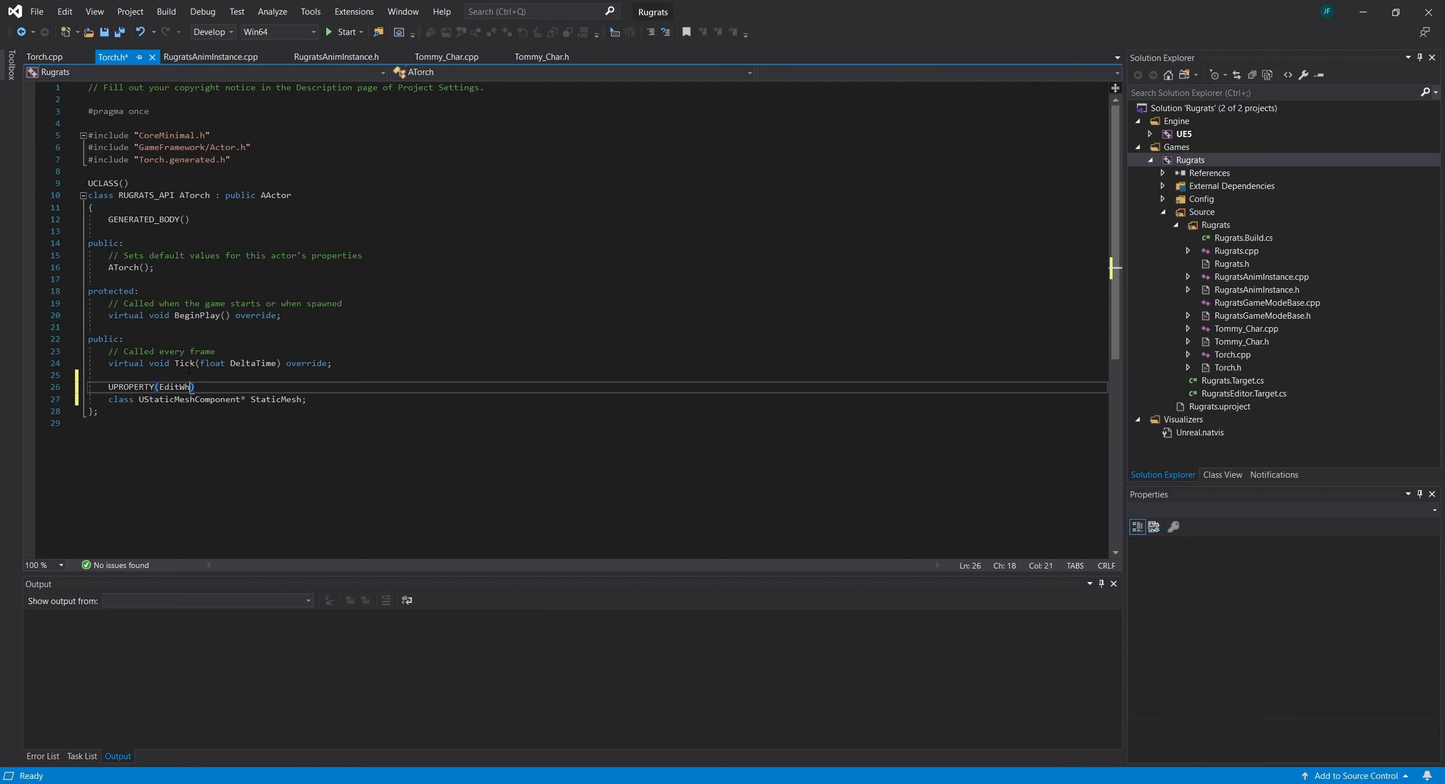
Switch from Torch.h to the Torch.cpp source file
{"action": "left_click", "coordinate": [46, 57]}
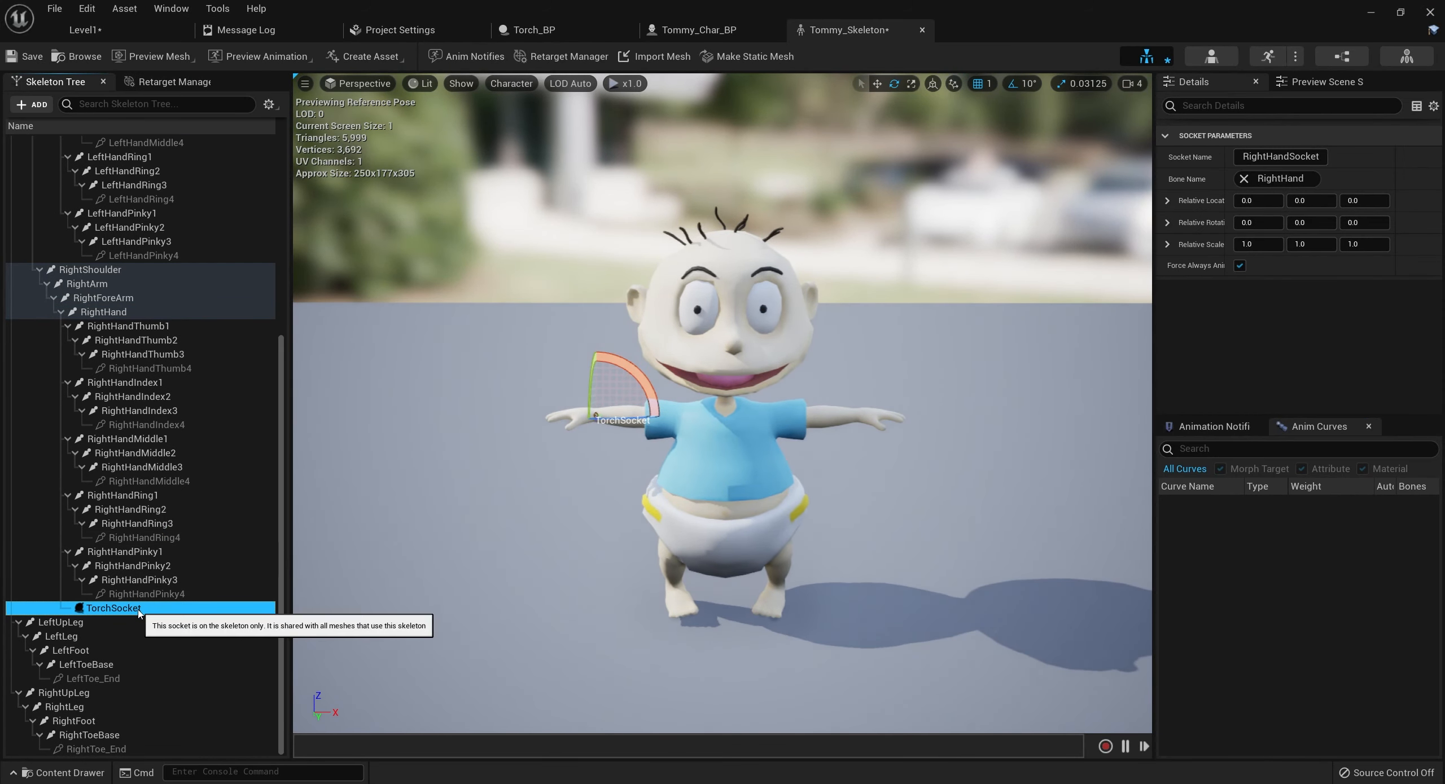
Add the Torch mesh as a preview asset on the right hand's TorchSocket in Tommy_Skeleton and check its placement
{"action": "right_click", "coordinate": [138, 613]}
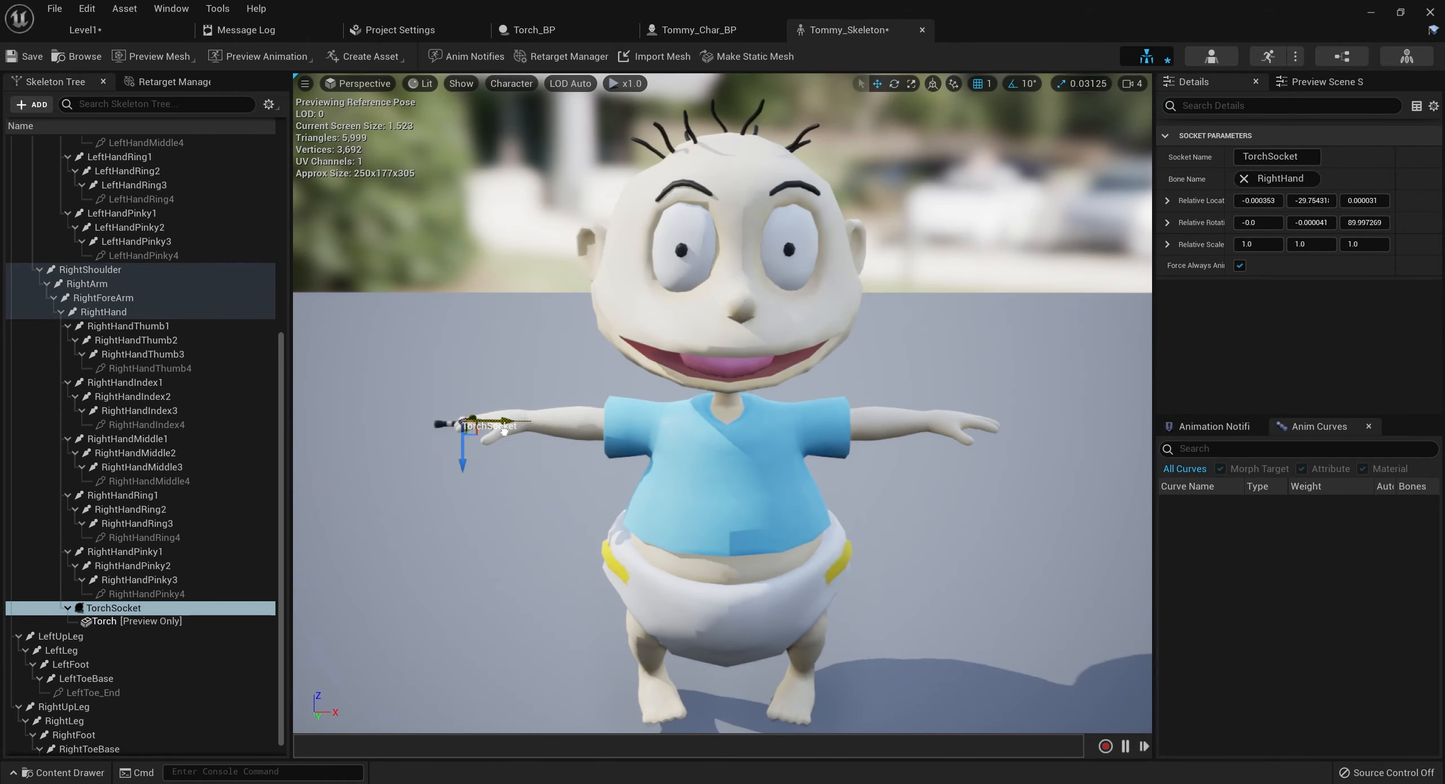
{"action": "left_click_drag", "start_coordinate": [504, 432], "coordinate": [644, 440], "text": "alt"}
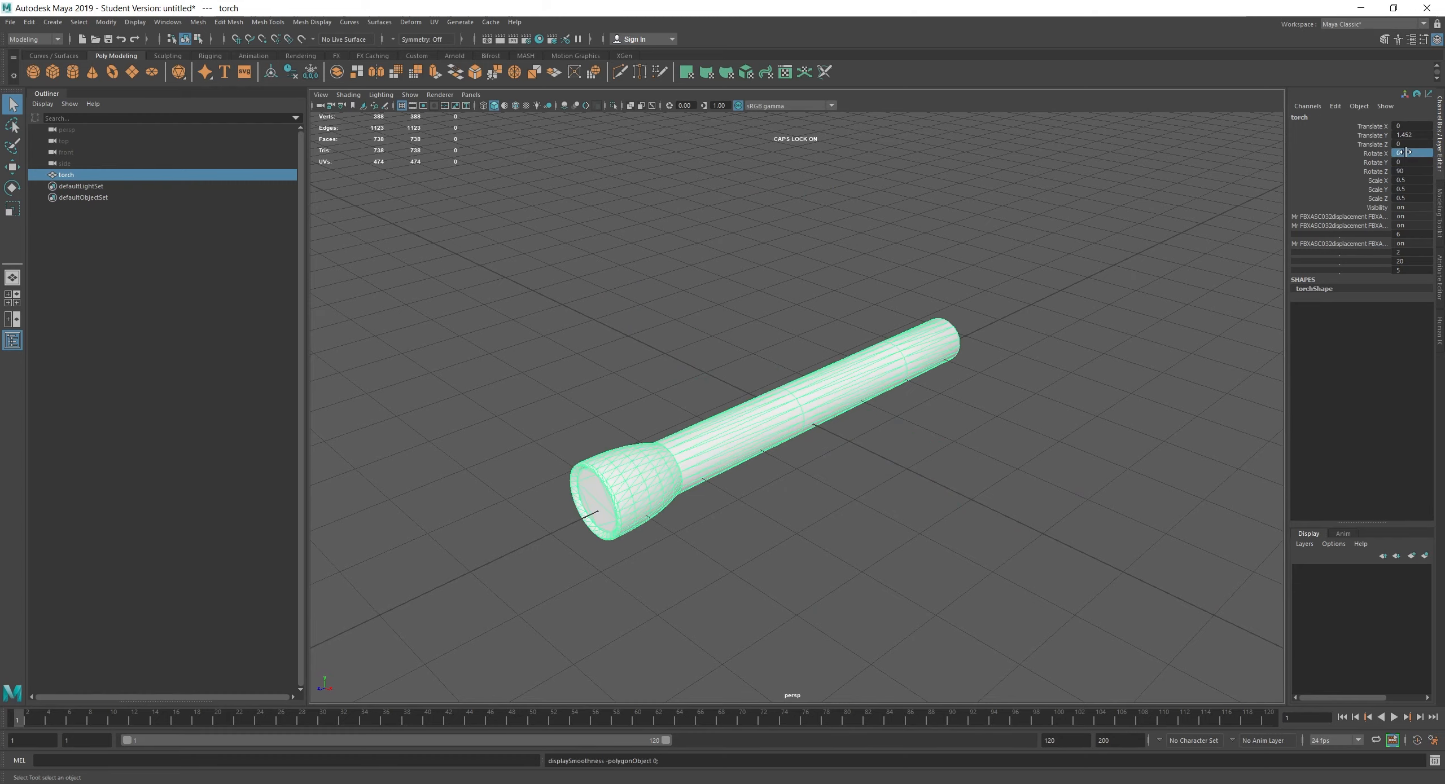
In Maya, set the torch model's Rotate X to 2
{"action": "type", "text": "2"}
{"action": "key", "text": "Return"}
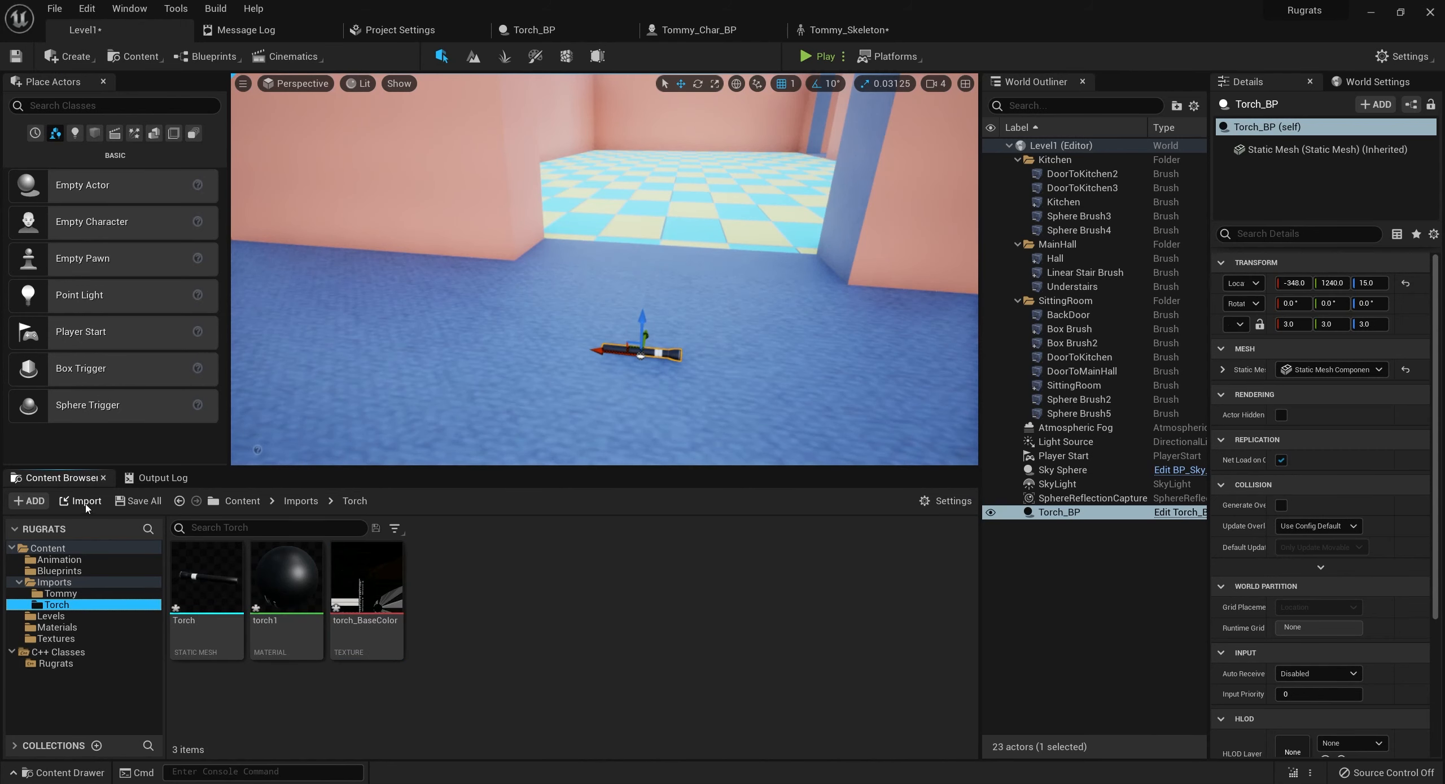
Back in Unreal Editor, start an asset import into the Imports/Torch folder
{"action": "left_click", "coordinate": [85, 502]}
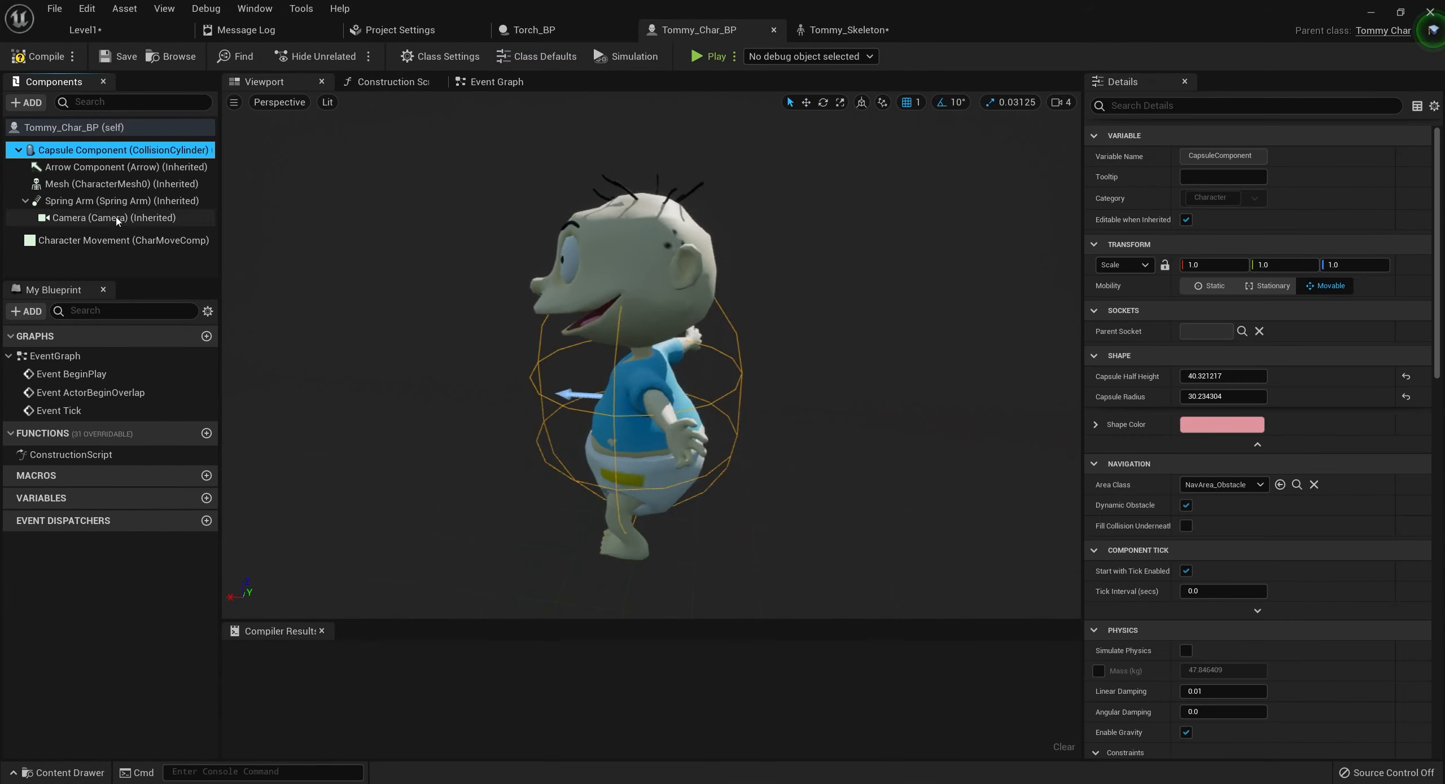
Add a static mesh component named Torch to Tommy_Char_BP and assign it the Torch mesh at scale 0.7
{"action": "left_click", "coordinate": [28, 102]}
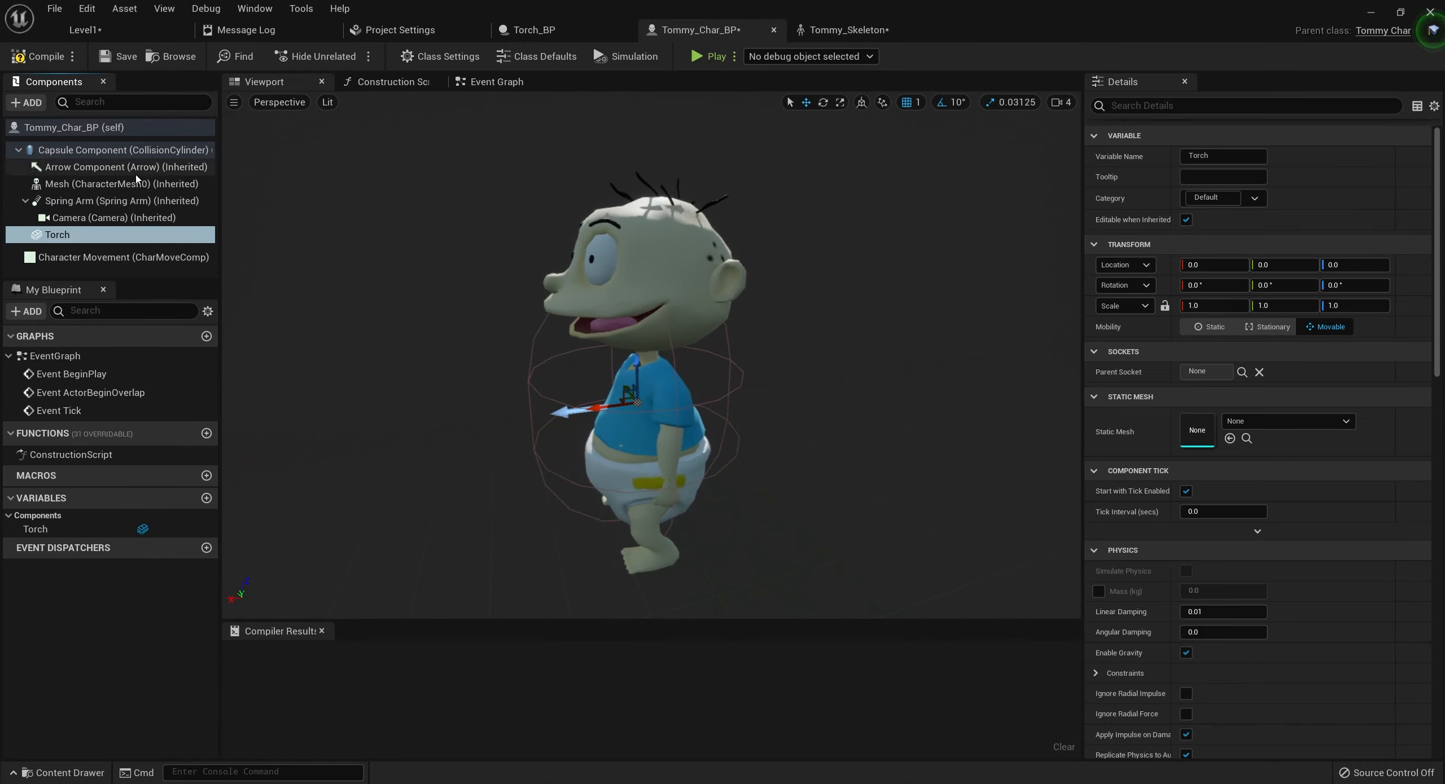
{"action": "left_click", "coordinate": [1287, 421]}
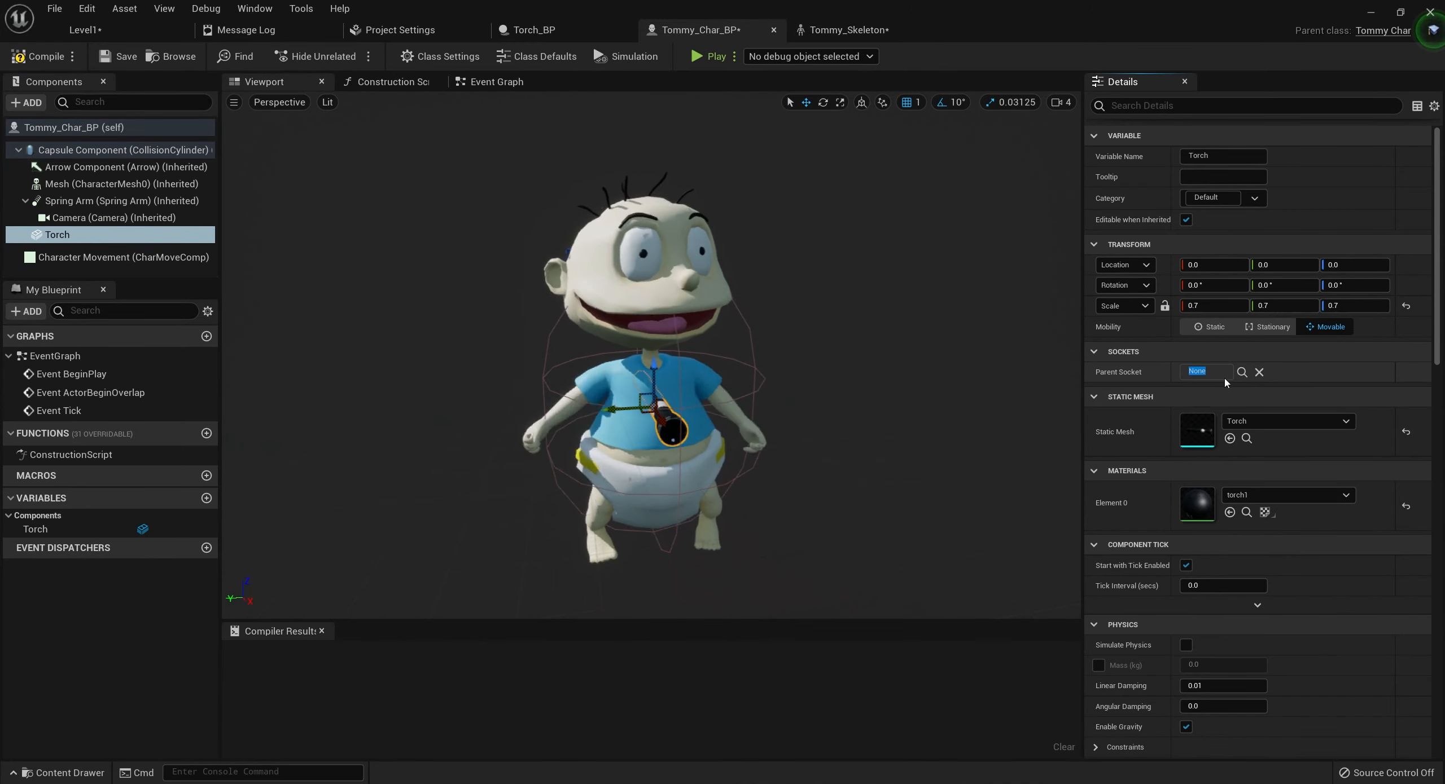
Search the Torch component's parent socket choices for "socke"
{"action": "left_click", "coordinate": [1240, 372]}
{"action": "type", "text": "socke"}
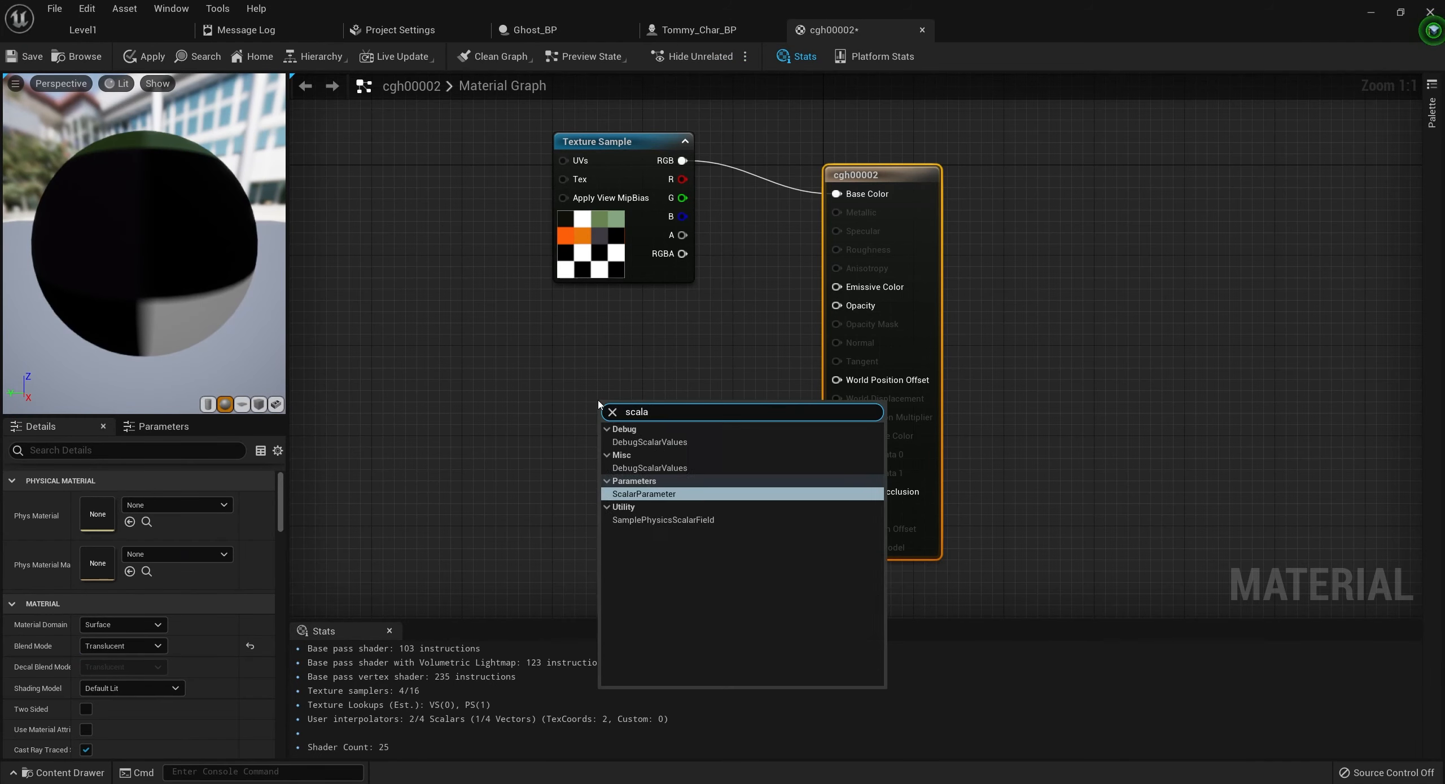
Add a scalar parameter named Transparancy to the cgh00002 material, connected to Opacity, and adjust its default value
{"action": "key", "text": "Return"}
{"action": "type", "text": "Transparancy"}
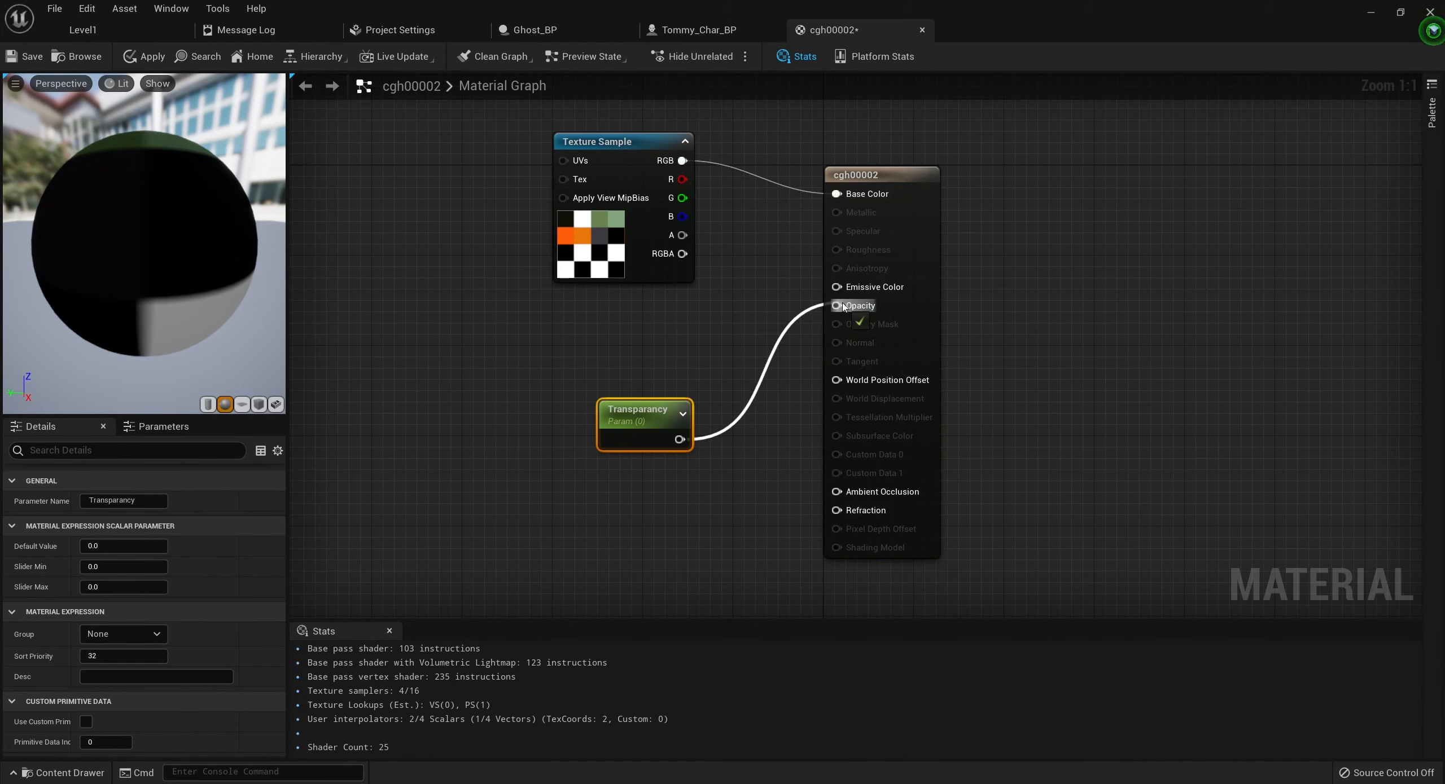
{"action": "left_click_drag", "start_coordinate": [113, 546], "coordinate": [127, 546]}
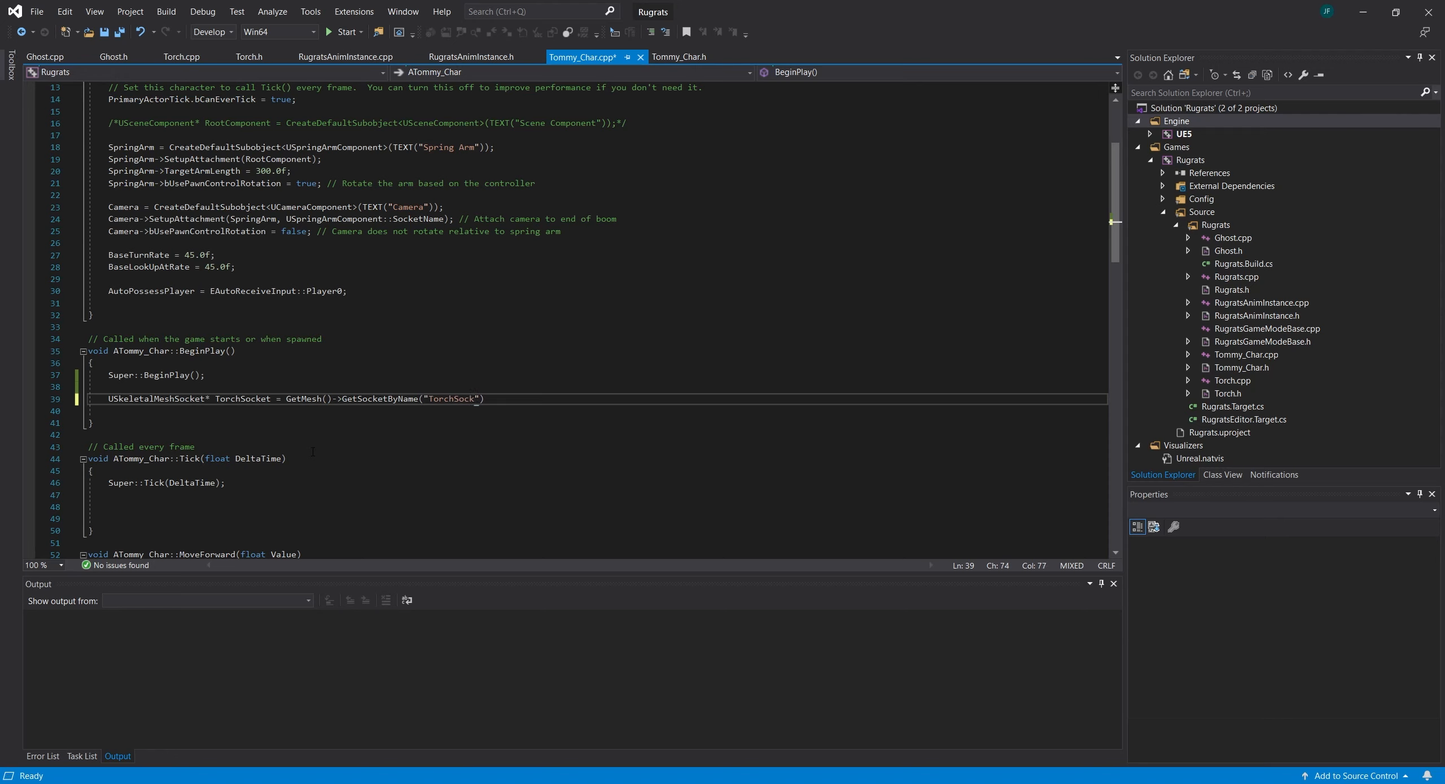
In Tommy_Char.cpp's BeginPlay, complete the USkeletalMeshSocket* TorchSocket assignment with GetMesh()->GetSocketByName("TorchSocket") and save
{"action": "type", "text": "et\");"}
{"action": "key", "text": "ctrl+s"}
Add an include for Engine/SkeletalMeshSocket.h at the end of Tommy_Char.cpp's include list
{"action": "scroll", "coordinate": [342, 320], "scroll_direction": "up", "scroll_amount": 2}
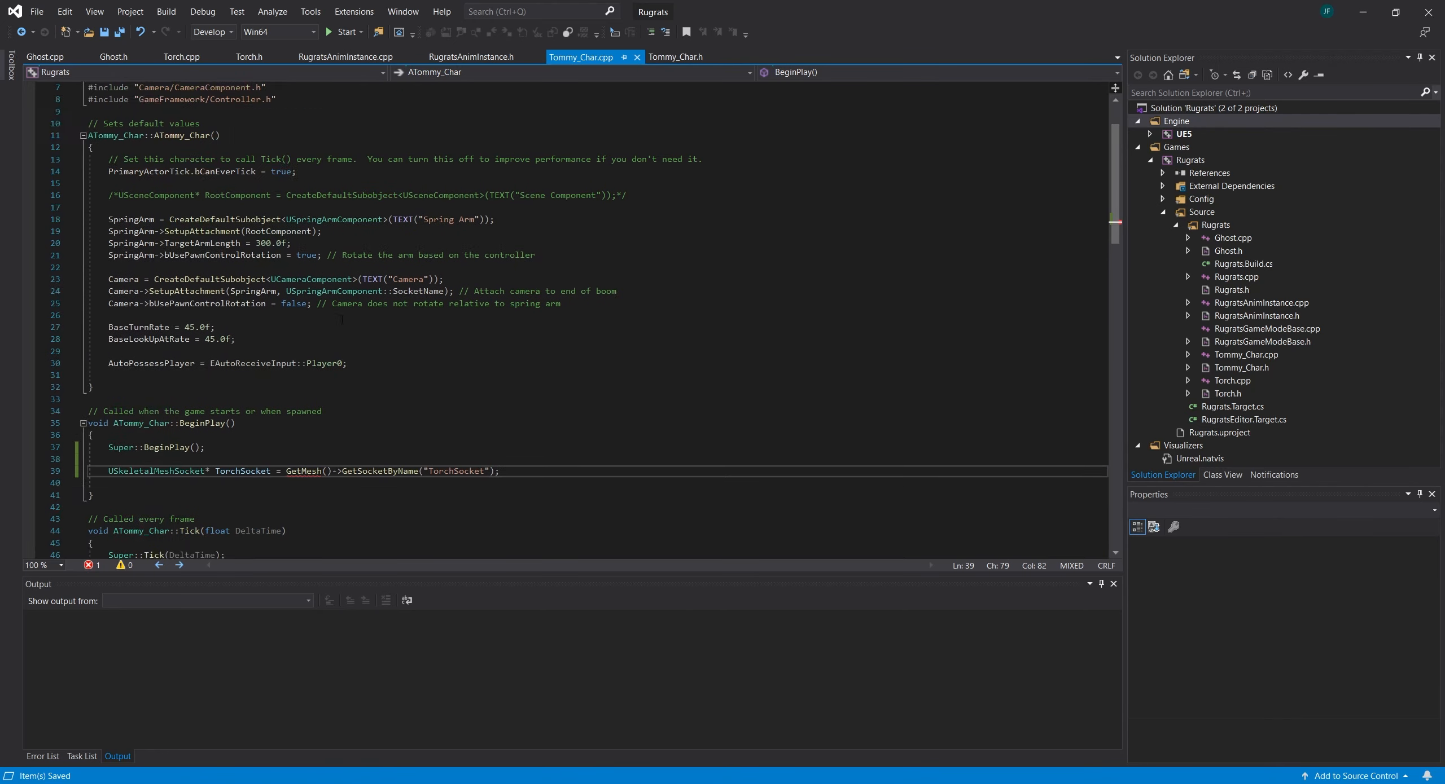
{"action": "scroll", "coordinate": [341, 320], "scroll_direction": "up", "scroll_amount": 2}
{"action": "left_click", "coordinate": [151, 182]}
{"action": "type", "text": "#"}
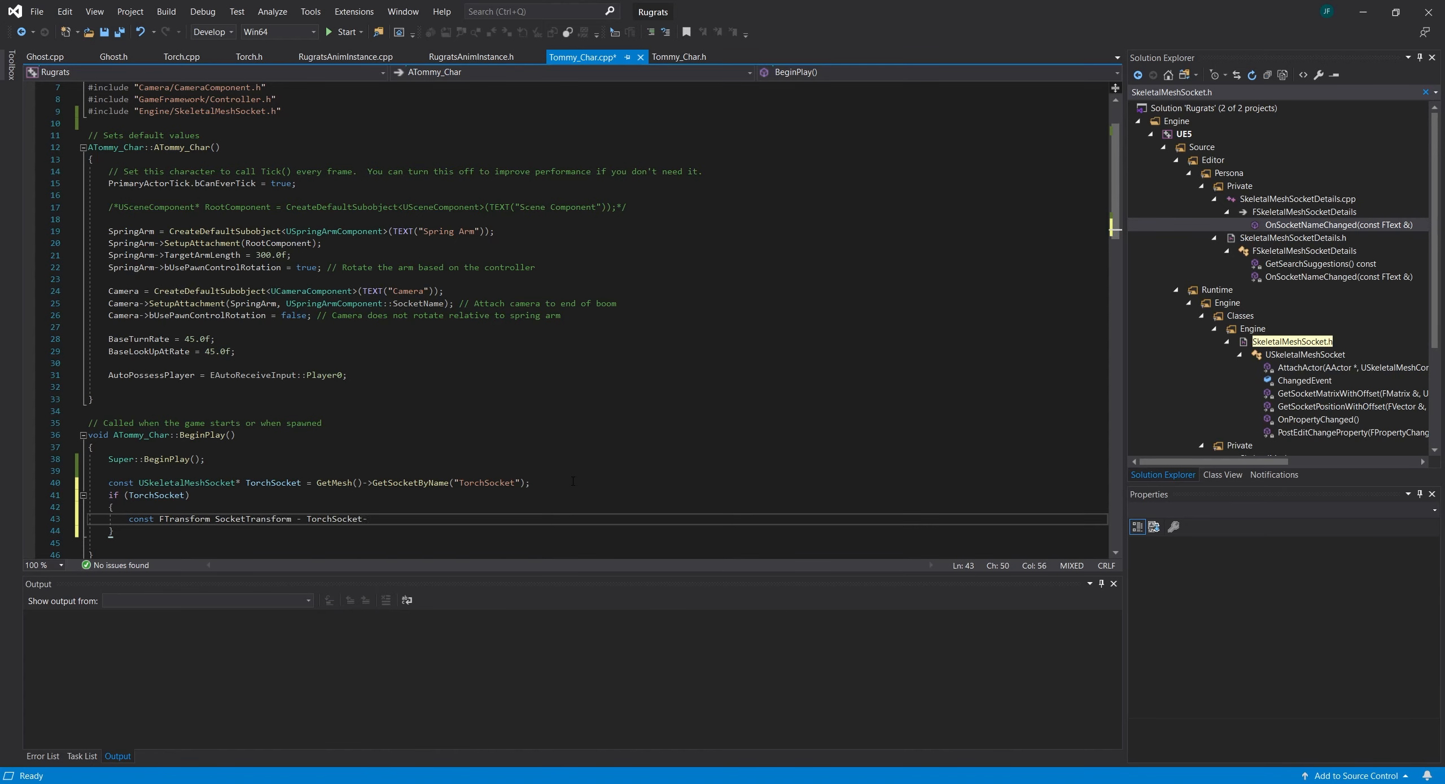
Inside the if (TorchSocket) block, set const FTransform SocketTransform to TorchSocket->GetSocketTransform(GetMesh()) and save
{"action": "scroll", "coordinate": [592, 316], "scroll_direction": "down", "scroll_amount": 2}
{"action": "key", "text": "ctrl+s"}
In Tommy_Char.h, declare TSubclassOf<class AActor> Torch in the private section with UPROPERTY(EditDefaultsOnly) and save
{"action": "key", "text": "ctrl+k"}
{"action": "key", "text": "ctrl+o"}
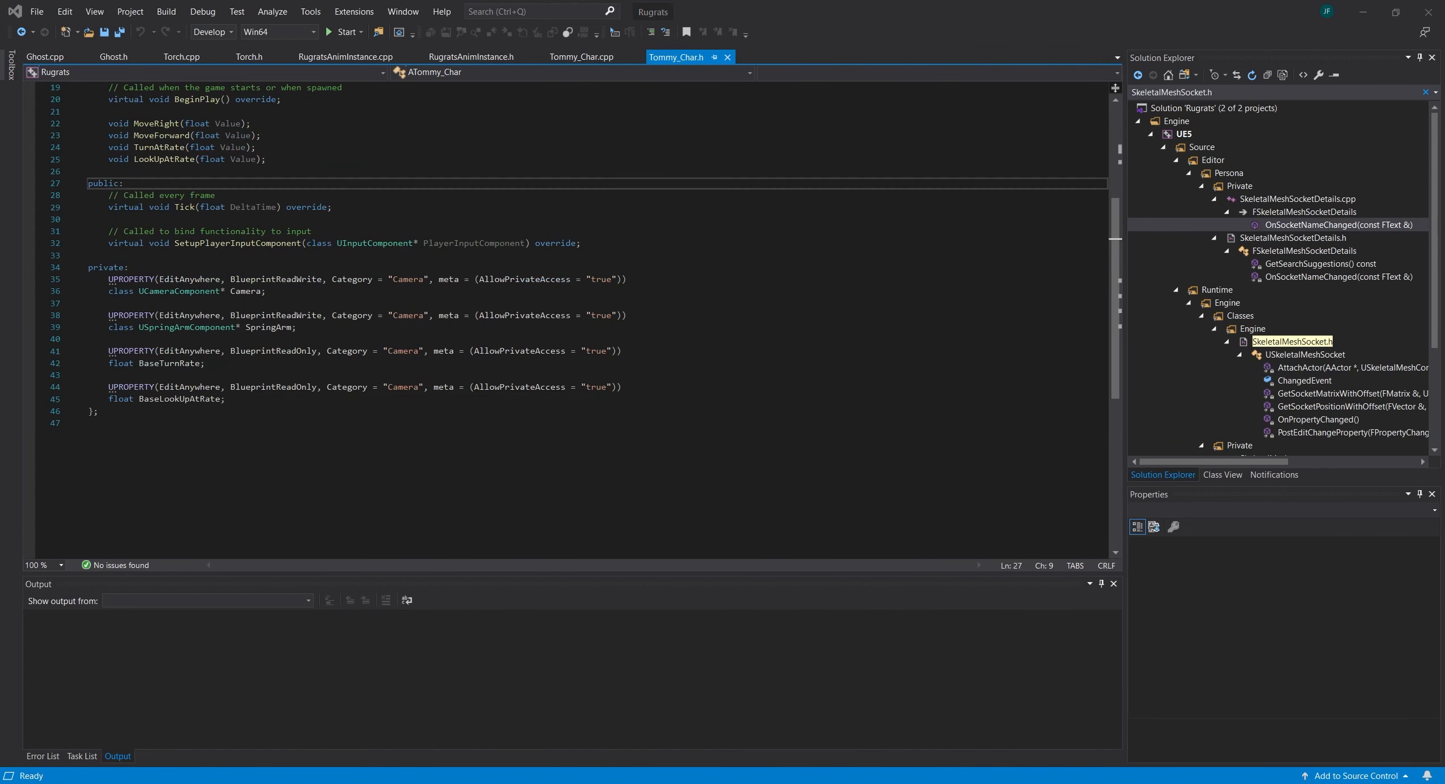
{"action": "key", "text": "End"}
{"action": "type", "text": "Torch;"}
{"action": "key", "text": "ctrl+s"}
{"action": "scroll", "coordinate": [193, 449], "scroll_direction": "up", "scroll_amount": 1}
{"action": "left_click", "coordinate": [193, 448]}
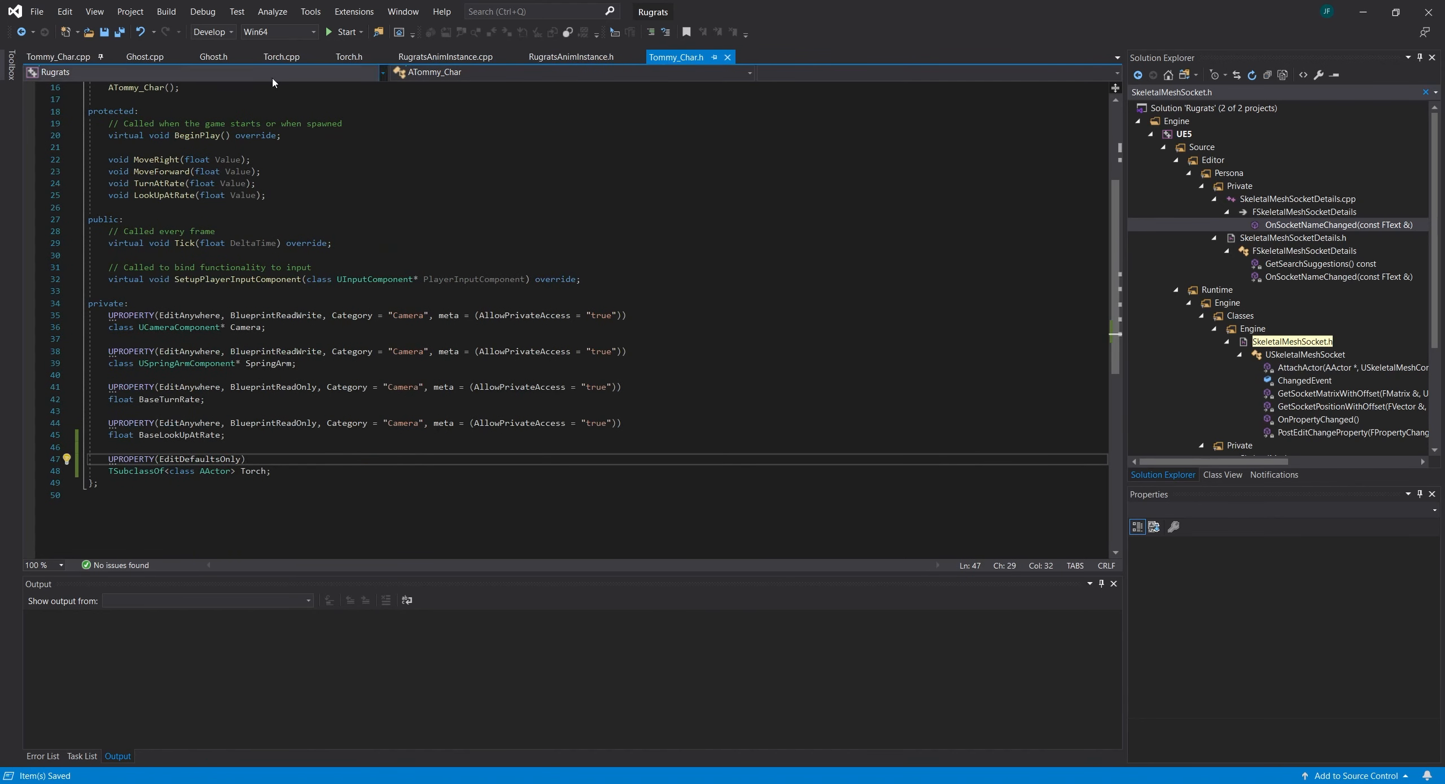
Back in Tommy_Char.cpp, declare FActorSpawnParameters SpawnParams inside an if (Torch) block in BeginPlay
{"action": "key", "text": "ctrl+k"}
{"action": "key", "text": "ctrl+o"}
{"action": "scroll", "coordinate": [214, 496], "scroll_direction": "down", "scroll_amount": 1}
{"action": "type", "text": "FActorSpawnParameters SpawnParams"}
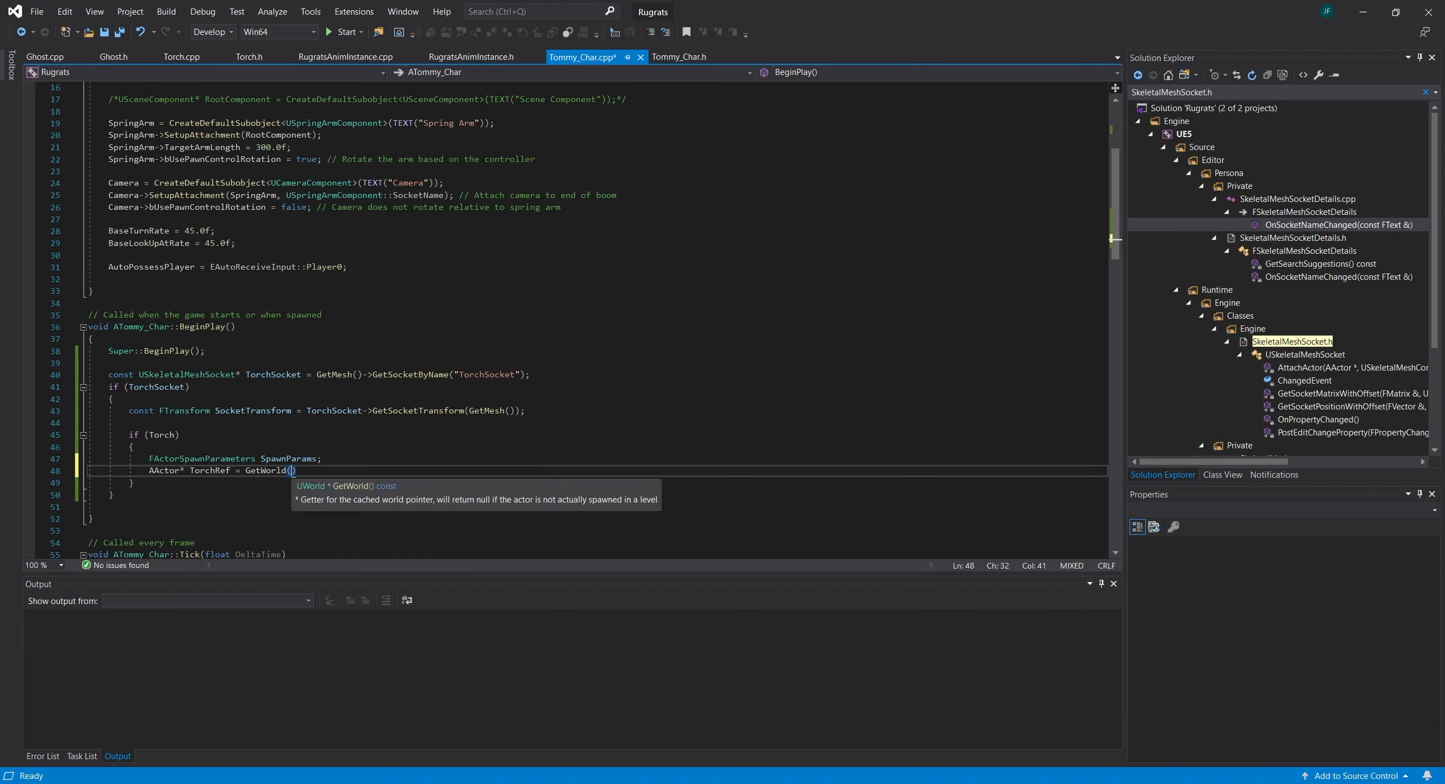
Assign AActor* TorchRef from GetWorld()->SpawnActor<AActor>(Torch, SocketTransform, SpawnParams)
{"action": "type", "text": ")->SpawnActor(AActro"}
{"action": "key", "text": "BackSpace"}
{"action": "key", "text": "BackSpace"}
{"action": "key", "text": "BackSpace"}
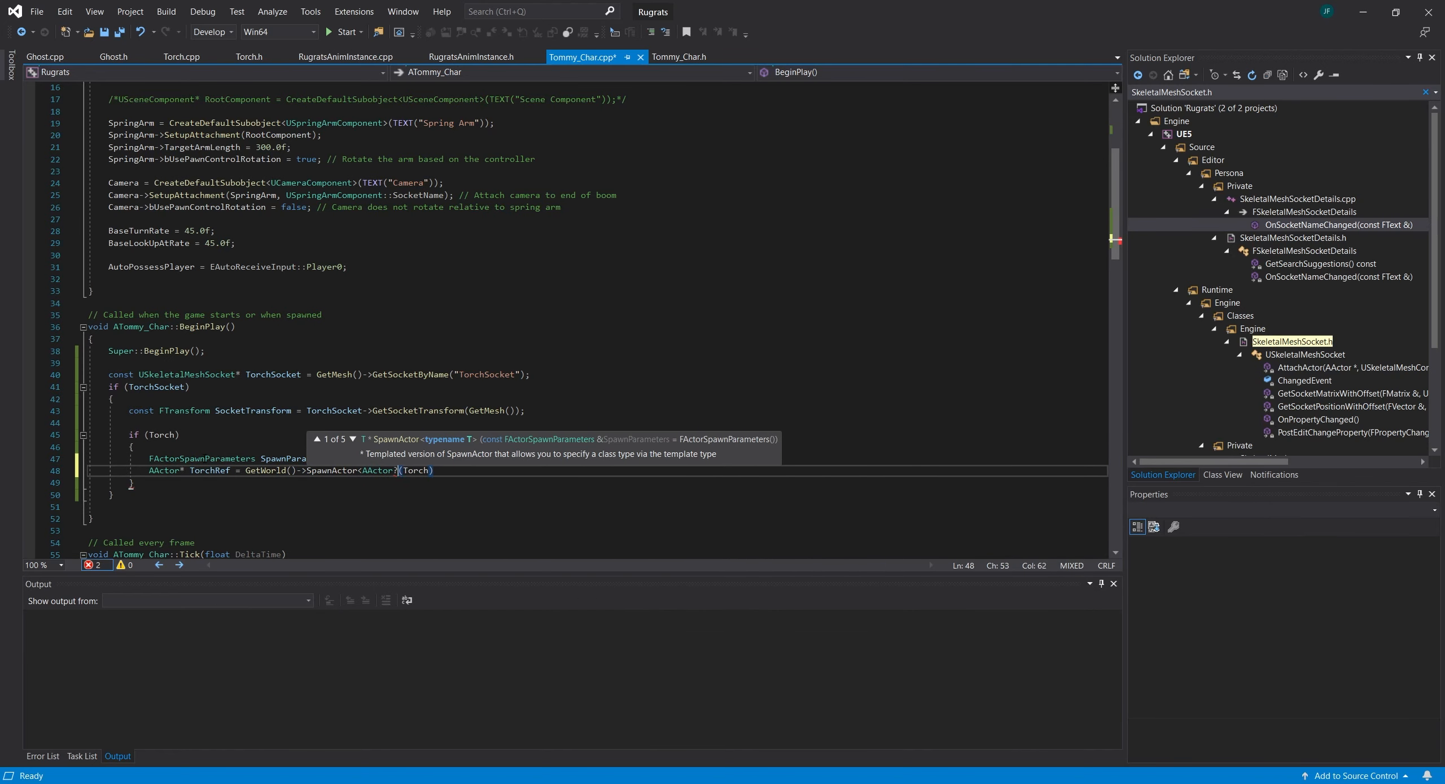
{"action": "type", "text": ", SocketTransform,, Spa"}
{"action": "type", "text": ";"}
Below the SpawnActor line, write a TorchSocket->AttachActor call that attaches TorchRef to Tommy's mesh, and save the file
{"action": "key", "text": "Return"}
{"action": "type", "text": "TorchRef->At"}
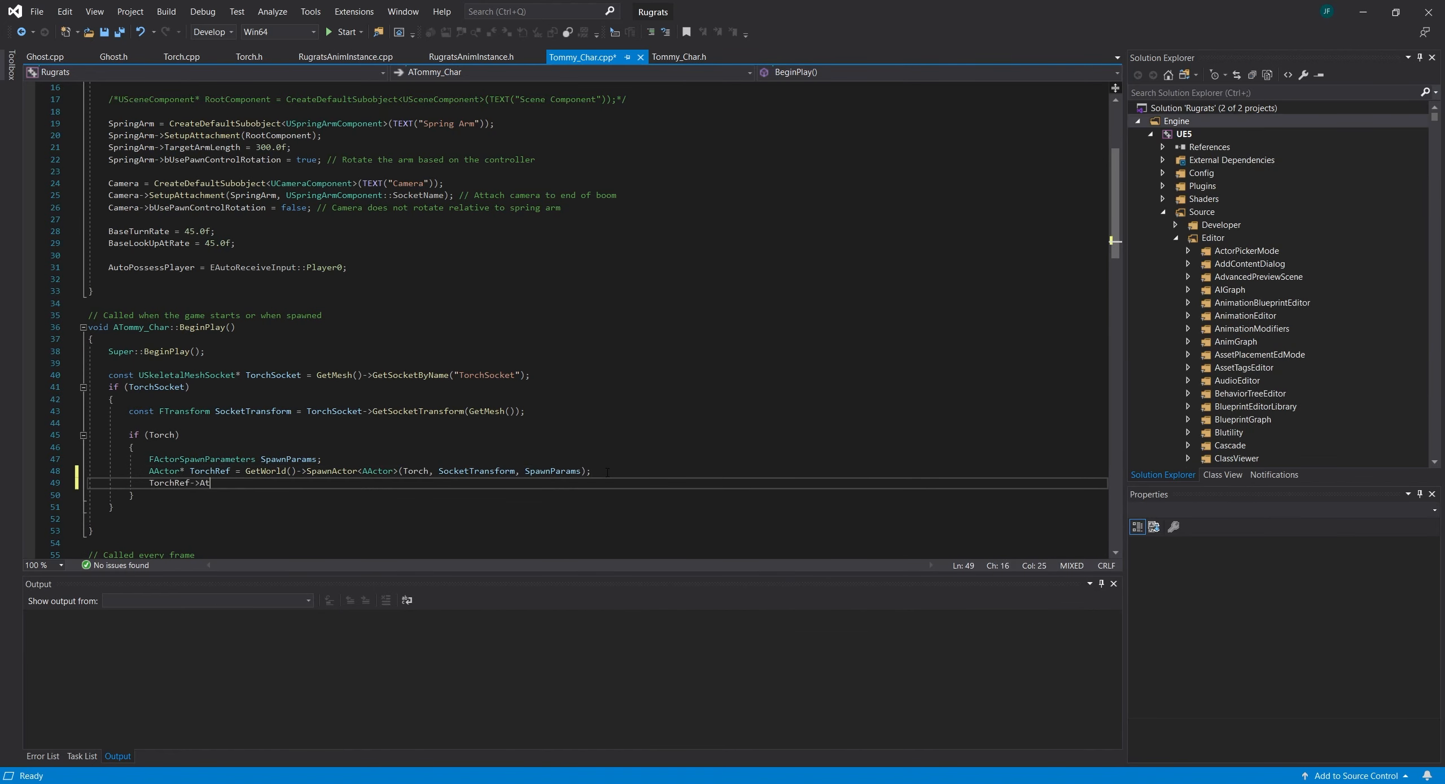
{"action": "type", "text": "tachTo(GetMesh(), TorchSocket);"}
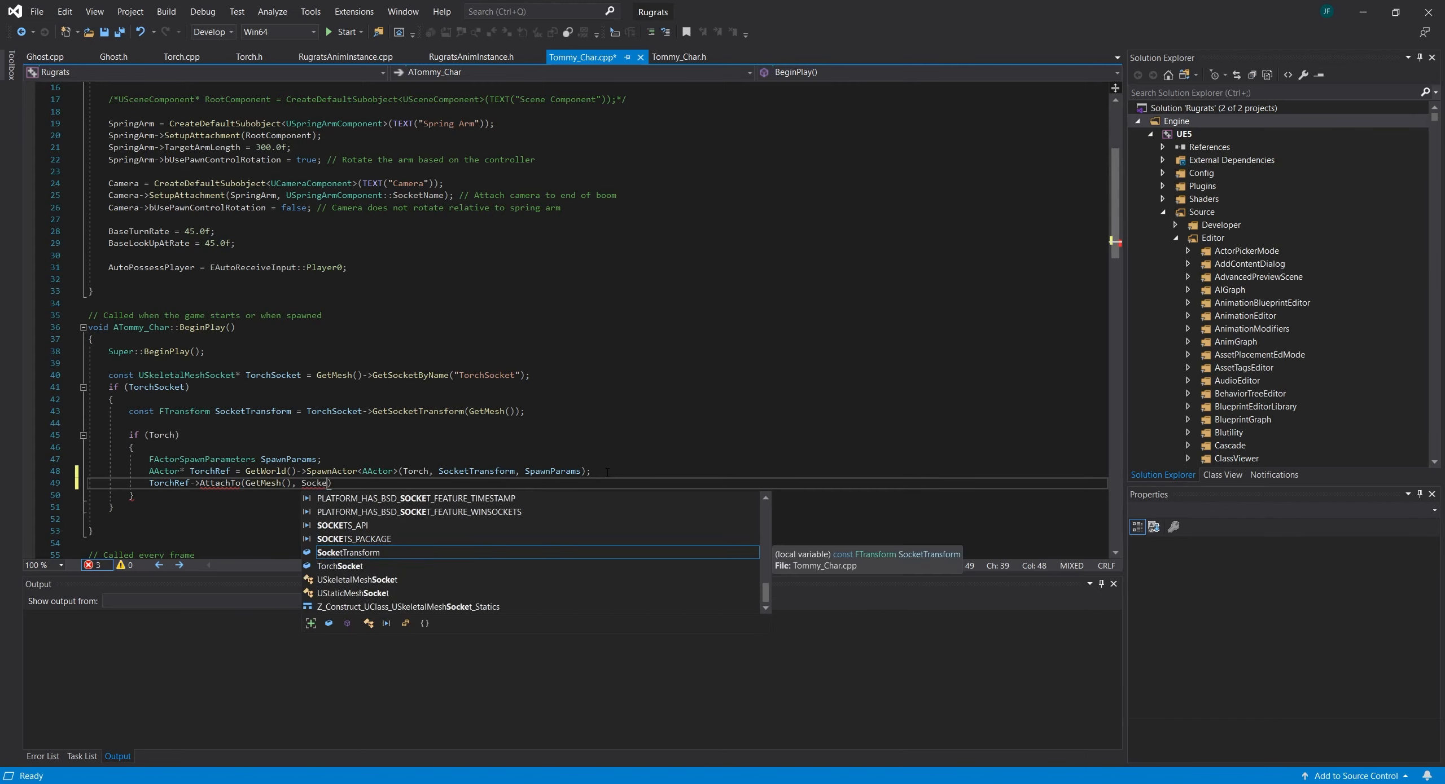
{"action": "key", "text": "ctrl+s"}
{"action": "left_click", "coordinate": [230, 483]}
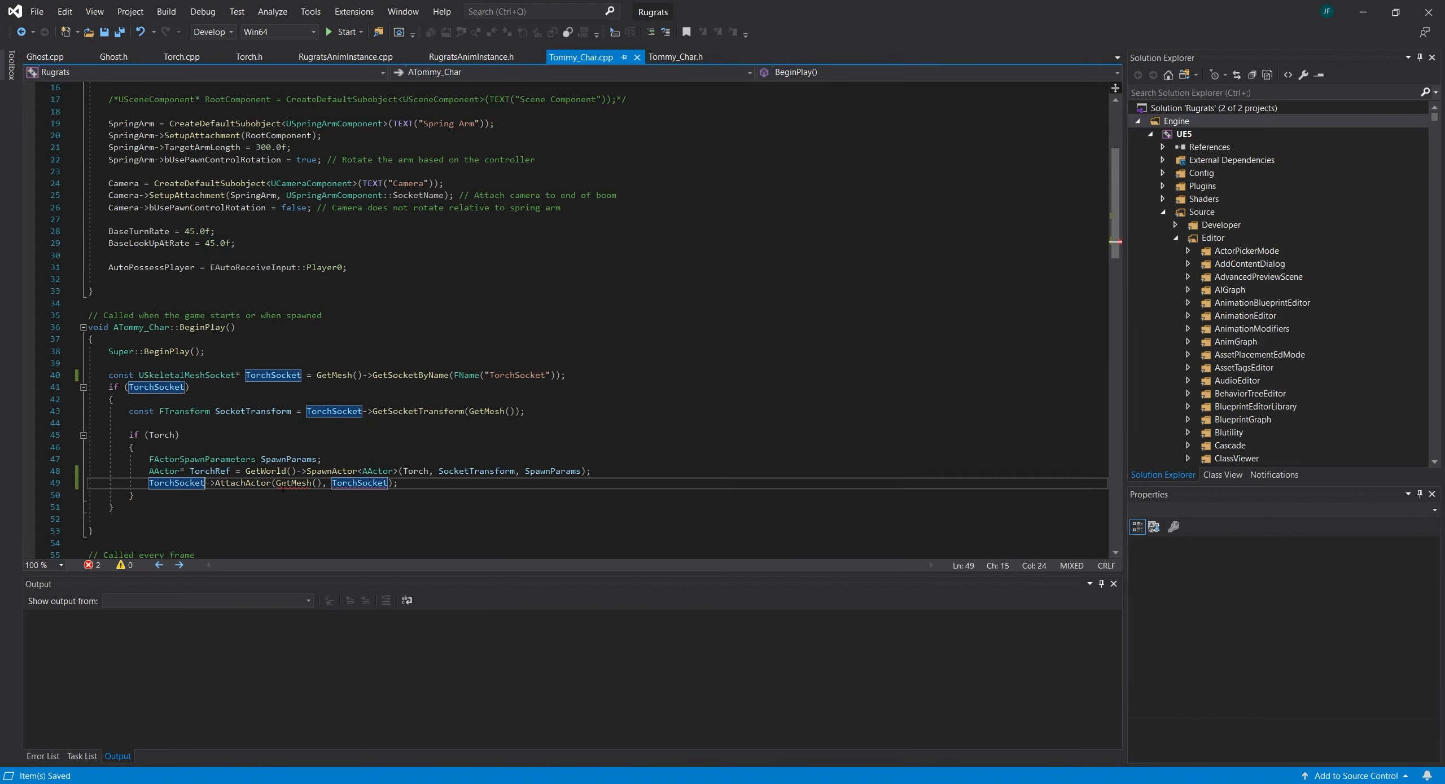
{"action": "type", "text": "TorchRe"}
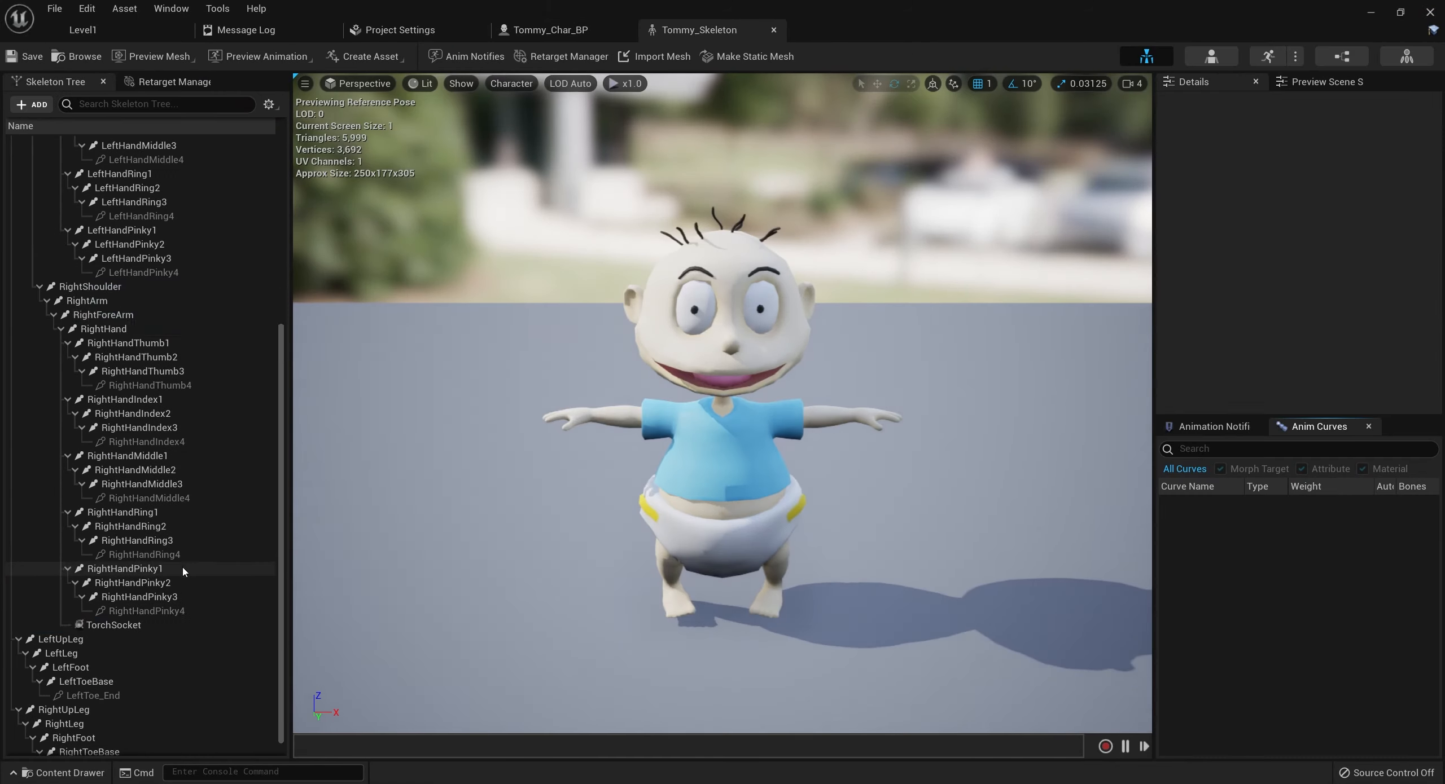
In Unreal Editor, play the Tommy_Idle animation to check the character's pose
{"action": "left_click_drag", "start_coordinate": [608, 396], "coordinate": [626, 407]}
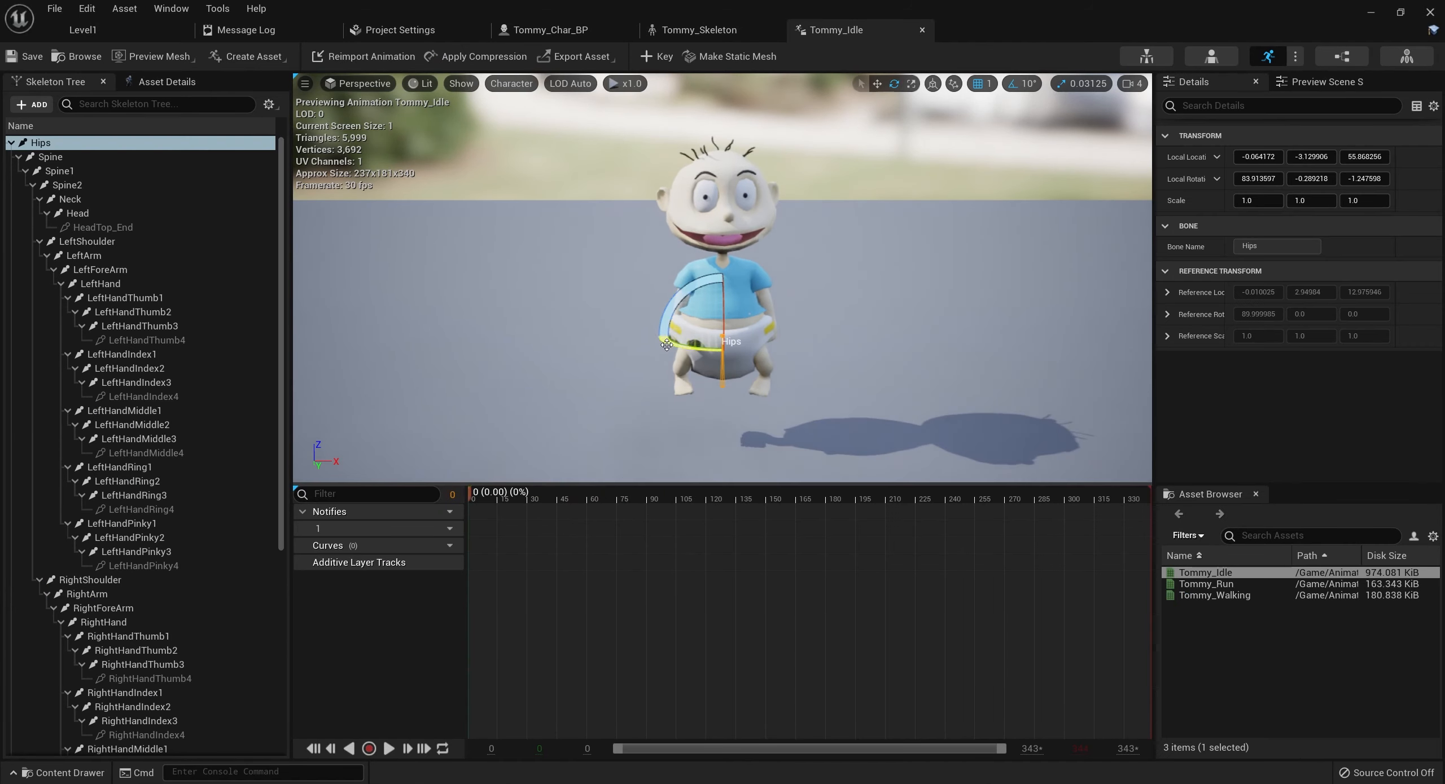
{"action": "left_click_drag", "start_coordinate": [744, 292], "coordinate": [751, 305]}
{"action": "left_click", "coordinate": [389, 749]}
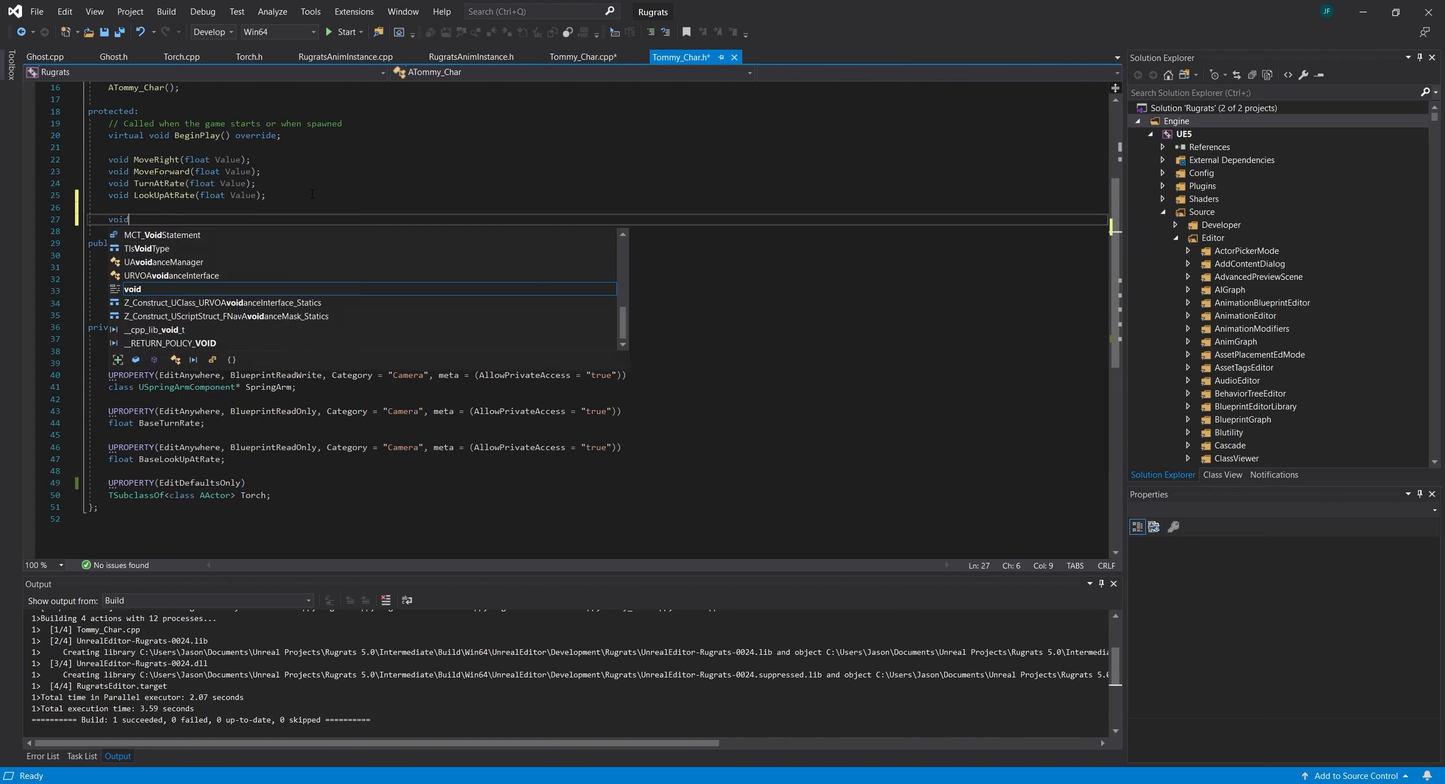
Declare SwitchOnTorch in Tommy_Char.h and define it in Tommy_Char.cpp with a UE_LOG warning reading "Torch is on"
{"action": "type", "text": "SwitchOnTorch("}
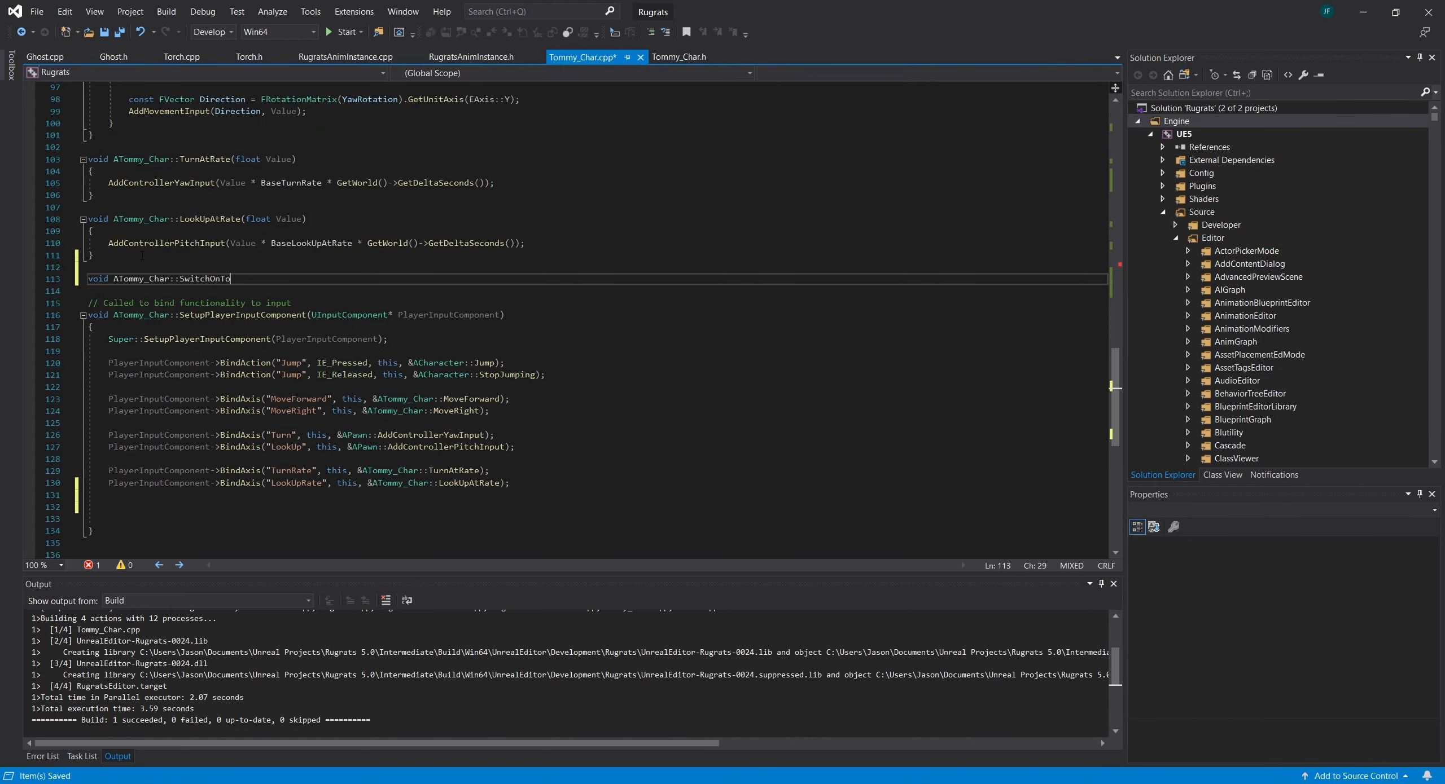
{"action": "type", "text": "rch(float Value)"}
{"action": "key", "text": "Return"}
{"action": "type", "text": "{"}
{"action": "key", "text": "Return"}
{"action": "type", "text": "UE_LOG(LogTemp, Warning, TEXT("}
{"action": "type", "text": "\"Torch is on\"));"}
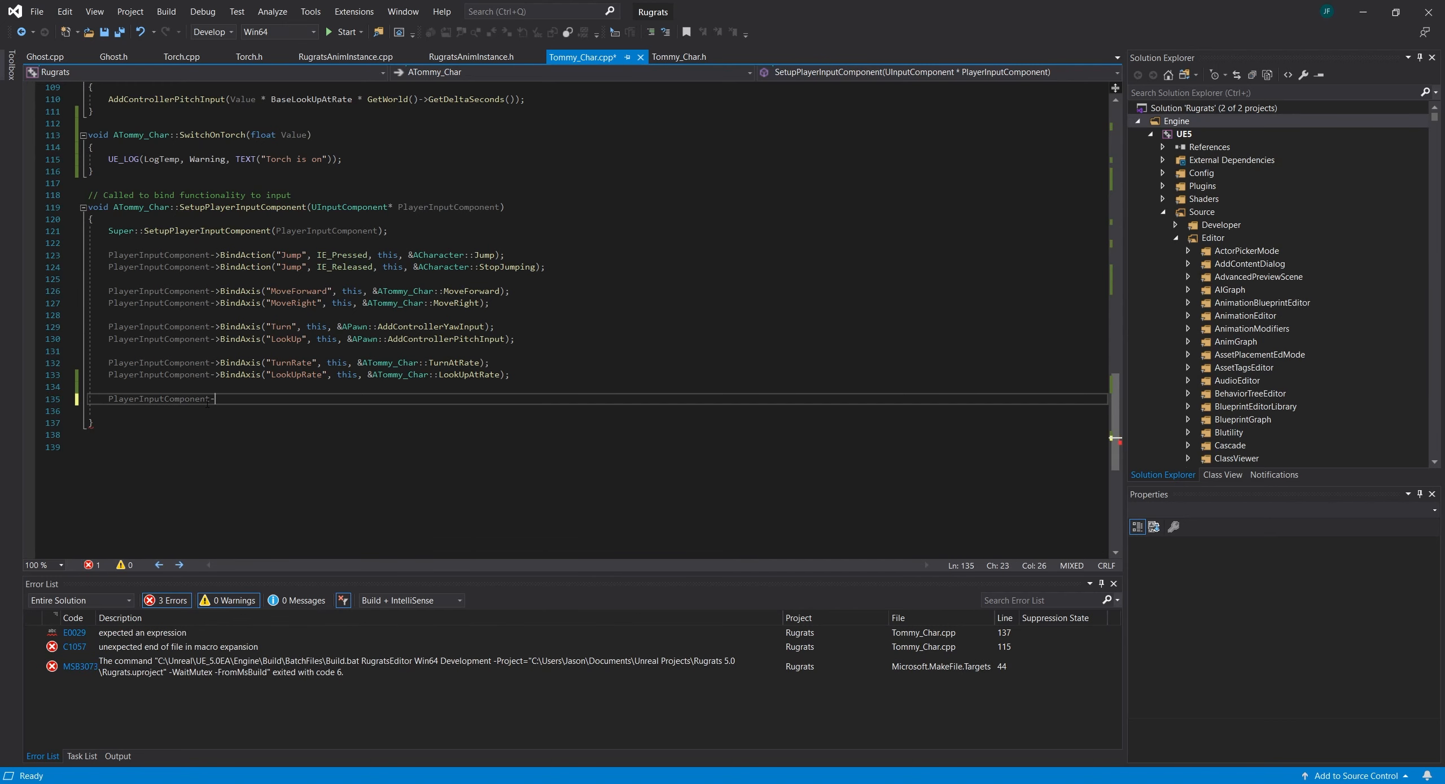
Bind the TorchOn action's IE_Pressed event to ATommy_Char::SwitchOnTorch, and start choosing the TorchOn mapping's key in Unreal's Input settings
{"action": "type", "text": ">BindA"}
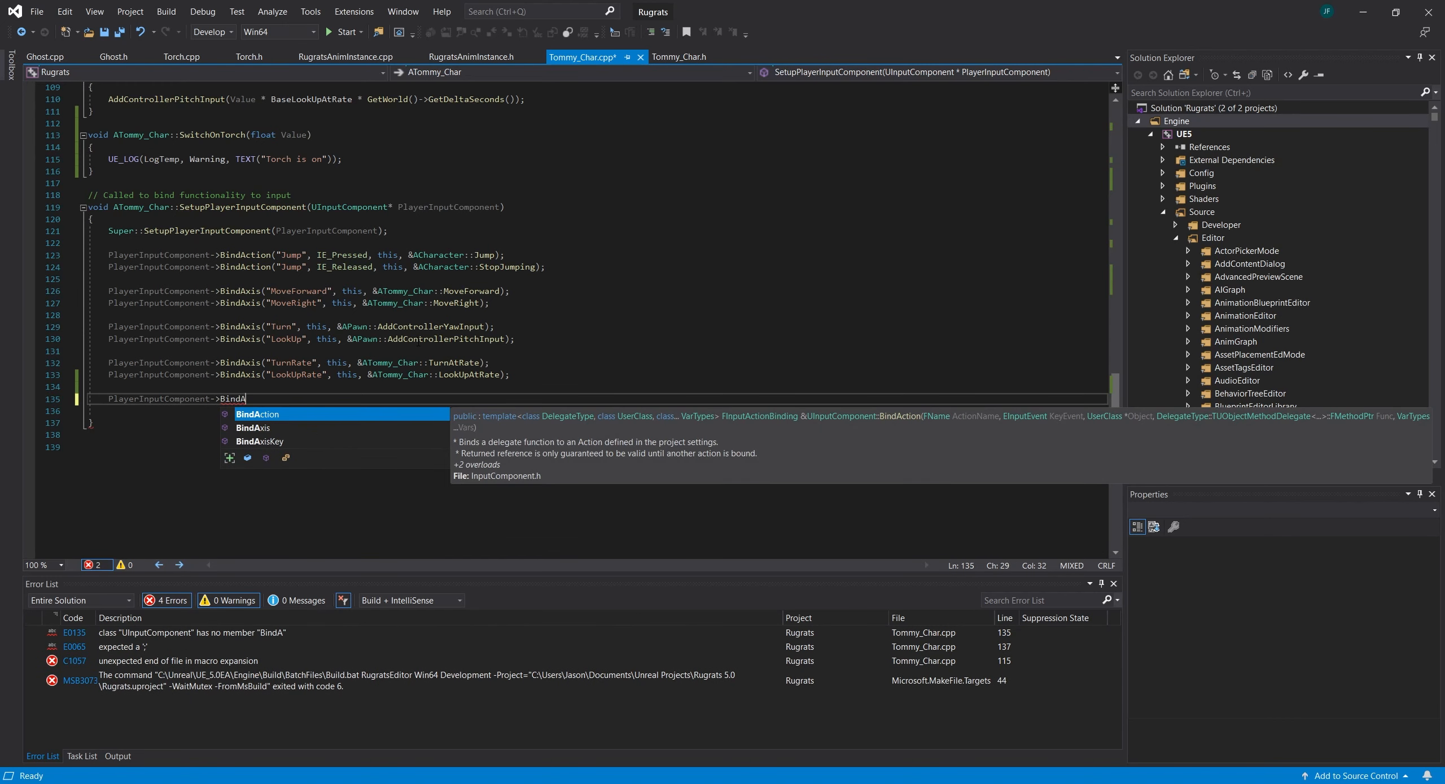
{"action": "type", "text": "ction(\"A\")orchOn\", IE_Pressed, this, &ATommy_Char::"}
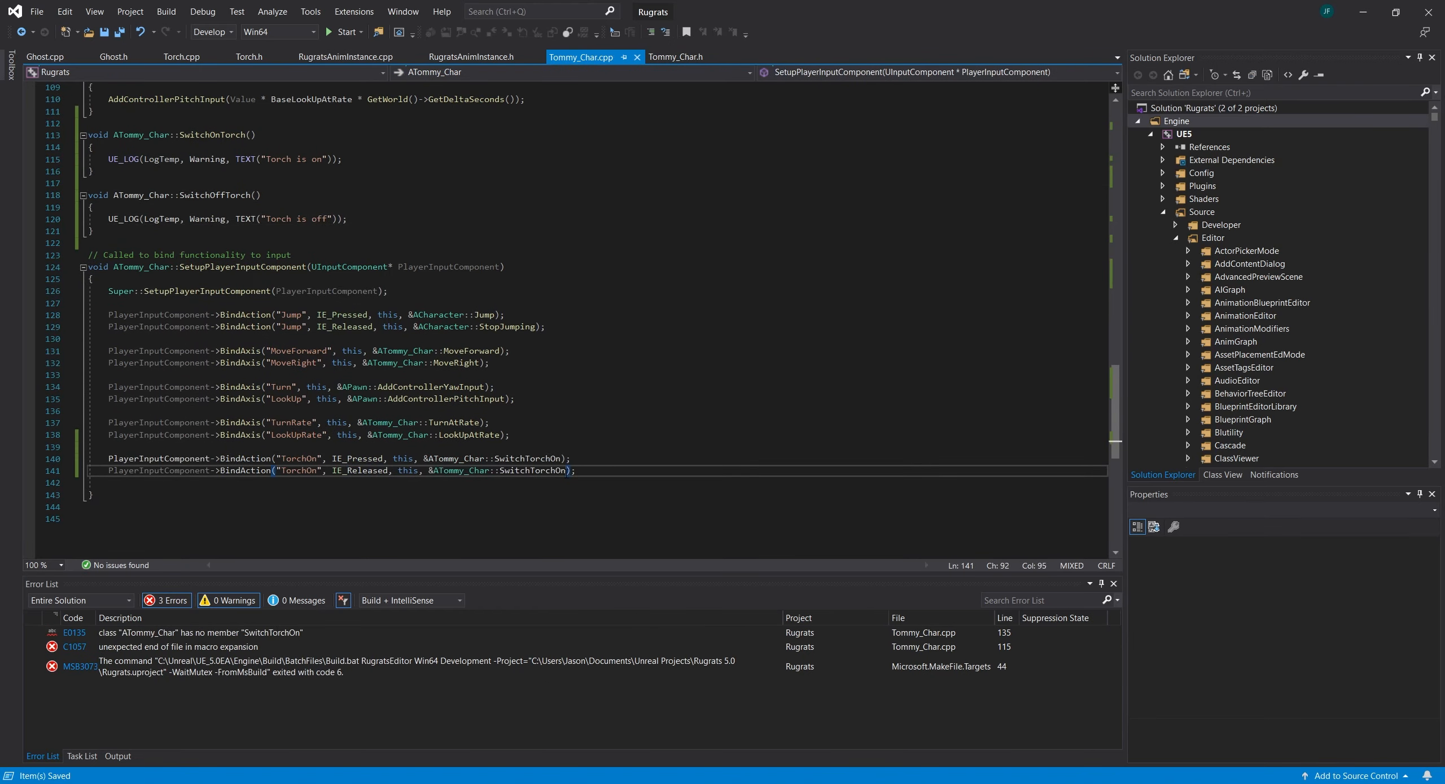
{"action": "type", "text": "SwitchOnTorch"}
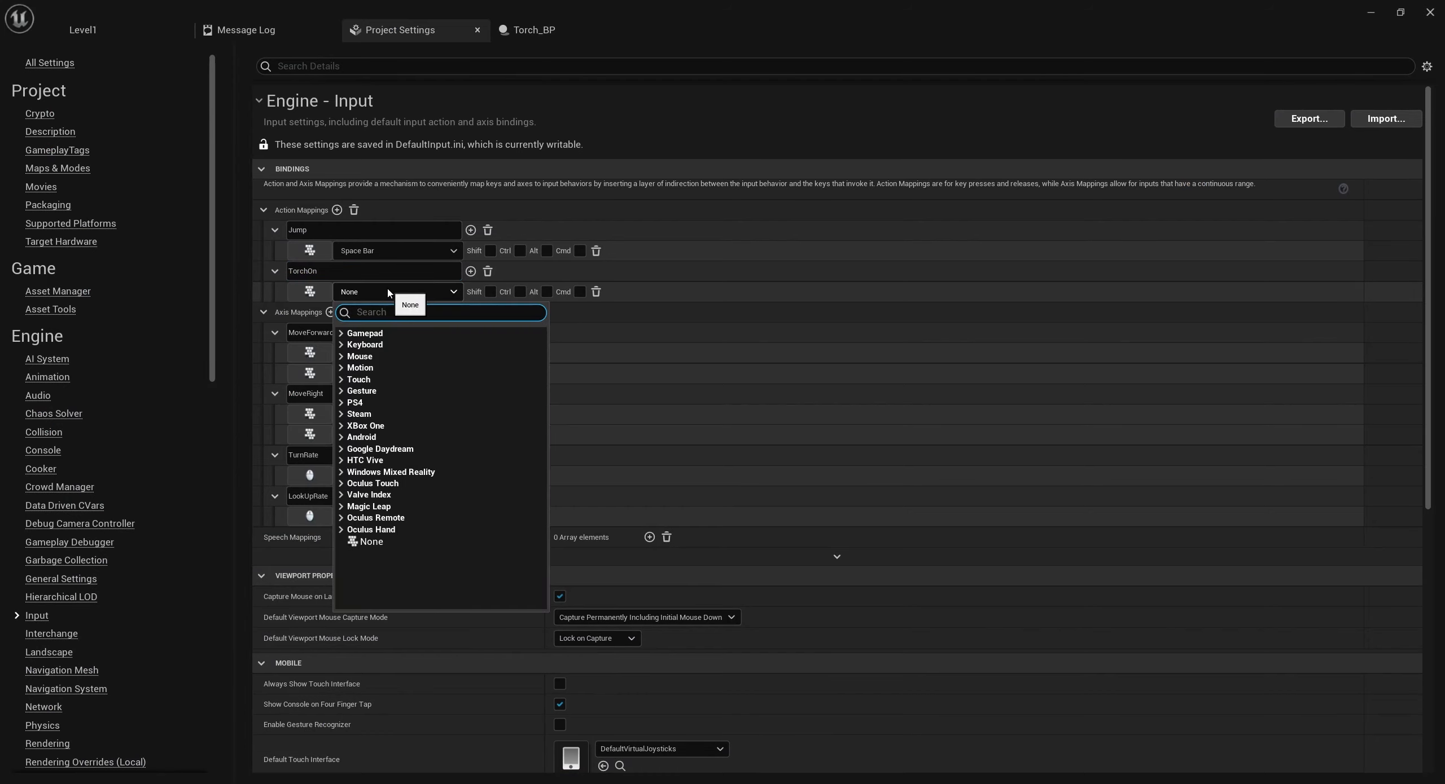
{"action": "left_click", "coordinate": [367, 318]}
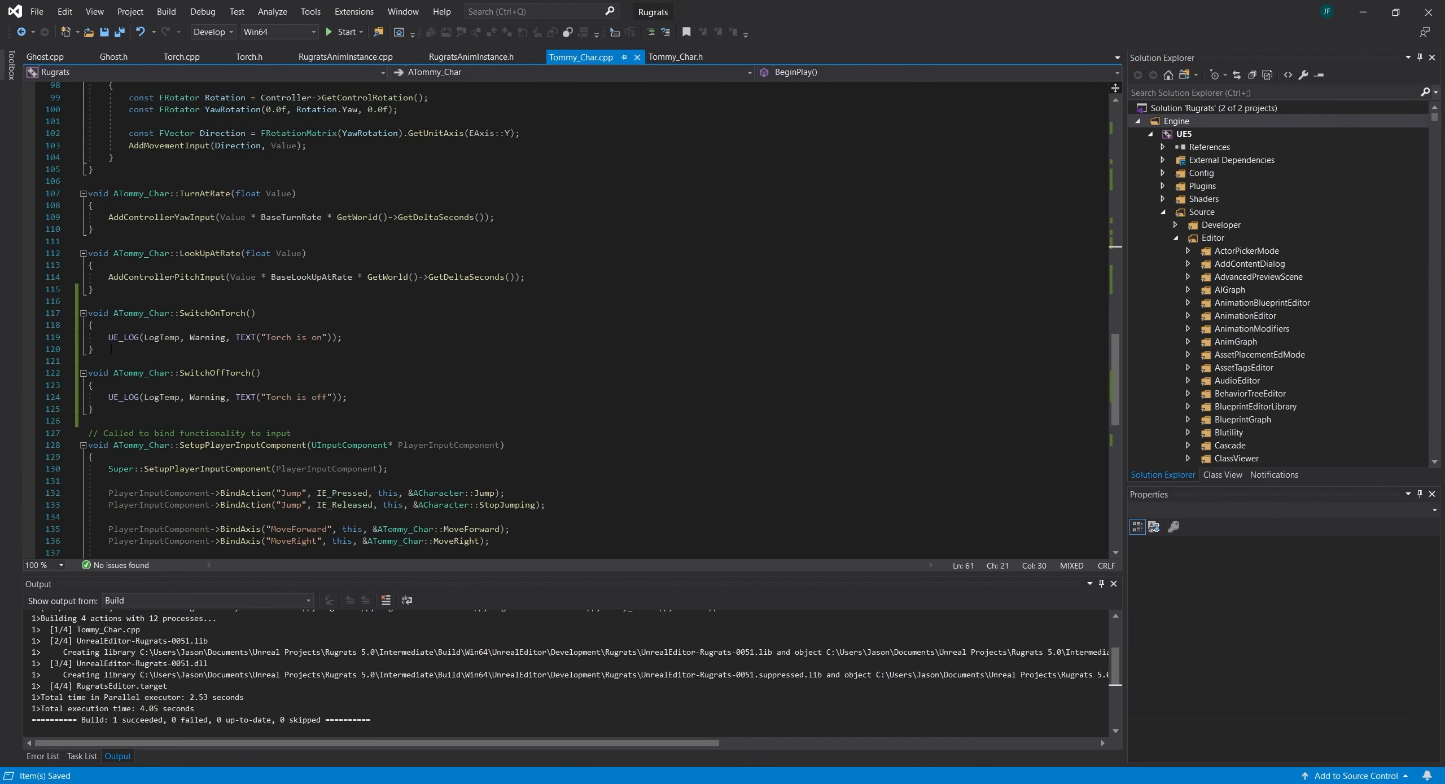
In SwitchOnTorch, replace the log line with an if (Torch) block calling SetIntensity on its point light component, and build the project
{"action": "left_click_drag", "start_coordinate": [108, 338], "coordinate": [388, 341]}
{"action": "type", "text": "if (Torch)"}
{"action": "key", "text": "Return"}
{"action": "type", "text": "{"}
{"action": "key", "text": "Return"}
{"action": "type", "text": "Torch->FindComponentByClass<UpointLightComponent()->SetIntensity("}
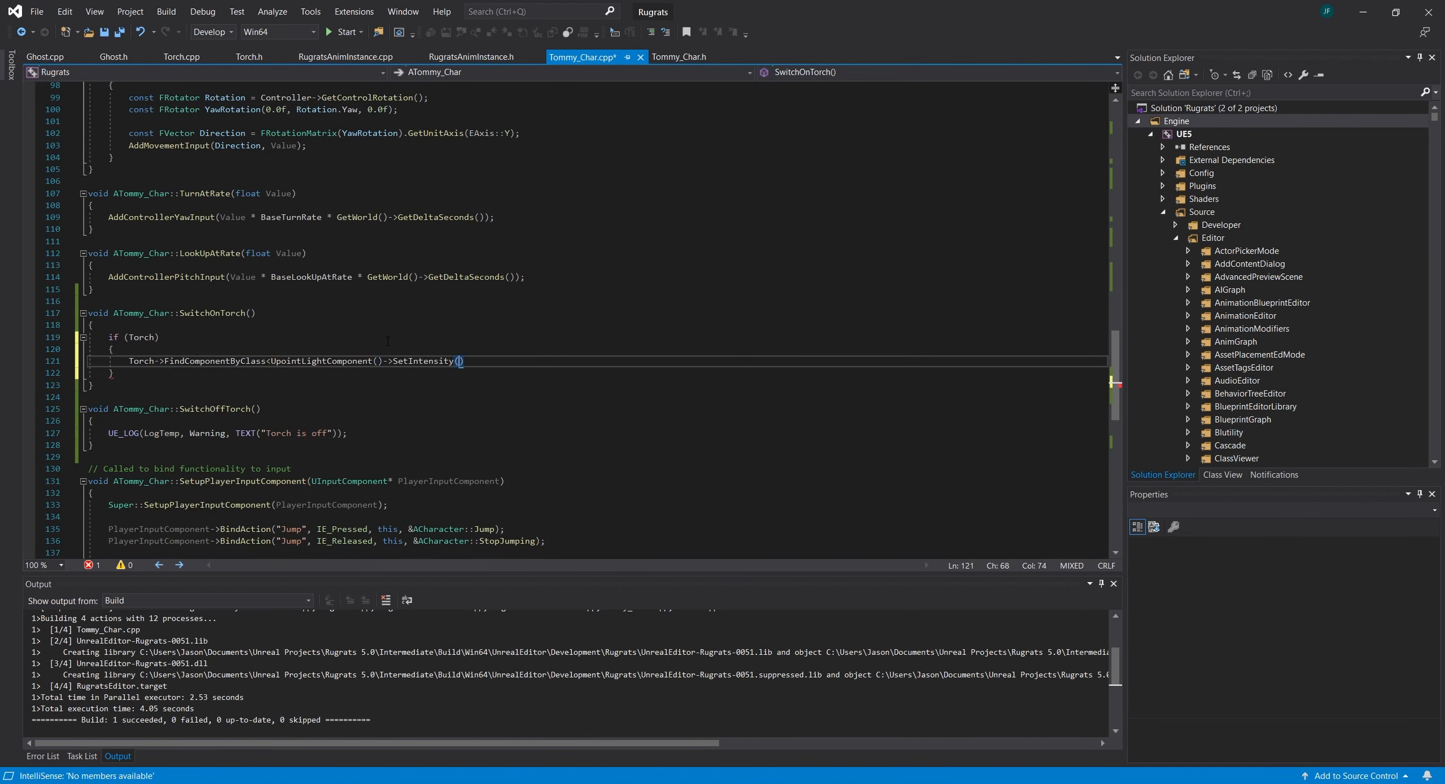
{"action": "key", "text": "ctrl+shift+b"}
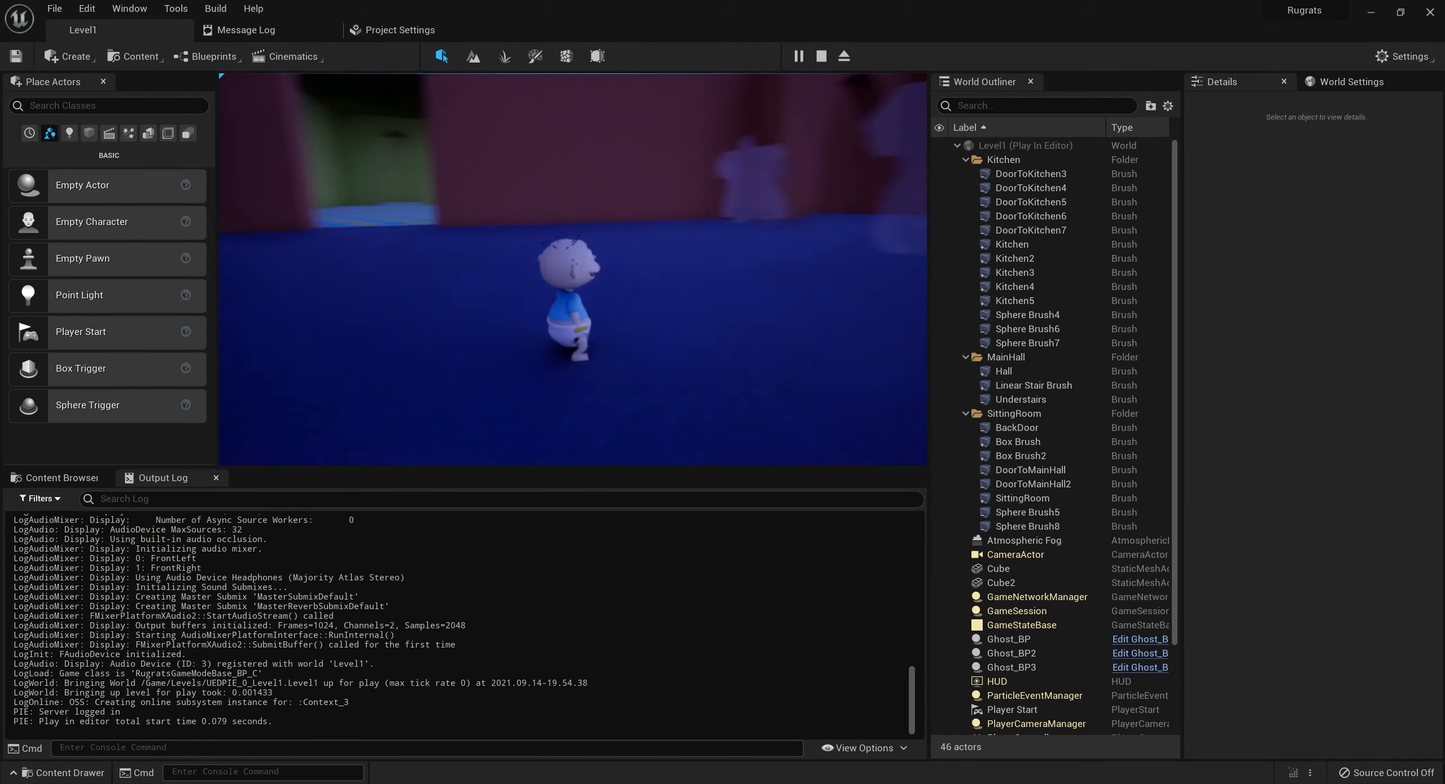
{"action": "key", "text": "Escape"}
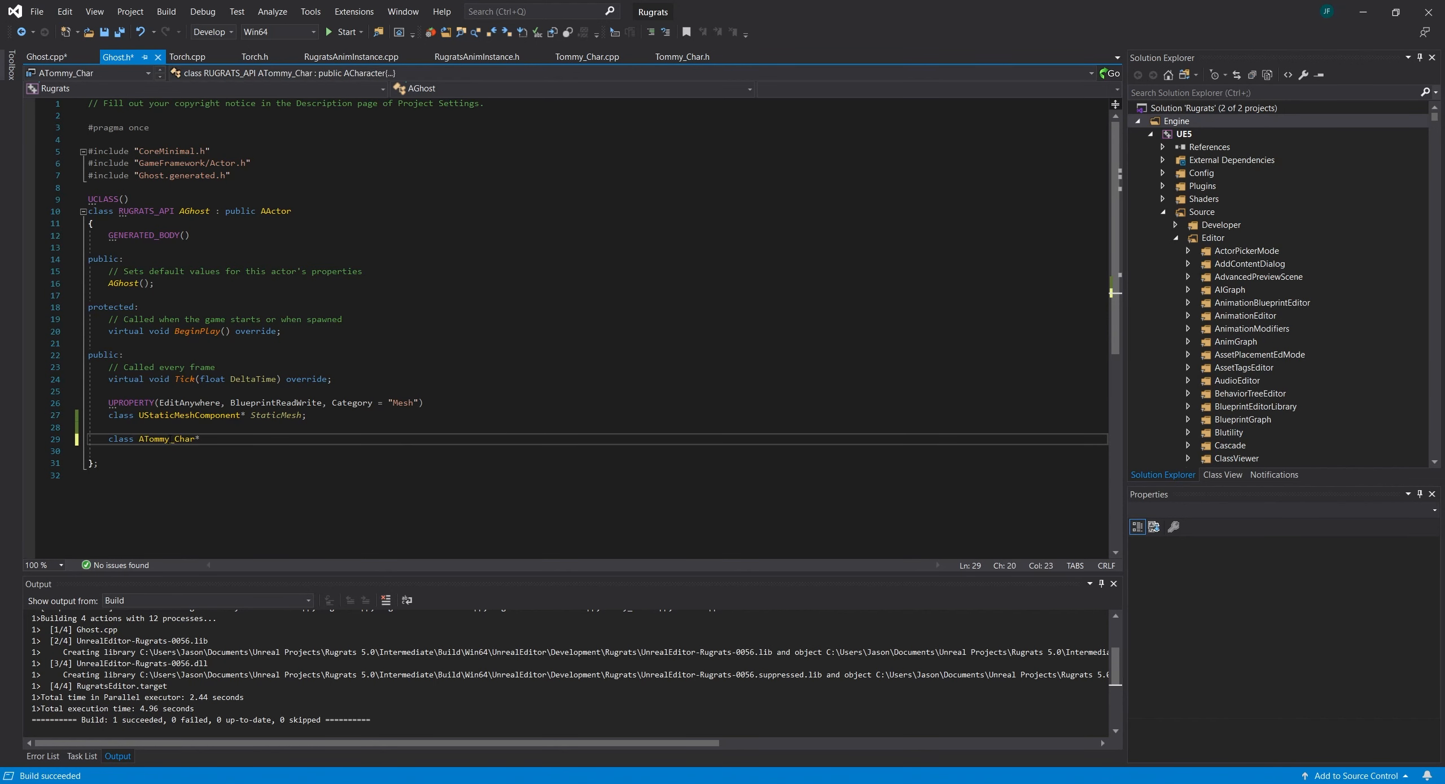
In Ghost.h, finish declaring class ATommy_Char* TommyRef with UPROPERTY(EditAnywhere, BlueprintReadWrite) and the comment "A reference to the Tommy character"
{"action": "type", "text": "TommyRef;"}
{"action": "key", "text": "Up"}
{"action": "key", "text": "Return"}
{"action": "type", "text": "UPROPERTY(EditAnywhere, BlueprintReadWrite"}
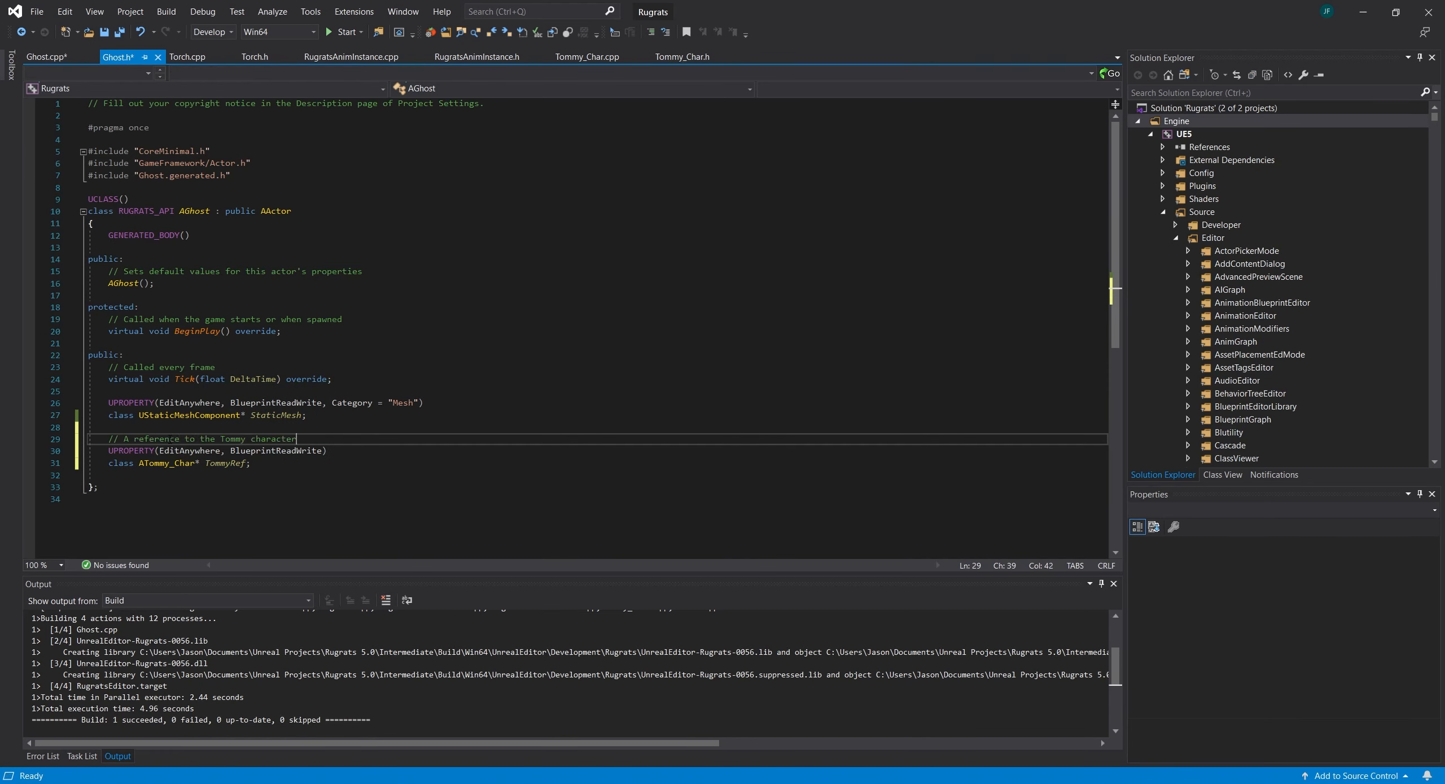
In Ghost.cpp's BeginPlay, rewrite the if (TommyRef == nullptr) block to assign TommyRef = Cast<ATommy_Char>(GetWorld()->GetFirstPlayerController()->GetPawn())
{"action": "left_click", "coordinate": [46, 57]}
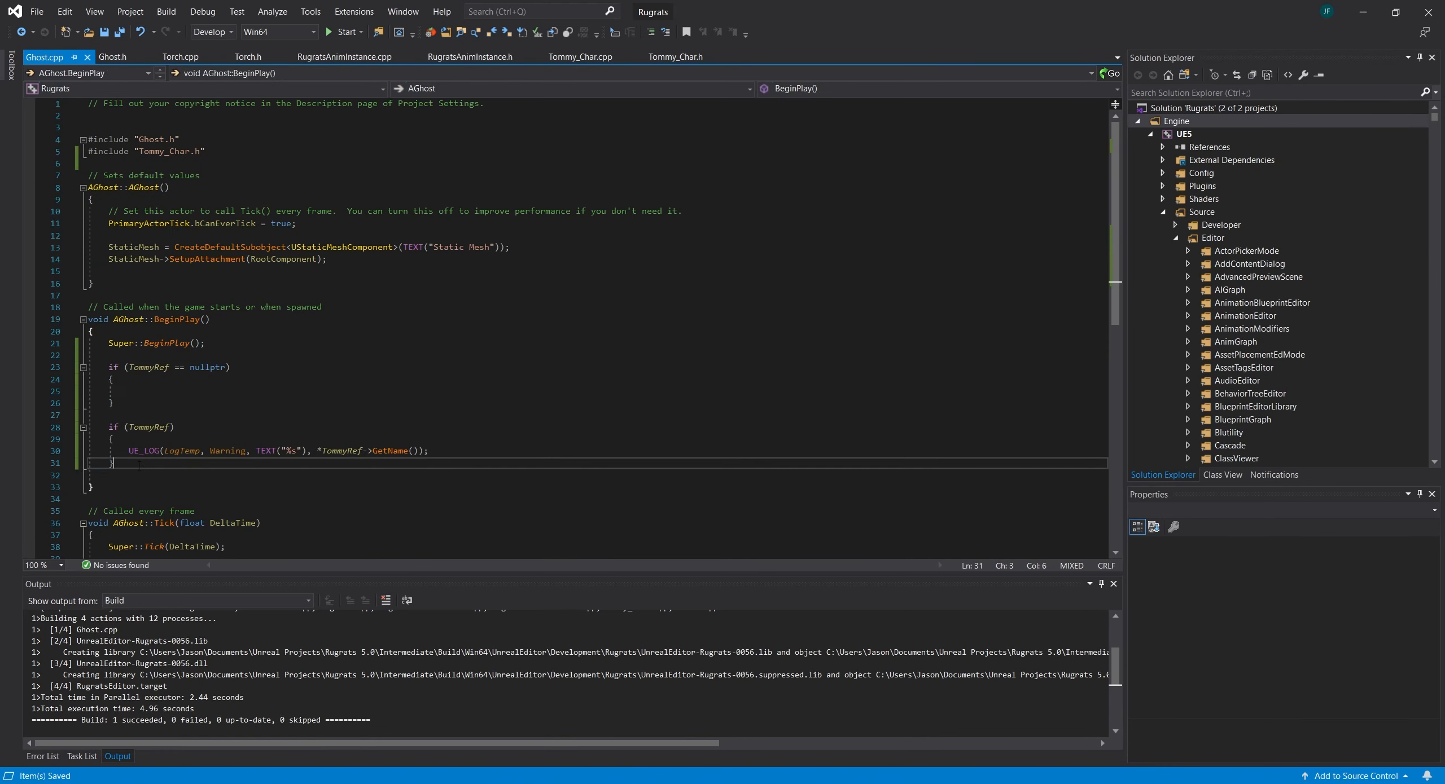
{"action": "left_click_drag", "start_coordinate": [114, 463], "coordinate": [108, 367]}
{"action": "key", "text": "BackSpace"}
{"action": "type", "text": "if (TommyRef == nullptr)"}
{"action": "key", "text": "Return"}
{"action": "type", "text": "{"}
{"action": "key", "text": "Return"}
{"action": "type", "text": "TommyRef = Cast<ATommy_Char>(GetWorld()->GetFirstPlayerController()()->GetPawn("}
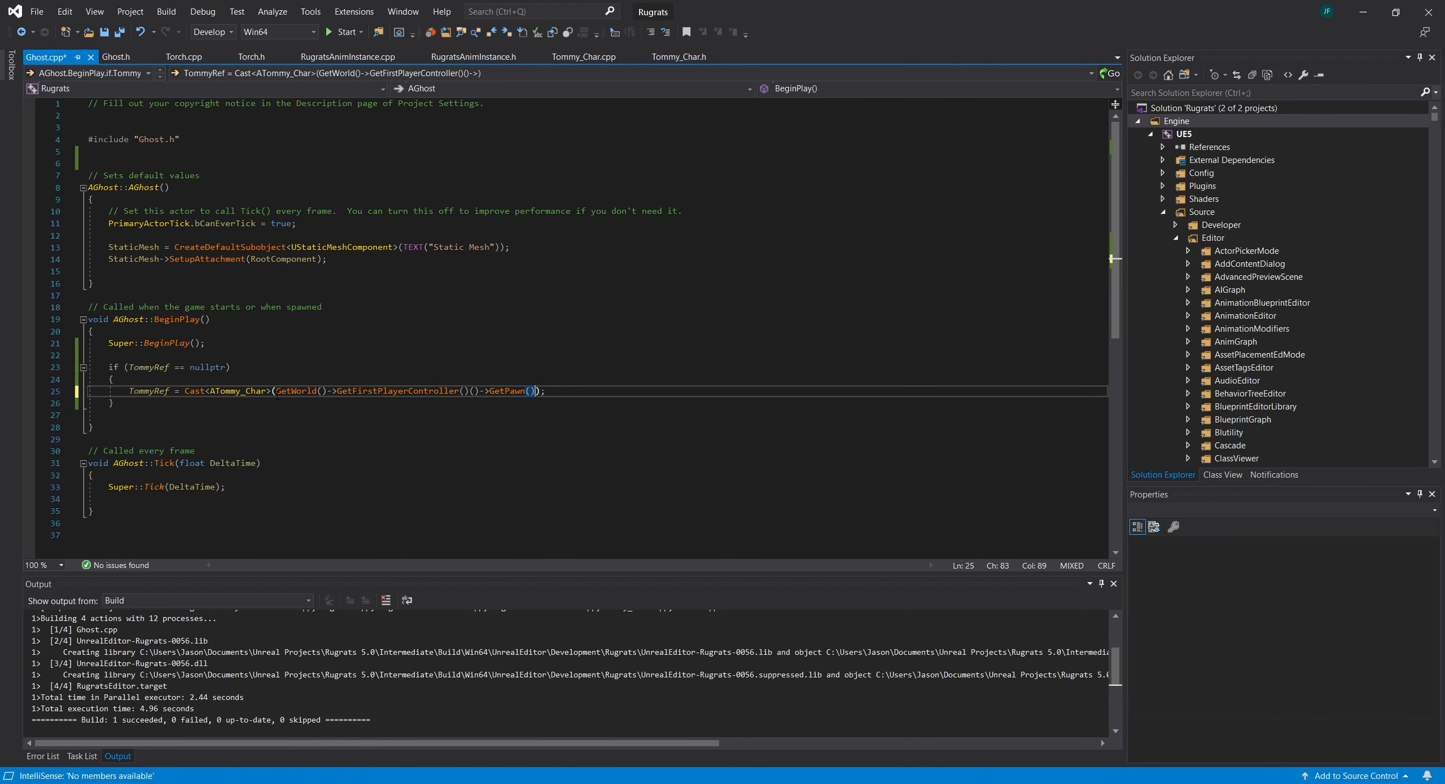
Begin a float member below TommyRef in Ghost.h, and add an if (TommyRef) block to AGhost::Tick in Ghost.cpp
{"action": "type", "text": "float"}
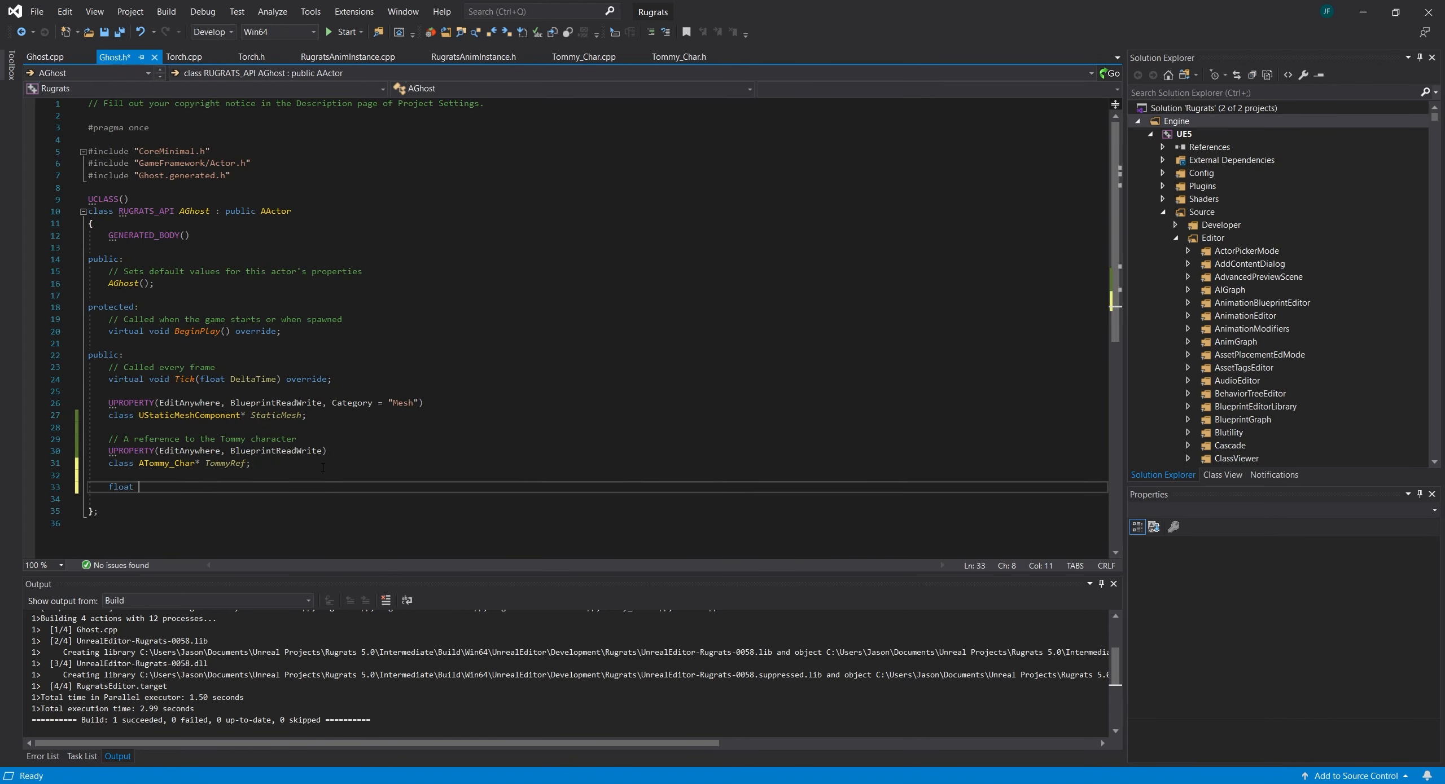
{"action": "left_click", "coordinate": [44, 57]}
{"action": "left_click", "coordinate": [226, 499]}
{"action": "key", "text": "Return"}
{"action": "type", "text": "if (TommyRef){"}
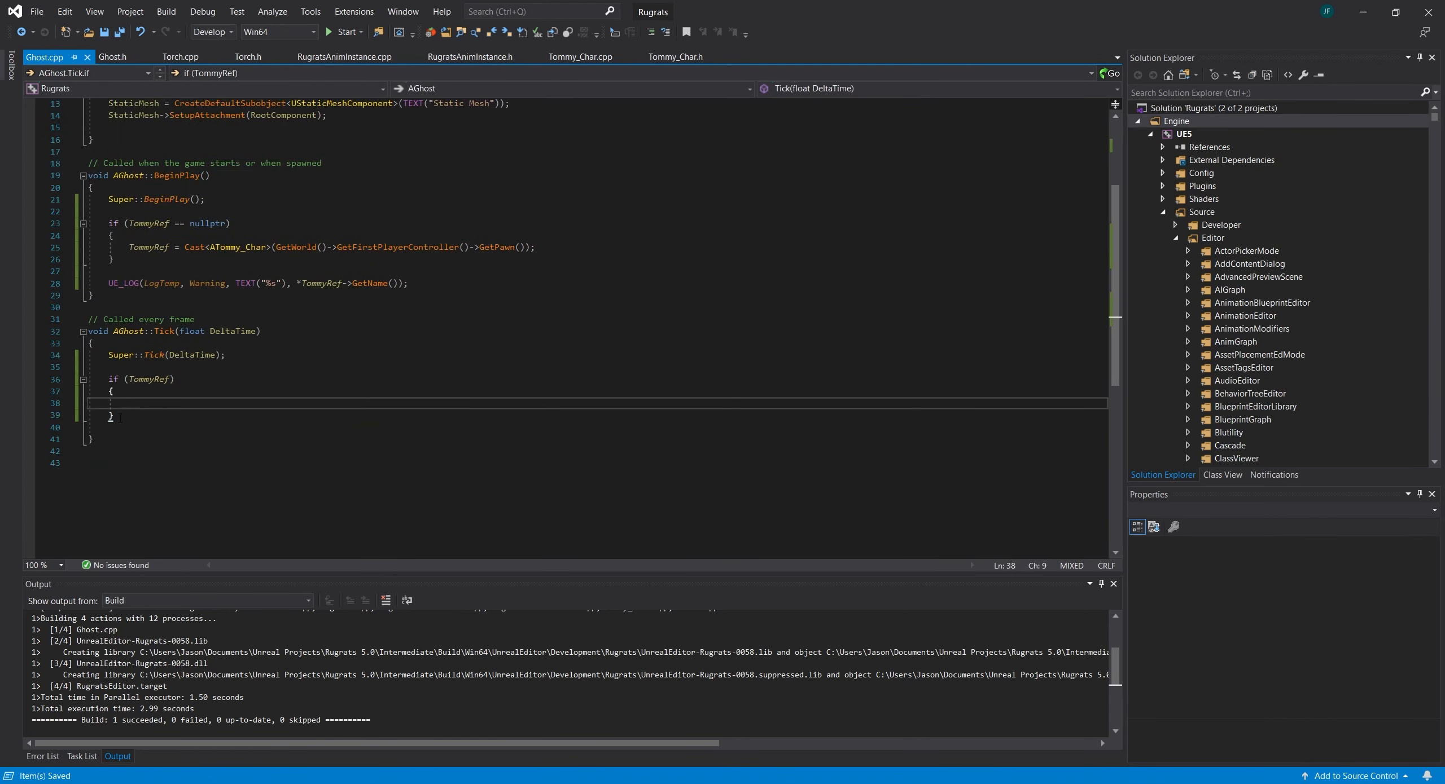
{"action": "left_click", "coordinate": [130, 379]}
{"action": "type", "text": "!"}
{"action": "key", "text": "BackSpace"}
Inside the block, set FVector PlayerPos to TommyRef->GetActorLocation(), add UKismetMathLibrary::VInterpTo(GetActorLocation(), PlayerPos, 100 * DeltaTime, 1.0f), and save
{"action": "left_click", "coordinate": [170, 403]}
{"action": "type", "text": "FVector PlayerPos = Tom"}
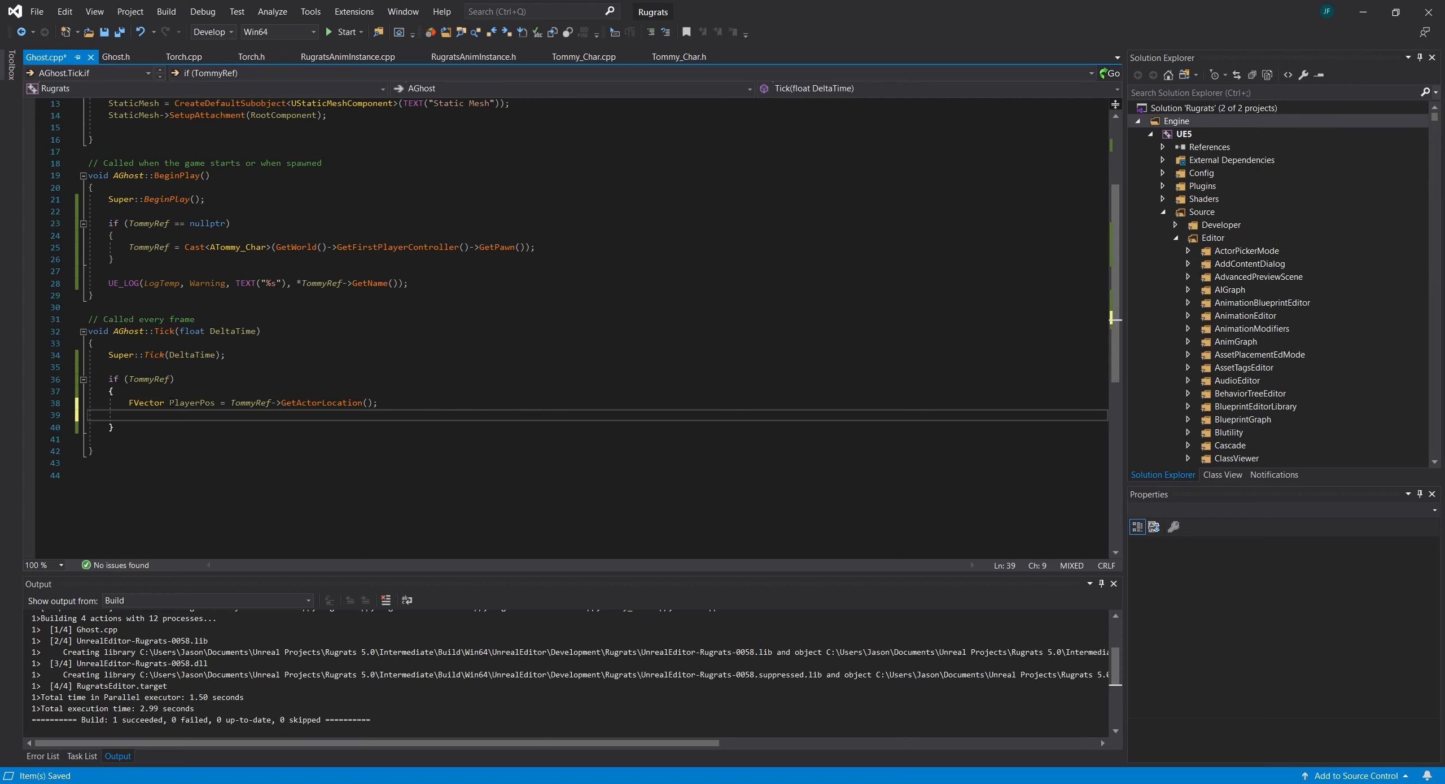
{"action": "type", "text": "UKismetMathLibrary::VInterpTo(GetActorLocation(), PlayerPos, 100 * DeltaTime, 1.0f);"}
{"action": "key", "text": "ctrl+s"}
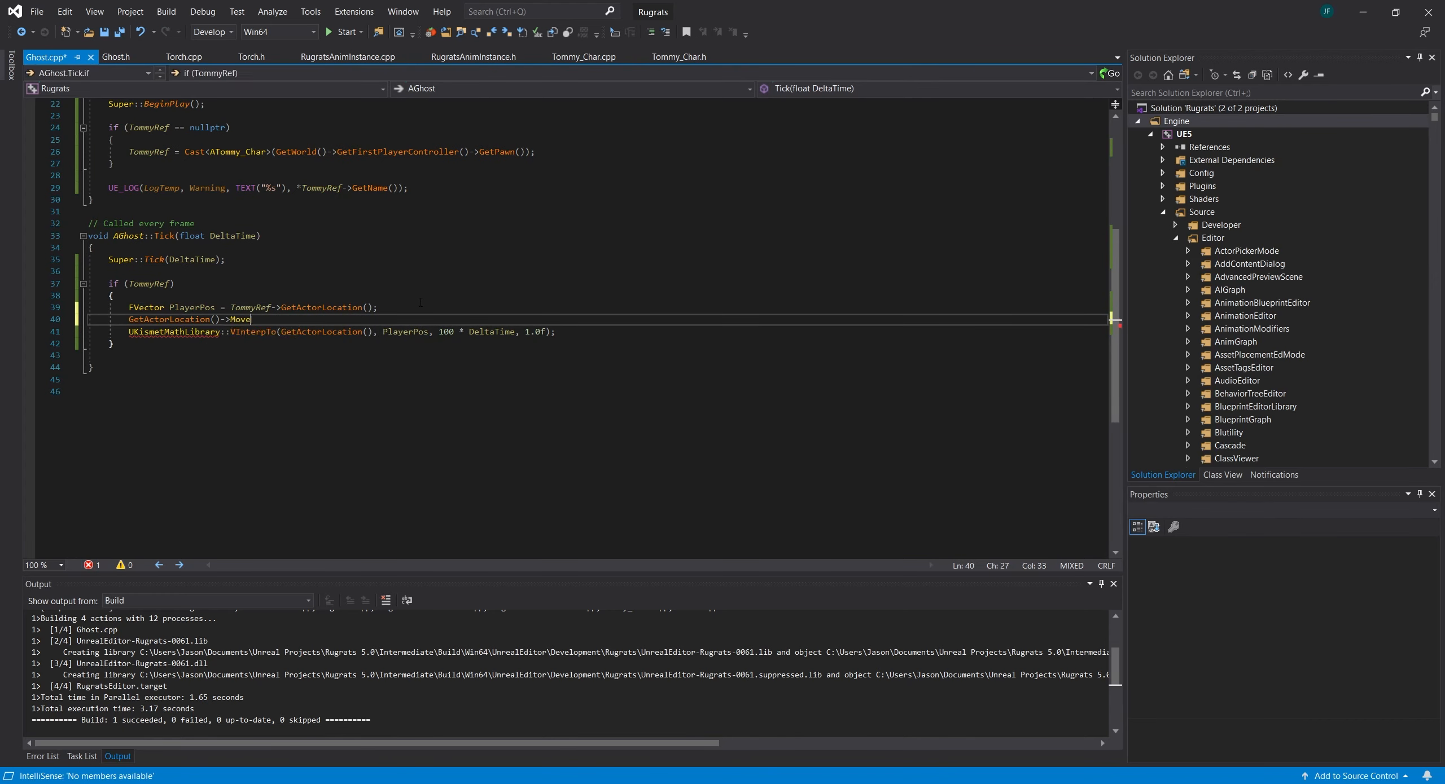
Try to replace the GetActorLocation()->Move line in Tick with a call starting with GetMesh()->
{"action": "key", "text": "BackSpace"}
{"action": "key", "text": "BackSpace"}
{"action": "key", "text": "BackSpace"}
{"action": "key", "text": "BackSpace"}
{"action": "key", "text": "BackSpace"}
{"action": "key", "text": "BackSpace"}
{"action": "key", "text": "BackSpace"}
{"action": "key", "text": "BackSpace"}
{"action": "key", "text": "BackSpace"}
{"action": "key", "text": "BackSpace"}
{"action": "key", "text": "BackSpace"}
{"action": "key", "text": "BackSpace"}
{"action": "key", "text": "BackSpace"}
{"action": "key", "text": "BackSpace"}
{"action": "key", "text": "BackSpace"}
{"action": "key", "text": "BackSpace"}
{"action": "key", "text": "BackSpace"}
{"action": "key", "text": "BackSpace"}
{"action": "key", "text": "BackSpace"}
{"action": "key", "text": "BackSpace"}
{"action": "type", "text": "Mesh()->"}
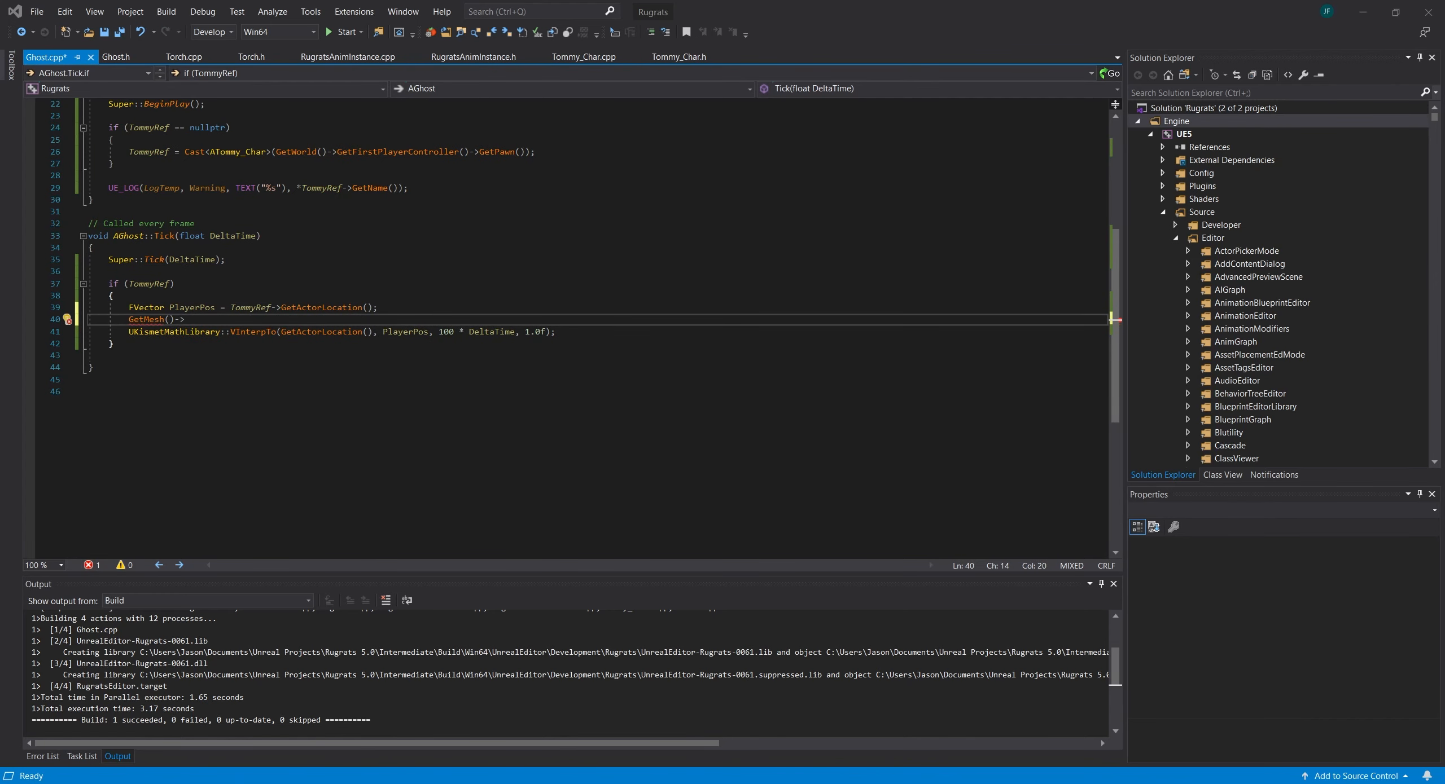
Switch to Ghost.h, add the FVector Direction member below TommyRef, and save the header
{"action": "scroll", "coordinate": [213, 370], "scroll_direction": "up", "scroll_amount": 1}
{"action": "key", "text": "ctrl+k"}
{"action": "key", "text": "ctrl+o"}
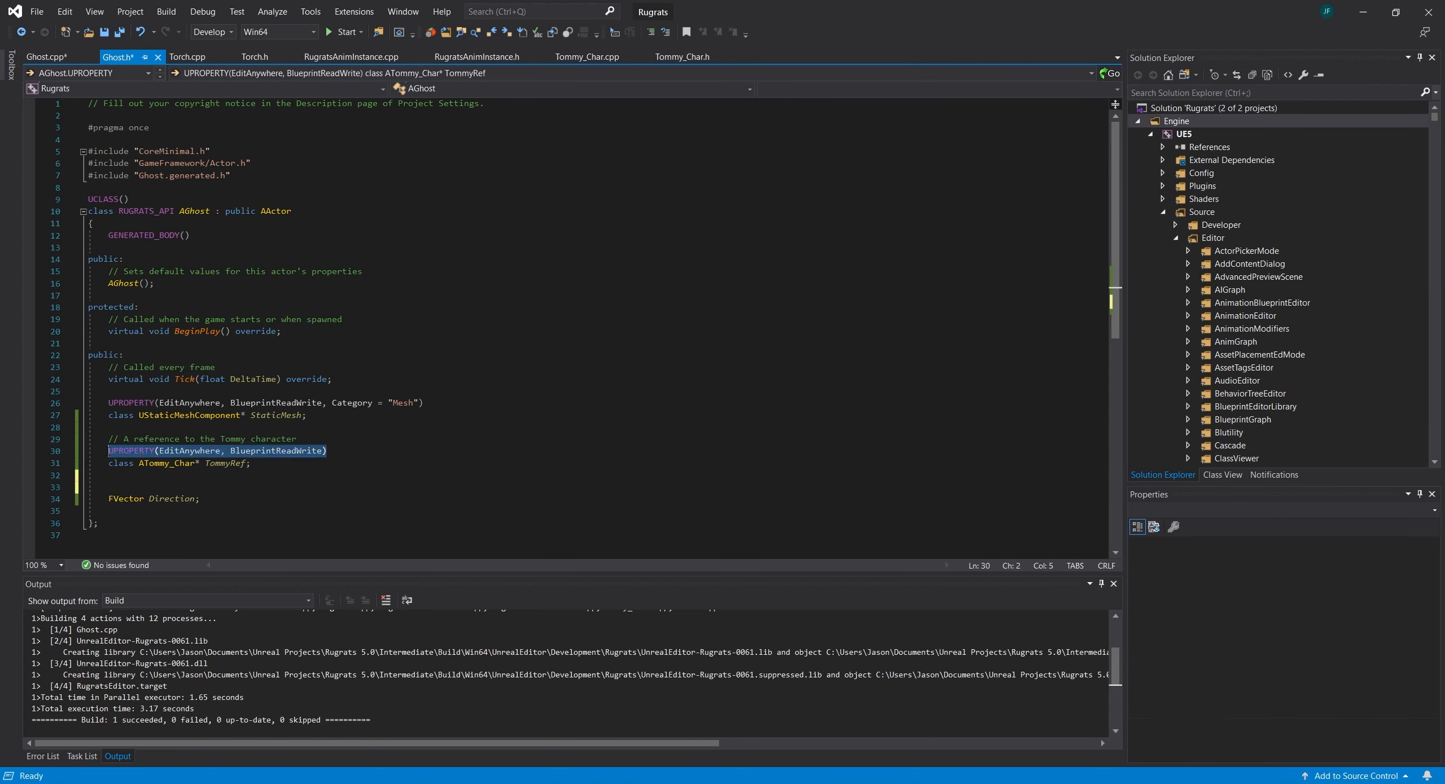
{"action": "key", "text": "ctrl+s"}
In AGhost::Tick, close the SetActorLocation call around FMath::Lerp, save, and begin rewriting the Lerp arguments with the actor's location
{"action": "left_click", "coordinate": [49, 57]}
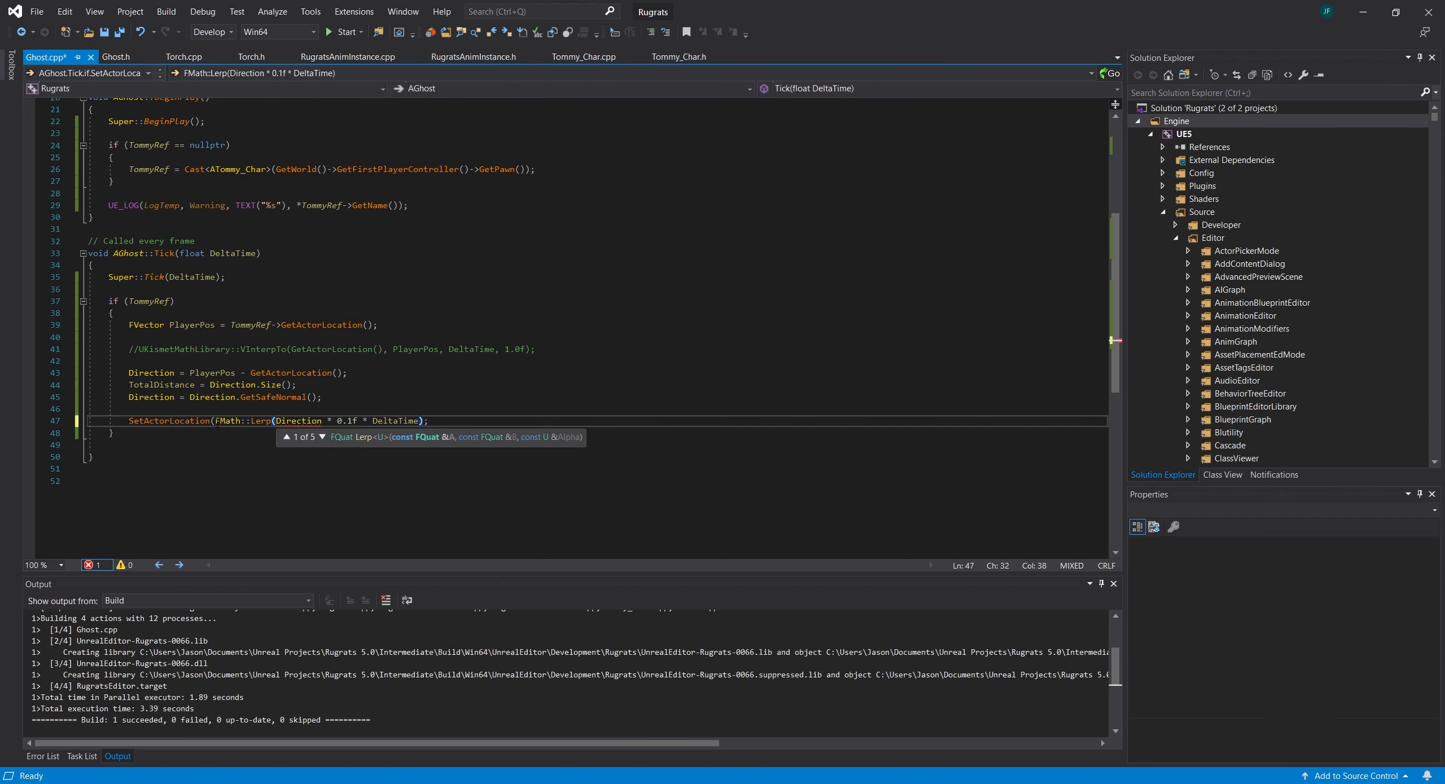
{"action": "key", "text": "End"}
{"action": "key", "text": "Left"}
{"action": "type", "text": ")"}
{"action": "key", "text": "ctrl+s"}
{"action": "left_click_drag", "start_coordinate": [425, 421], "coordinate": [276, 423]}
{"action": "type", "text": "GetA"}
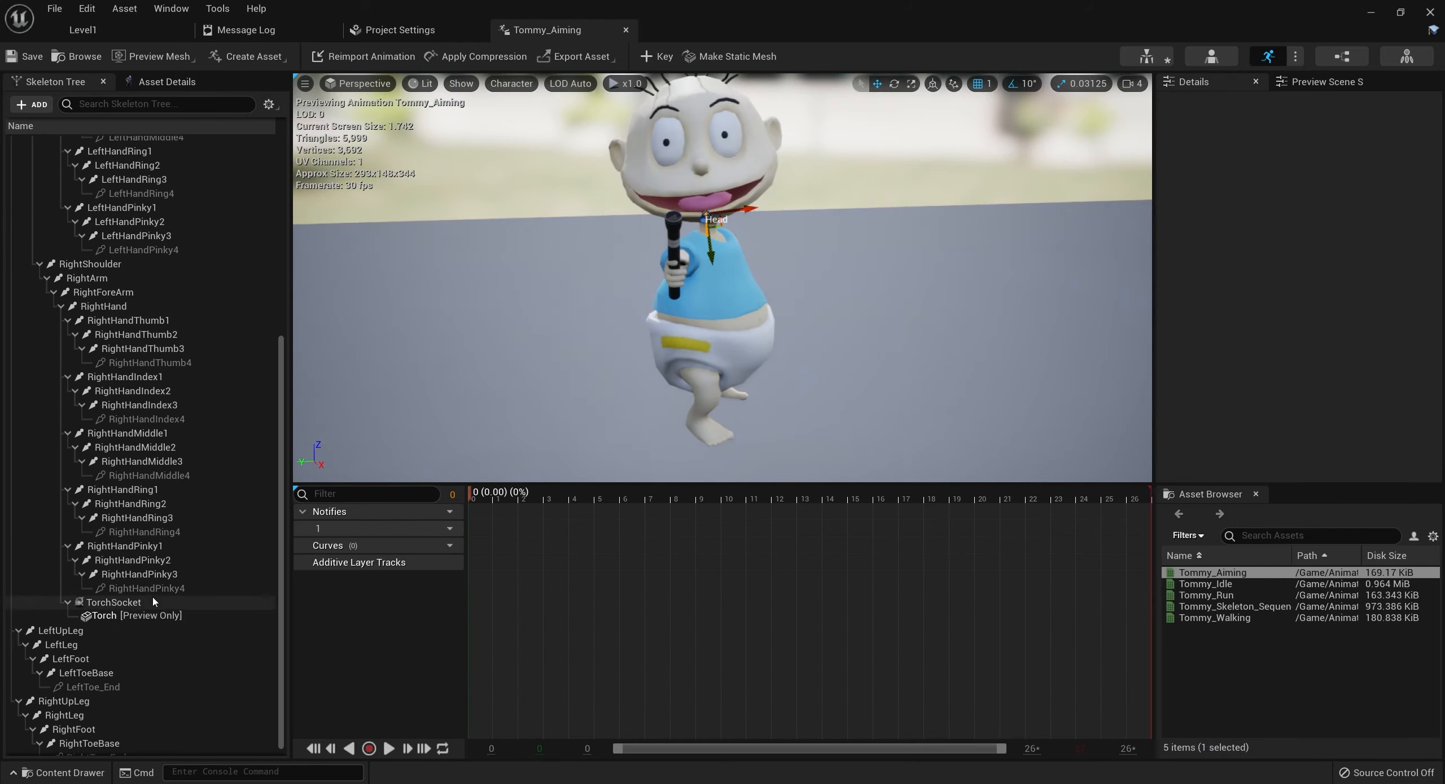
In Unreal Editor, scrub the Tommy_Aiming animation to its end and play it to check the head and torch pose
{"action": "left_click", "coordinate": [118, 602]}
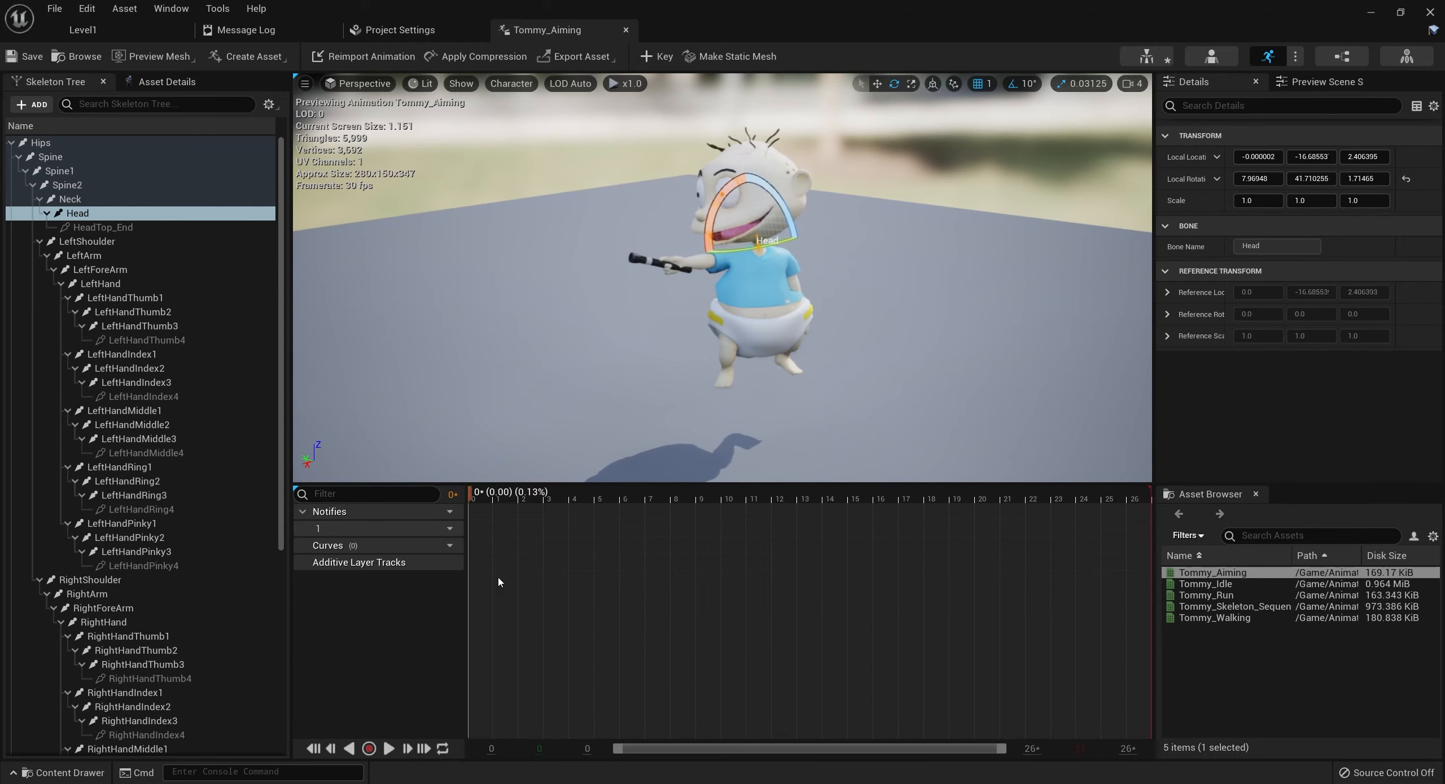
{"action": "left_click_drag", "start_coordinate": [470, 495], "coordinate": [1152, 496]}
{"action": "right_click", "coordinate": [83, 213]}
{"action": "left_click", "coordinate": [1151, 497]}
{"action": "right_click", "coordinate": [1151, 499]}
{"action": "left_click", "coordinate": [389, 752]}
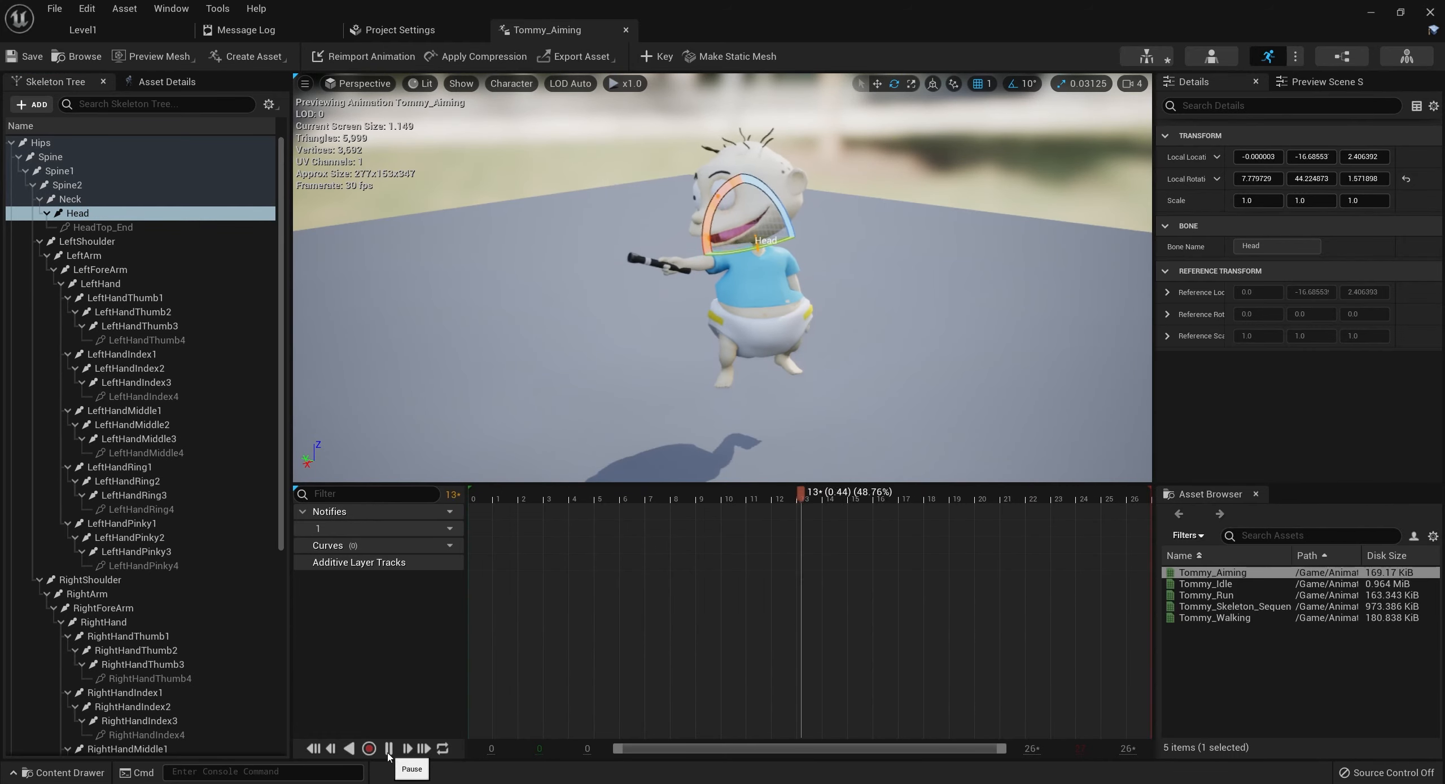
Create a new animation asset from Tommy_Aiming in the Animation folder, named Tommy_Aiming2
{"action": "left_click", "coordinate": [254, 57]}
{"action": "mouse_move", "coordinate": [290, 119]}
{"action": "left_click", "coordinate": [403, 132]}
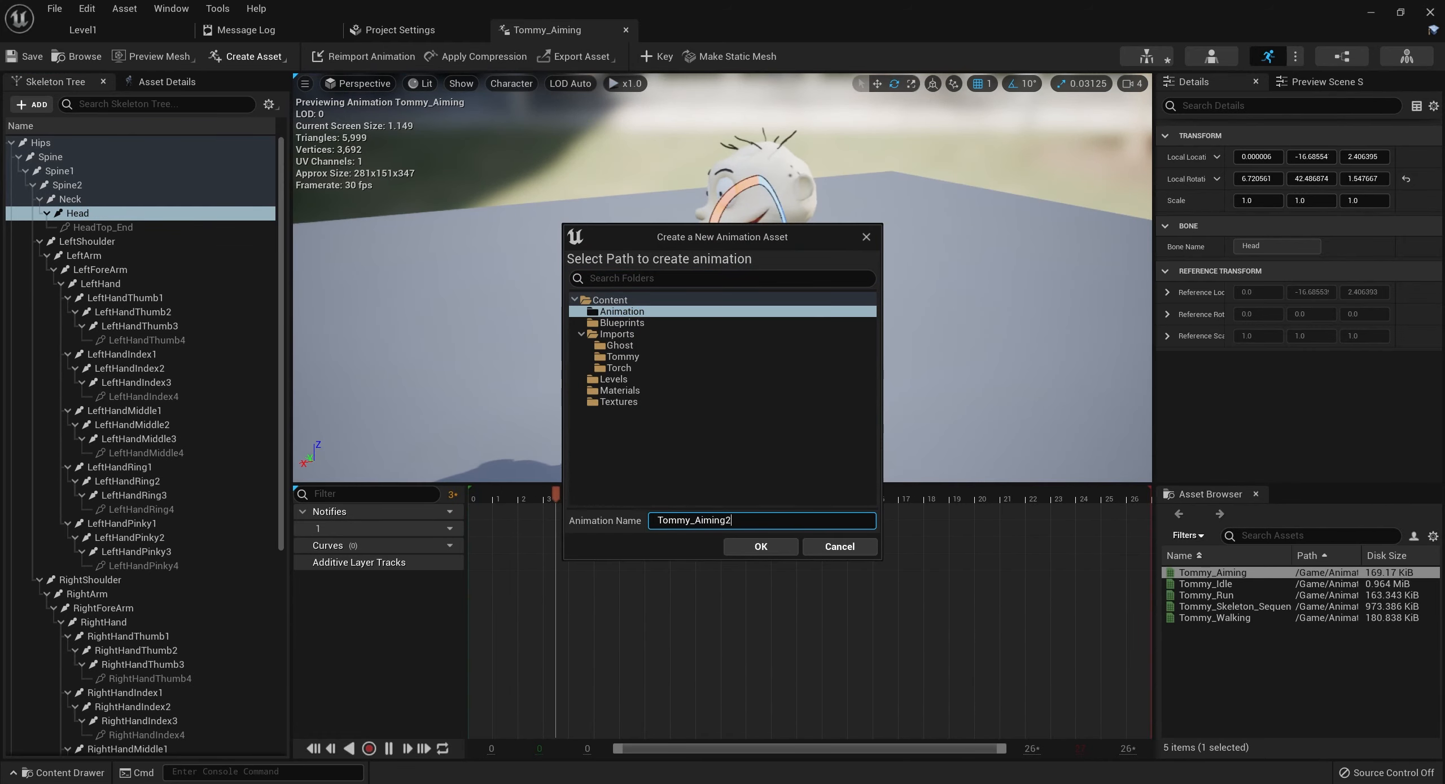
{"action": "key", "text": "Return"}
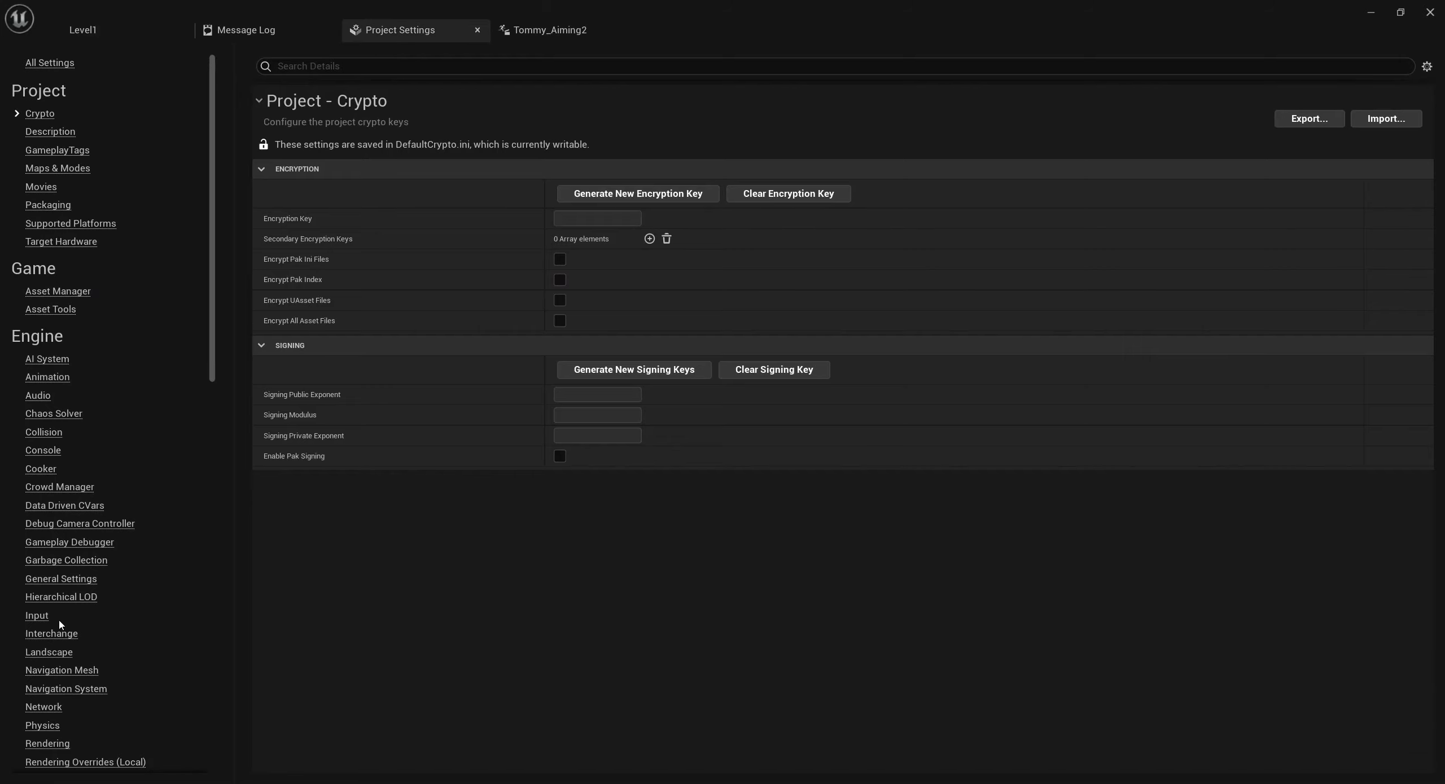
In the project's Input settings, search the TorchOn action mapping's keys for "right M" to find the right mouse button
{"action": "left_click", "coordinate": [37, 615]}
{"action": "left_click", "coordinate": [395, 292]}
{"action": "type", "text": "right M"}
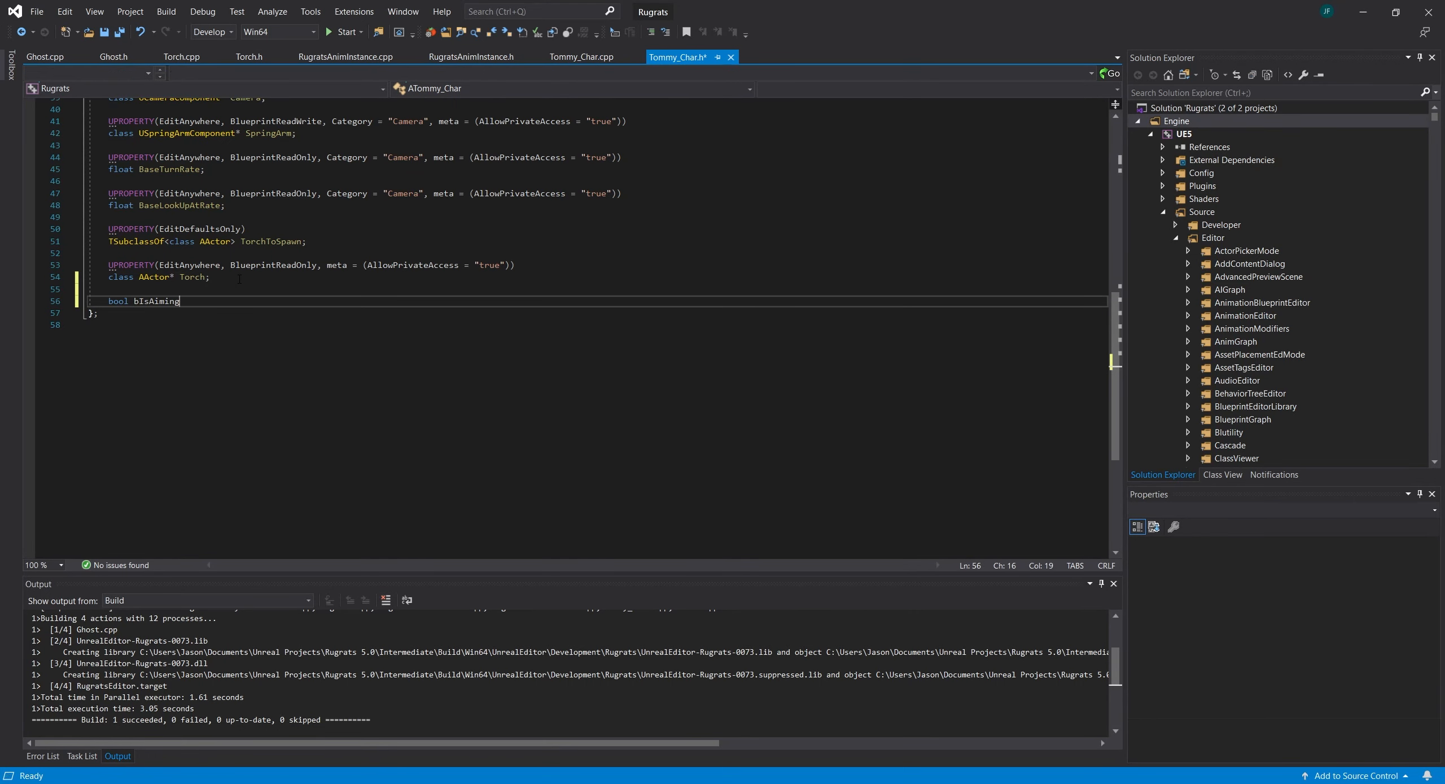
In Tommy_Char.h, declare bool bIsAiming with UPROPERTY(EditAnywhere, BlueprintReadOnly, meta = (AllowPrivateAccess = "true")) and save
{"action": "type", "text": ";"}
{"action": "key", "text": "ctrl+s"}
{"action": "key", "text": "Up"}
{"action": "key", "text": "Return"}
{"action": "type", "text": "UPROPERTY(EditAnywhere, BlueprintReadOnly"}
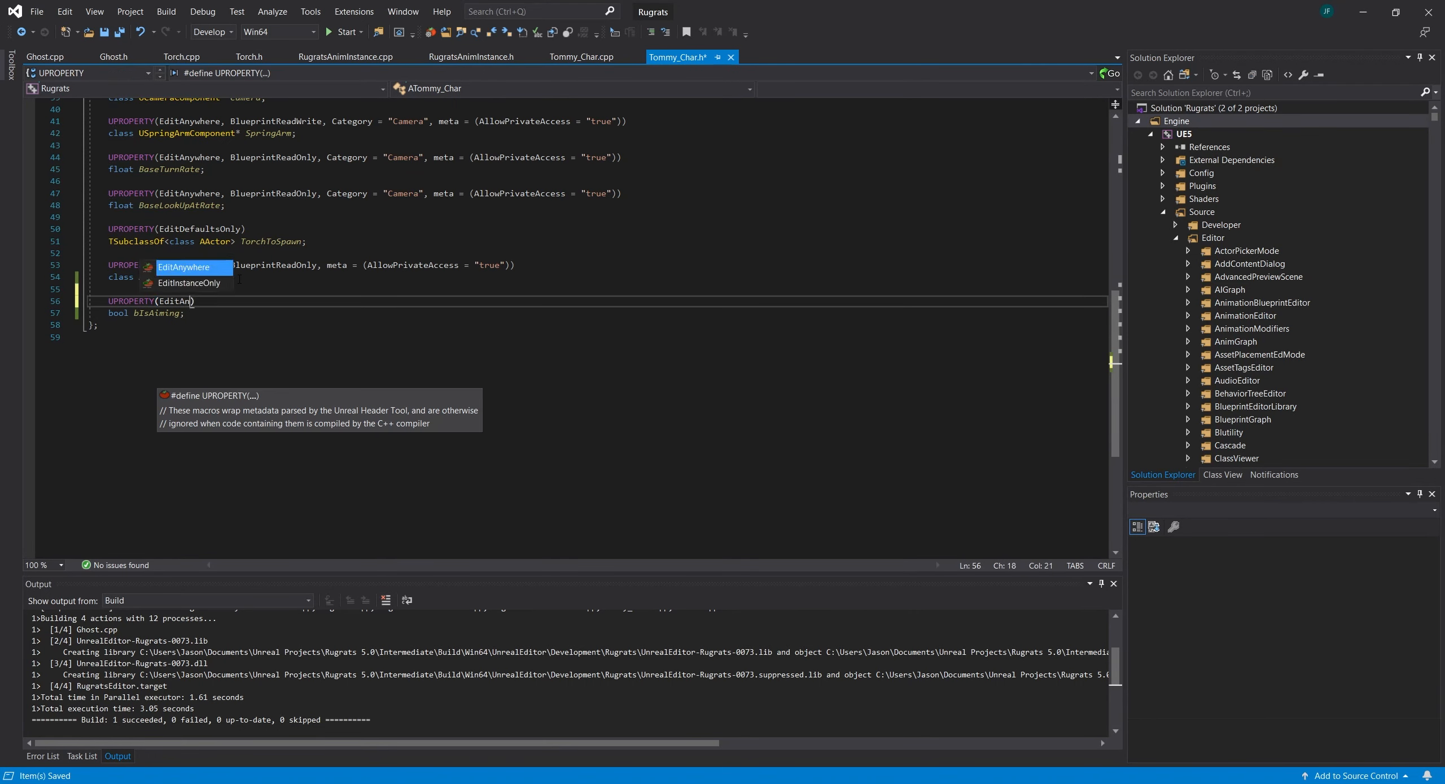
{"action": "key", "text": "ctrl+s"}
{"action": "scroll", "coordinate": [389, 272], "scroll_direction": "up", "scroll_amount": 3}
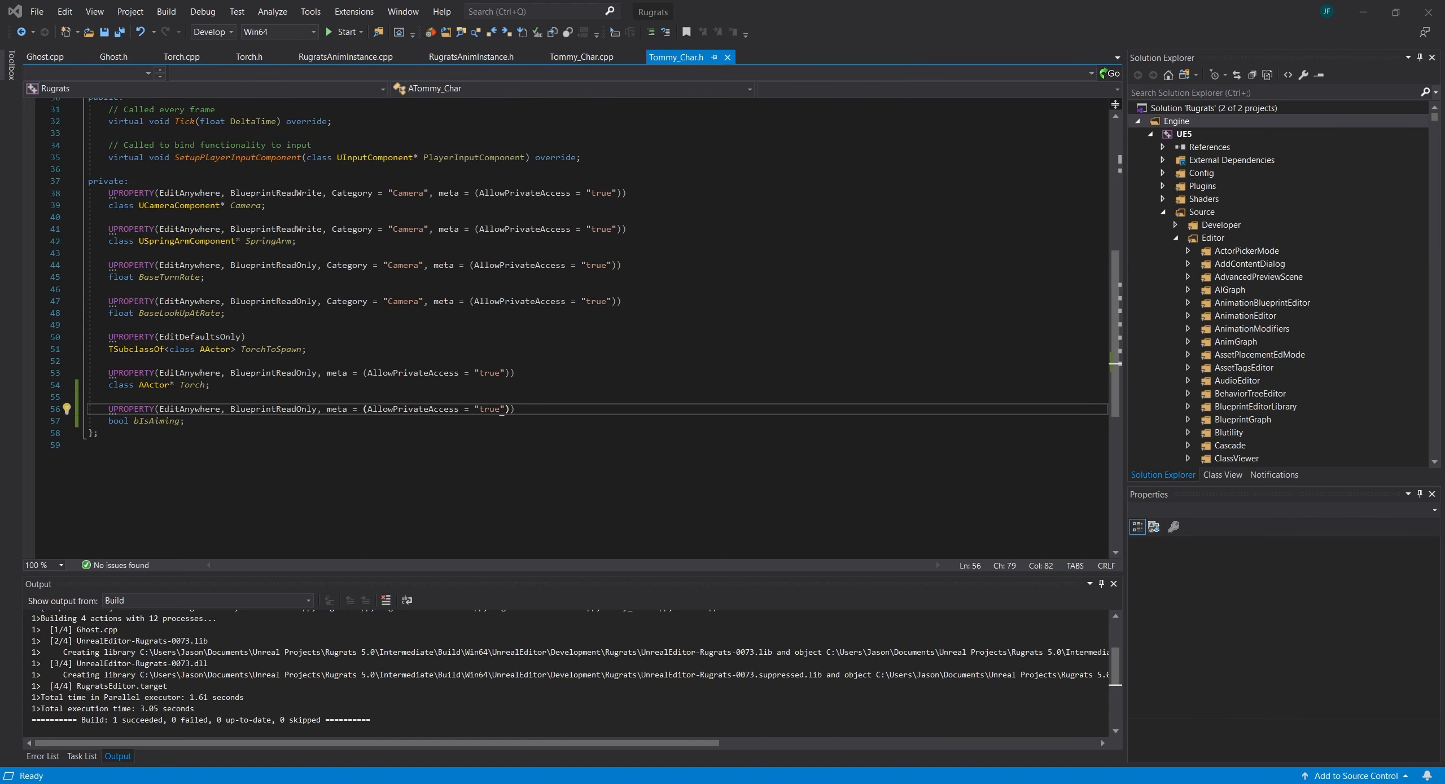
{"action": "scroll", "coordinate": [564, 327], "scroll_direction": "up", "scroll_amount": 1}
In the Tommy_Char.cpp constructor, add the comment "// Base rates for turning/looking up" above BaseTurnRate
{"action": "left_click", "coordinate": [581, 57]}
{"action": "left_click", "coordinate": [258, 452]}
{"action": "key", "text": "Up"}
{"action": "key", "text": "Up"}
{"action": "key", "text": "Return"}
{"action": "type", "text": "// Base ra"}
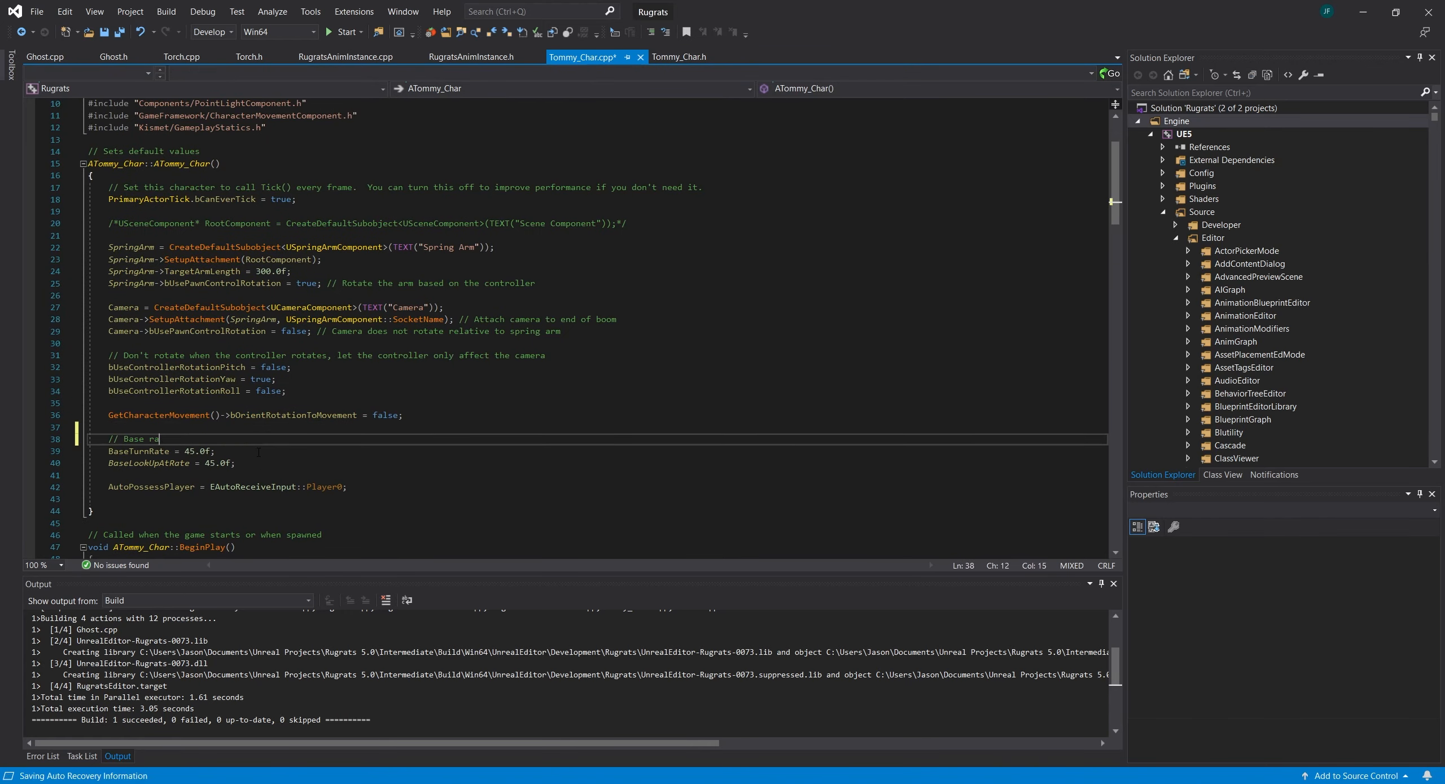
{"action": "type", "text": "tes for turning/looking up"}
Below the BaseLookUpAtRate line in the constructor, add bIsAiming = false; and save
{"action": "key", "text": "Down"}
{"action": "key", "text": "Down"}
{"action": "key", "text": "End"}
{"action": "key", "text": "Return"}
{"action": "key", "text": "Return"}
{"action": "type", "text": "bIsInEditingLevelInstance"}
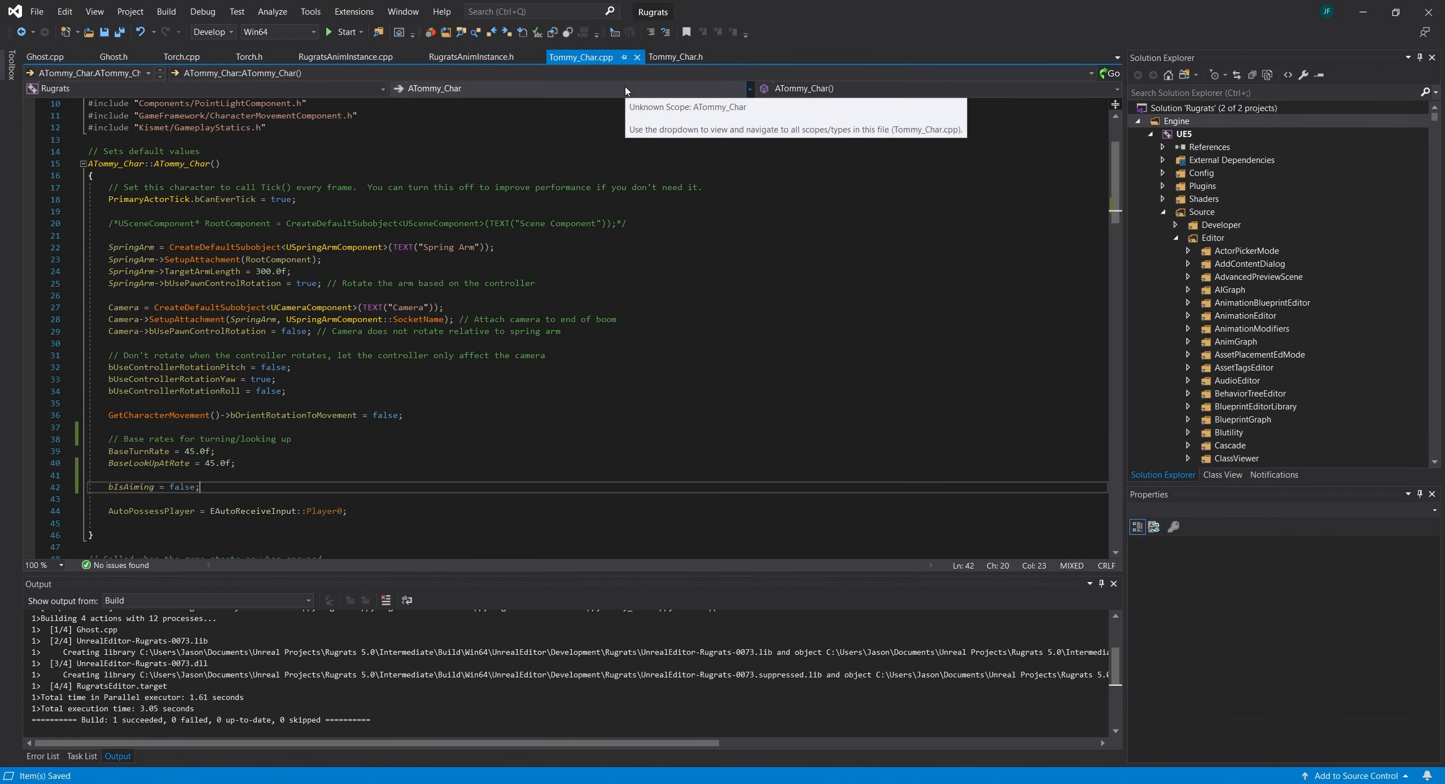
In Unreal Editor, open RugratsAnim_BP's Ground Loco state machine, add an InAir state with transitions from Idle and Walking, and compile
{"action": "left_click", "coordinate": [679, 57]}
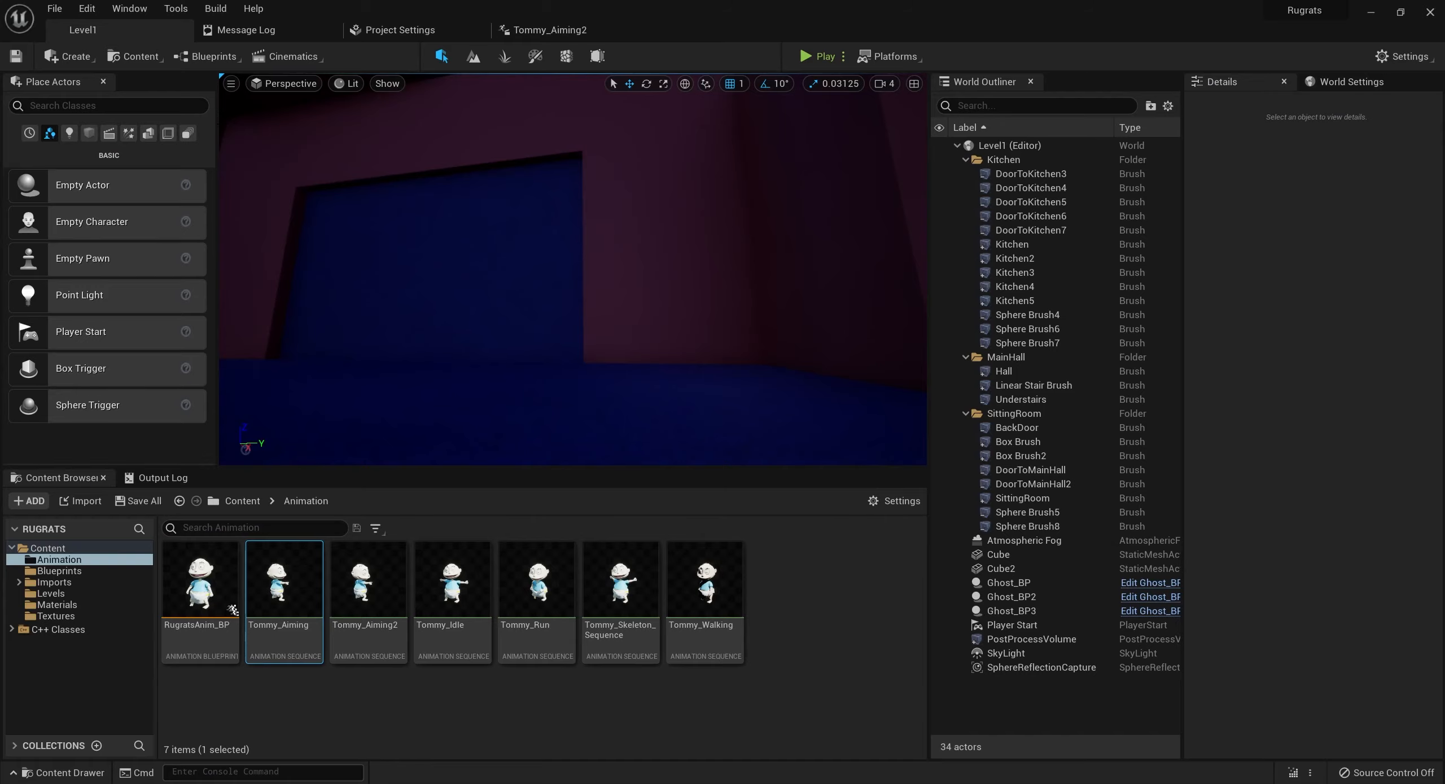
{"action": "double_click", "coordinate": [201, 582]}
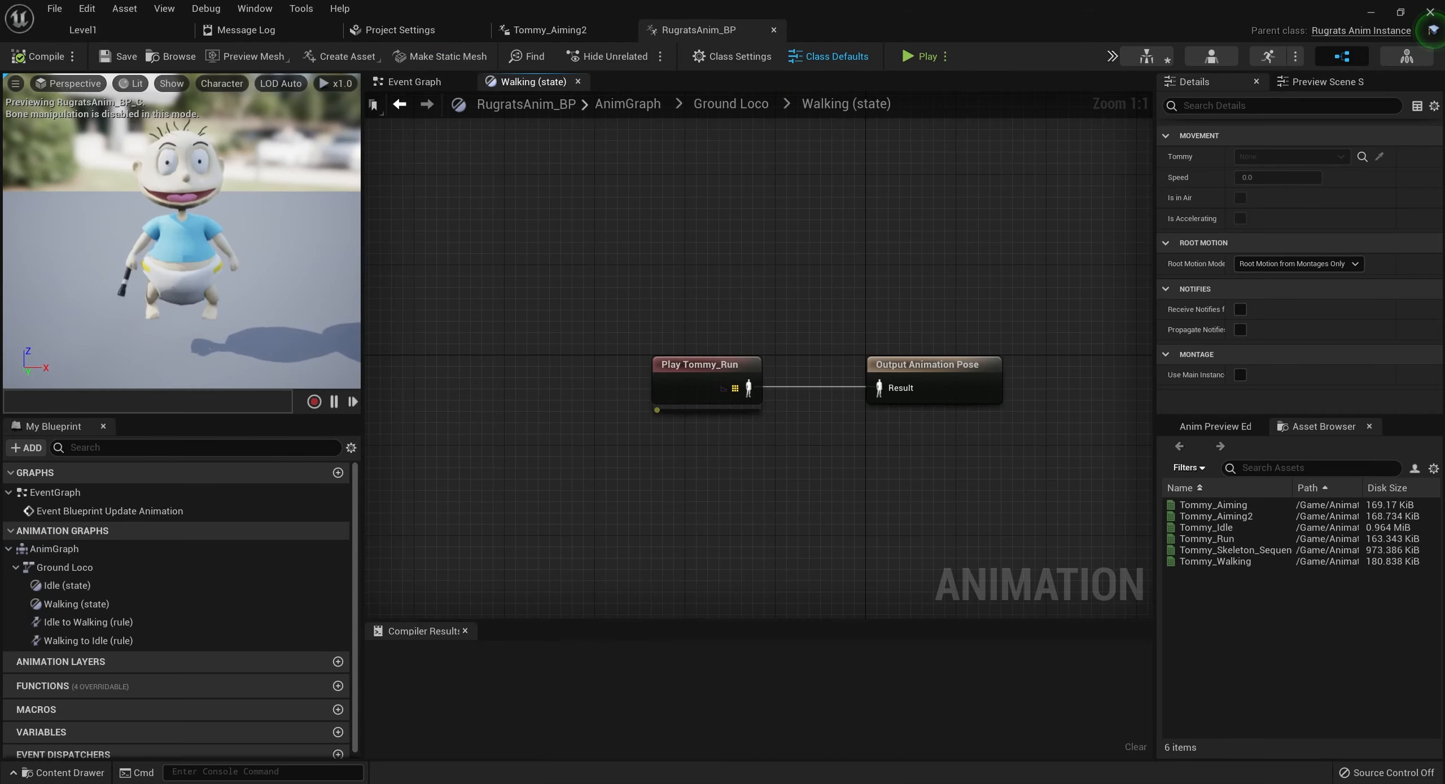
{"action": "left_click", "coordinate": [731, 104]}
{"action": "left_click", "coordinate": [627, 104]}
{"action": "double_click", "coordinate": [660, 397]}
{"action": "left_click_drag", "start_coordinate": [811, 356], "coordinate": [873, 289]}
{"action": "key", "text": "F7"}
Drive the Idle to InAir and Walking to InAir rules with Is In Air, and start adding a node to the InAir to Walking rule
{"action": "double_click", "coordinate": [799, 315]}
{"action": "right_click", "coordinate": [612, 344]}
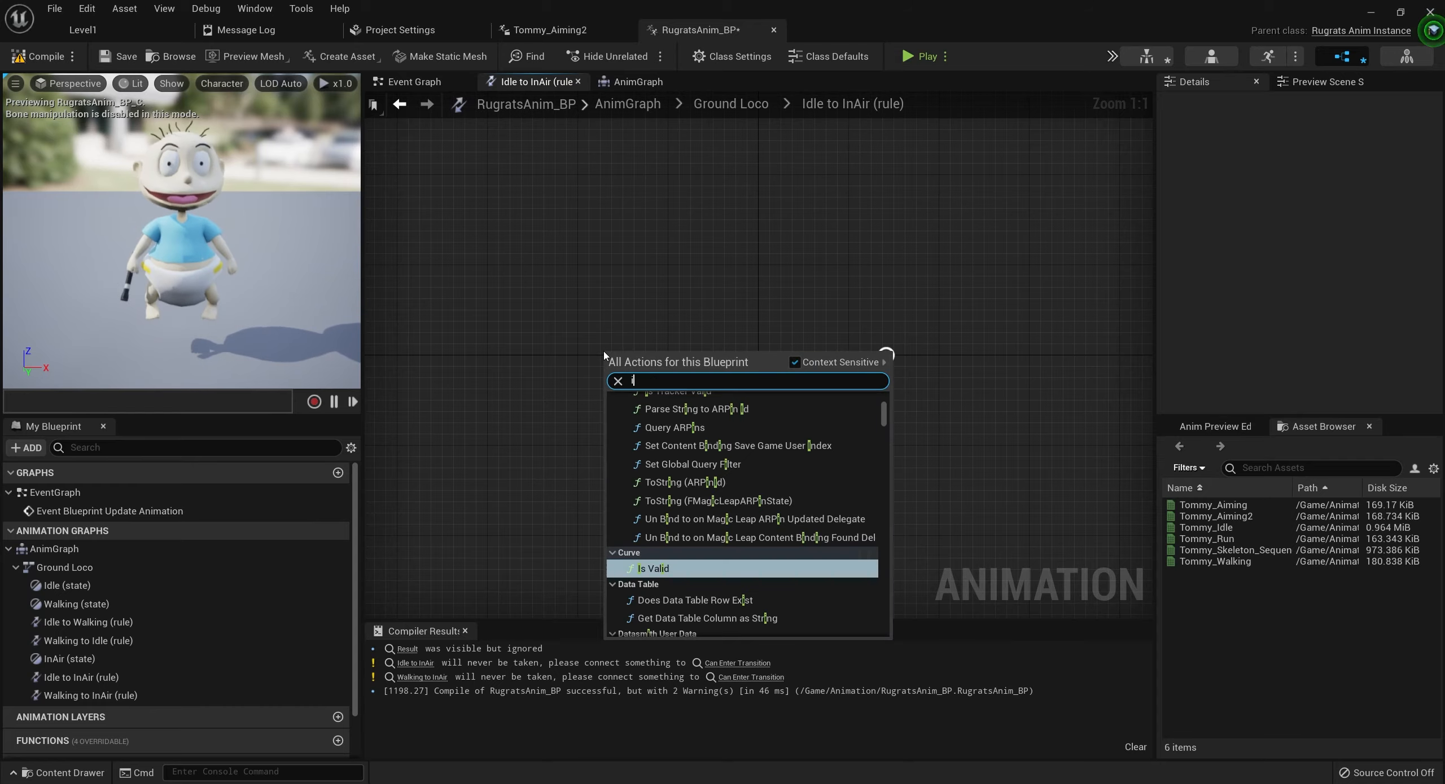
{"action": "left_click", "coordinate": [645, 568]}
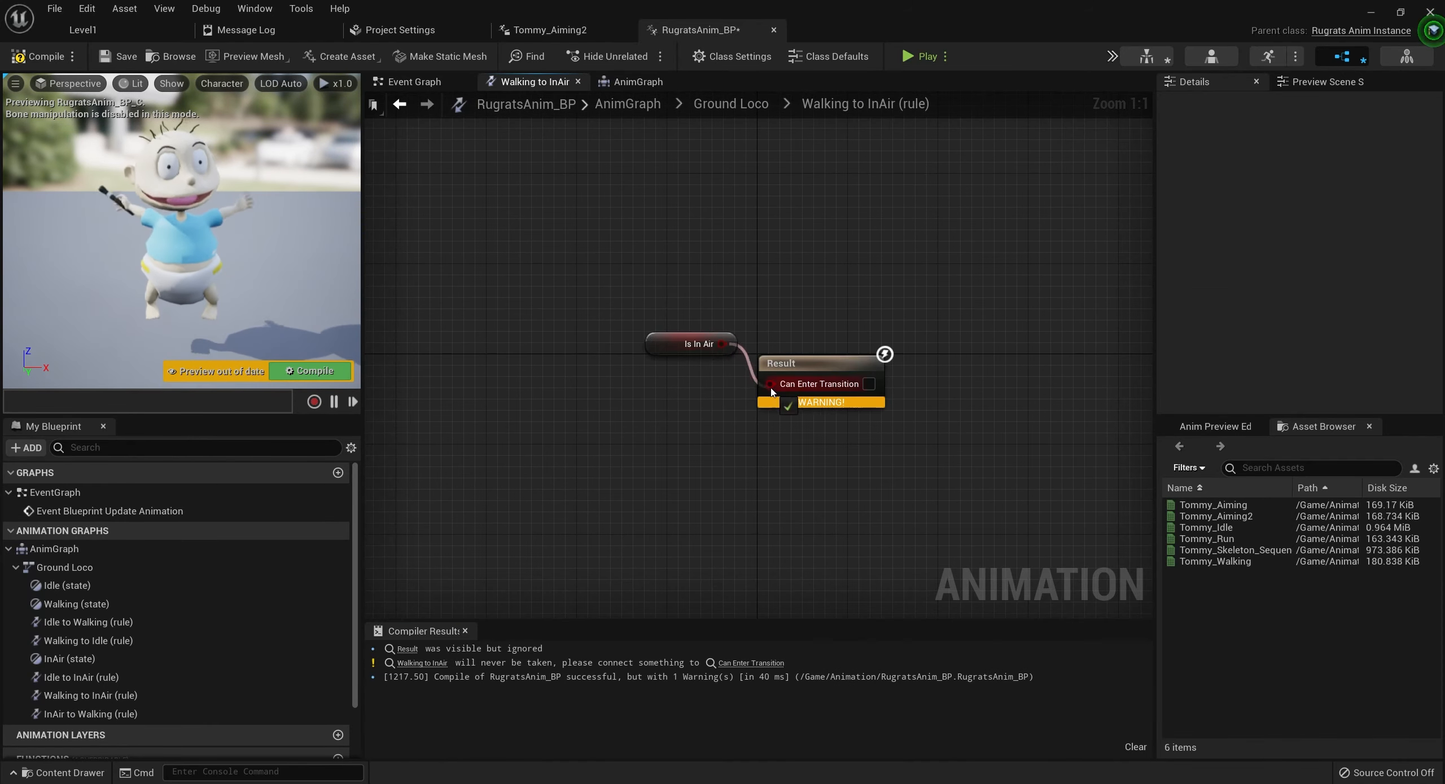
{"action": "right_click", "coordinate": [574, 332]}
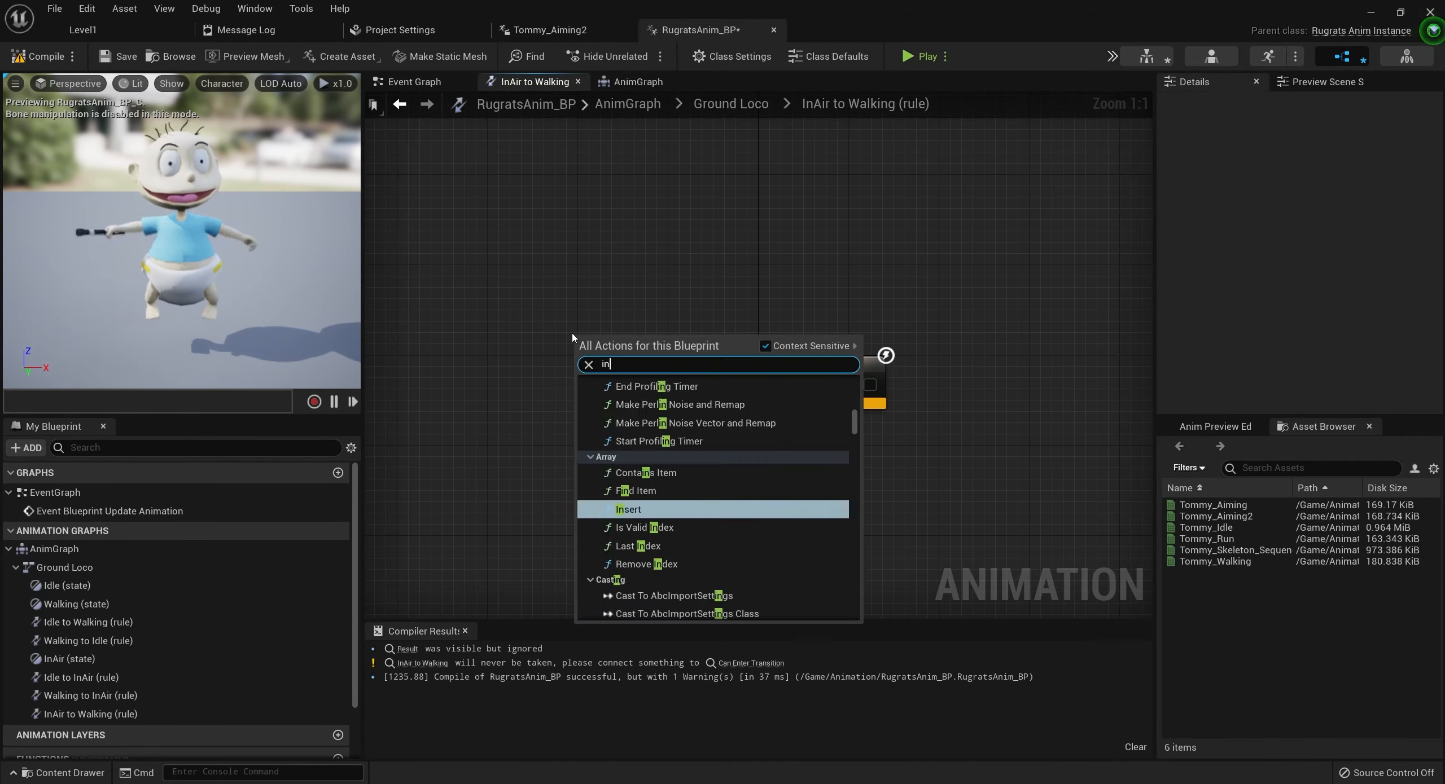
{"action": "left_click", "coordinate": [709, 509]}
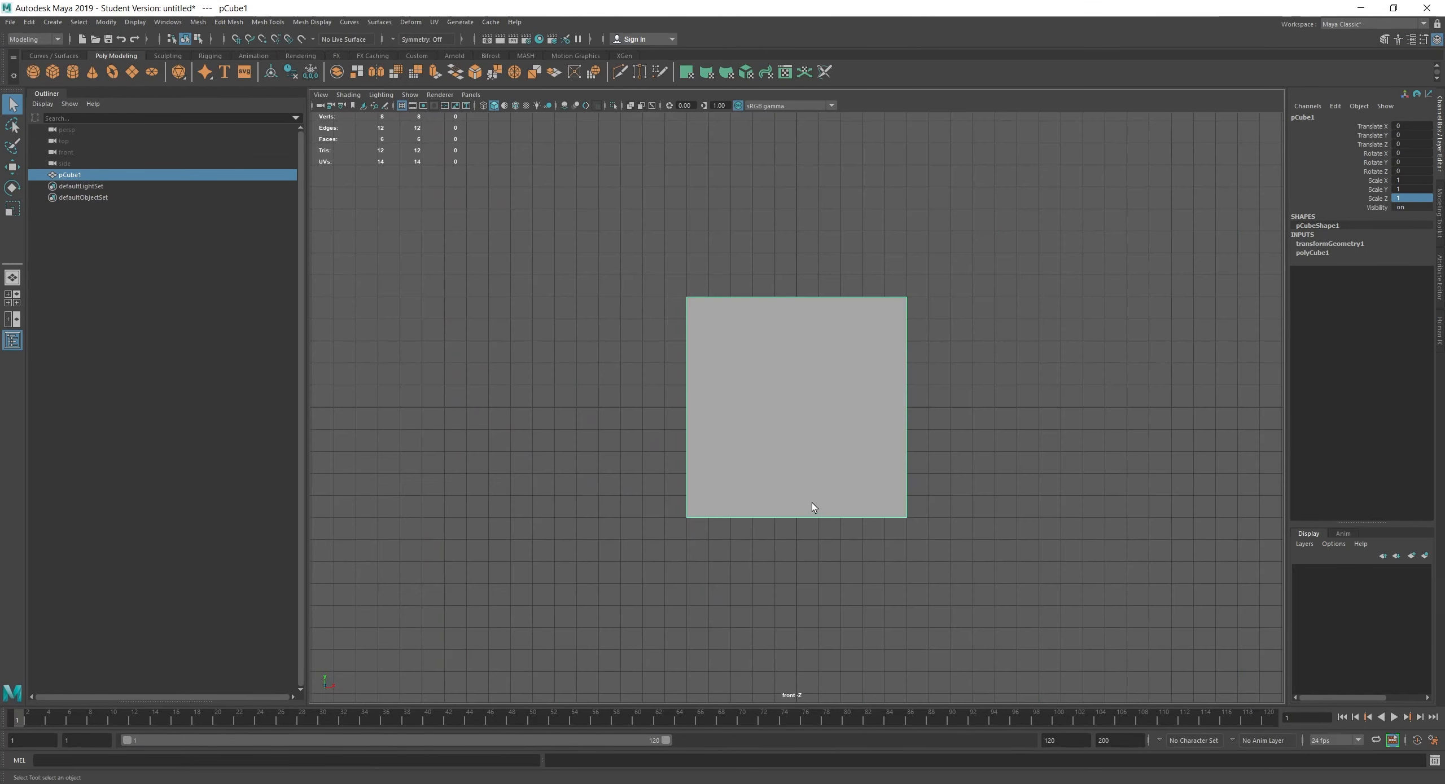
In Maya, scale the cube into a thin bar and arrange it with a copy as a V at 45 and -45 degrees, Translate Y 0.5
{"action": "left_click_drag", "start_coordinate": [897, 407], "coordinate": [811, 416]}
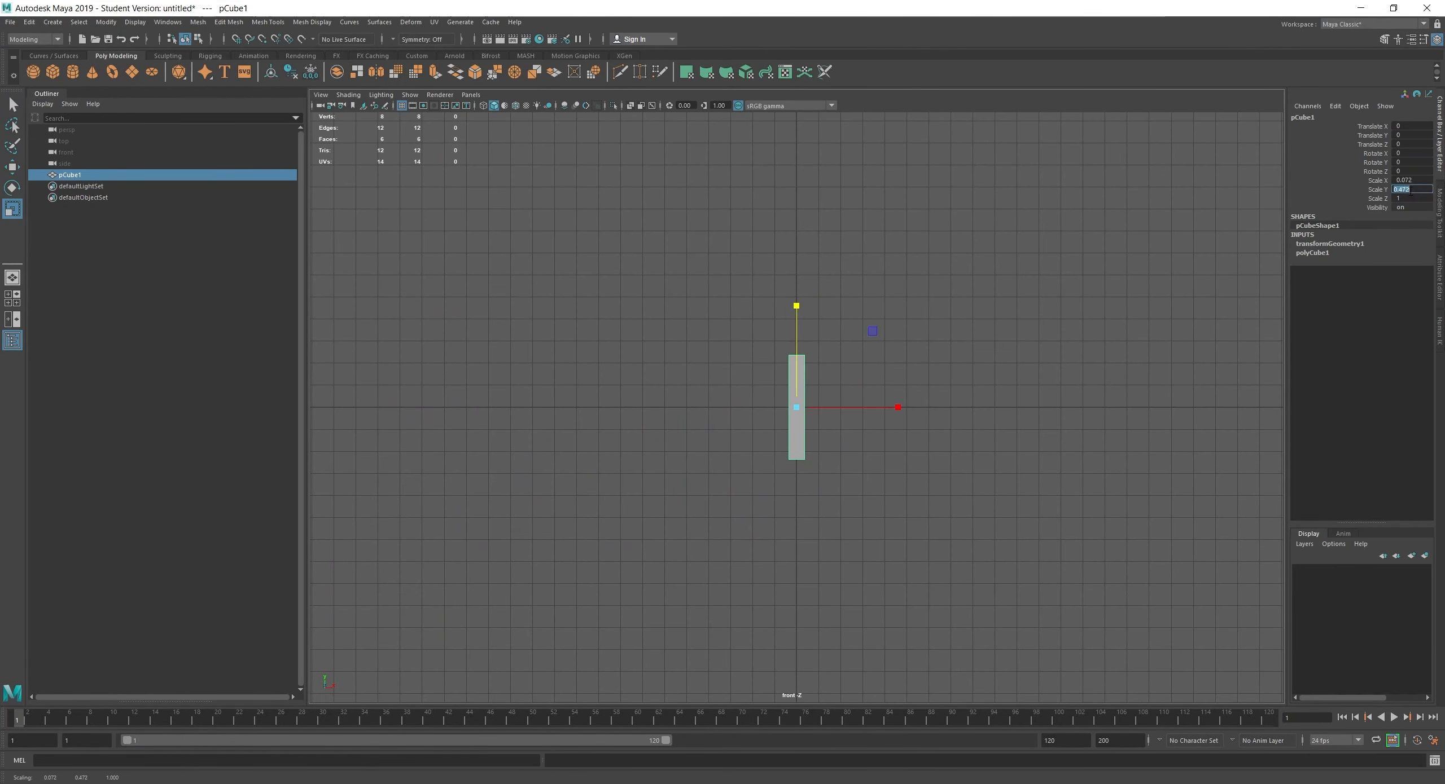
{"action": "left_click_drag", "start_coordinate": [889, 442], "coordinate": [754, 551]}
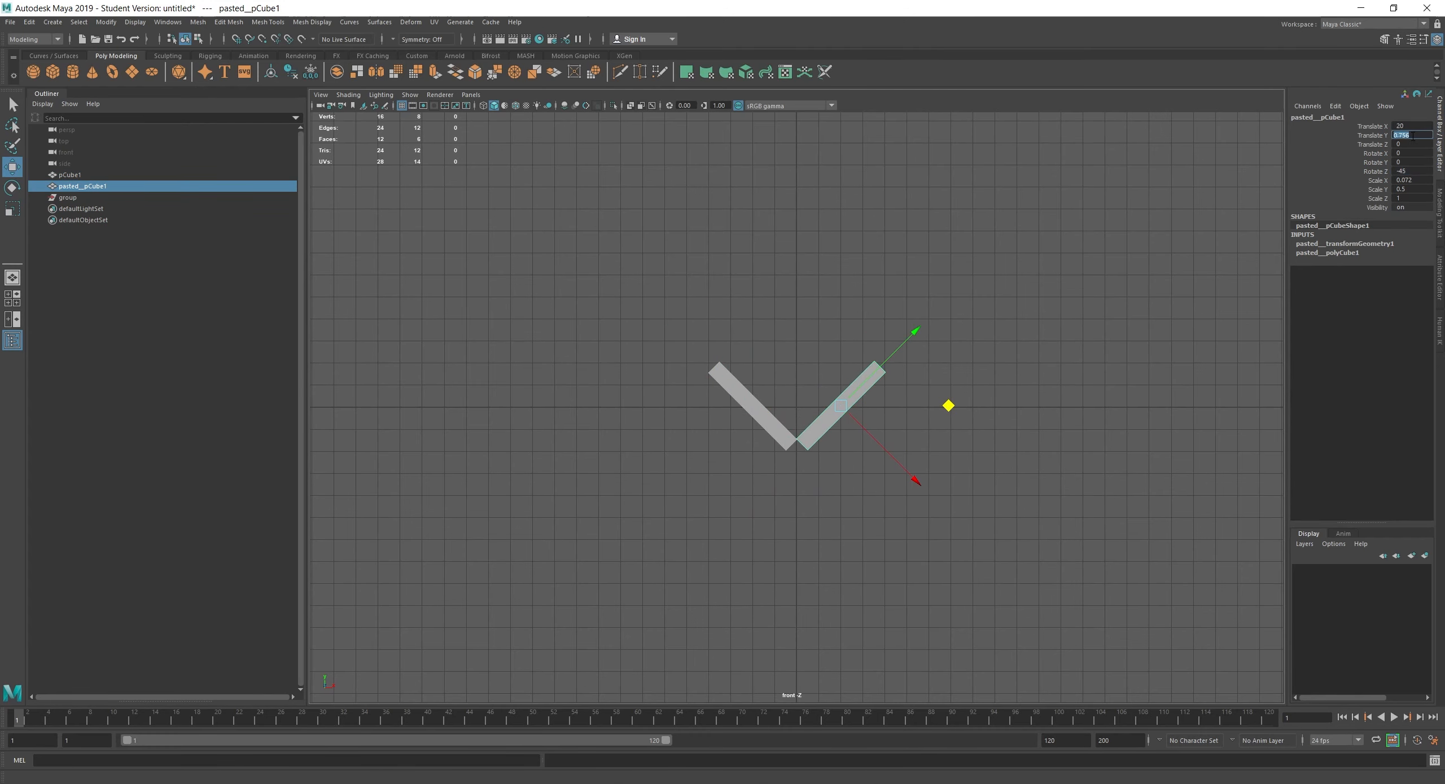
{"action": "type", "text": "0.5"}
{"action": "key", "text": "Return"}
Paste a copy of the left bar, move it up about 33 units and rotate it about -102 degrees in Z
{"action": "key", "text": "ctrl+v"}
{"action": "left_click", "coordinate": [122, 177]}
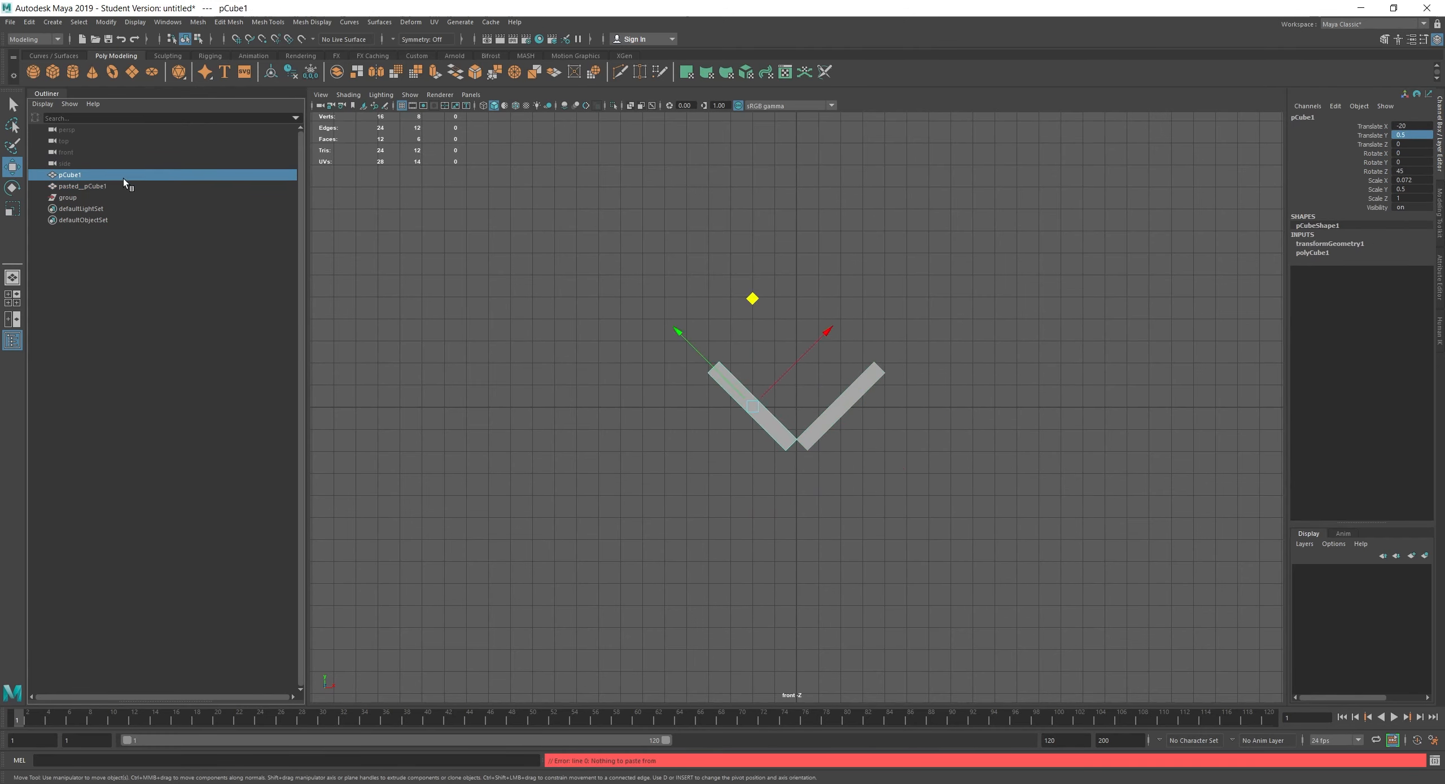
{"action": "left_click", "coordinate": [124, 186], "text": "shift"}
{"action": "left_click", "coordinate": [776, 424]}
{"action": "left_click", "coordinate": [849, 412], "text": "shift"}
{"action": "key", "text": "ctrl+v"}
{"action": "key", "text": "ctrl+v"}
{"action": "left_click_drag", "start_coordinate": [752, 299], "coordinate": [752, 224]}
{"action": "key", "text": "e"}
{"action": "left_click_drag", "start_coordinate": [854, 339], "coordinate": [781, 234]}
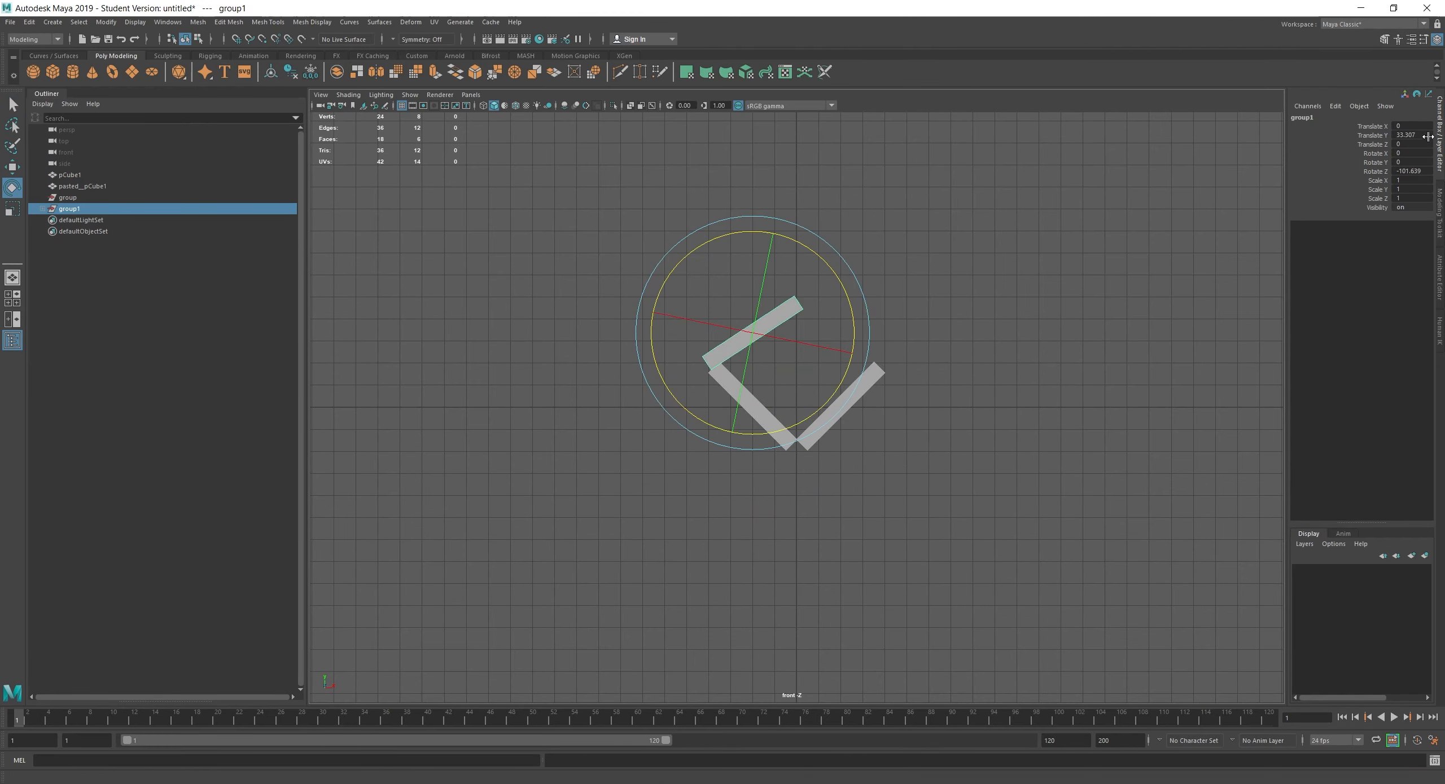
Paste another bar, then move and rotate it to form the upper-right side that closes the diamond
{"action": "left_click", "coordinate": [915, 354]}
{"action": "key", "text": "ctrl+v"}
{"action": "left_click_drag", "start_coordinate": [853, 333], "coordinate": [931, 333]}
{"action": "key", "text": "r"}
{"action": "key", "text": "e"}
{"action": "left_click_drag", "start_coordinate": [902, 262], "coordinate": [901, 404]}
{"action": "left_click", "coordinate": [818, 332]}
{"action": "left_click", "coordinate": [835, 367]}
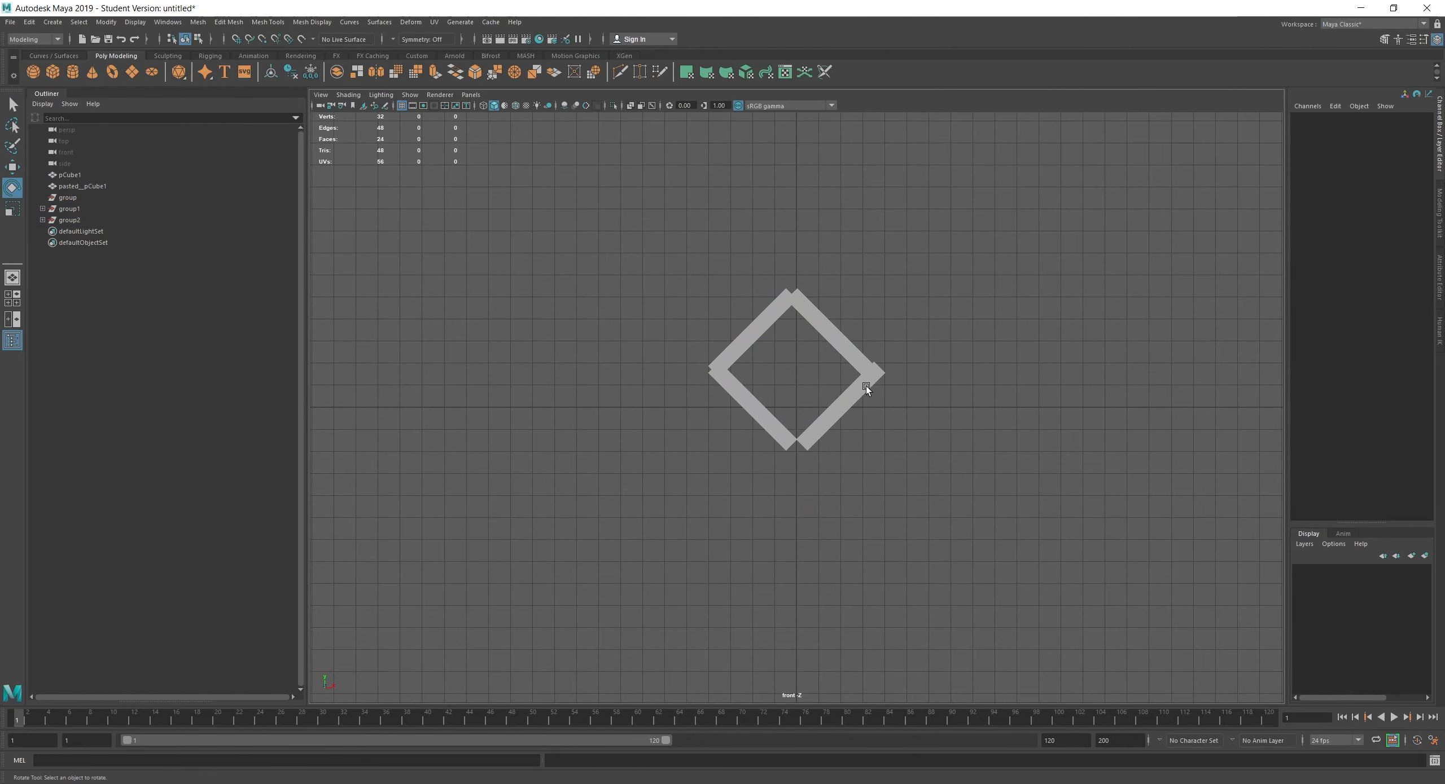
{"action": "left_click", "coordinate": [836, 339]}
{"action": "key", "text": "w"}
{"action": "left_click_drag", "start_coordinate": [830, 333], "coordinate": [841, 331]}
{"action": "left_click", "coordinate": [838, 409]}
Select all four bars of the diamond and reduce their depth to a Scale Z of about 0.051
{"action": "left_click", "coordinate": [948, 344]}
{"action": "key", "text": "space"}
{"action": "key", "text": "space"}
{"action": "left_click_drag", "start_coordinate": [948, 305], "coordinate": [705, 480]}
{"action": "key", "text": "r"}
{"action": "left_click_drag", "start_coordinate": [739, 448], "coordinate": [830, 428]}
{"action": "left_click_drag", "start_coordinate": [821, 445], "coordinate": [778, 474], "text": "alt"}
Unparent the two pasted bars from group1 and group2
{"action": "left_click", "coordinate": [42, 208]}
{"action": "left_click", "coordinate": [42, 231], "text": "shift"}
{"action": "left_click", "coordinate": [84, 221]}
{"action": "left_click", "coordinate": [98, 254], "text": "ctrl"}
{"action": "right_click", "coordinate": [103, 220]}
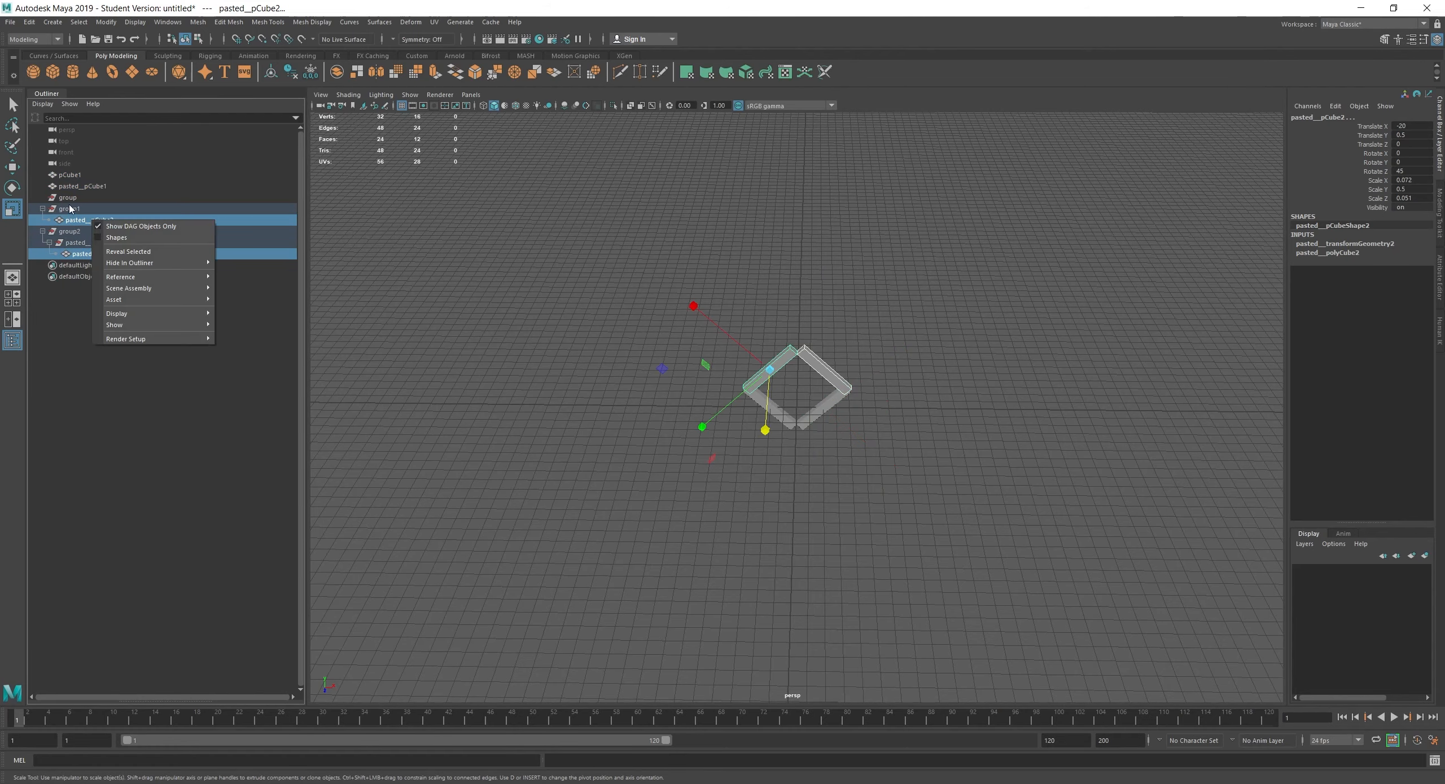
{"action": "key", "text": "shift+p"}
Select the four bars in the front view and combine them into one mesh
{"action": "key", "text": "space"}
{"action": "key", "text": "space"}
{"action": "key", "text": "space"}
{"action": "key", "text": "space"}
{"action": "left_click", "coordinate": [844, 323], "text": "shift"}
{"action": "left_click_drag", "start_coordinate": [948, 270], "coordinate": [677, 479]}
{"action": "left_click", "coordinate": [337, 71]}
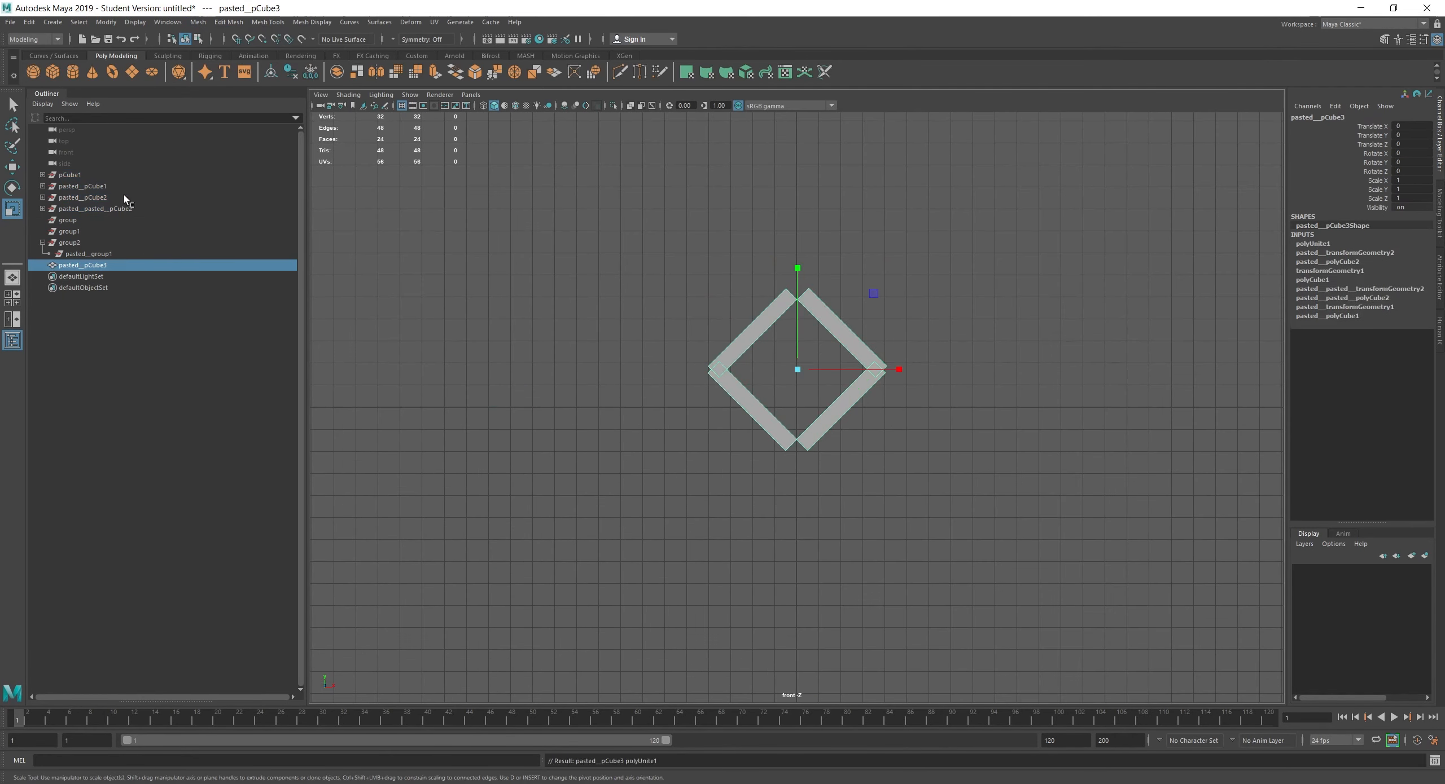
Delete the construction history and the leftover empty groups, keeping only the combined diamond mesh
{"action": "left_click", "coordinate": [30, 22]}
{"action": "left_click", "coordinate": [226, 172]}
{"action": "left_click", "coordinate": [73, 176]}
{"action": "key", "text": "Delete"}
Create a new cube, scale it uniformly to about 11.84 and place it over the diamond's bottom corner
{"action": "left_click", "coordinate": [52, 72]}
{"action": "type", "text": "100"}
{"action": "key", "text": "ctrl+z"}
{"action": "key", "text": "w"}
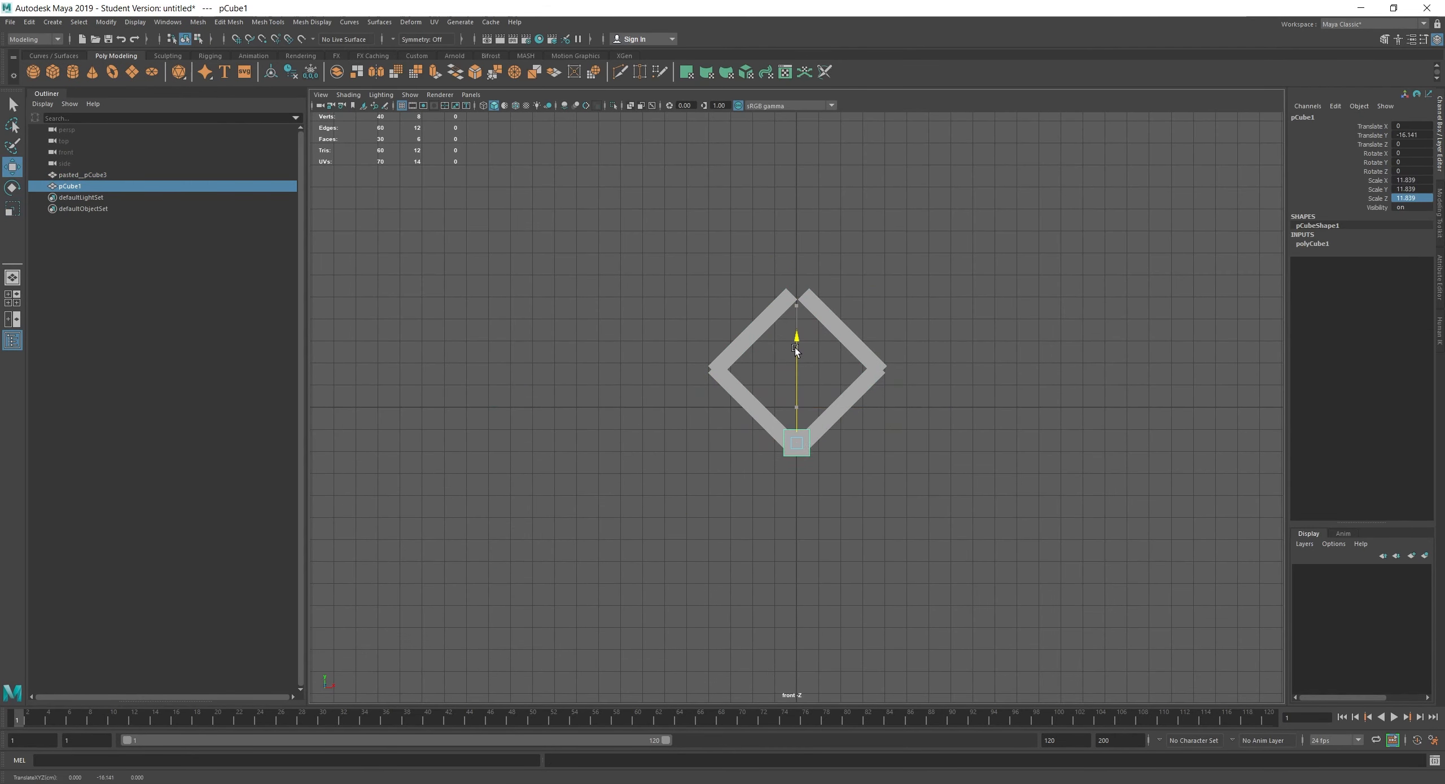
Paste copies of the corner cube and position them over the diamond's top, right and left corners
{"action": "key", "text": "ctrl+v"}
{"action": "key", "text": "Return"}
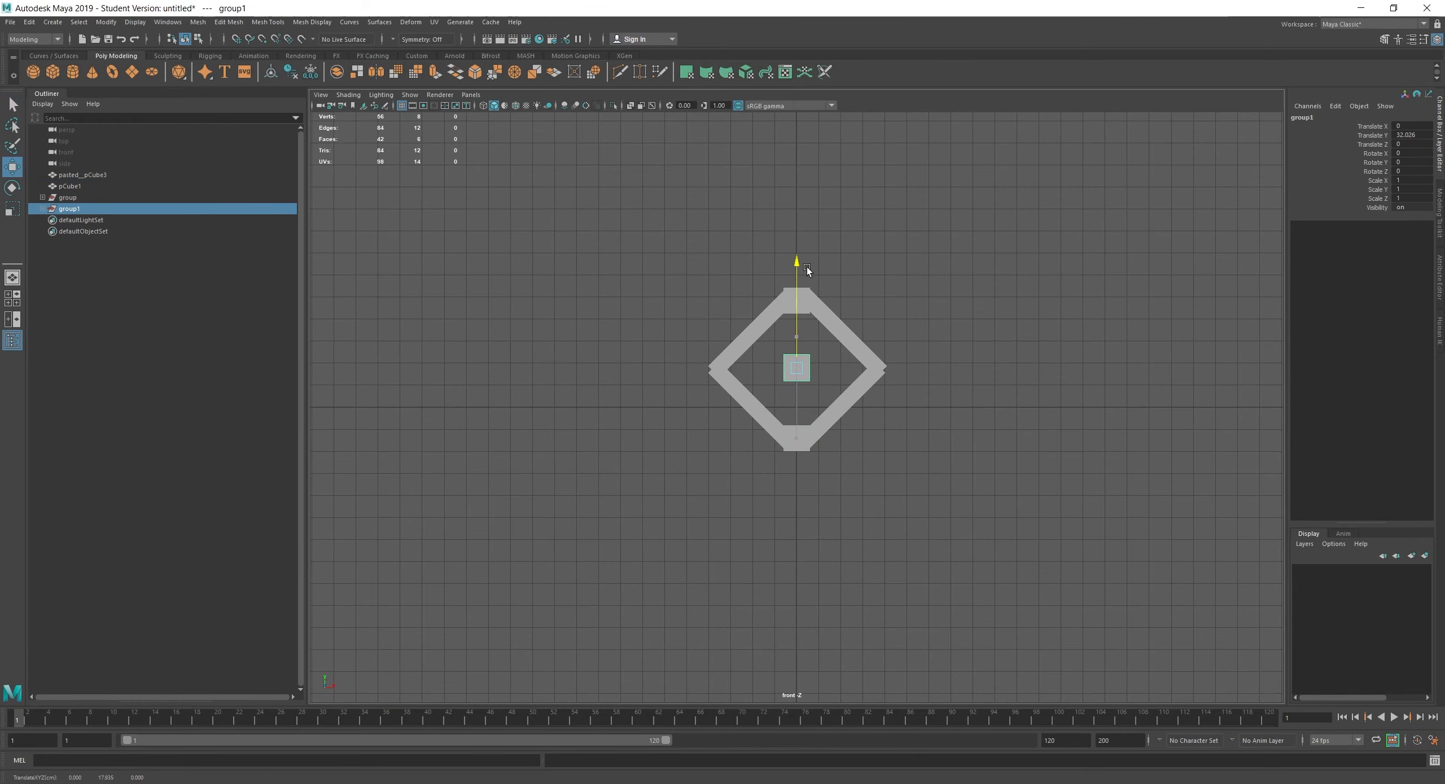
{"action": "key", "text": "ctrl+v"}
{"action": "key", "text": "Return"}
{"action": "left_click", "coordinate": [720, 373]}
{"action": "left_click_drag", "start_coordinate": [825, 373], "coordinate": [828, 374]}
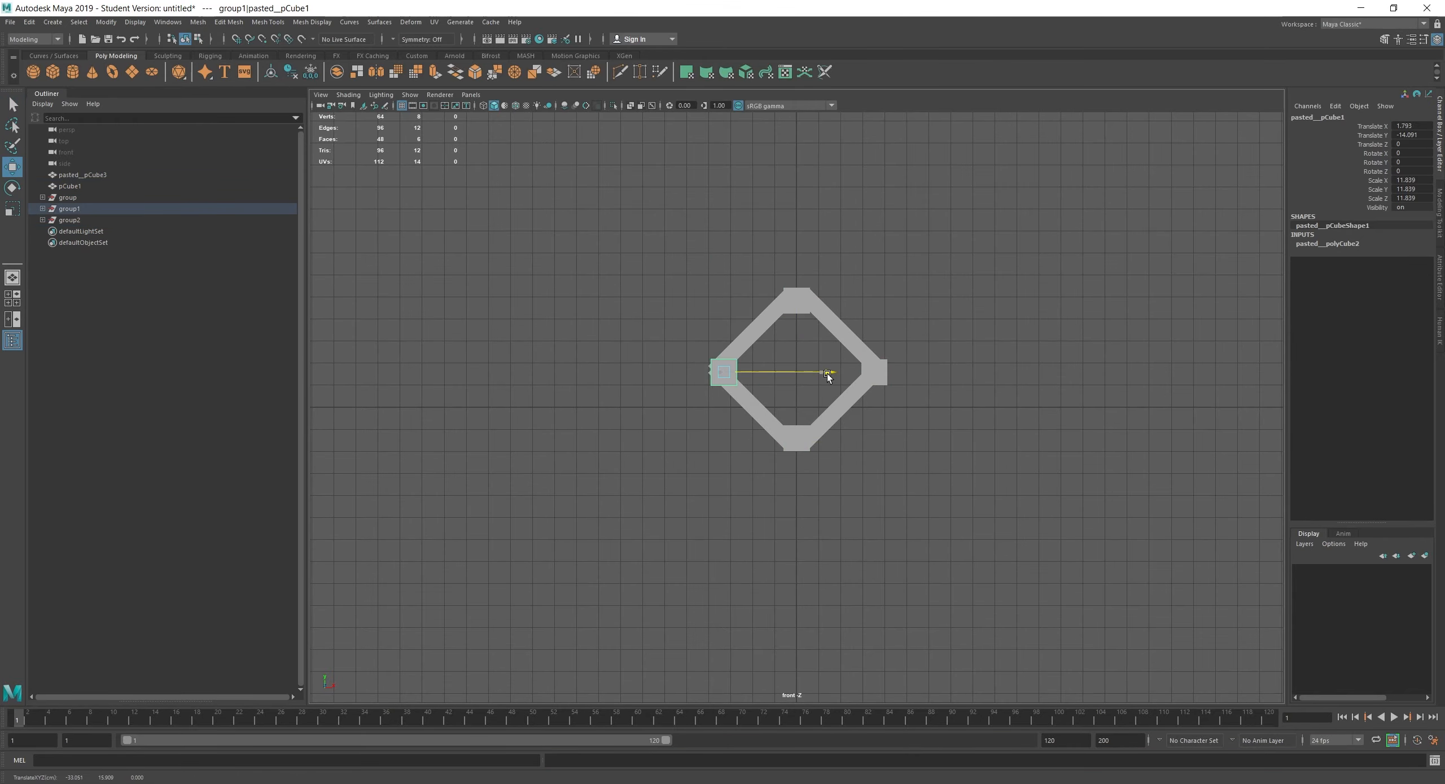
Select the four corner cubes in the perspective view, combine them into one mesh and delete its history
{"action": "key", "text": "space"}
{"action": "key", "text": "space"}
{"action": "left_click_drag", "start_coordinate": [1029, 334], "coordinate": [529, 319], "text": "alt"}
{"action": "scroll", "coordinate": [790, 367], "scroll_direction": "up", "scroll_amount": 8}
{"action": "left_click", "coordinate": [810, 192]}
{"action": "left_click", "coordinate": [806, 474], "text": "shift"}
{"action": "left_click", "coordinate": [685, 432], "text": "shift"}
{"action": "left_click", "coordinate": [29, 22]}
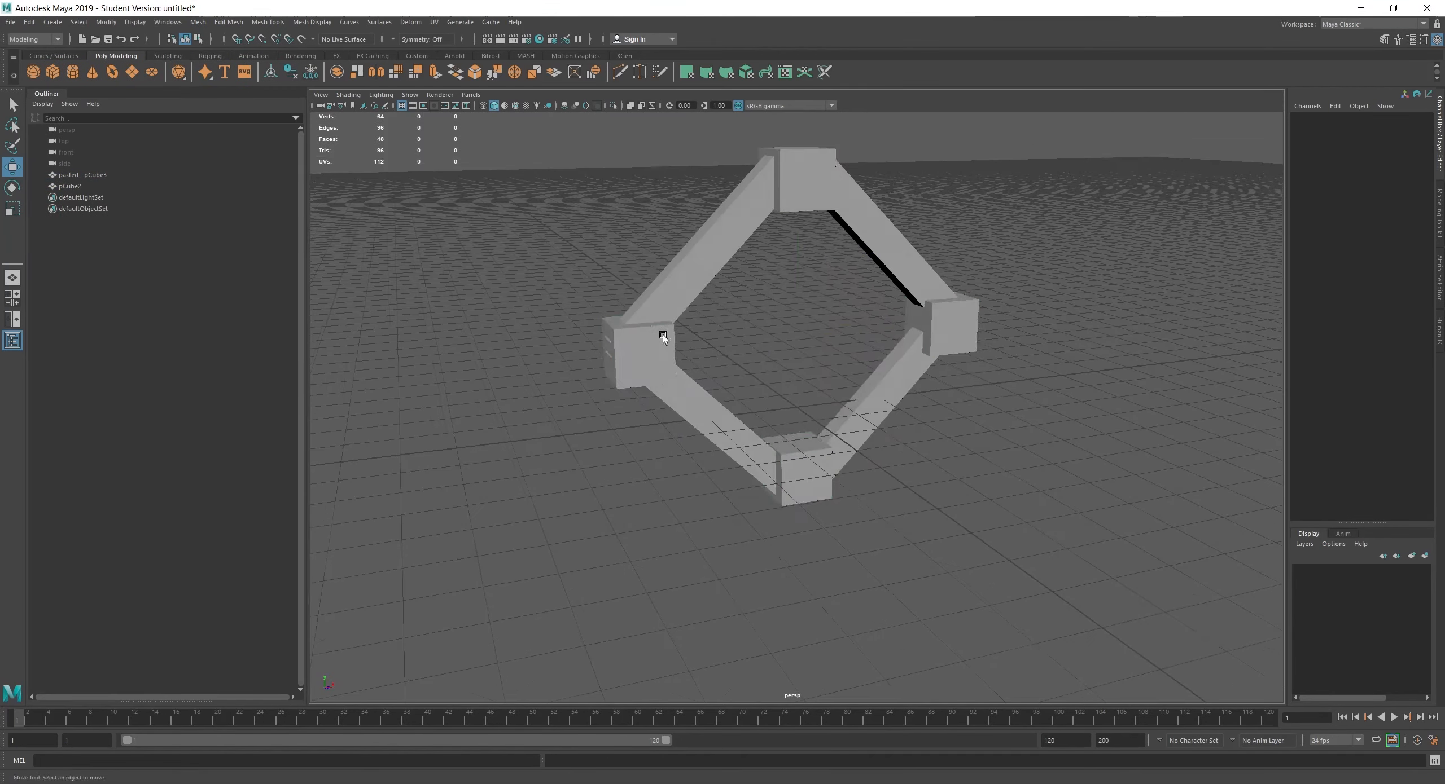
Select the diamond frame together with the combined corner cubes and open the Boolean mesh operations
{"action": "left_click_drag", "start_coordinate": [663, 334], "coordinate": [960, 496]}
{"action": "left_click", "coordinate": [198, 22]}
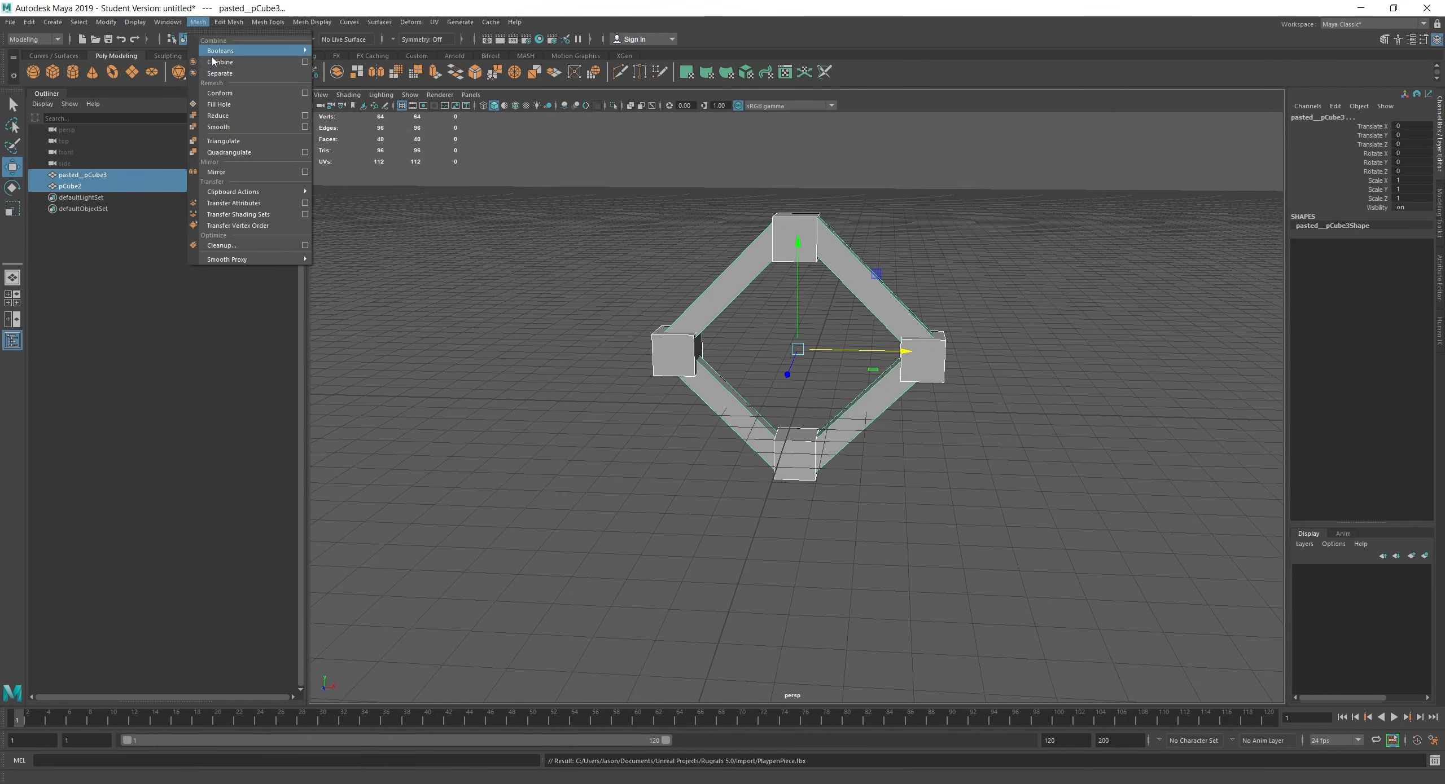
{"action": "left_click", "coordinate": [214, 54]}
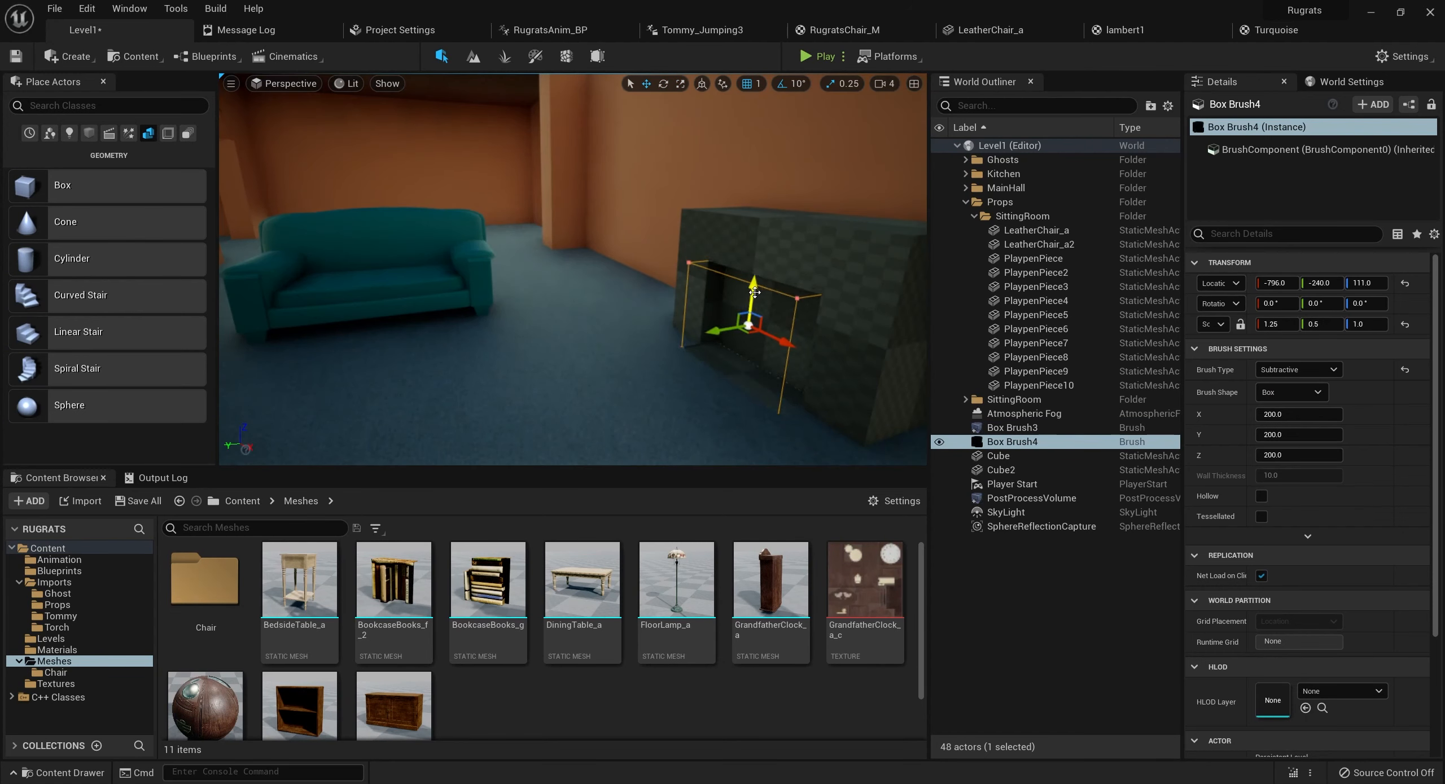
In Unreal Editor, raise the subtractive Box Brush4 in the fireplace and open the surface material choices for Box Brush3
{"action": "left_click_drag", "start_coordinate": [755, 292], "coordinate": [756, 277]}
{"action": "right_click_drag", "start_coordinate": [756, 277], "coordinate": [846, 282]}
{"action": "left_click", "coordinate": [528, 251]}
{"action": "right_click_drag", "start_coordinate": [527, 252], "coordinate": [593, 251]}
{"action": "left_click", "coordinate": [1342, 373]}
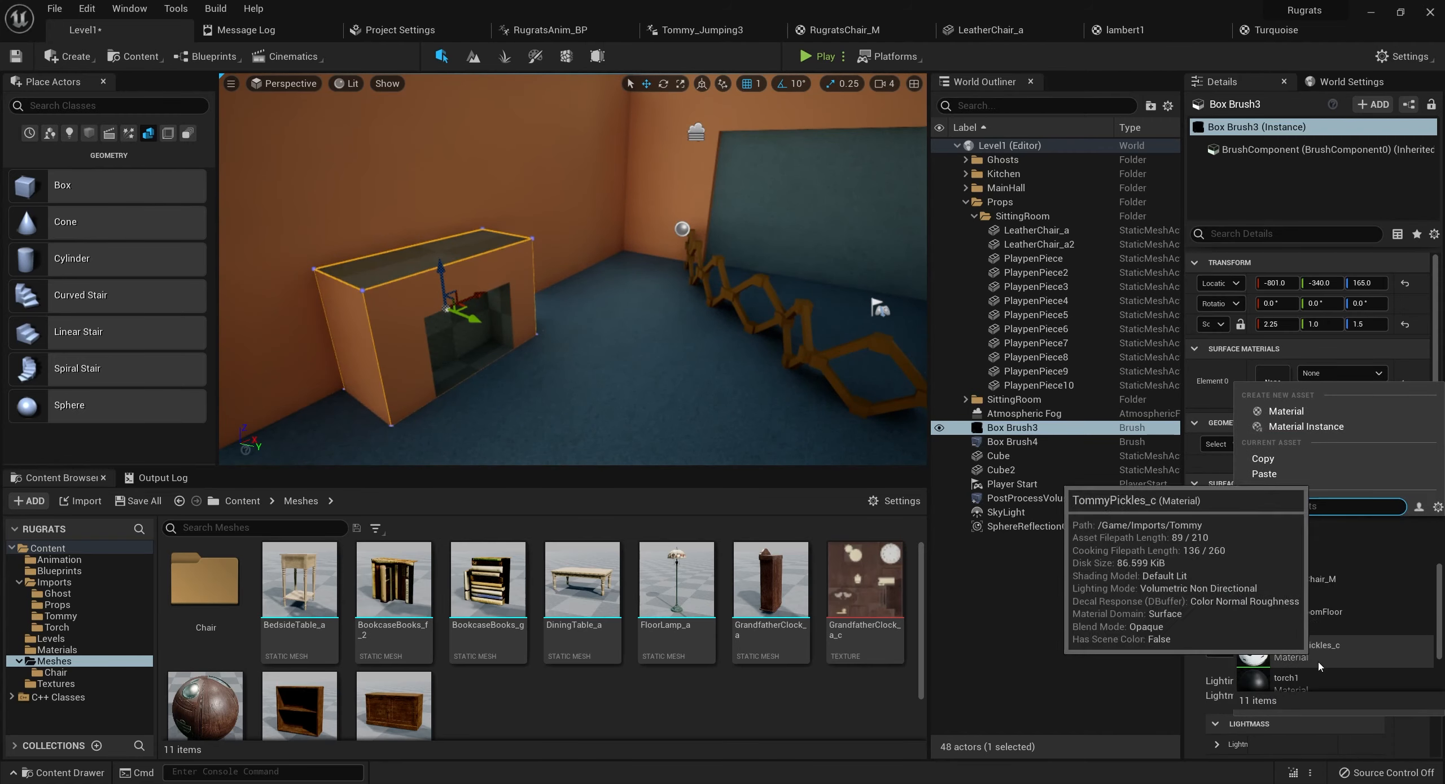
Position GrandfatherClock_a on top of the fireplace and assign the brown material from the Meshes folder to its Element 0
{"action": "left_click_drag", "start_coordinate": [536, 253], "coordinate": [587, 253]}
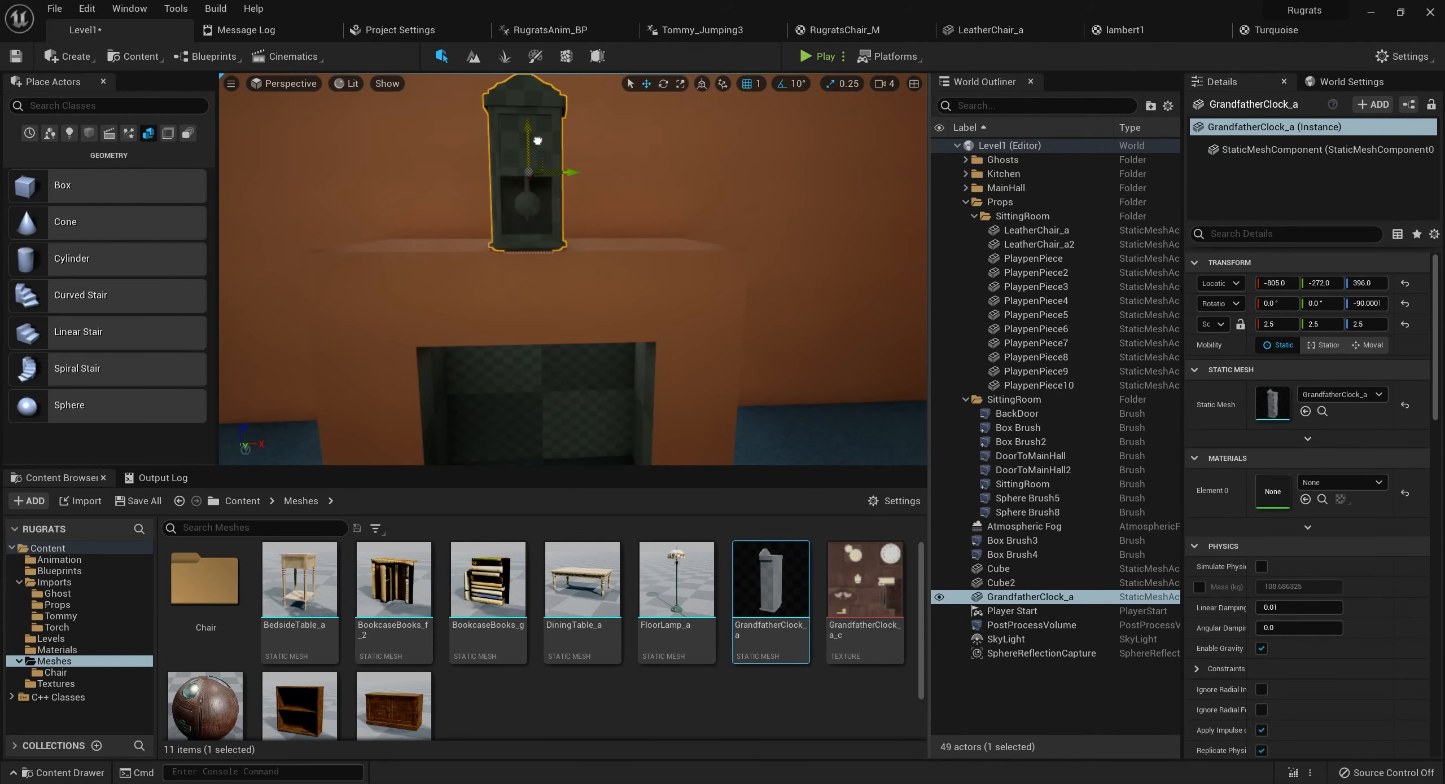
{"action": "left_click_drag", "start_coordinate": [205, 705], "coordinate": [1371, 487]}
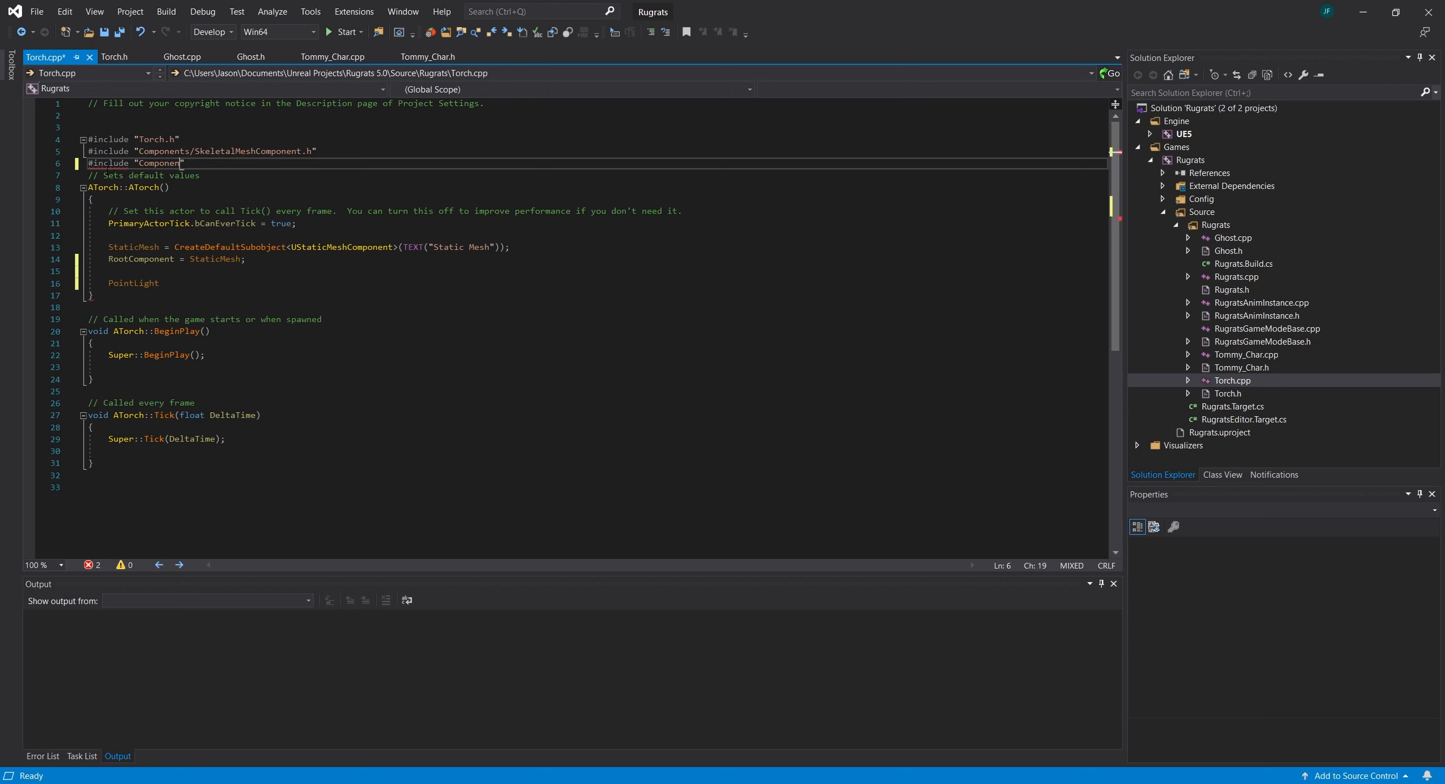
In Torch.cpp, complete the include for "Components/PointLightComponent.h" and save the file
{"action": "type", "text": "t/PointLightComponent.h\""}
{"action": "key", "text": "Return"}
{"action": "key", "text": "ctrl+s"}
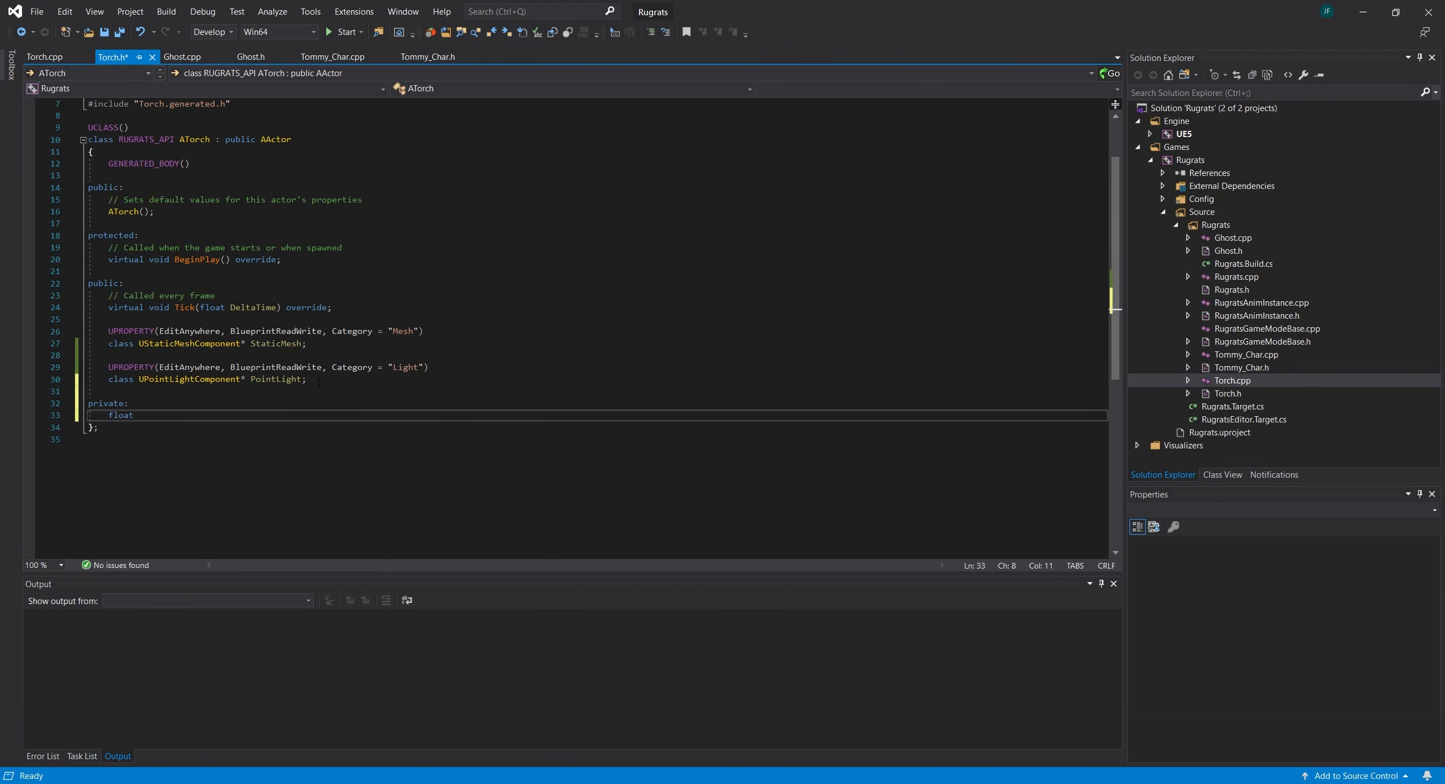
In Torch.h, add a UPROPERTY with EditAnywhere above the private float, and insert blank lines below the ATorch() declaration
{"action": "type", "text": "UPROPERTY(EditAnywhere, Blye"}
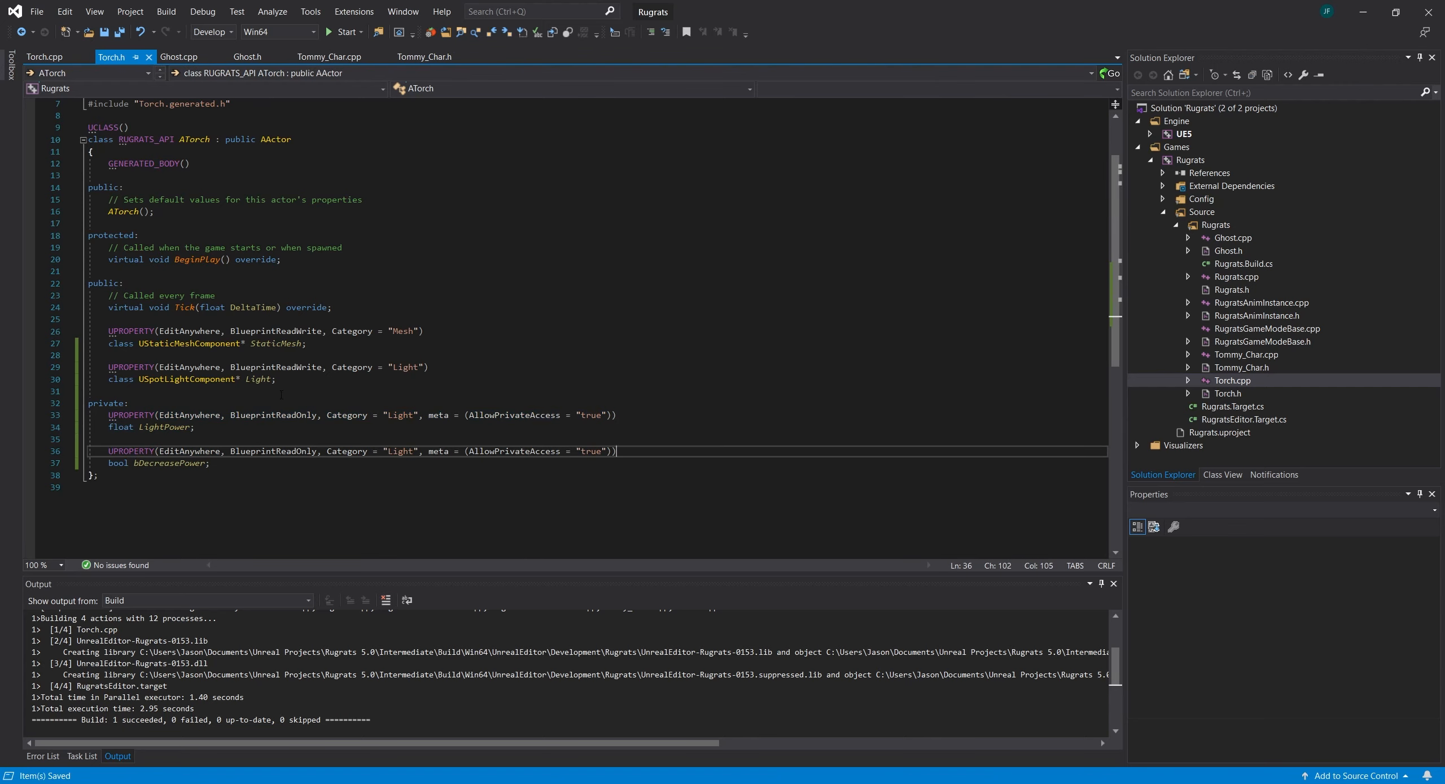
{"action": "left_click", "coordinate": [199, 213]}
{"action": "key", "text": "Return"}
{"action": "key", "text": "Return"}
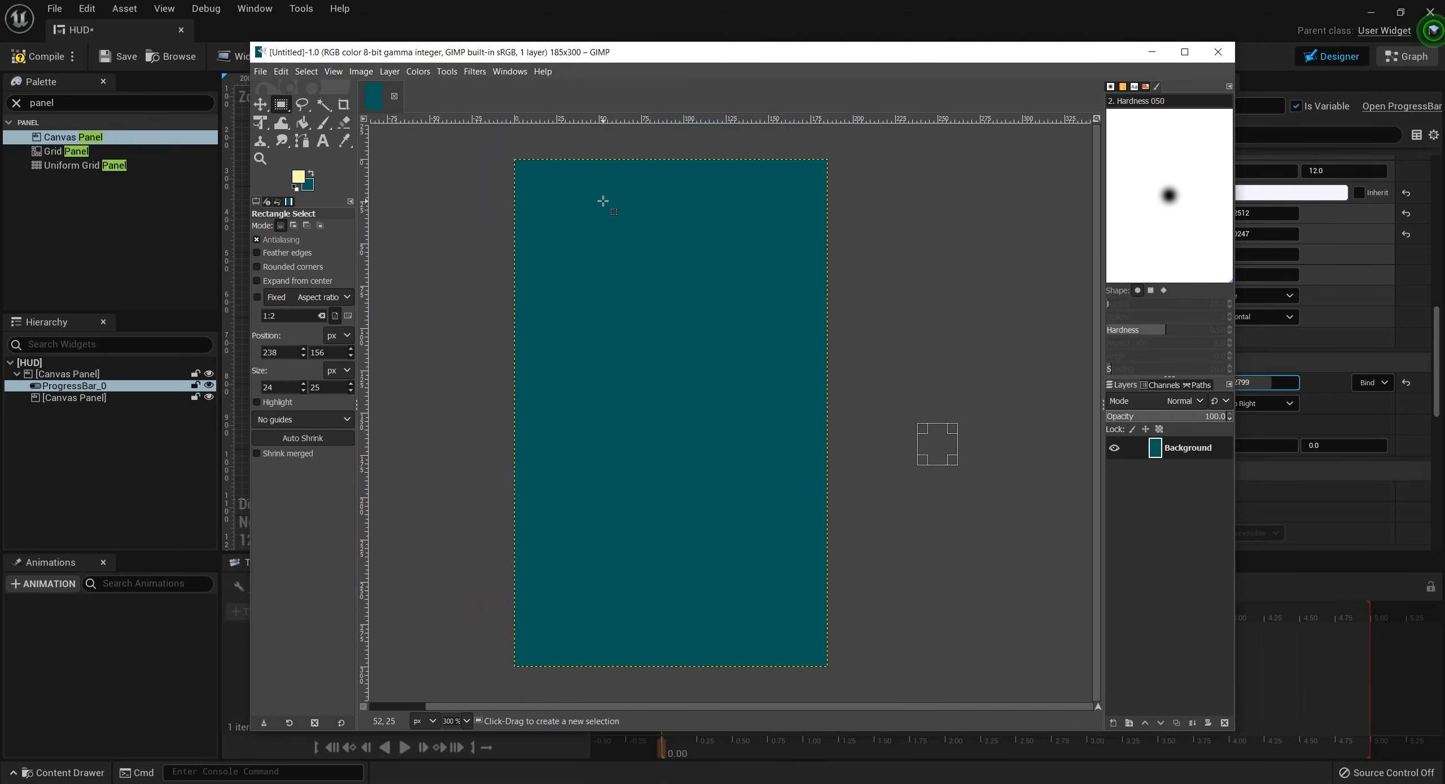
In GIMP, set the foreground colour to purple and fill the inner rectangle of the teal image
{"action": "left_click", "coordinate": [298, 176]}
{"action": "left_click", "coordinate": [1271, 524]}
{"action": "left_click", "coordinate": [302, 122]}
{"action": "left_click", "coordinate": [666, 293]}
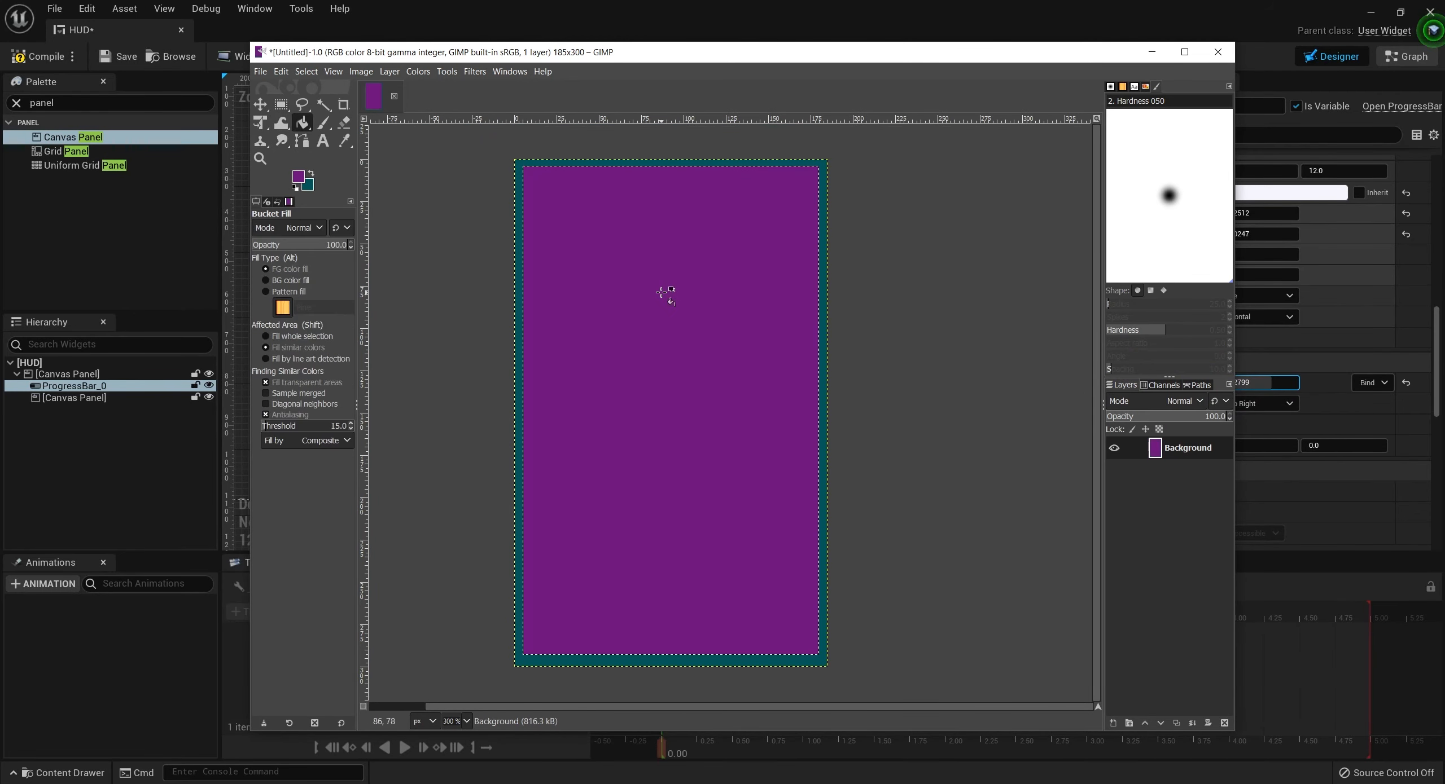
Select a thin strip along the image's top edge and fill it with grey
{"action": "left_click", "coordinate": [282, 105]}
{"action": "left_click_drag", "start_coordinate": [508, 156], "coordinate": [836, 165]}
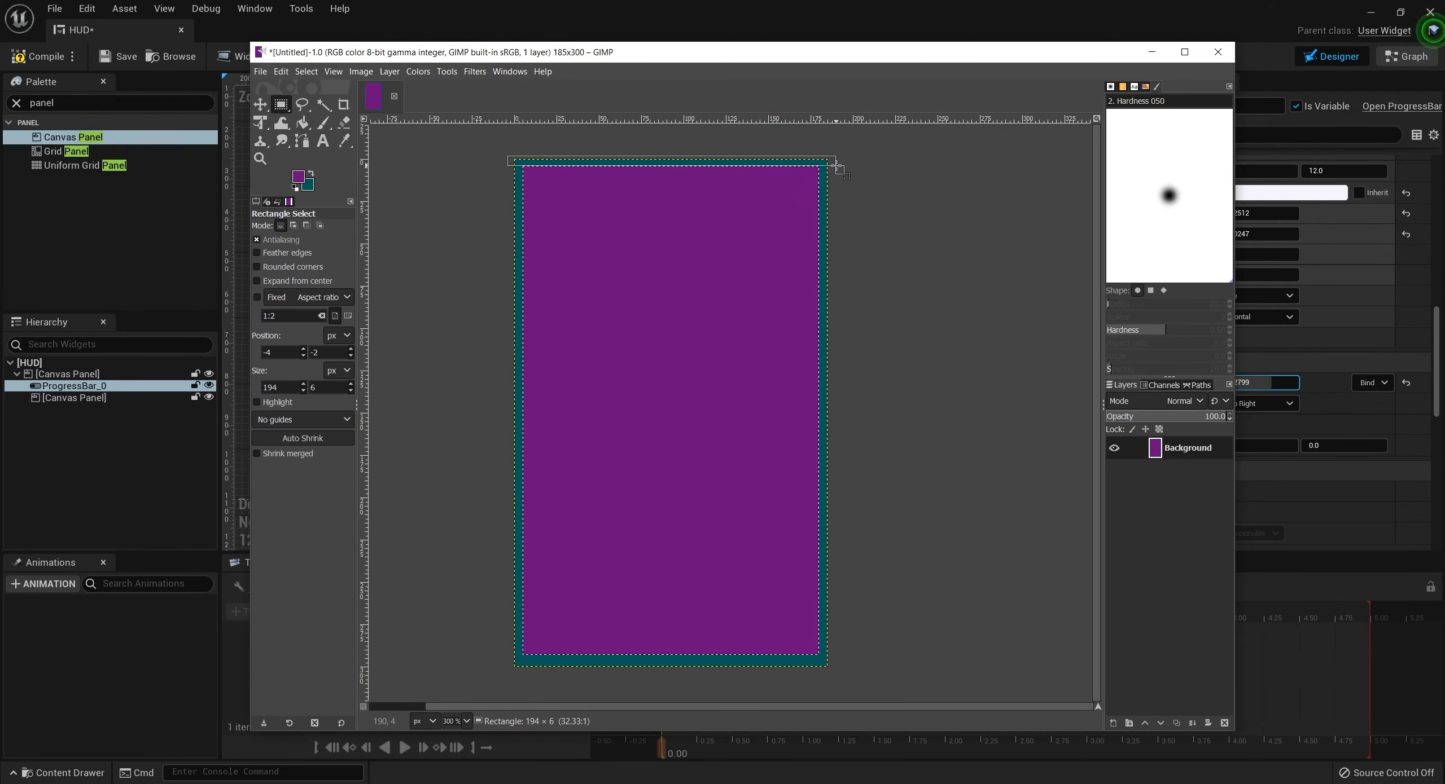
{"action": "left_click", "coordinate": [298, 177]}
{"action": "left_click", "coordinate": [1113, 431]}
{"action": "left_click", "coordinate": [1273, 524]}
{"action": "left_click", "coordinate": [302, 122]}
{"action": "left_click", "coordinate": [601, 168]}
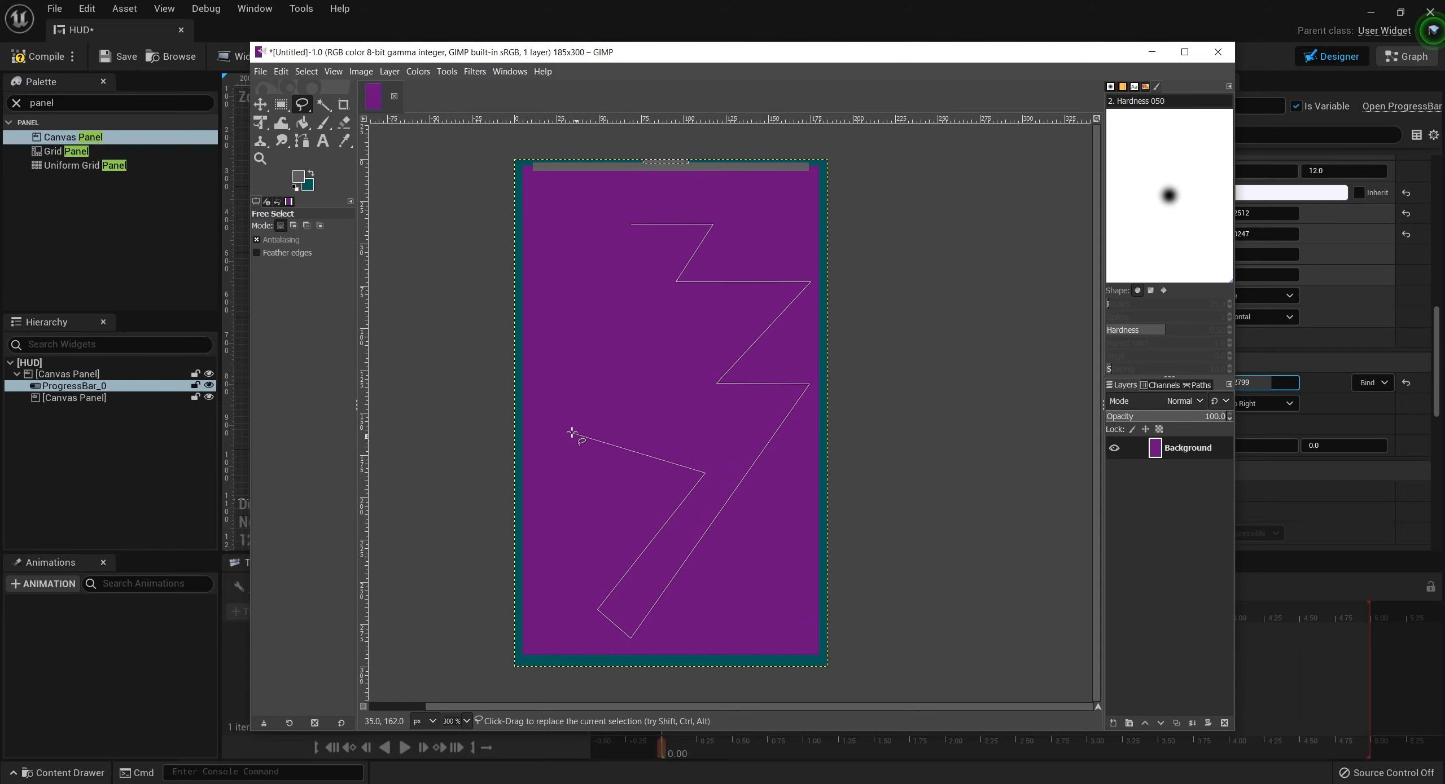
Fill the lightning bolt selection with the teal background colour and trace the bolt's outline again with Free Select
{"action": "key", "text": "ctrl+period"}
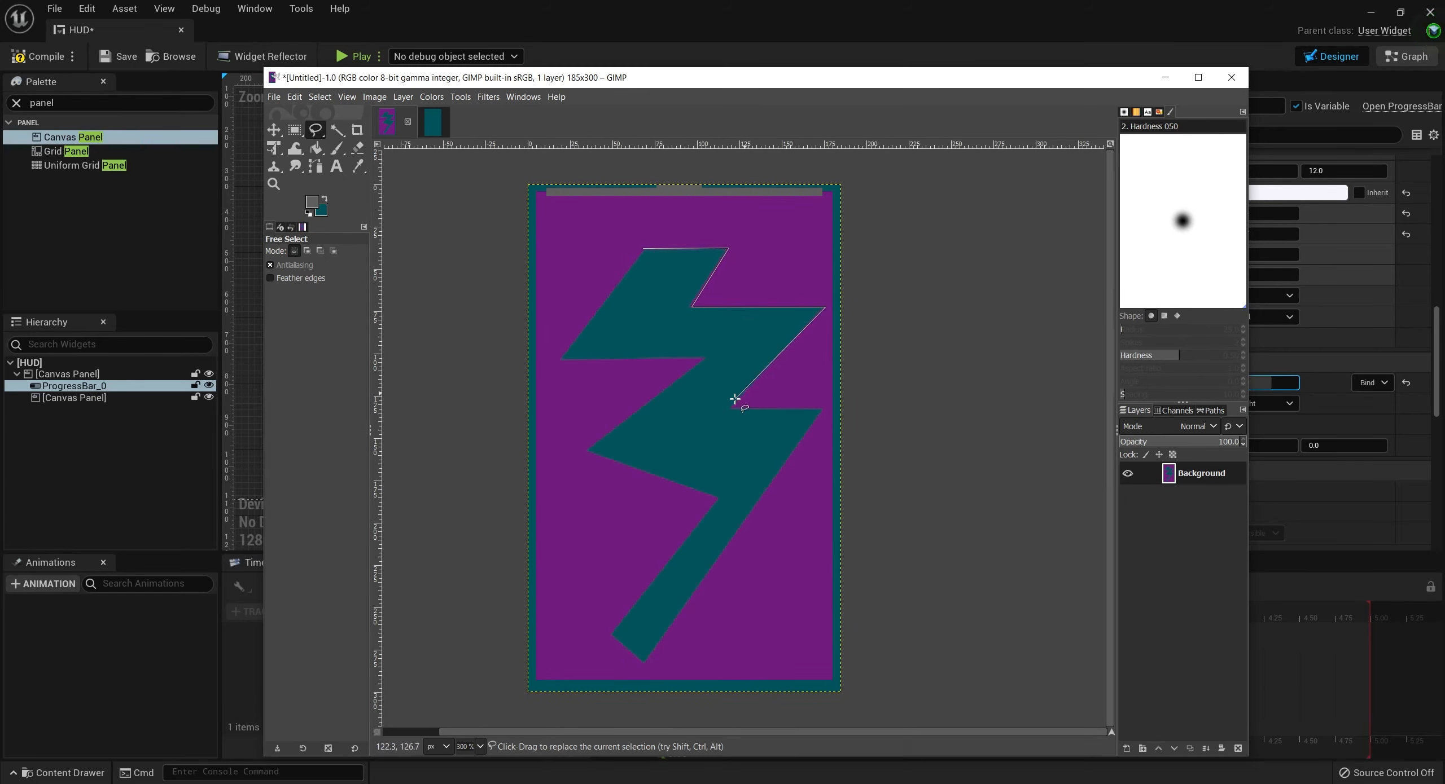
{"action": "left_click", "coordinate": [730, 406]}
{"action": "left_click", "coordinate": [825, 409]}
{"action": "left_click", "coordinate": [644, 665]}
{"action": "left_click", "coordinate": [610, 633]}
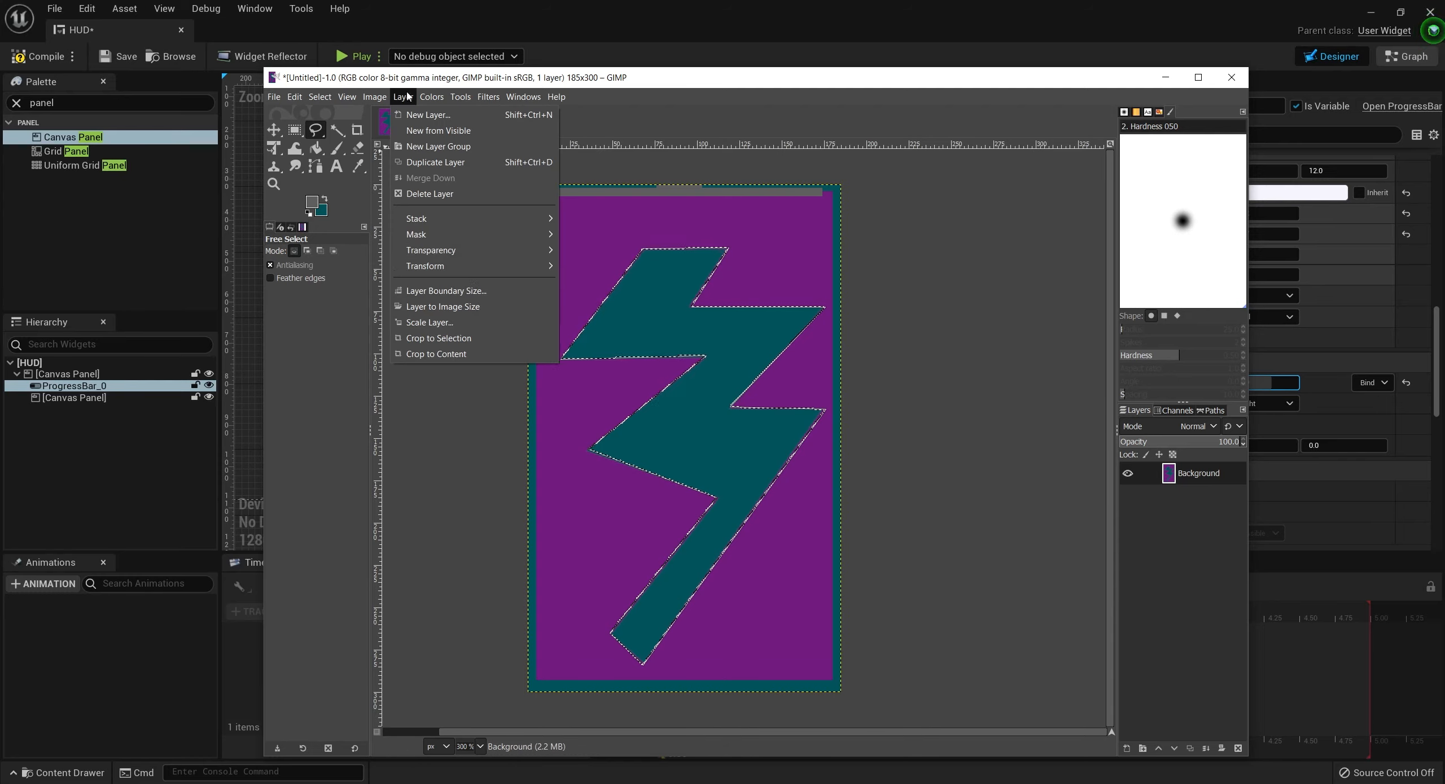
Add an alpha channel to the layer and cut out the selected lightning bolt
{"action": "mouse_move", "coordinate": [438, 250]}
{"action": "left_click", "coordinate": [595, 251]}
{"action": "left_click", "coordinate": [294, 97]}
{"action": "left_click", "coordinate": [310, 172]}
Export the battery image
{"action": "left_click", "coordinate": [274, 97]}
{"action": "left_click", "coordinate": [322, 304]}
{"action": "key", "text": "Return"}
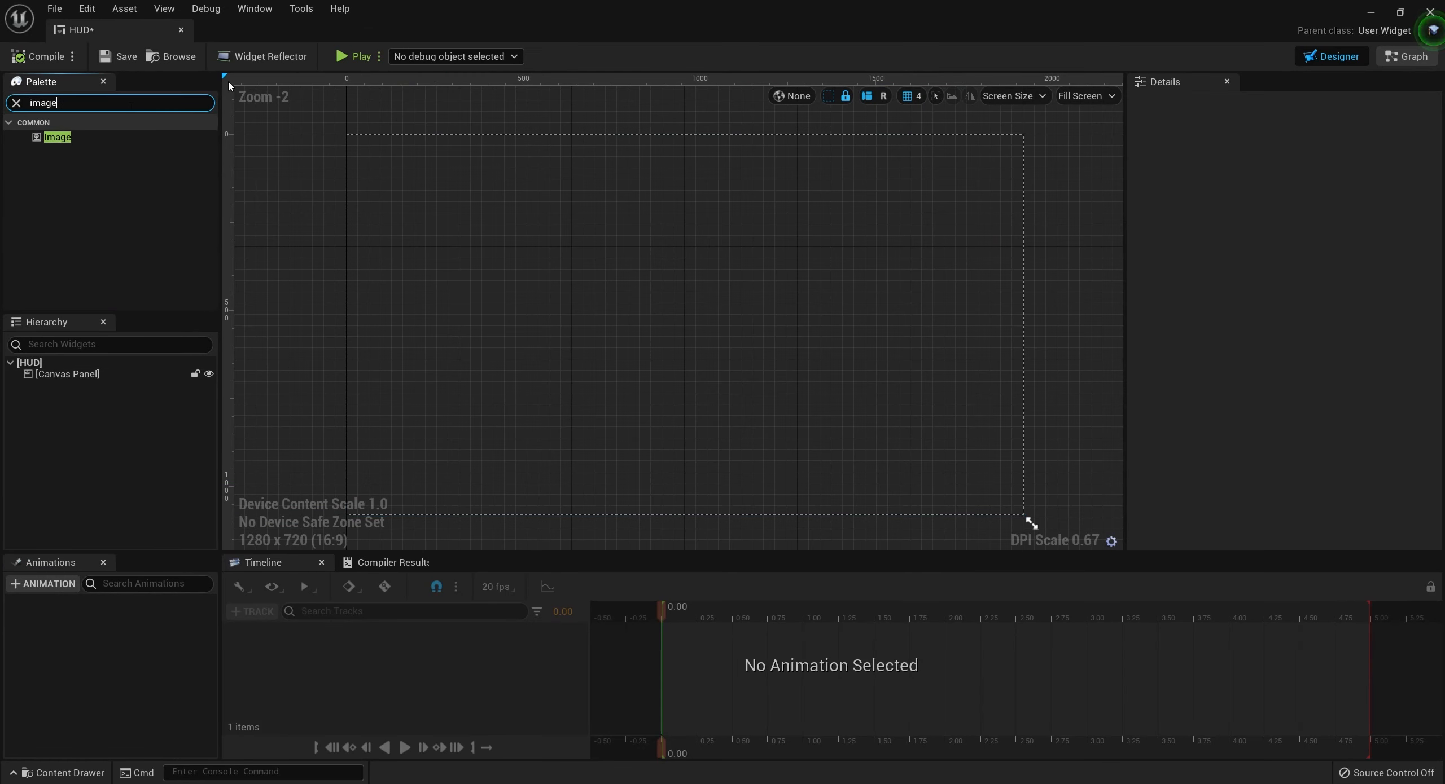
In Unreal's HUD widget, place an Image in the canvas's lower-left area, set its brush image to Battery and stretch it taller
{"action": "scroll", "coordinate": [1238, 366], "scroll_direction": "down", "scroll_amount": 10}
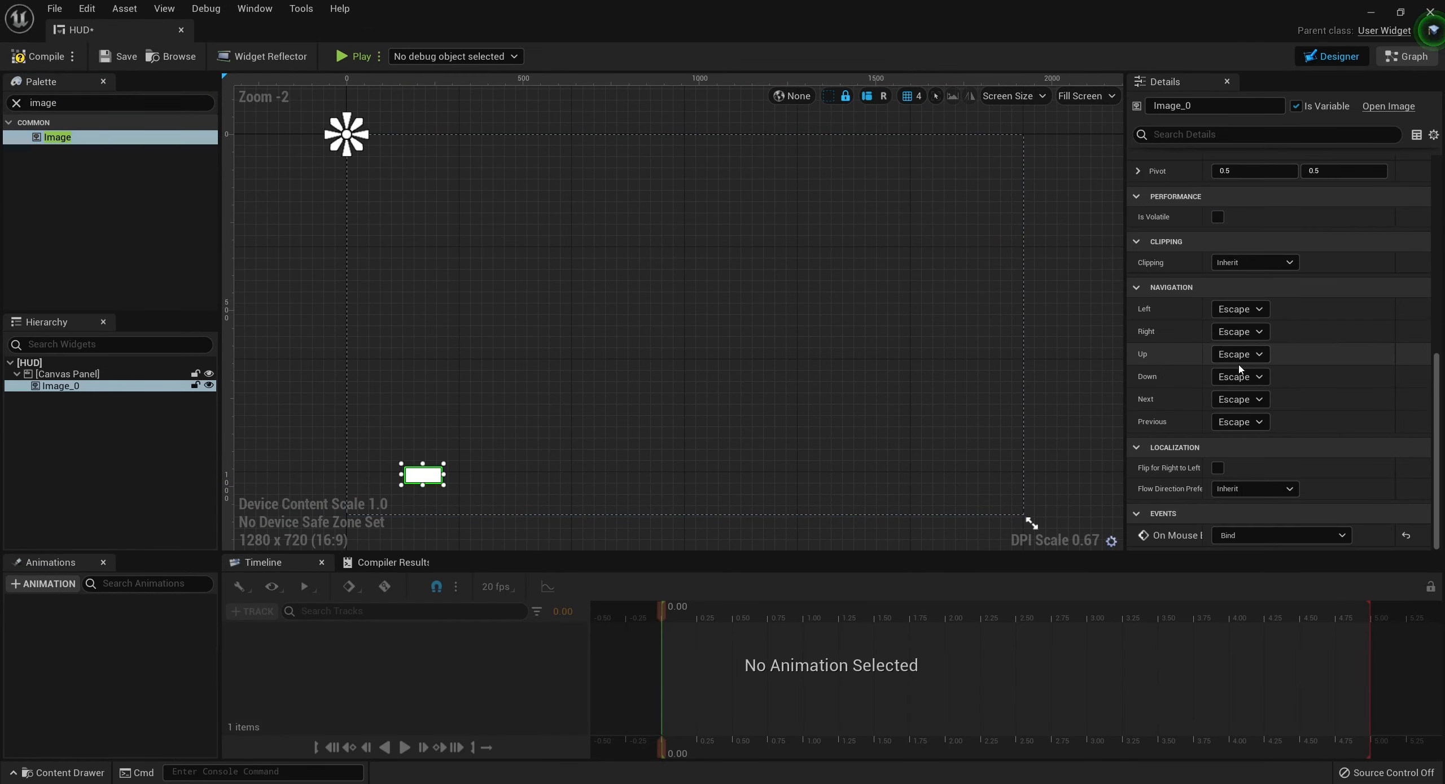
{"action": "scroll", "coordinate": [1241, 361], "scroll_direction": "up", "scroll_amount": 10}
{"action": "scroll", "coordinate": [1264, 338], "scroll_direction": "down", "scroll_amount": 10}
{"action": "scroll", "coordinate": [1285, 315], "scroll_direction": "up", "scroll_amount": 8}
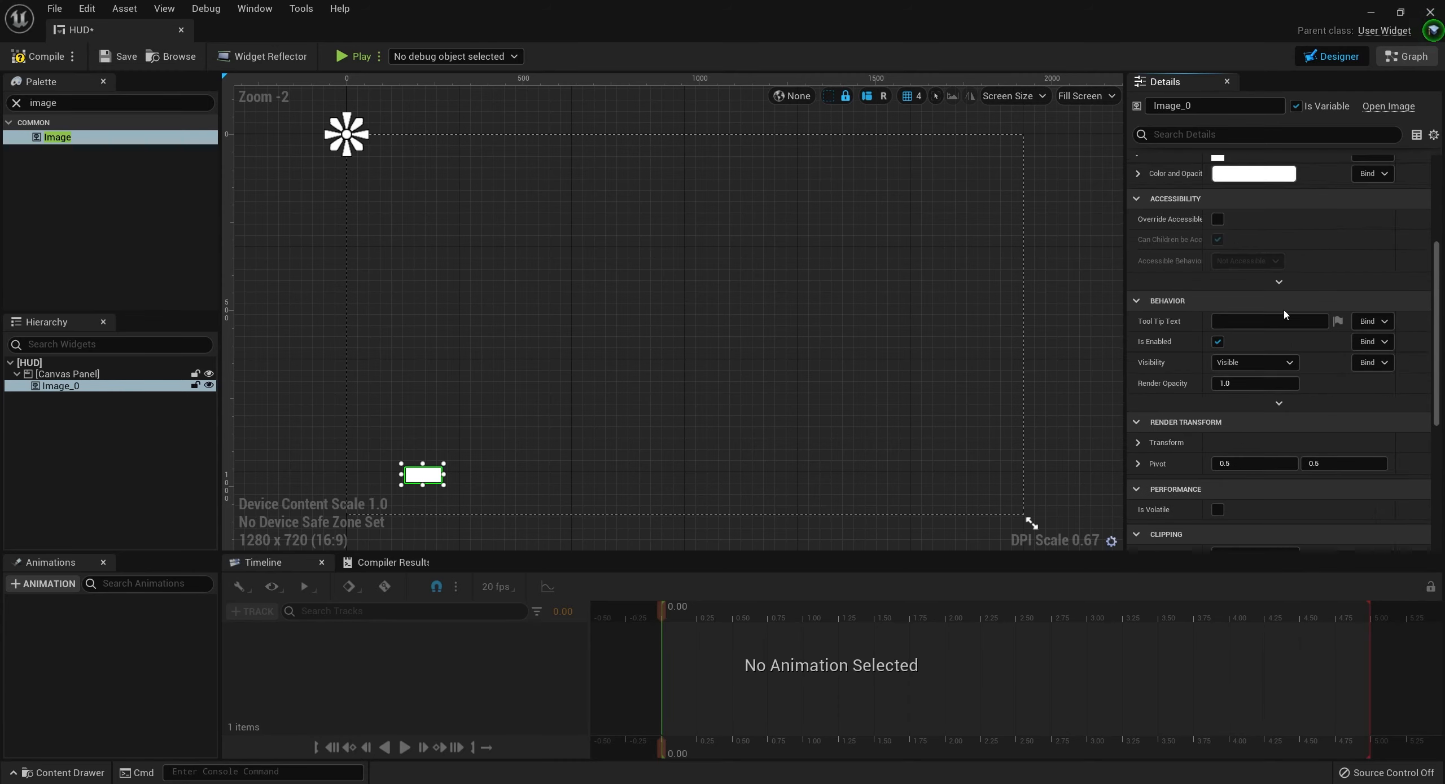
{"action": "scroll", "coordinate": [1284, 314], "scroll_direction": "up", "scroll_amount": 3}
{"action": "left_click", "coordinate": [1192, 134]}
{"action": "left_click", "coordinate": [1319, 400]}
{"action": "scroll", "coordinate": [1145, 671], "scroll_direction": "down", "scroll_amount": 3}
{"action": "left_click", "coordinate": [1145, 674]}
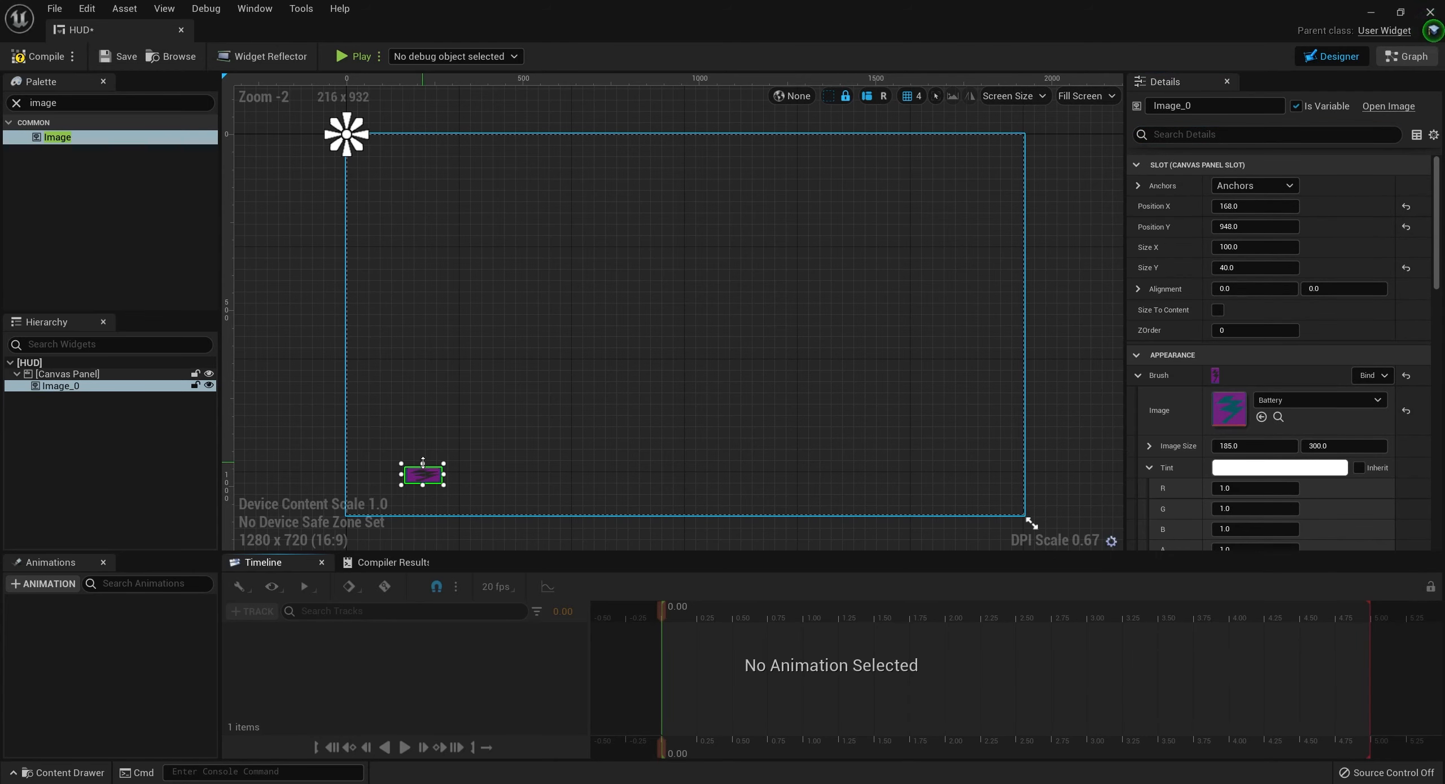
{"action": "left_click_drag", "start_coordinate": [422, 464], "coordinate": [422, 425]}
{"action": "left_click", "coordinate": [389, 361]}
Find the Progress Bar widget with "progress" and place one just above the battery image, at about X 260, Y 768
{"action": "left_click", "coordinate": [102, 103]}
{"action": "type", "text": "progress"}
{"action": "left_click_drag", "start_coordinate": [71, 137], "coordinate": [439, 406]}
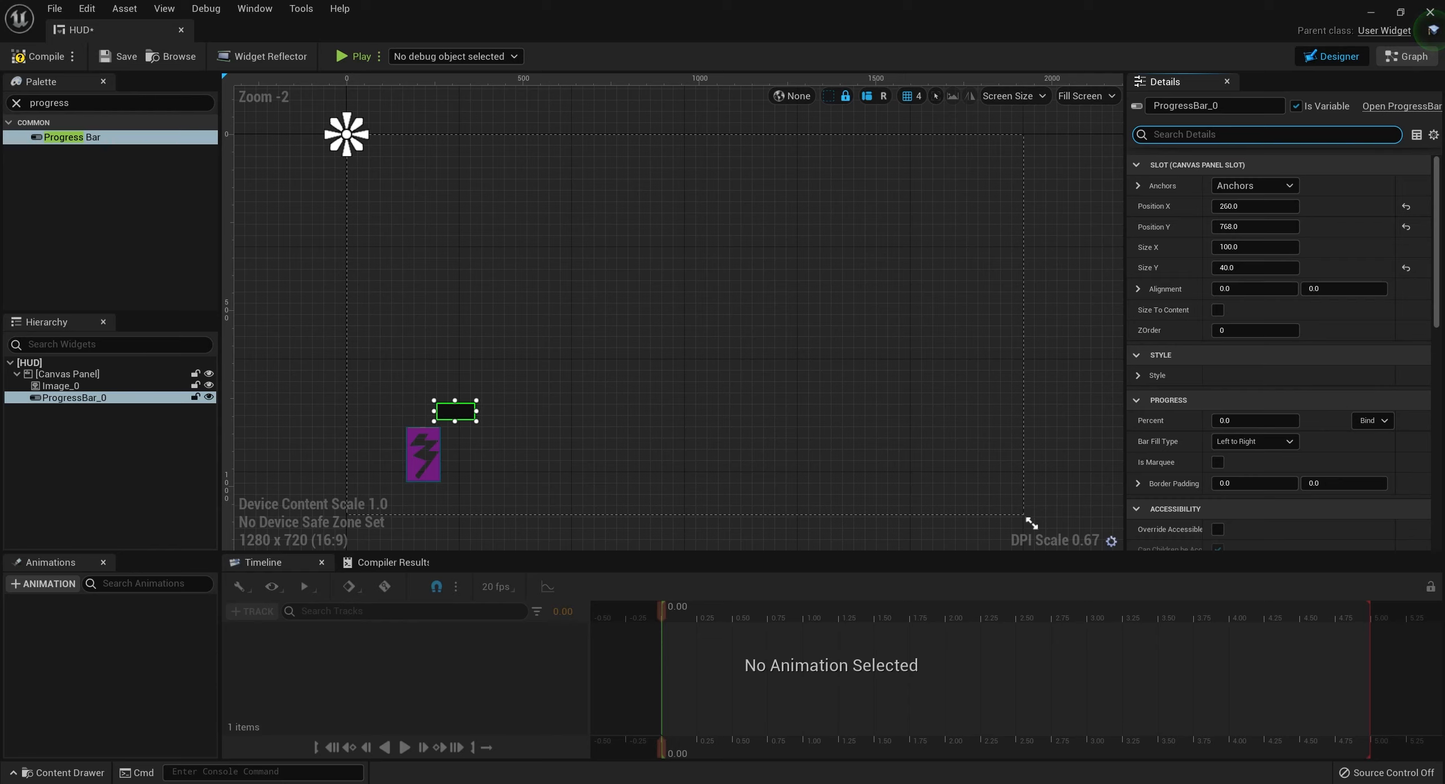
Send the progress bar behind the battery image and rotate it upright through its render transform angle
{"action": "scroll", "coordinate": [1405, 328], "scroll_direction": "down", "scroll_amount": 10}
{"action": "scroll", "coordinate": [1404, 327], "scroll_direction": "up", "scroll_amount": 10}
{"action": "left_click_drag", "start_coordinate": [1247, 289], "coordinate": [1286, 289]}
{"action": "left_click", "coordinate": [1405, 289]}
{"action": "scroll", "coordinate": [1143, 350], "scroll_direction": "down", "scroll_amount": 8}
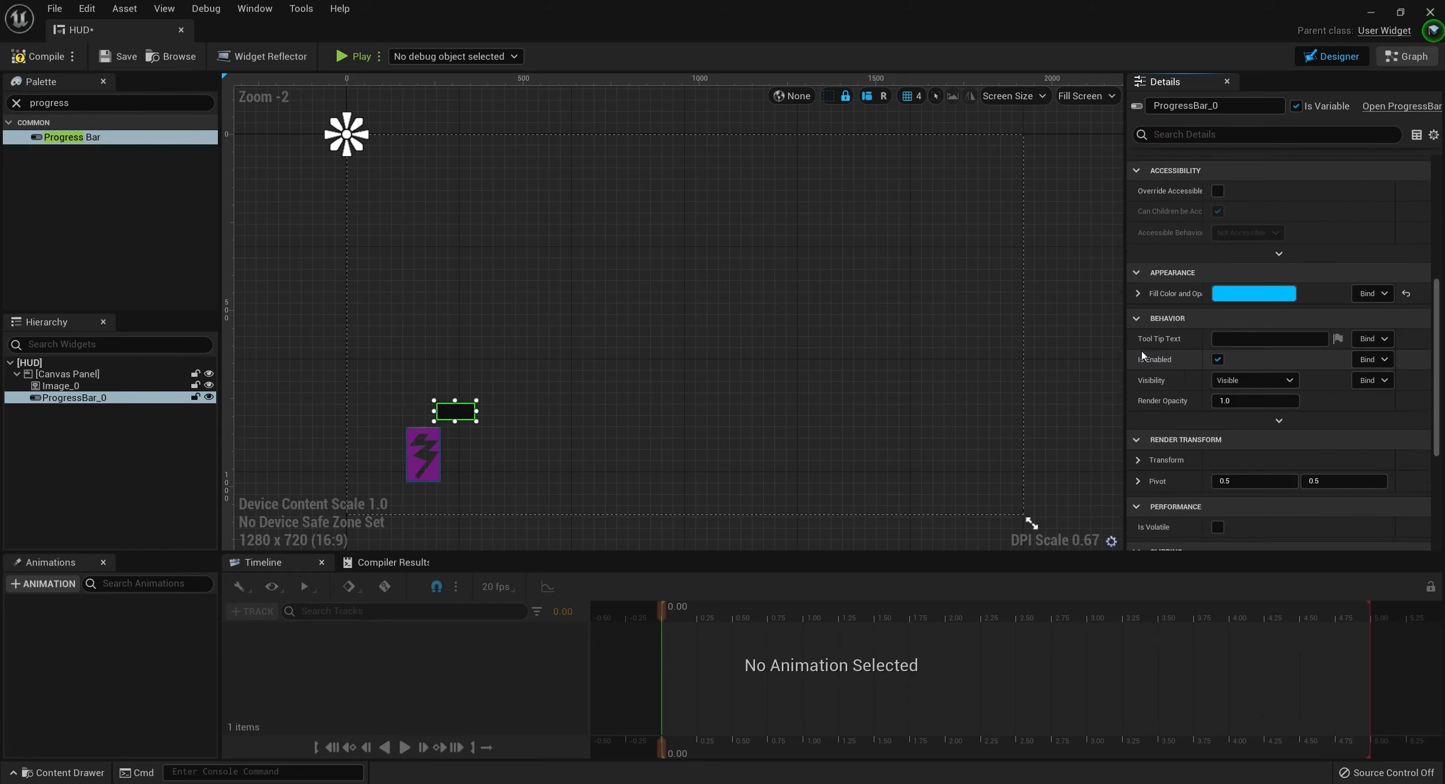
{"action": "left_click", "coordinate": [1137, 348]}
{"action": "left_click_drag", "start_coordinate": [1254, 433], "coordinate": [1283, 433]}
{"action": "left_click_drag", "start_coordinate": [1283, 433], "coordinate": [1277, 433]}
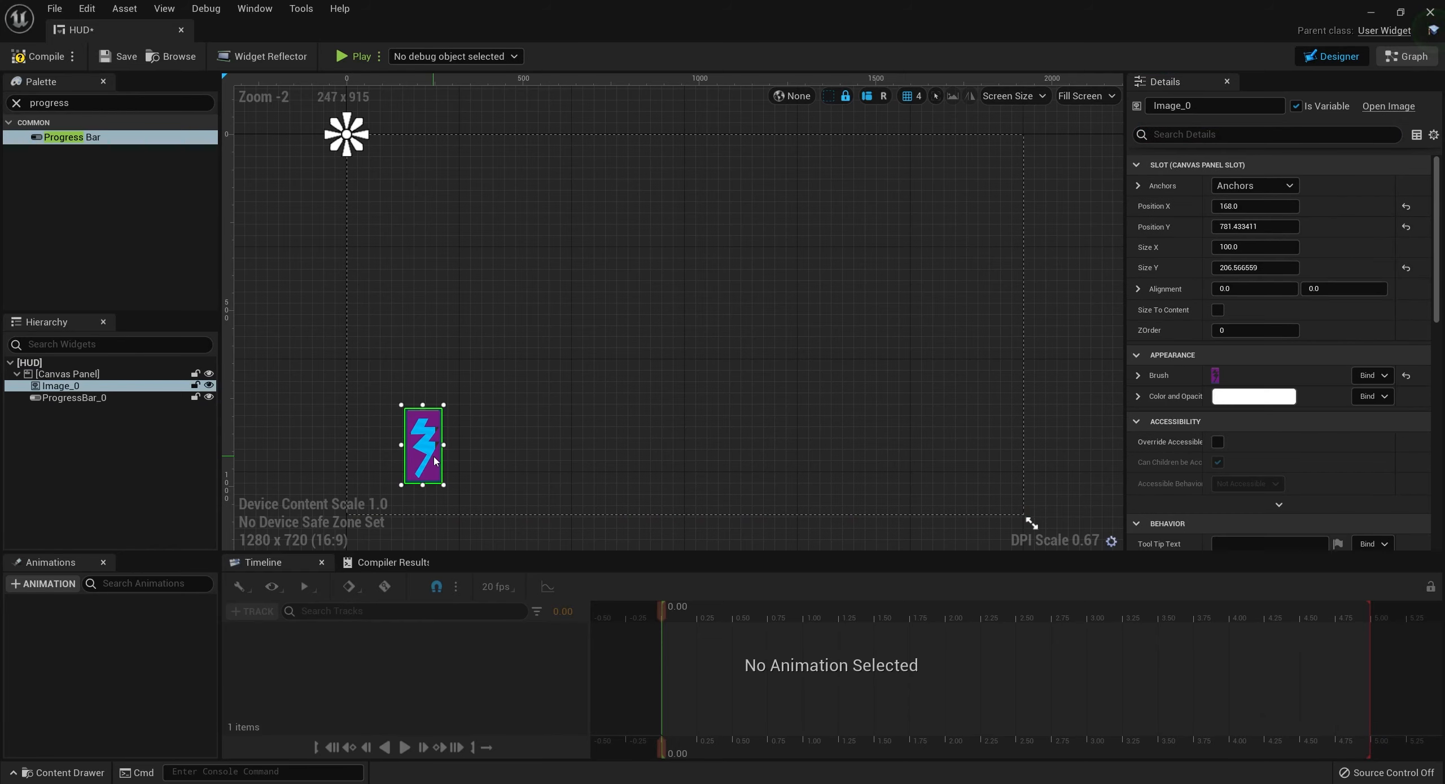
Resize and align the upright progress bar and the battery image so the bar sits behind the lightning cut-out
{"action": "left_click_drag", "start_coordinate": [423, 437], "coordinate": [424, 432]}
{"action": "left_click", "coordinate": [74, 397]}
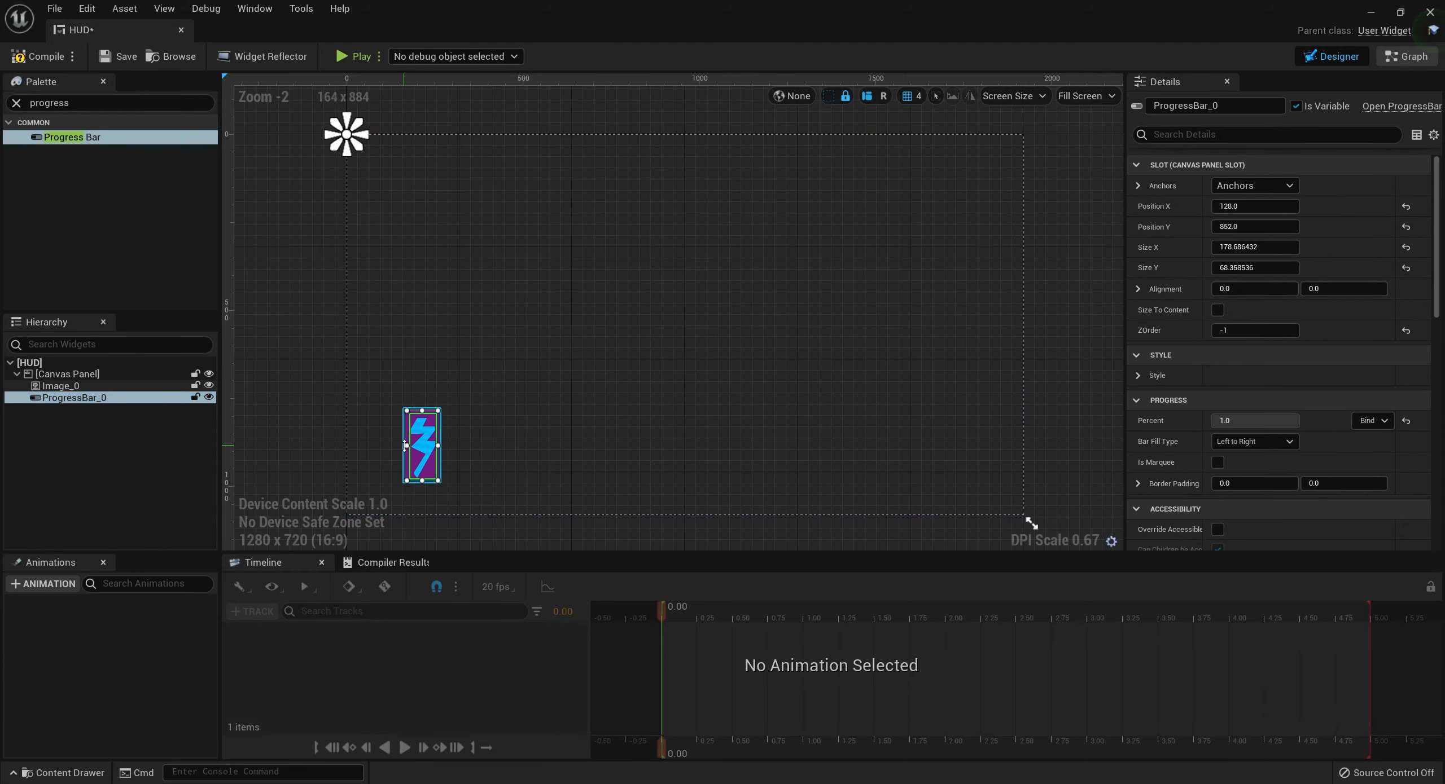
{"action": "left_click_drag", "start_coordinate": [1254, 248], "coordinate": [1261, 247]}
{"action": "left_click", "coordinate": [421, 446]}
{"action": "left_click_drag", "start_coordinate": [421, 446], "coordinate": [417, 452]}
{"action": "left_click", "coordinate": [75, 398]}
{"action": "left_click_drag", "start_coordinate": [405, 479], "coordinate": [394, 490]}
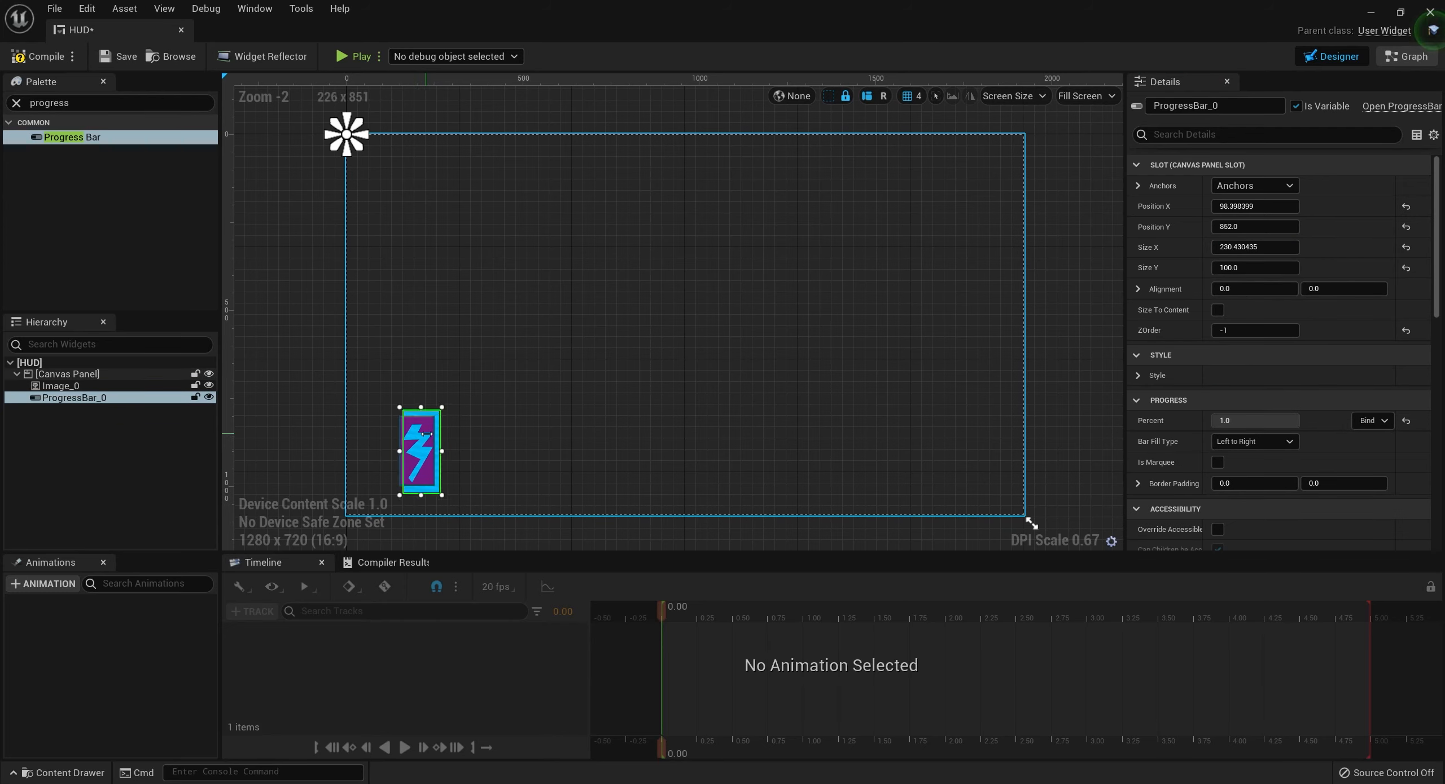
{"action": "left_click_drag", "start_coordinate": [402, 443], "coordinate": [409, 443]}
Set the progress bar's percent to 1.0 and its fill color to white
{"action": "left_click", "coordinate": [506, 418]}
{"action": "left_click", "coordinate": [74, 398]}
{"action": "scroll", "coordinate": [1254, 338], "scroll_direction": "down", "scroll_amount": 5}
{"action": "left_click_drag", "start_coordinate": [1253, 217], "coordinate": [1292, 217]}
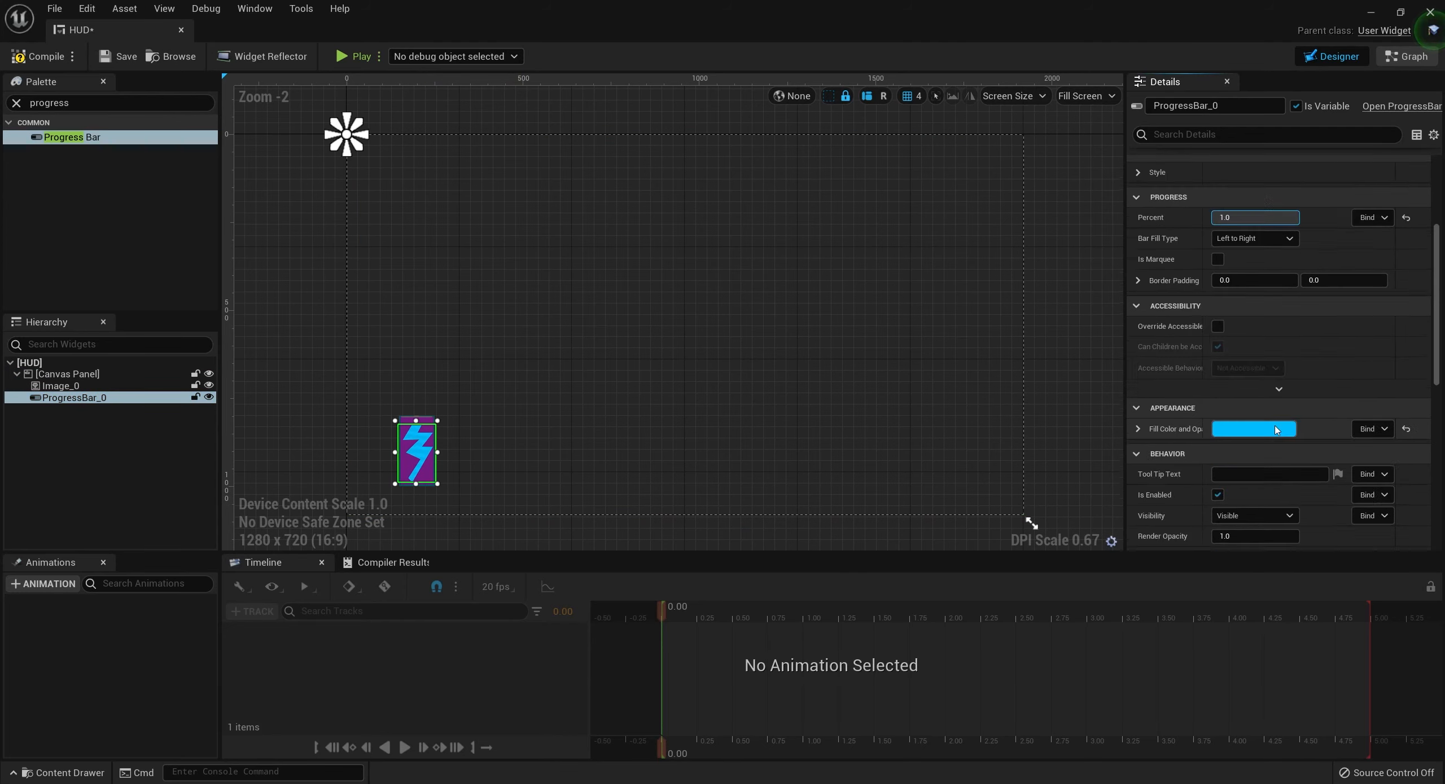
{"action": "left_click", "coordinate": [1253, 427]}
{"action": "left_click", "coordinate": [1024, 312]}
{"action": "left_click", "coordinate": [1017, 426]}
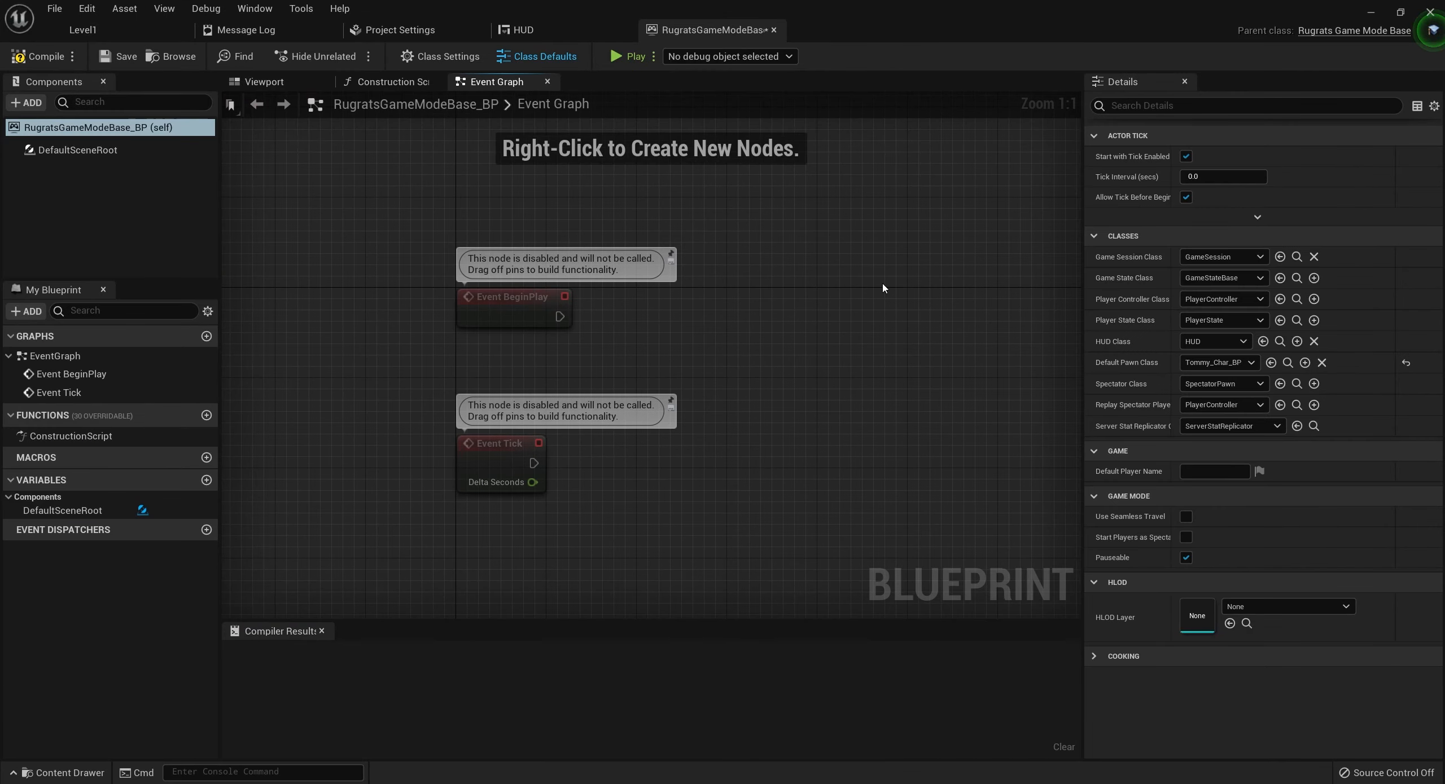
Add Get Player Controller and Create Widget nodes to the event graph of RugratsGameModeBase_BP
{"action": "right_click", "coordinate": [882, 285]}
{"action": "type", "text": "get player con"}
{"action": "key", "text": "Return"}
{"action": "left_click_drag", "start_coordinate": [967, 296], "coordinate": [931, 289]}
{"action": "right_click", "coordinate": [910, 309]}
{"action": "type", "text": "create wi"}
{"action": "key", "text": "Return"}
Set the created widget's class to HUD, add an Add to Viewport node and play the level
{"action": "left_click", "coordinate": [712, 313]}
{"action": "left_click", "coordinate": [728, 402]}
{"action": "type", "text": "add to view"}
{"action": "key", "text": "Return"}
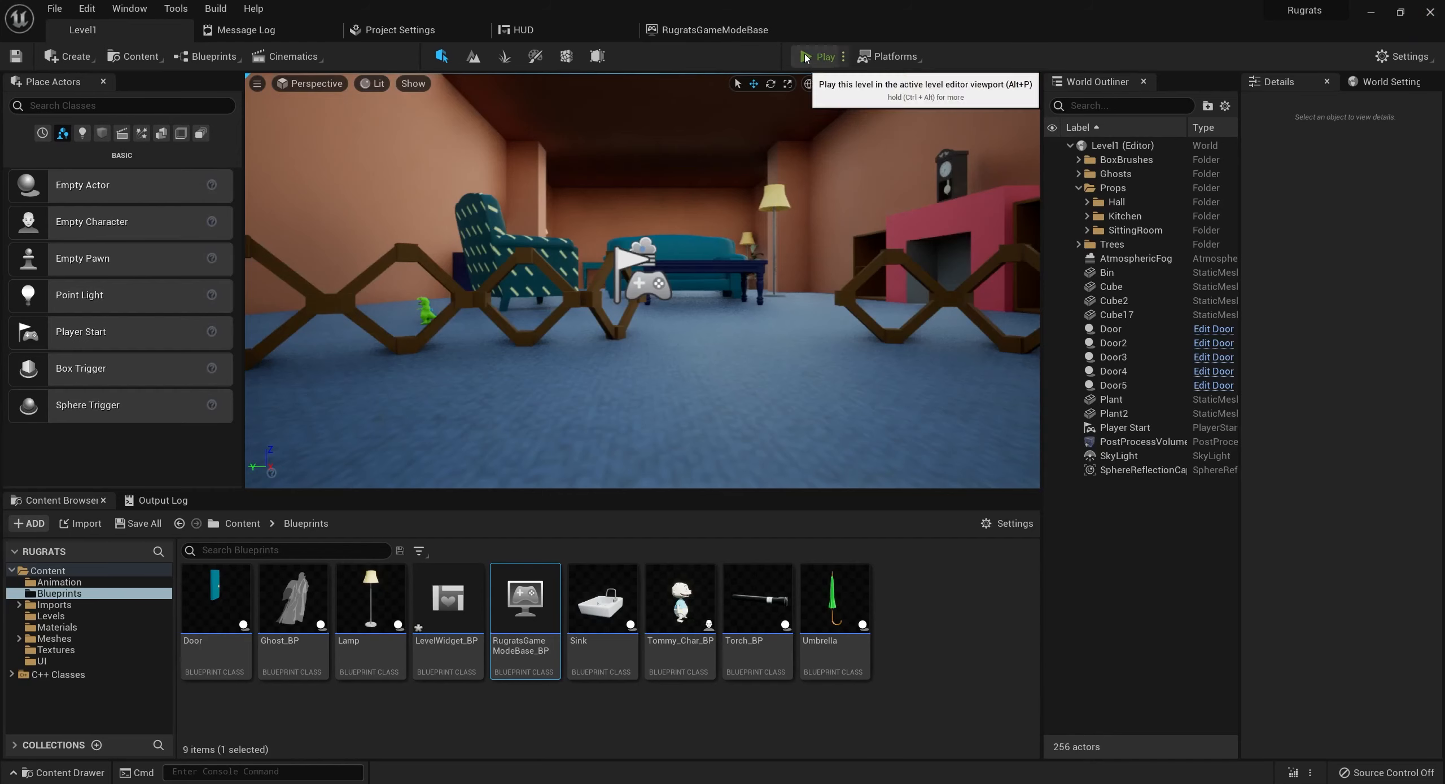
{"action": "left_click", "coordinate": [806, 58]}
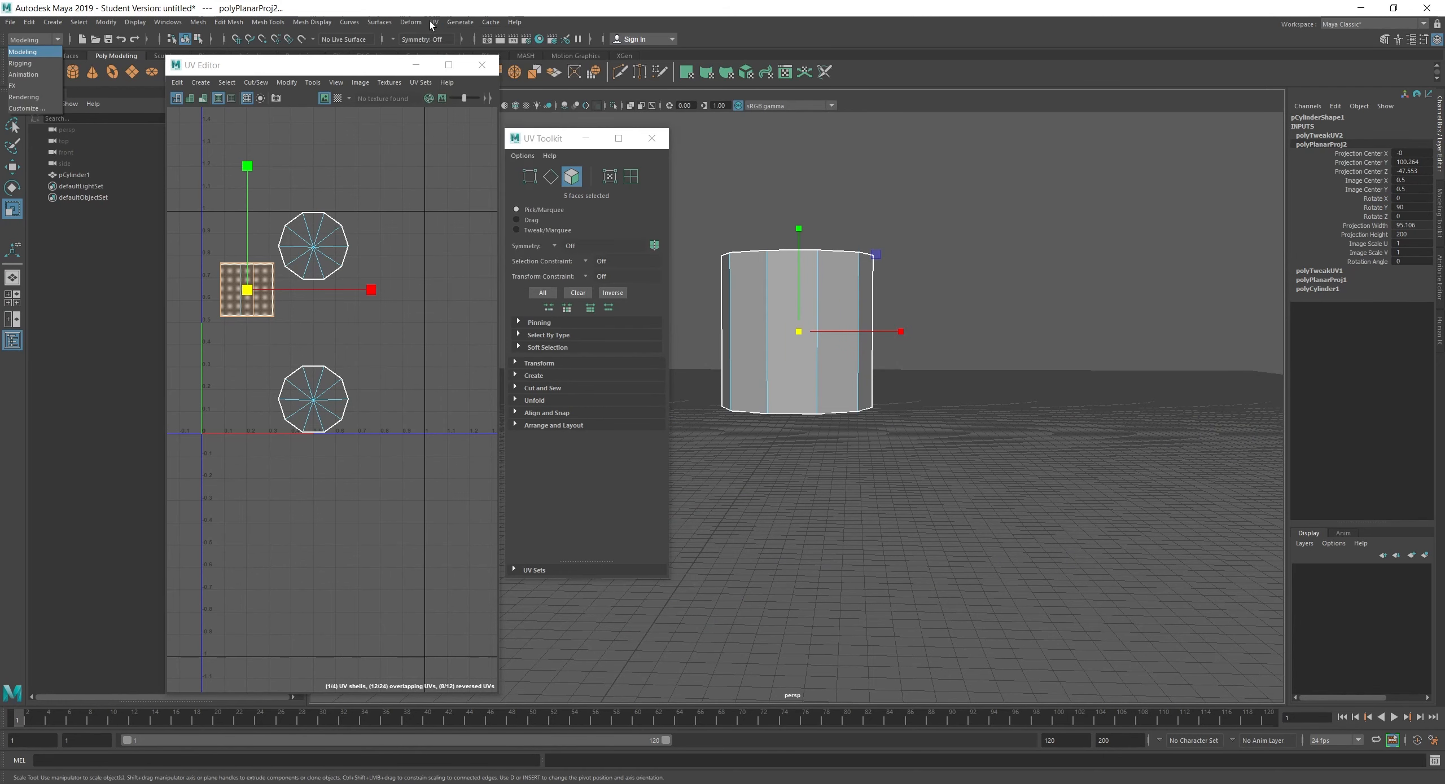
In Maya, apply the BatteryNoTransparency texture to the cylinder's lambert1 material and planar-project the UVs of its side faces
{"action": "left_click", "coordinate": [460, 22]}
{"action": "mouse_move", "coordinate": [434, 22]}
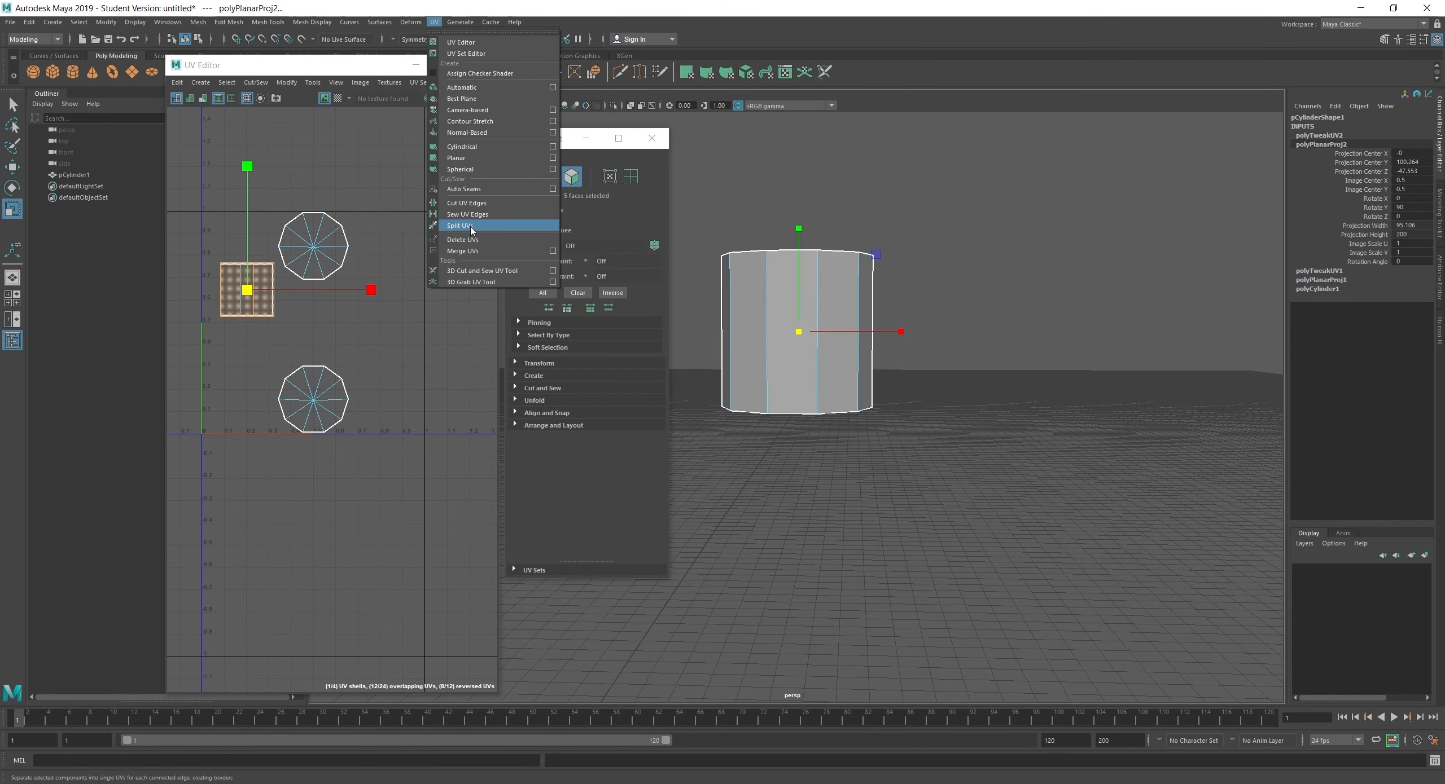
{"action": "left_click", "coordinate": [1100, 212]}
{"action": "left_click", "coordinate": [168, 22]}
{"action": "mouse_move", "coordinate": [226, 96]}
{"action": "left_click", "coordinate": [380, 117]}
{"action": "left_click", "coordinate": [413, 294]}
{"action": "left_click", "coordinate": [1096, 550]}
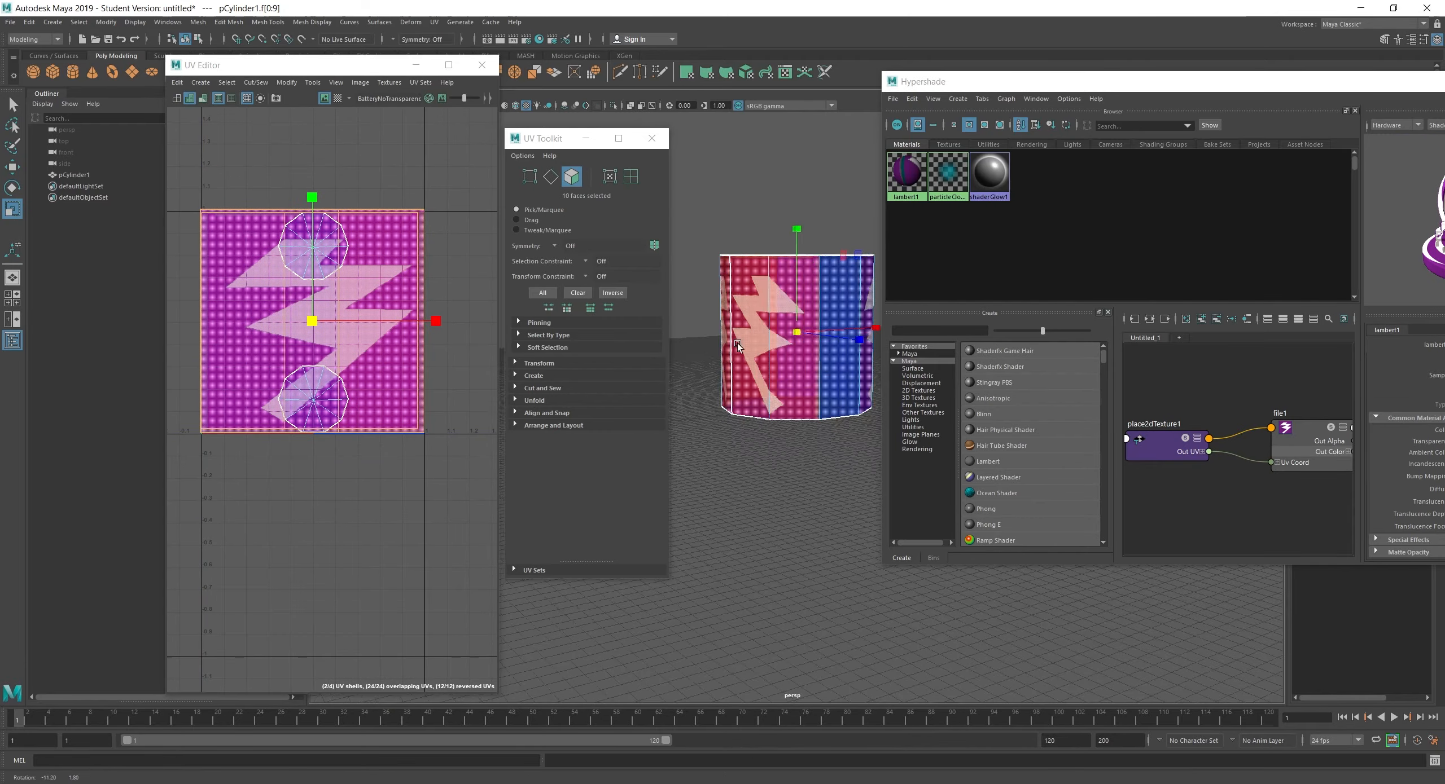
{"action": "left_click_drag", "start_coordinate": [737, 343], "coordinate": [693, 483], "text": "alt"}
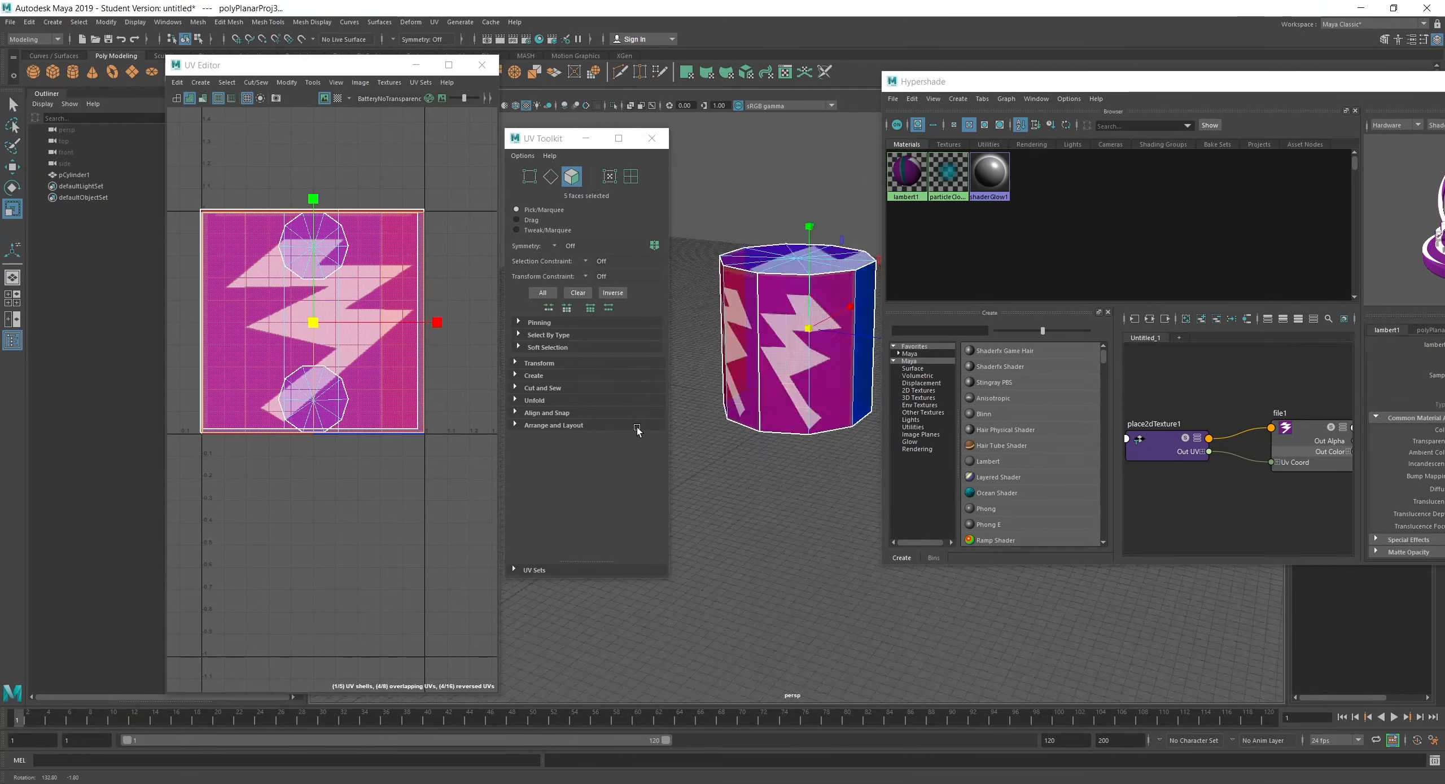
{"action": "left_click", "coordinate": [434, 22]}
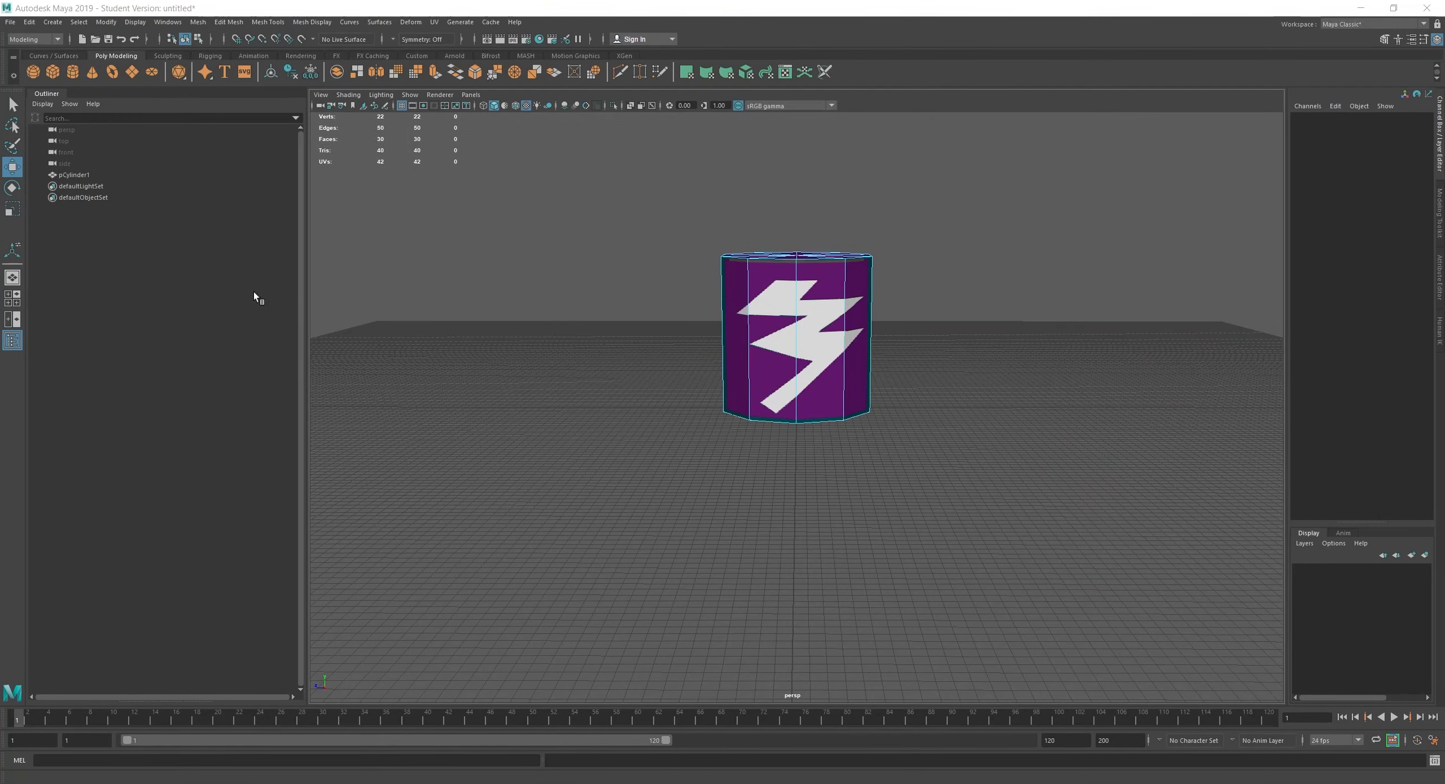
Create a second polygon cylinder, scale it to 100, raise it above the battery body and shrink it to about 32.5
{"action": "left_click", "coordinate": [72, 71]}
{"action": "left_click_drag", "start_coordinate": [798, 316], "coordinate": [811, 140]}
{"action": "left_click_drag", "start_coordinate": [1410, 181], "coordinate": [1443, 198]}
{"action": "type", "text": "100"}
{"action": "key", "text": "Return"}
{"action": "left_click_drag", "start_coordinate": [796, 253], "coordinate": [728, 254]}
{"action": "left_click_drag", "start_coordinate": [728, 254], "coordinate": [790, 299], "text": "alt"}
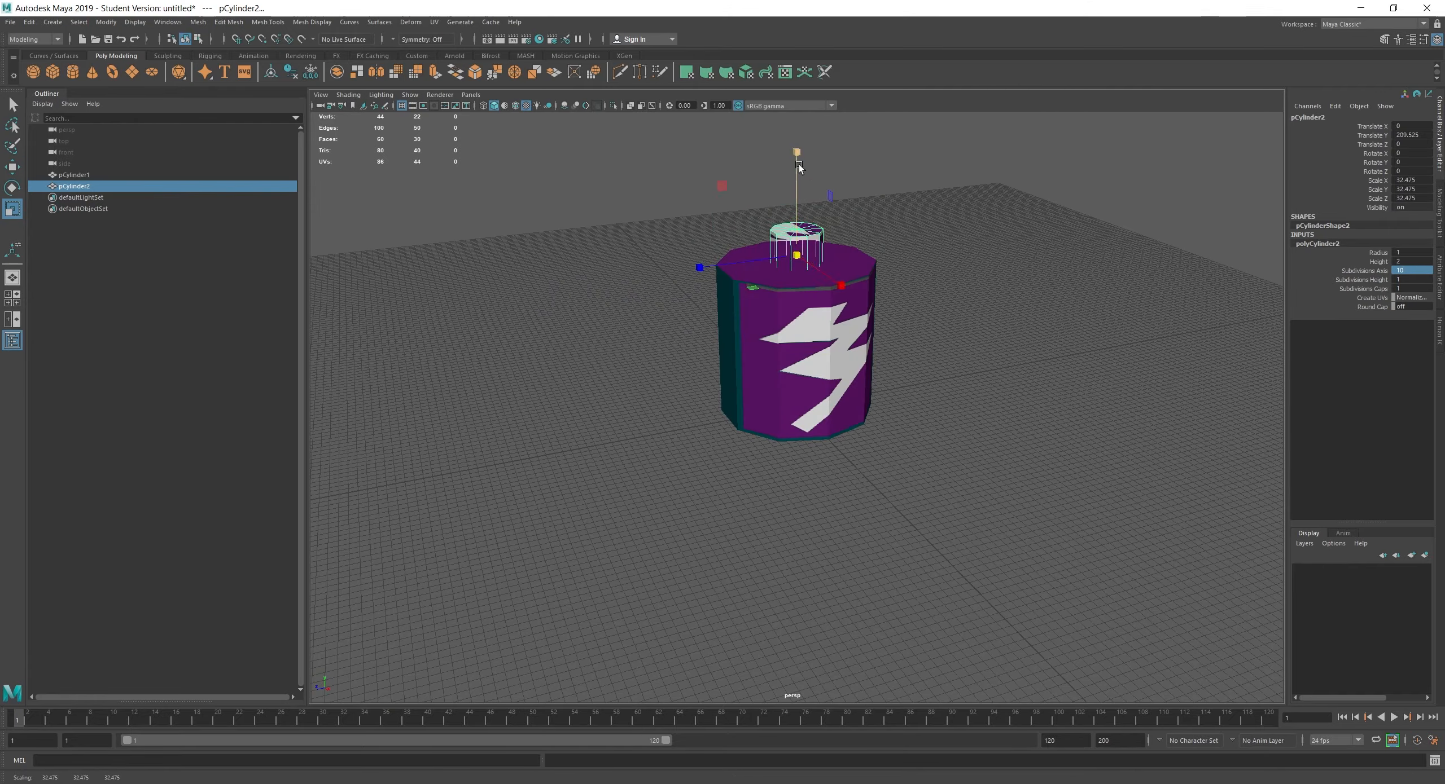
Flatten and narrow the small cylinder to about 17.9 by 8.1 and seat it on the battery's top as its terminal
{"action": "left_click_drag", "start_coordinate": [796, 153], "coordinate": [803, 206]}
{"action": "left_click_drag", "start_coordinate": [863, 259], "coordinate": [846, 226], "text": "alt"}
{"action": "scroll", "coordinate": [847, 254], "scroll_direction": "up", "scroll_amount": 5}
{"action": "left_click_drag", "start_coordinate": [779, 378], "coordinate": [756, 377]}
{"action": "key", "text": "w"}
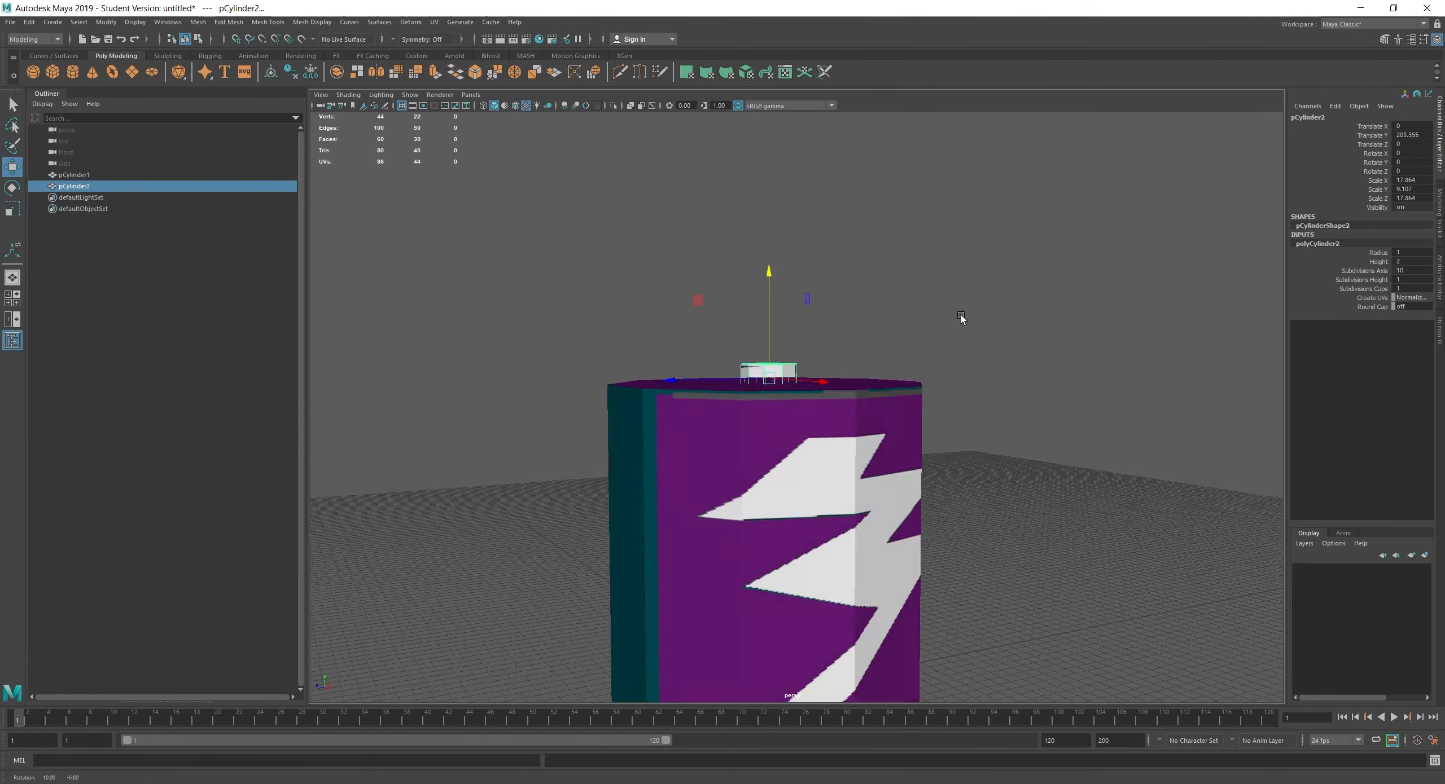
{"action": "left_click_drag", "start_coordinate": [961, 316], "coordinate": [1024, 550], "text": "alt"}
{"action": "key", "text": "r"}
{"action": "left_click", "coordinate": [959, 395]}
{"action": "left_click_drag", "start_coordinate": [959, 395], "coordinate": [940, 583], "text": "alt"}
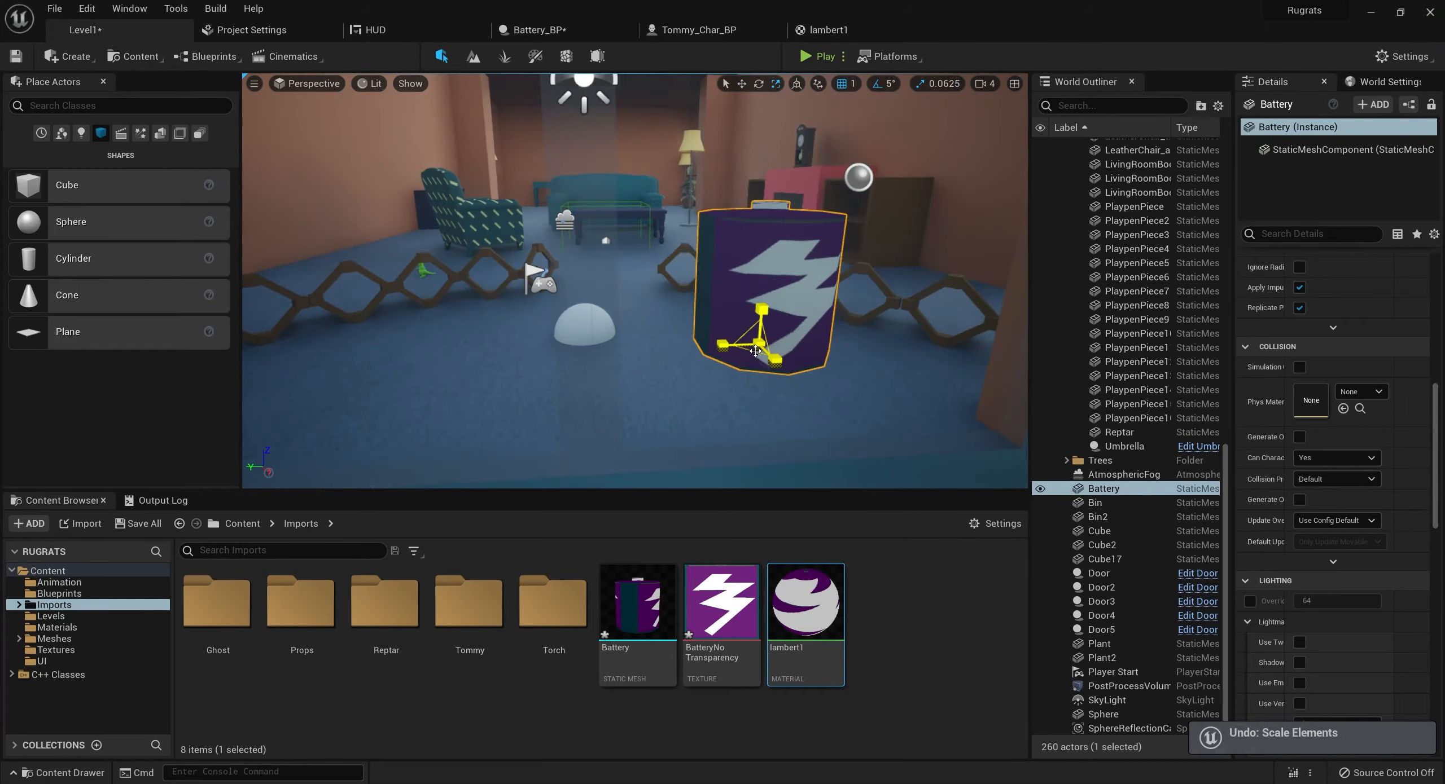
In Unreal, rescale and reposition the Battery mesh in Level1, and search the outliner for "batter"
{"action": "left_click_drag", "start_coordinate": [755, 351], "coordinate": [731, 366]}
{"action": "right_click_drag", "start_coordinate": [730, 367], "coordinate": [638, 290]}
{"action": "key", "text": "w"}
{"action": "left_click", "coordinate": [635, 361]}
{"action": "right_click_drag", "start_coordinate": [634, 361], "coordinate": [666, 338]}
{"action": "left_click", "coordinate": [733, 115]}
{"action": "left_click", "coordinate": [1117, 106]}
{"action": "type", "text": "batter"}
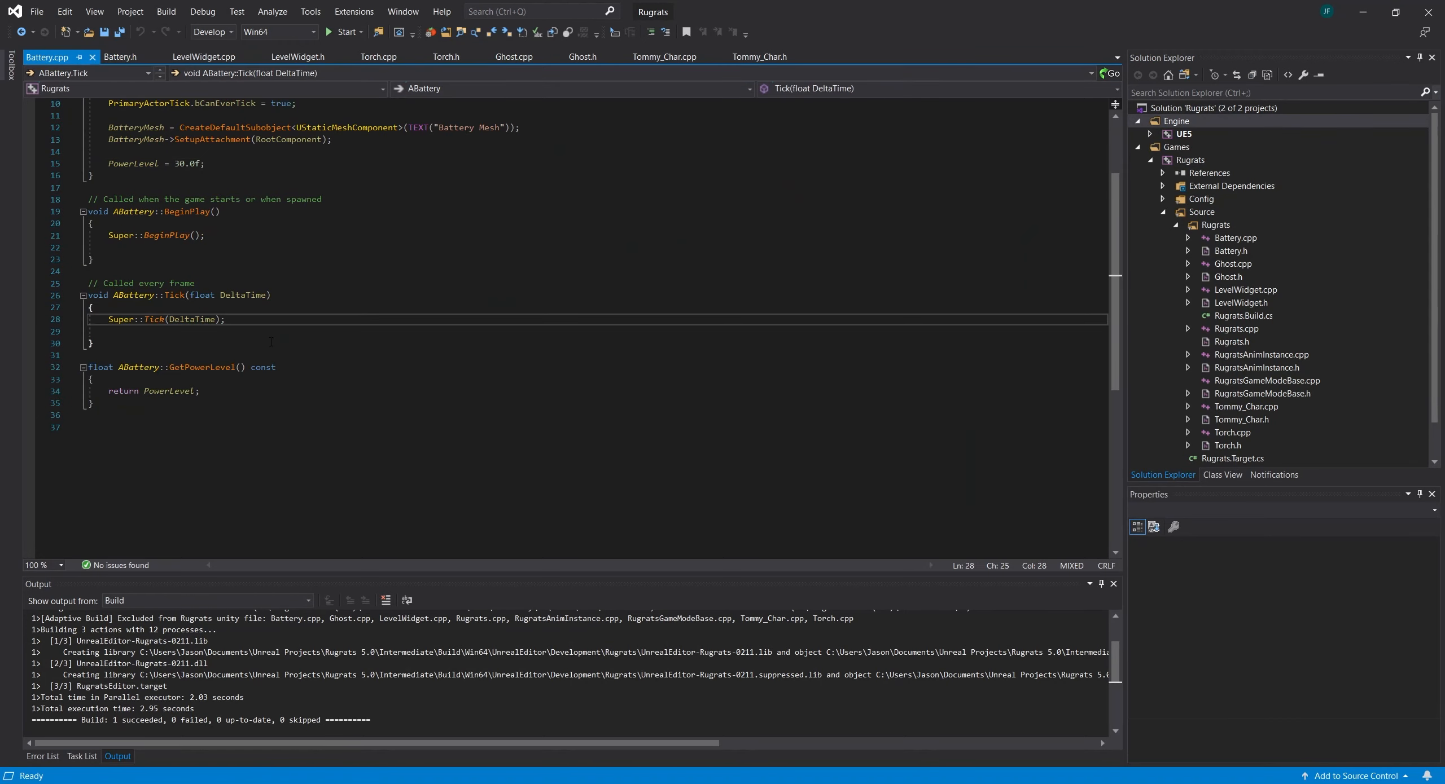
In Battery.cpp's Tick, define an FQuat named QuatRotation from an FRotator and pass it to AddActorLocalRotation
{"action": "type", "text": "(FRotator(0.0f"}
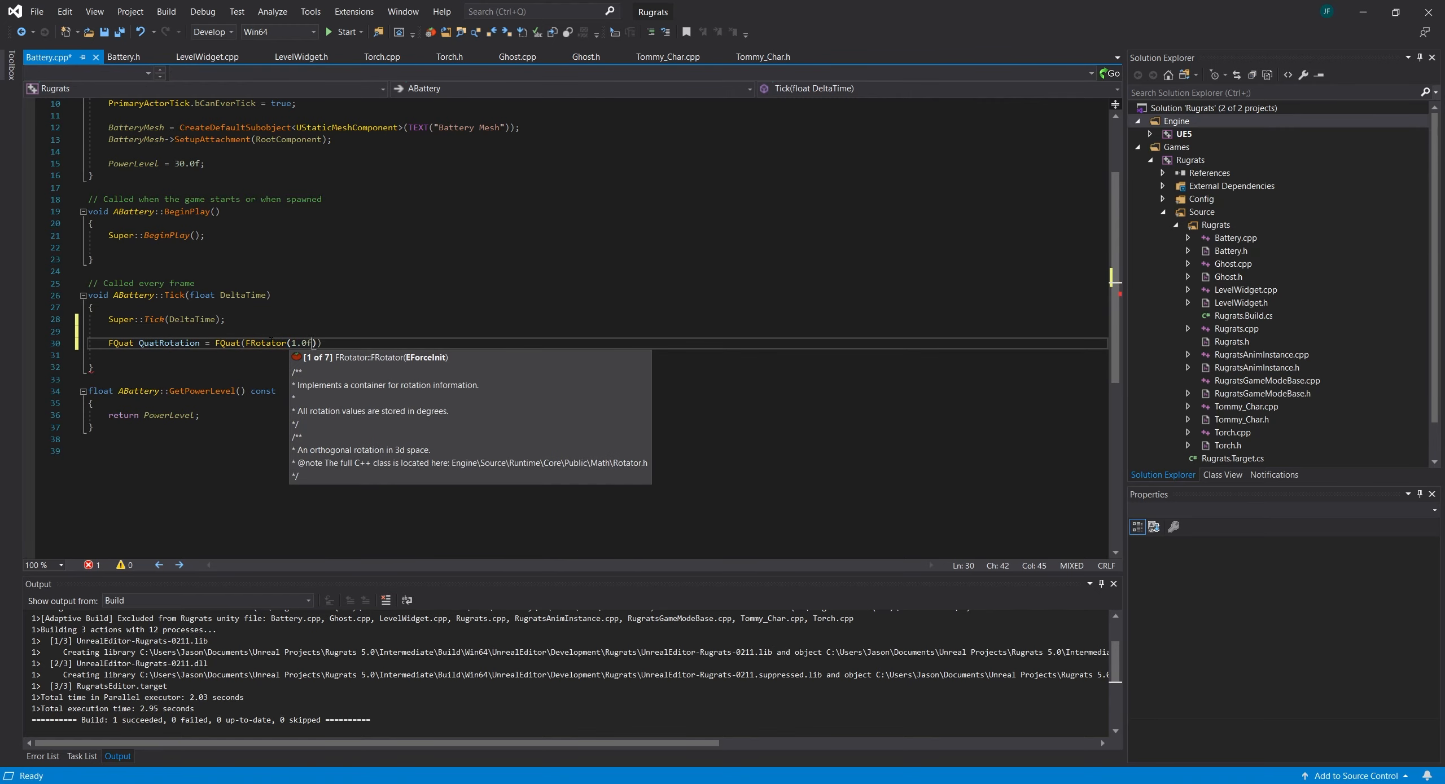
{"action": "type", "text": ", 1.0f, 0.0f)); AddActorLocalRotation(QuatRotation"}
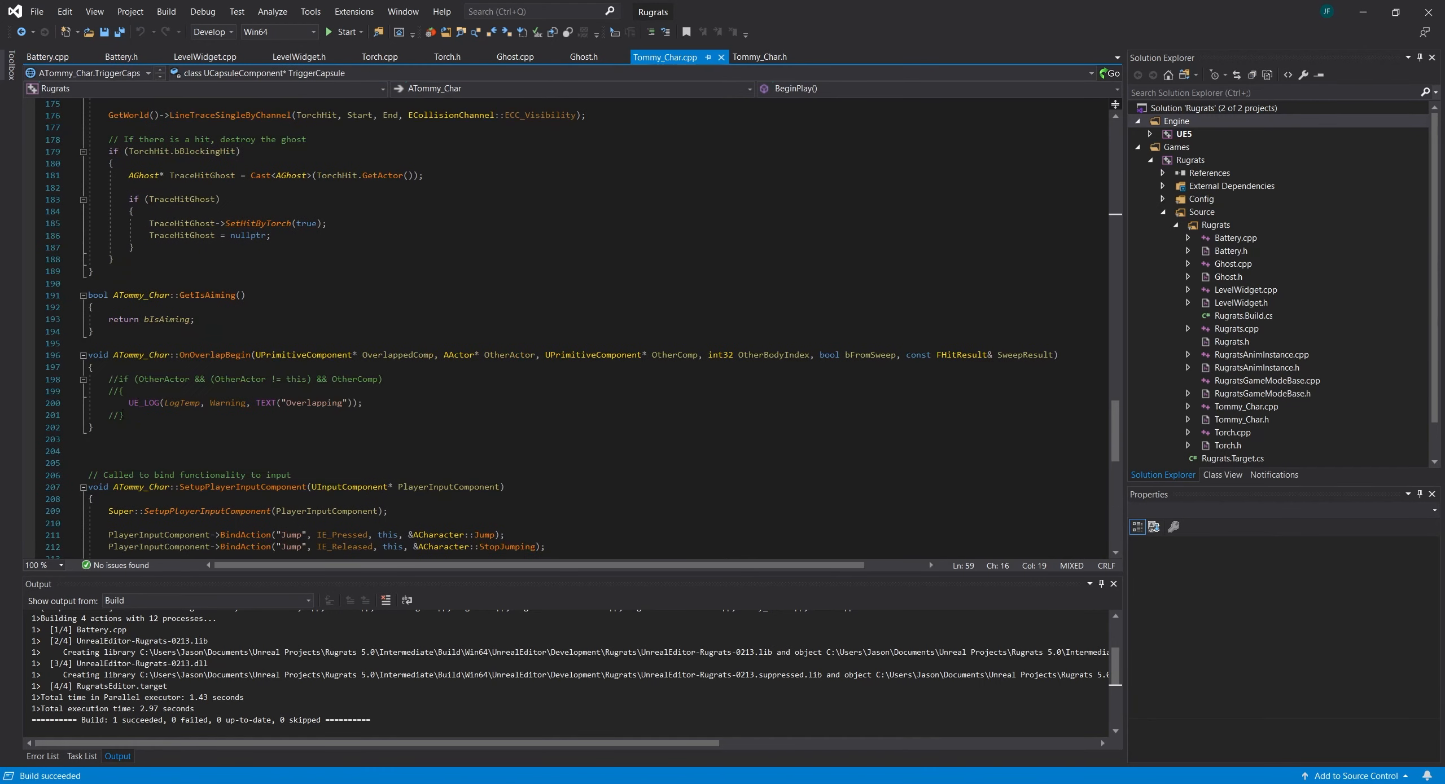
In Tommy_Char.cpp, cast the overlapping OtherActor to ABattery inside OnOverlapBegin and include Battery.h
{"action": "key", "text": "Return"}
{"action": "type", "text": "OtherActor = Cast"}
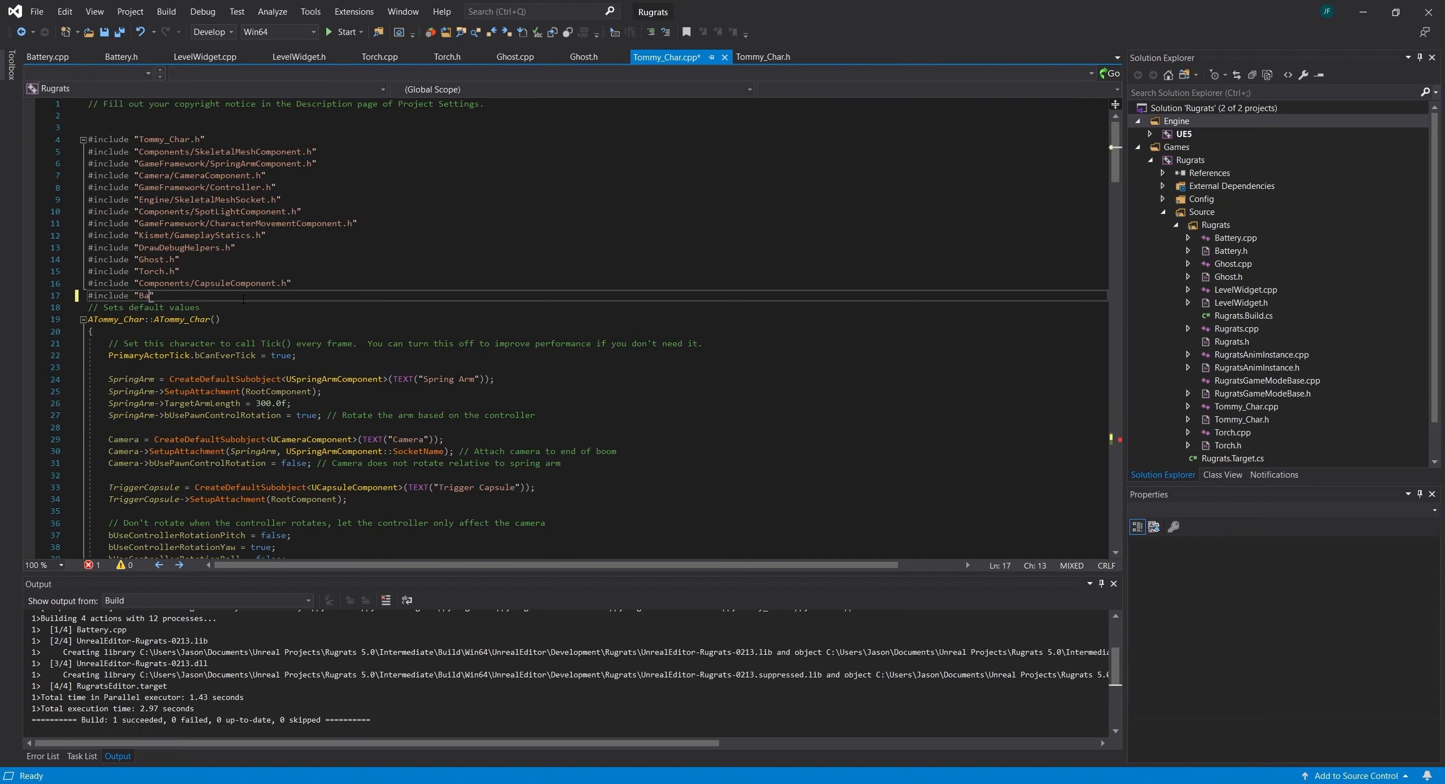
{"action": "type", "text": "AB"}
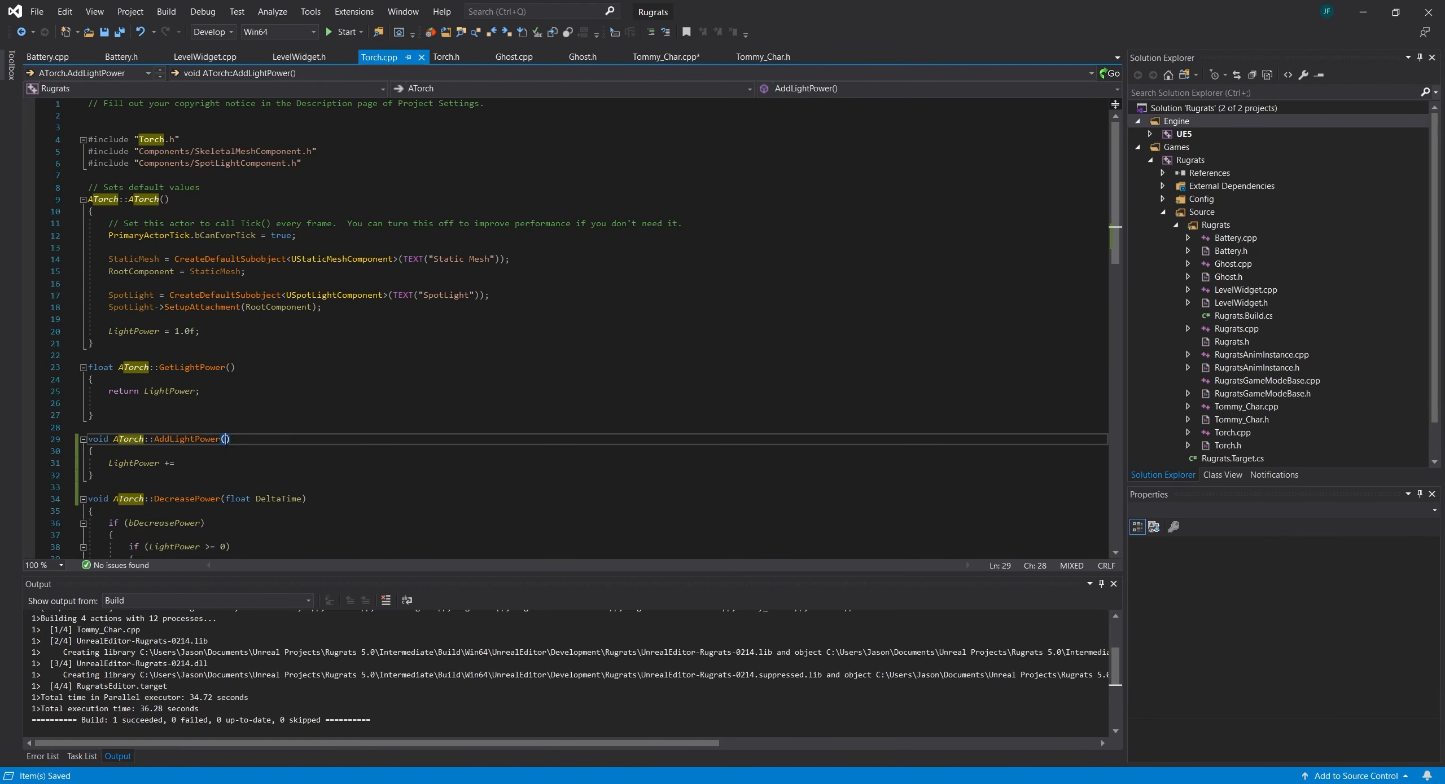
Give ATorch::AddLightPower in Torch.cpp a float parameter
{"action": "type", "text": "float"}
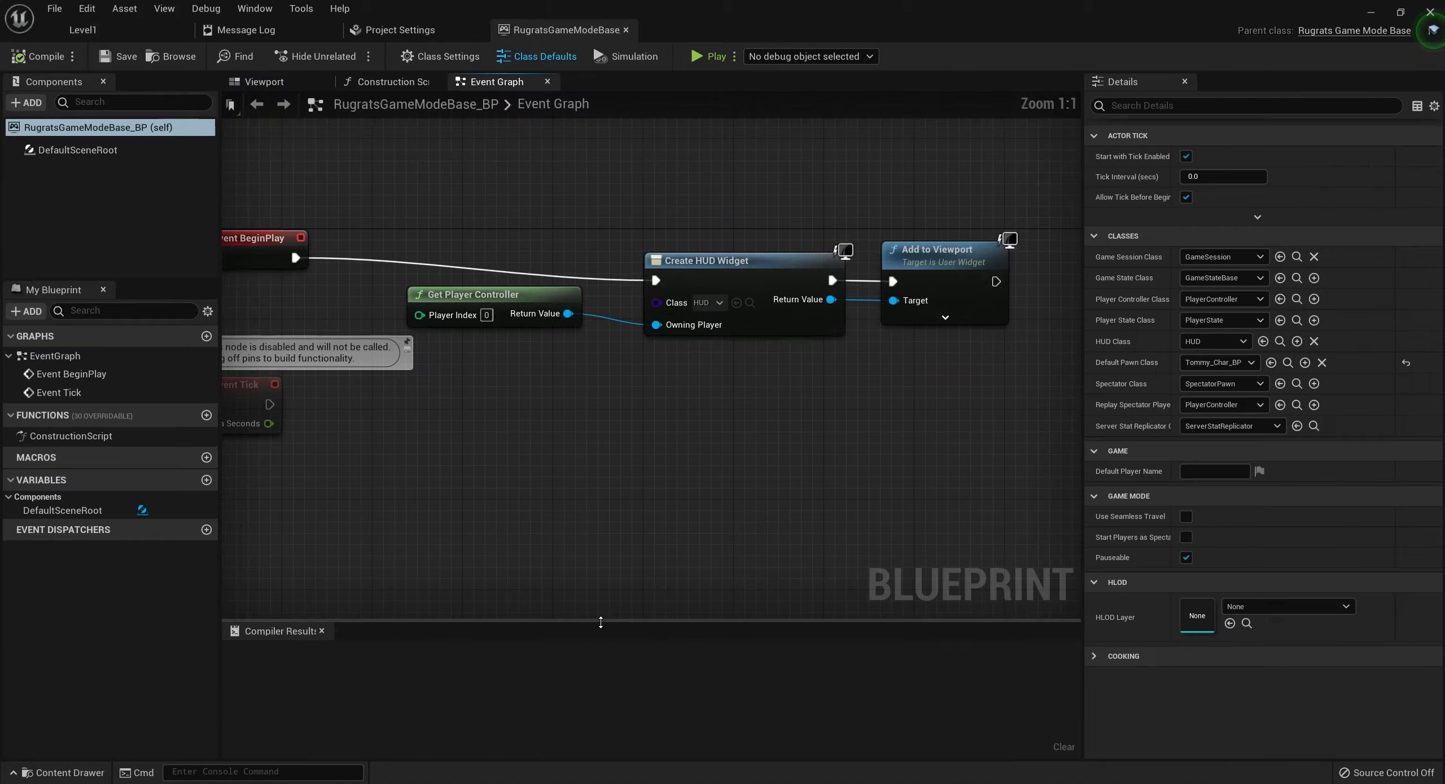
In RugratsGameModeBase_BP's event graph, search for "play" and add a sound-playing node to the BeginPlay logic
{"action": "left_click_drag", "start_coordinate": [338, 375], "coordinate": [503, 199]}
{"action": "type", "text": "play"}
{"action": "left_click", "coordinate": [502, 530]}
{"action": "left_click_drag", "start_coordinate": [338, 376], "coordinate": [699, 398]}
{"action": "left_click", "coordinate": [288, 359]}
{"action": "right_click_drag", "start_coordinate": [265, 289], "coordinate": [410, 272]}
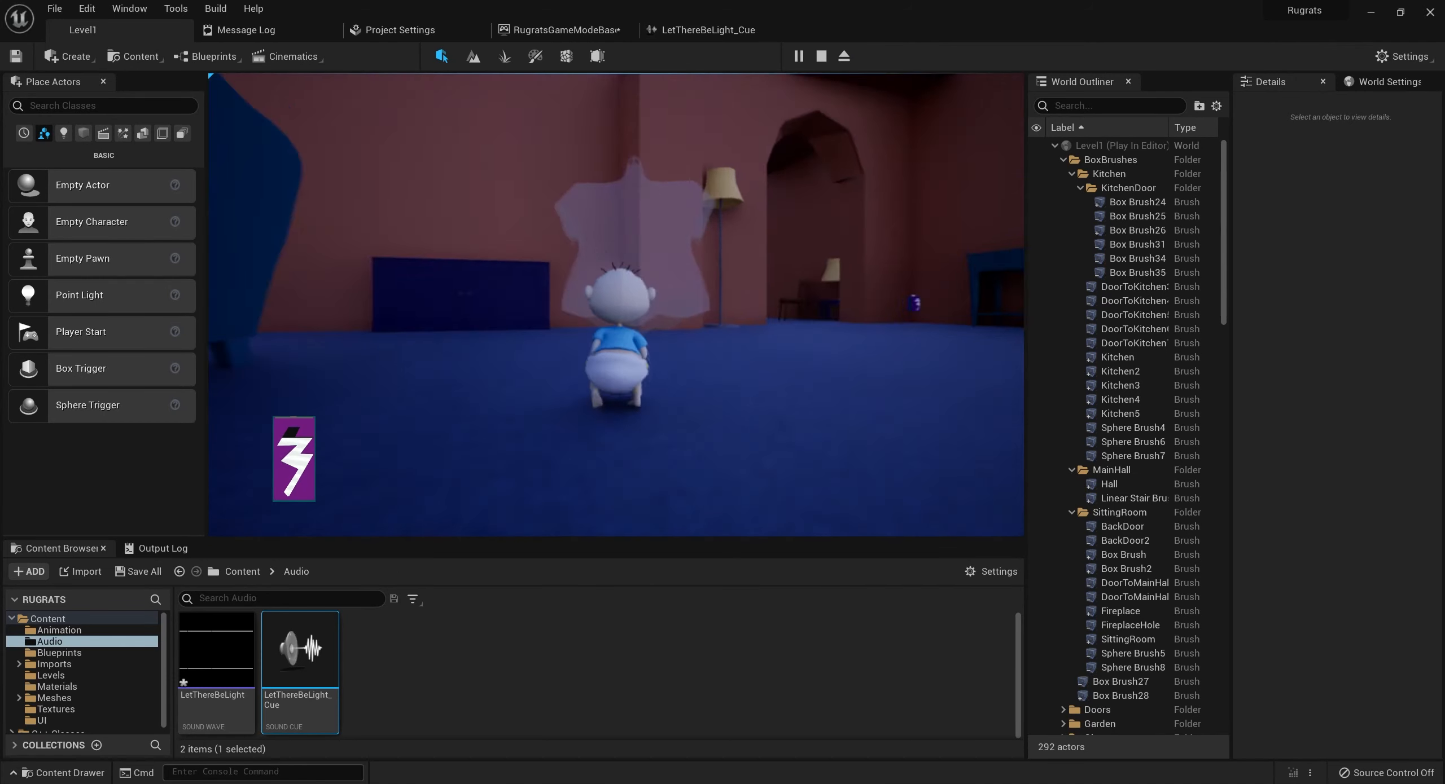
Play-test Level1 and the House level, walking Tommy through the rooms and down the stairs
{"action": "key", "text": "w"}
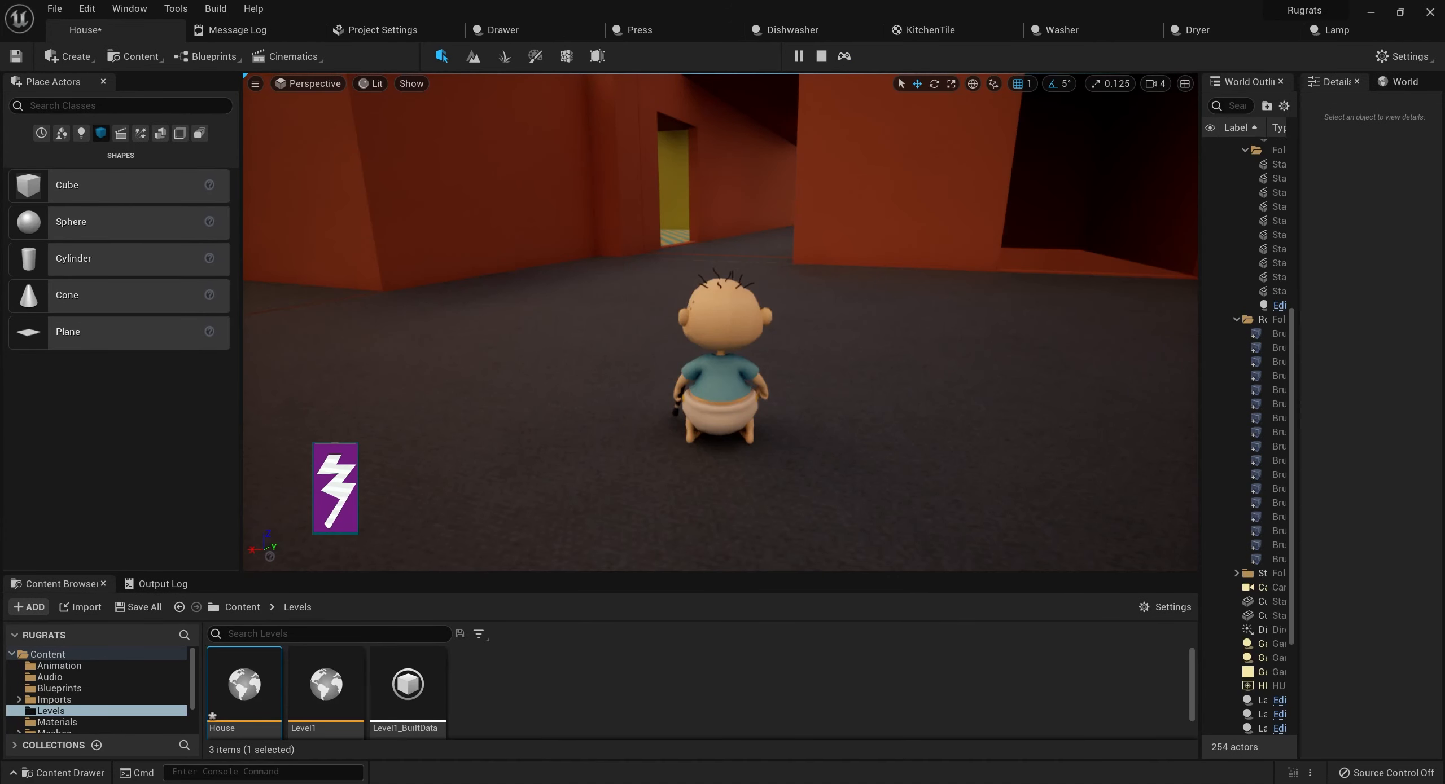
{"action": "key", "text": "F8"}
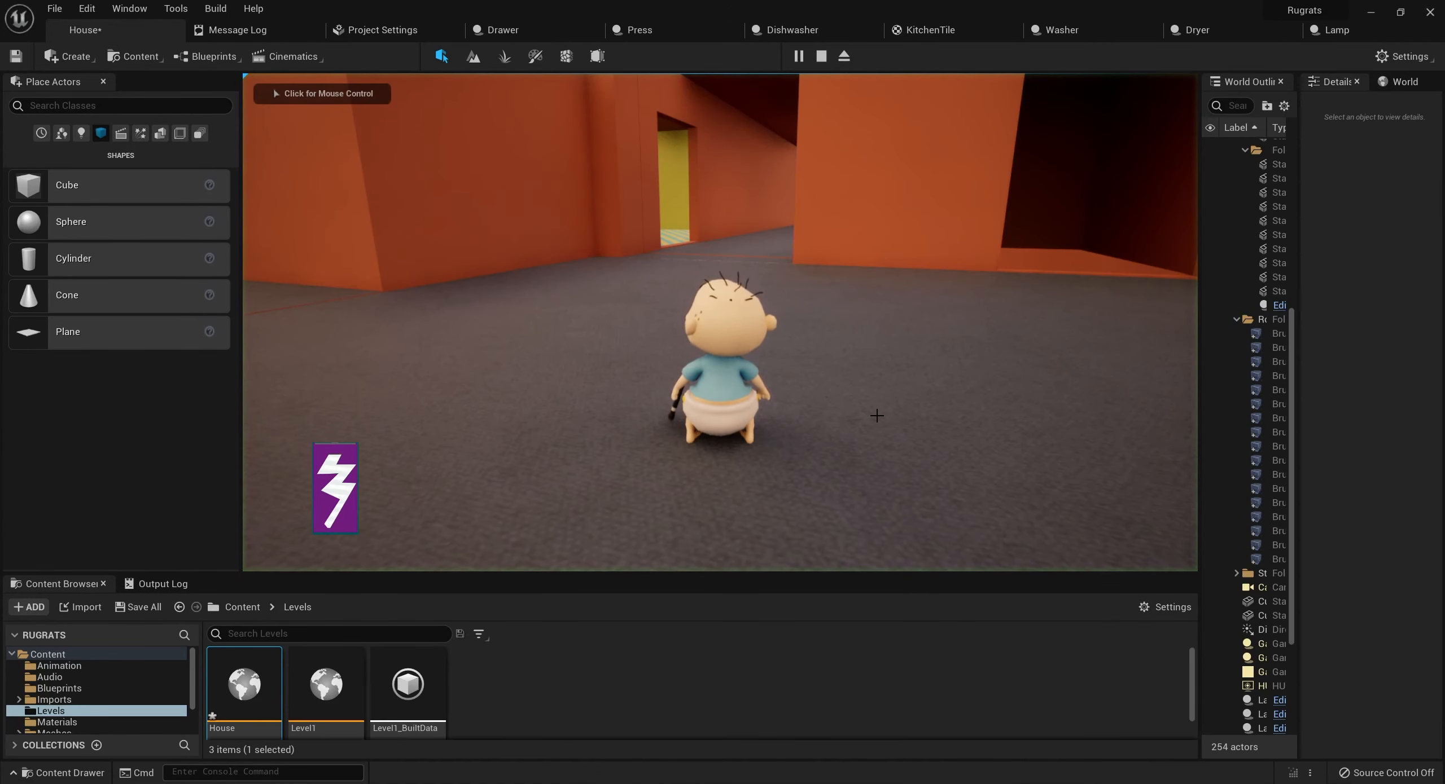
{"action": "left_click", "coordinate": [720, 323]}
{"action": "key", "text": "w"}
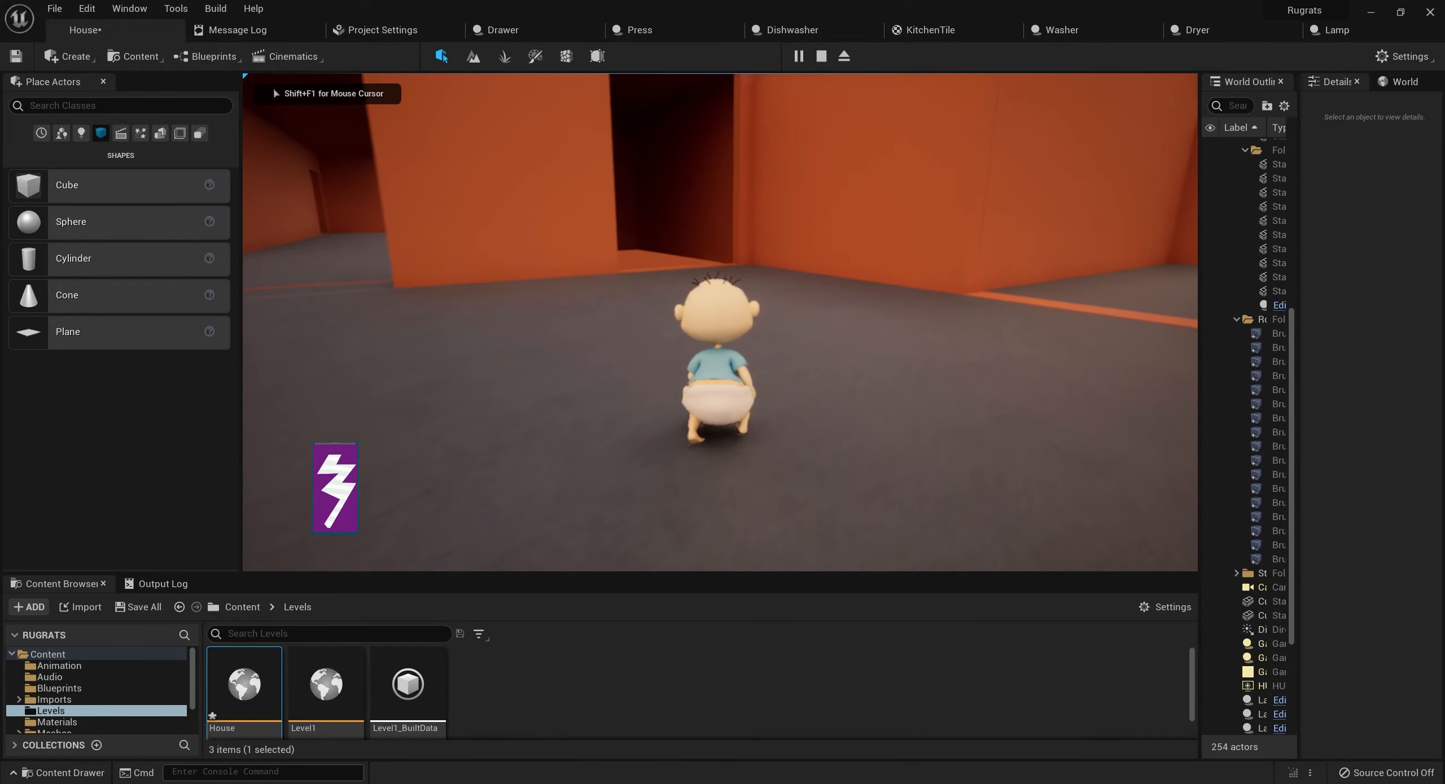
{"action": "key", "text": "w"}
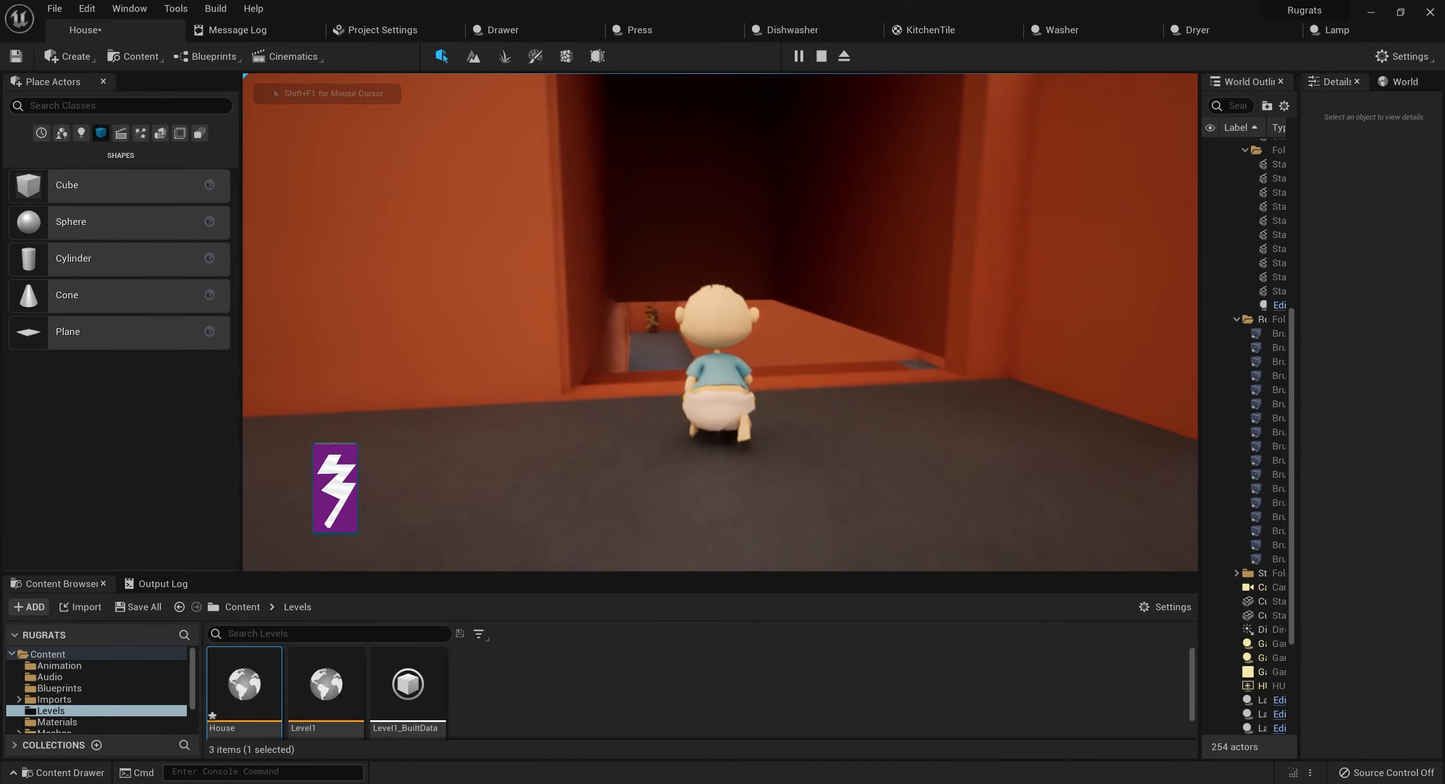
{"action": "key", "text": "w"}
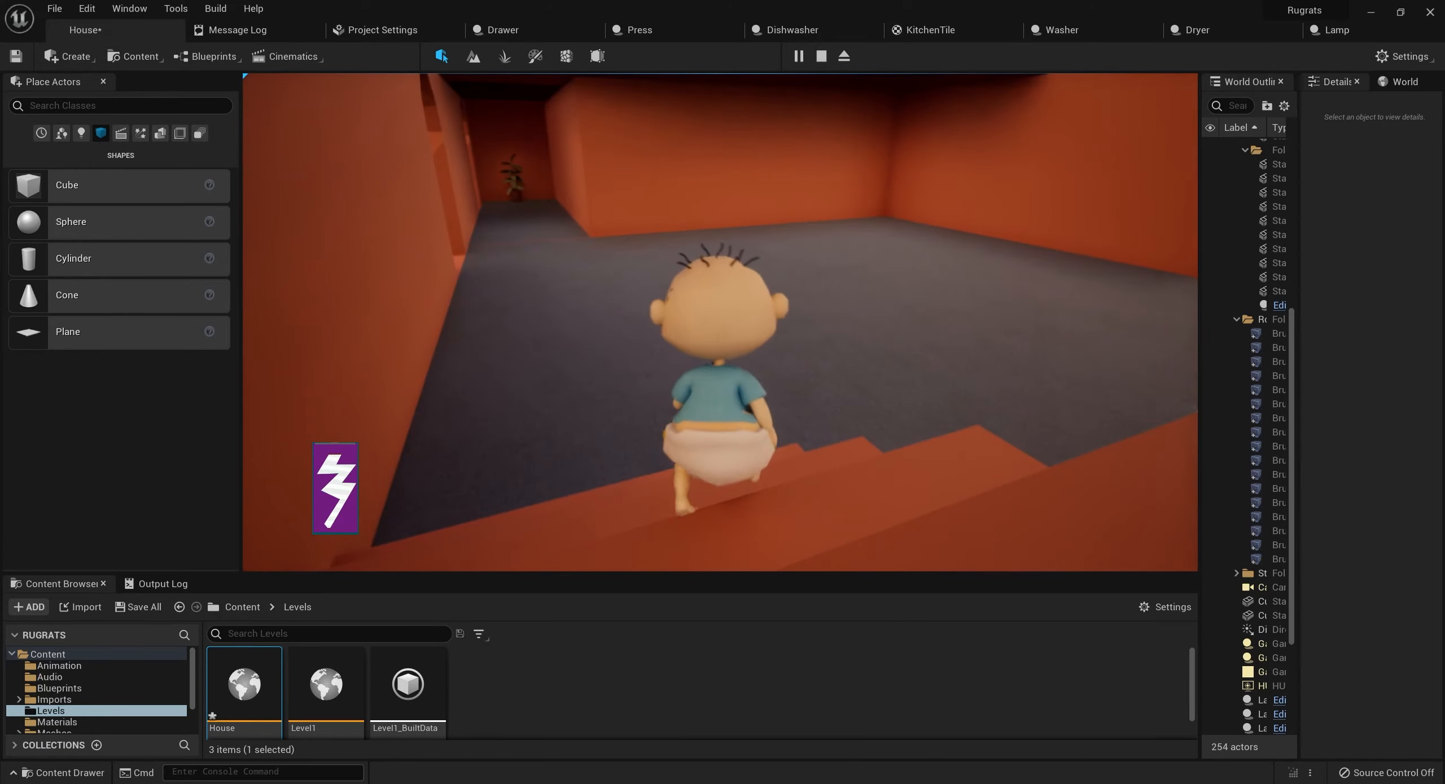
{"action": "key", "text": "w"}
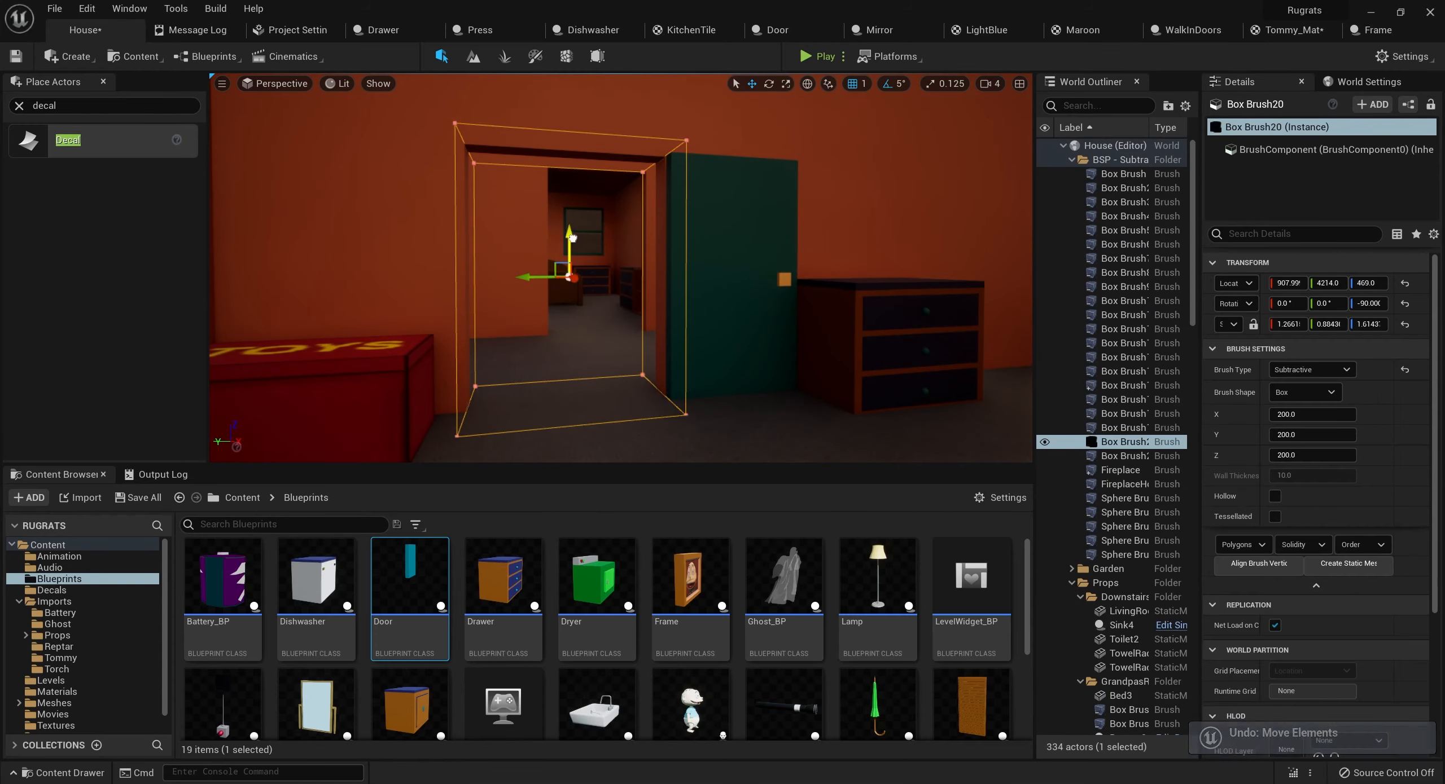
Select the door and the neighbouring pieces around the bedroom doorway, and undo the last change
{"action": "left_click", "coordinate": [662, 254]}
{"action": "left_click", "coordinate": [728, 266], "text": "ctrl"}
{"action": "right_click_drag", "start_coordinate": [728, 265], "coordinate": [677, 265]}
{"action": "left_click", "coordinate": [756, 260]}
{"action": "mouse_move", "coordinate": [621, 316]}
{"action": "right_mouse_down"}
{"action": "mouse_move", "coordinate": [733, 316]}
{"action": "mouse_move", "coordinate": [587, 386]}
{"action": "mouse_move", "coordinate": [689, 271]}
{"action": "mouse_move", "coordinate": [661, 257]}
{"action": "mouse_move", "coordinate": [716, 264]}
{"action": "mouse_move", "coordinate": [581, 258]}
{"action": "mouse_move", "coordinate": [648, 353]}
{"action": "mouse_move", "coordinate": [580, 264]}
{"action": "mouse_move", "coordinate": [551, 265]}
{"action": "right_mouse_up"}
{"action": "left_click", "coordinate": [678, 271]}
{"action": "left_click", "coordinate": [643, 294], "text": "ctrl"}
{"action": "key", "text": "ctrl+z"}
{"action": "left_click", "coordinate": [647, 352]}
{"action": "left_click", "coordinate": [565, 265], "text": "ctrl"}
{"action": "left_click", "coordinate": [551, 266]}
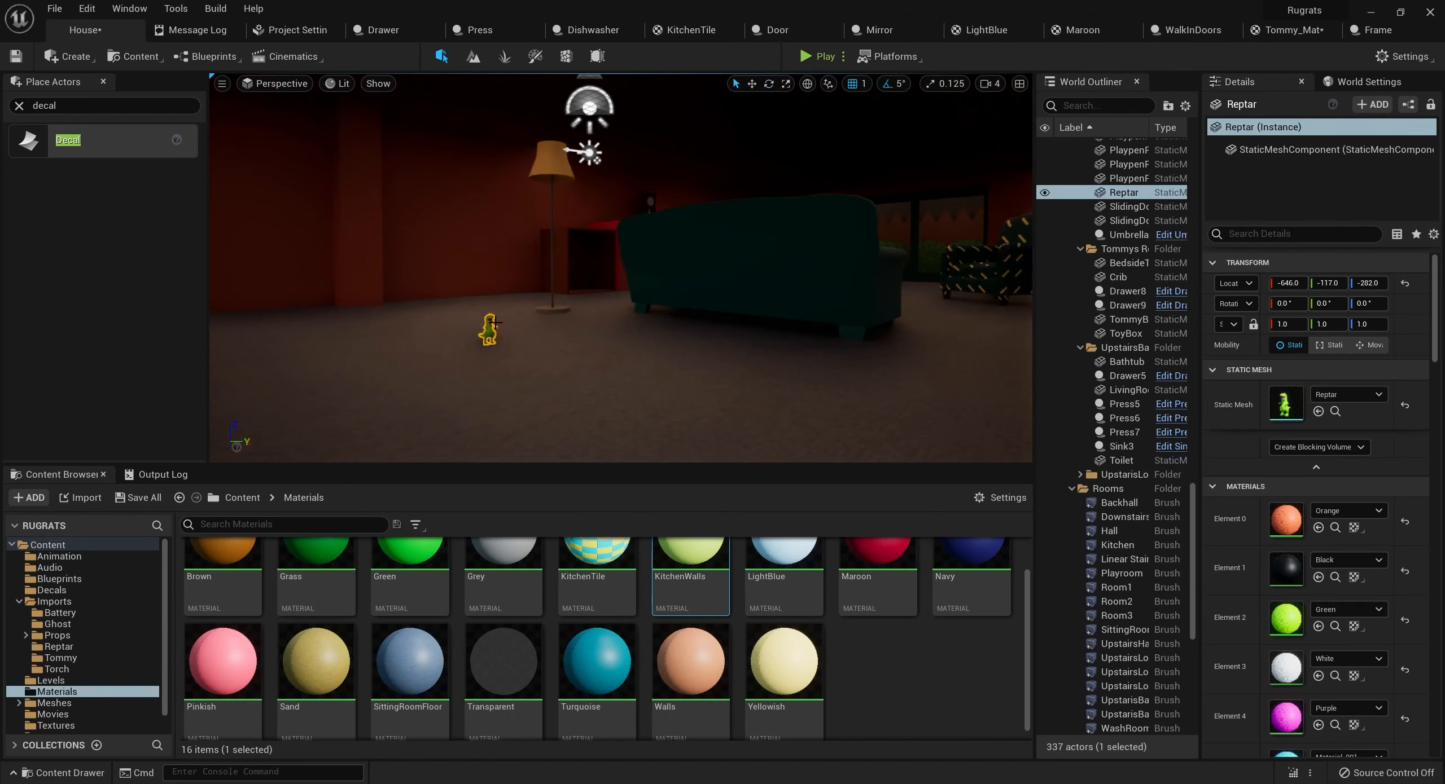
Duplicate the Reptar toy and stand the copy, turned to -180°, on the teal surface upstairs
{"action": "key", "text": "ctrl+d"}
{"action": "mouse_move", "coordinate": [586, 271]}
{"action": "right_mouse_down"}
{"action": "mouse_move", "coordinate": [795, 243]}
{"action": "mouse_move", "coordinate": [864, 264]}
{"action": "mouse_move", "coordinate": [734, 282]}
{"action": "mouse_move", "coordinate": [648, 355]}
{"action": "mouse_move", "coordinate": [570, 268]}
{"action": "right_mouse_up"}
{"action": "key", "text": "ctrl+z"}
{"action": "left_click_drag", "start_coordinate": [569, 268], "coordinate": [570, 272]}
{"action": "right_click_drag", "start_coordinate": [569, 272], "coordinate": [602, 338]}
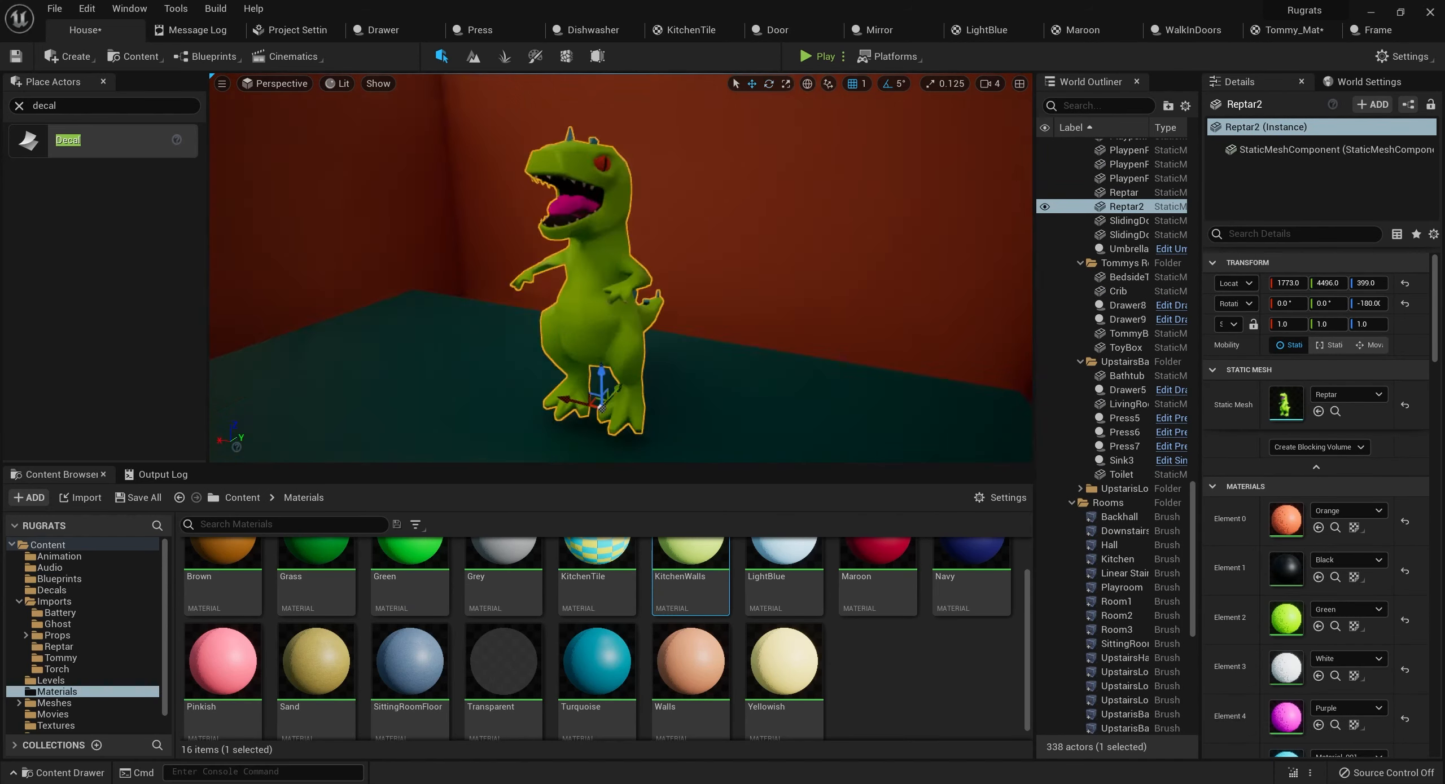
{"action": "left_click_drag", "start_coordinate": [601, 383], "coordinate": [395, 384]}
Move the Reptar copy to a different folder in the World Outliner
{"action": "right_click", "coordinate": [1148, 275]}
{"action": "mouse_move", "coordinate": [1179, 771]}
{"action": "left_click", "coordinate": [1087, 622]}
Search the World Outliner for "player" and select the PlayerStart actor
{"action": "right_click_drag", "start_coordinate": [677, 271], "coordinate": [733, 271]}
{"action": "left_click", "coordinate": [1105, 106]}
{"action": "type", "text": "player"}
{"action": "left_click", "coordinate": [1123, 160]}
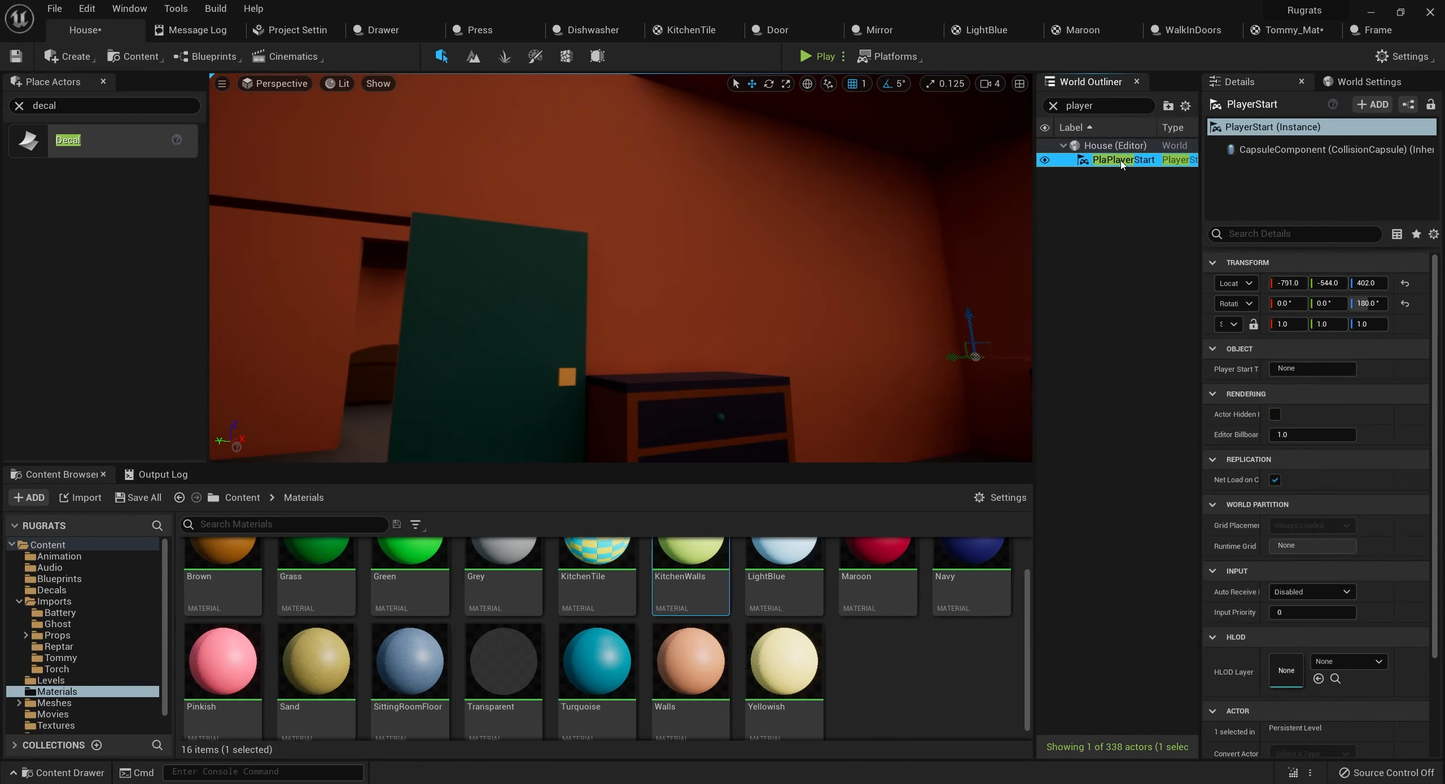
{"action": "right_click_drag", "start_coordinate": [620, 271], "coordinate": [748, 298]}
{"action": "mouse_move", "coordinate": [621, 271]}
{"action": "right_mouse_down"}
{"action": "mouse_move", "coordinate": [677, 271]}
{"action": "mouse_move", "coordinate": [649, 266]}
{"action": "right_mouse_up"}
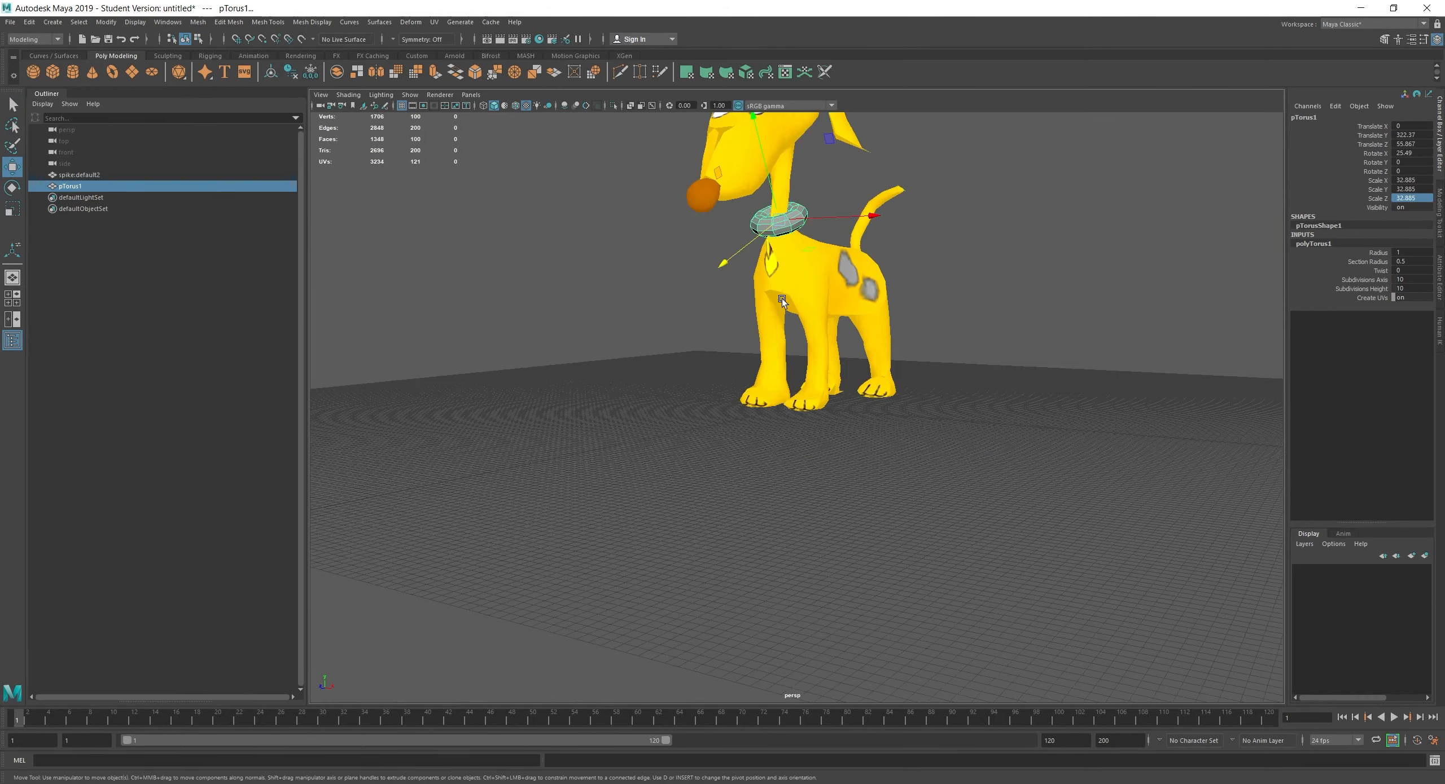
In Maya, add a cylinder beside Spike's collar, flatten it to a disc about 22.7 by 1.5 and turn it upright as a tag
{"action": "key", "text": "w"}
{"action": "left_click_drag", "start_coordinate": [619, 273], "coordinate": [909, 424], "text": "alt"}
{"action": "left_click", "coordinate": [736, 419]}
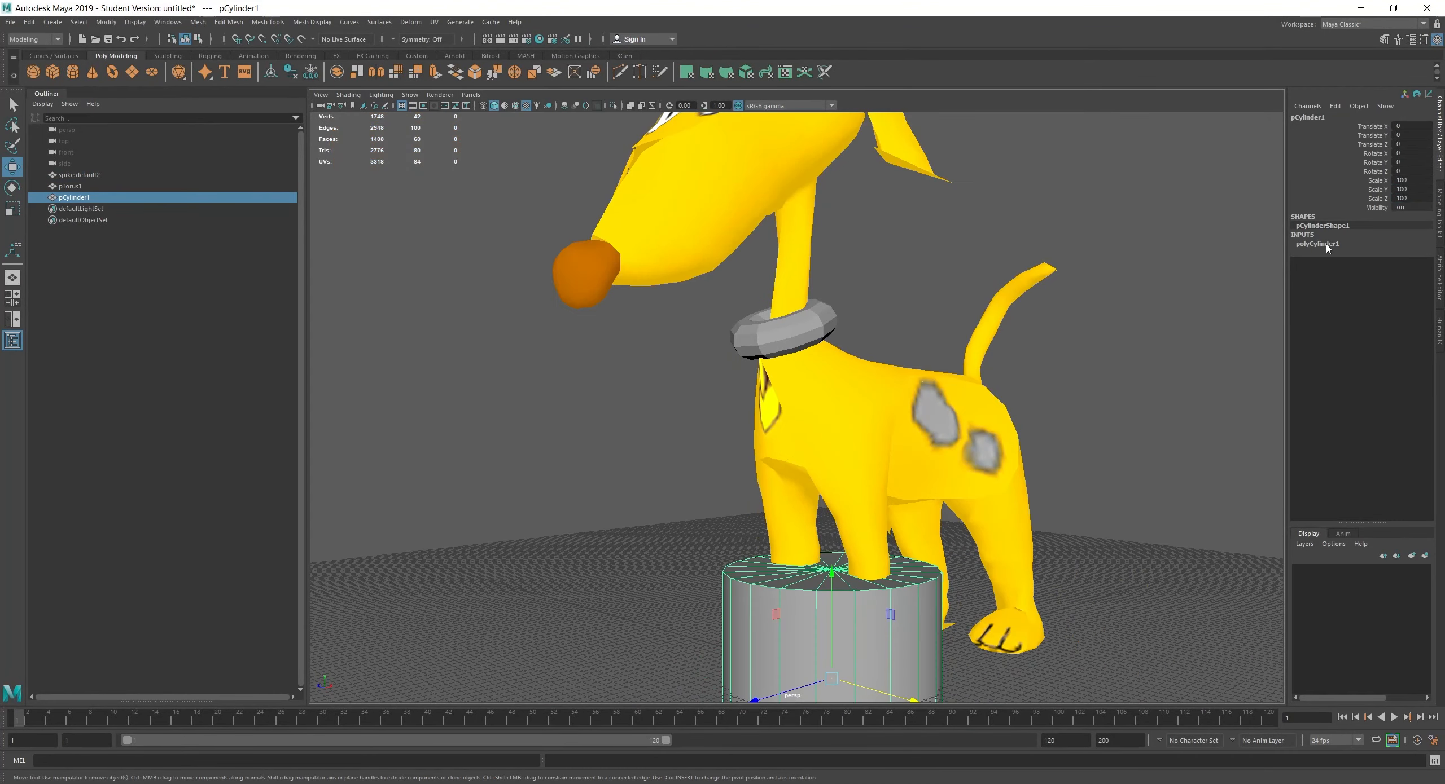
{"action": "key", "text": "e"}
{"action": "left_click_drag", "start_coordinate": [750, 605], "coordinate": [948, 547]}
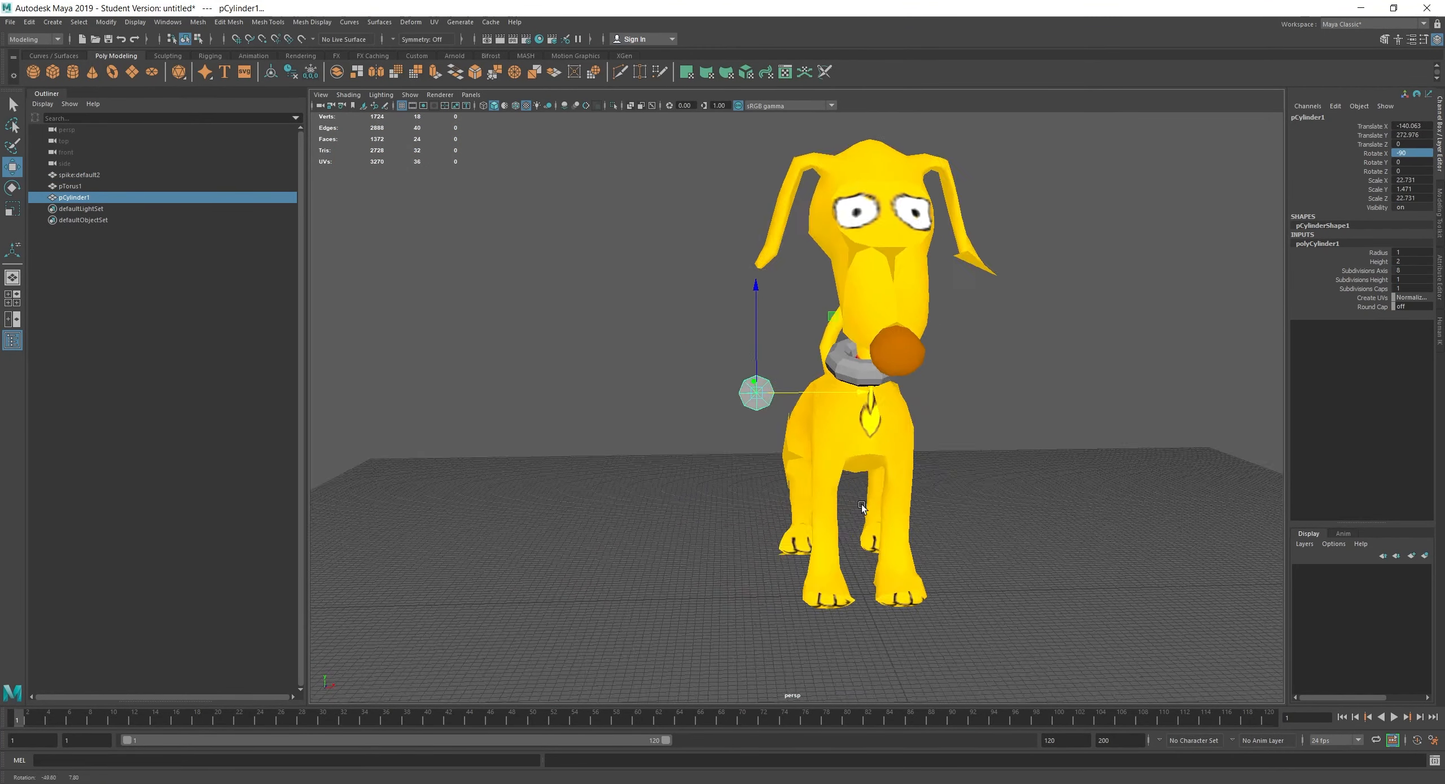
{"action": "left_click_drag", "start_coordinate": [861, 504], "coordinate": [688, 413], "text": "alt"}
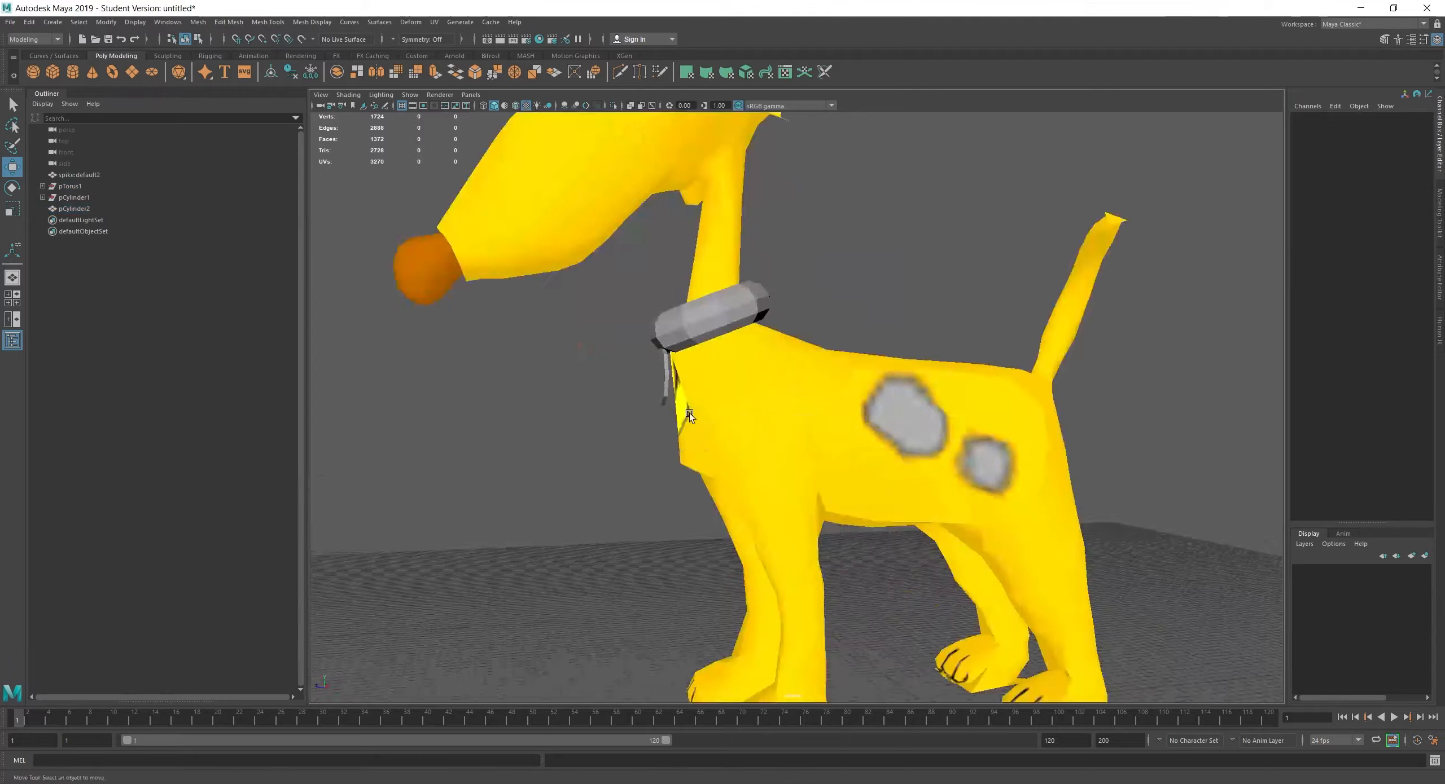
Create a red Lambert material in the Hypershade and assign it to Spike's collar
{"action": "left_click", "coordinate": [689, 413]}
{"action": "left_click", "coordinate": [711, 319], "text": "shift"}
{"action": "left_click_drag", "start_coordinate": [626, 283], "coordinate": [783, 361]}
{"action": "left_click_drag", "start_coordinate": [688, 413], "coordinate": [971, 389], "text": "alt"}
{"action": "left_click", "coordinate": [168, 22]}
{"action": "mouse_move", "coordinate": [197, 73]}
{"action": "left_click", "coordinate": [338, 85]}
{"action": "left_click", "coordinate": [107, 208]}
{"action": "left_click", "coordinate": [260, 277]}
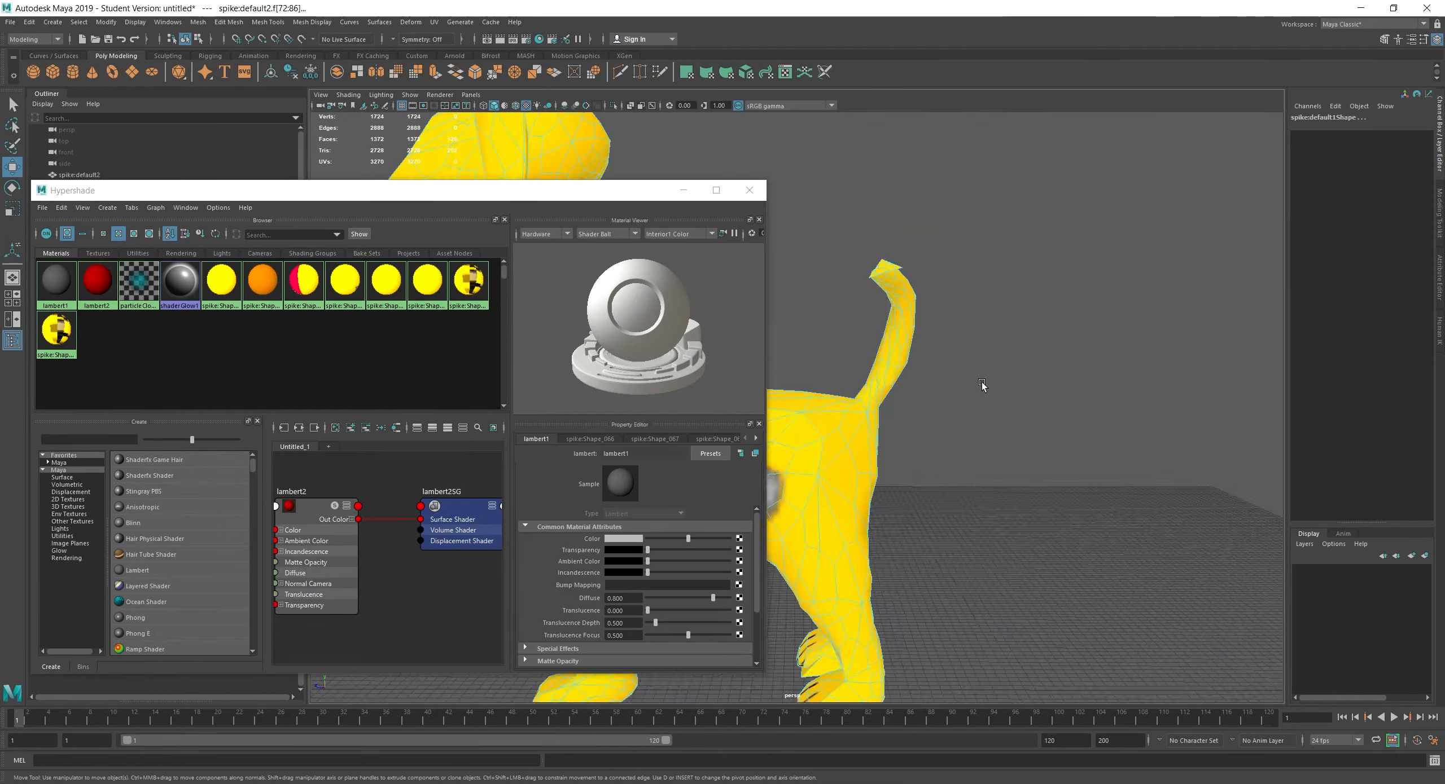
{"action": "right_click", "coordinate": [105, 296]}
{"action": "right_click_drag", "start_coordinate": [105, 295], "coordinate": [104, 261]}
Merge vertices around the old eye area of Spike's face with a distance threshold of 1
{"action": "left_click_drag", "start_coordinate": [813, 440], "coordinate": [880, 446], "text": "alt"}
{"action": "left_click_drag", "start_coordinate": [882, 387], "coordinate": [1048, 516]}
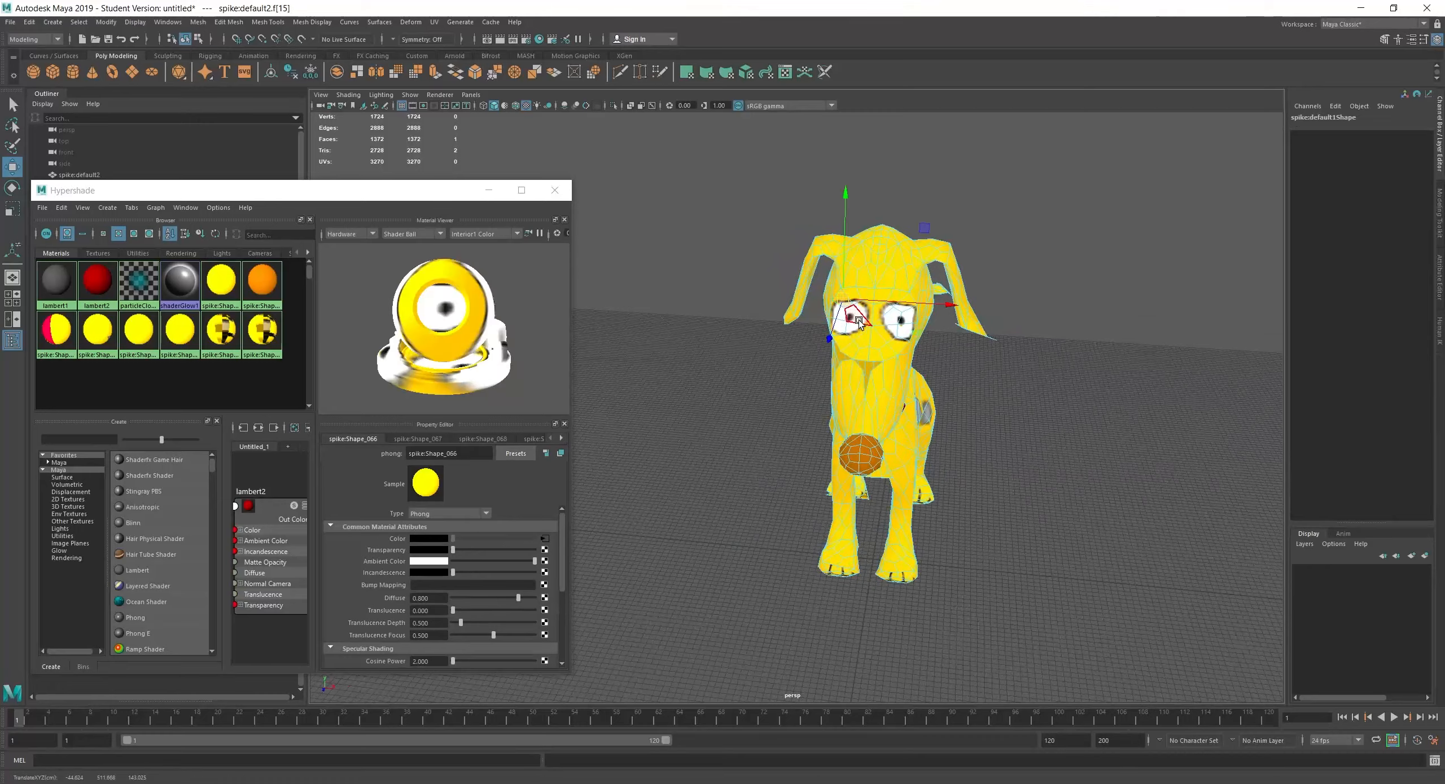
{"action": "scroll", "coordinate": [903, 364], "scroll_direction": "up", "scroll_amount": 3}
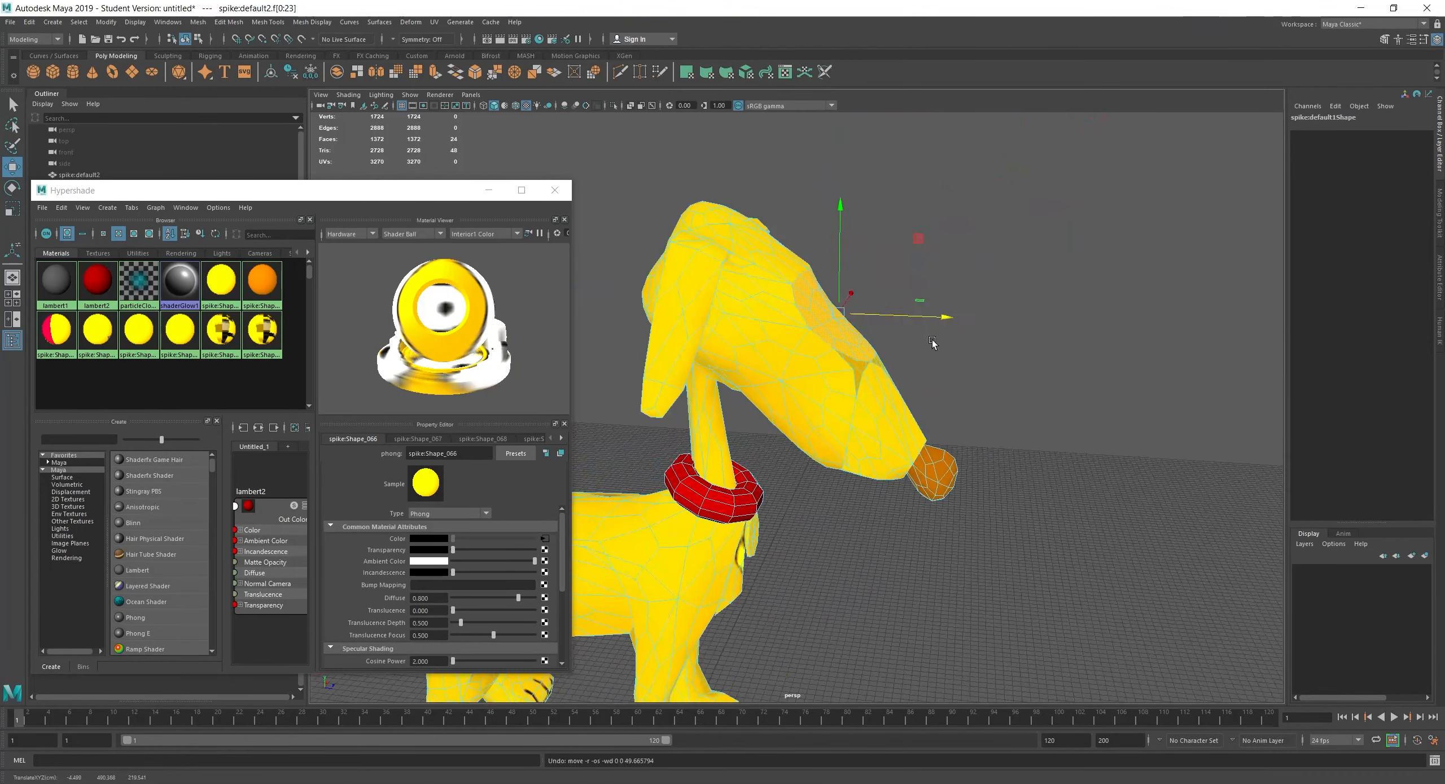
{"action": "right_click_drag", "start_coordinate": [812, 361], "coordinate": [970, 377], "text": "shift"}
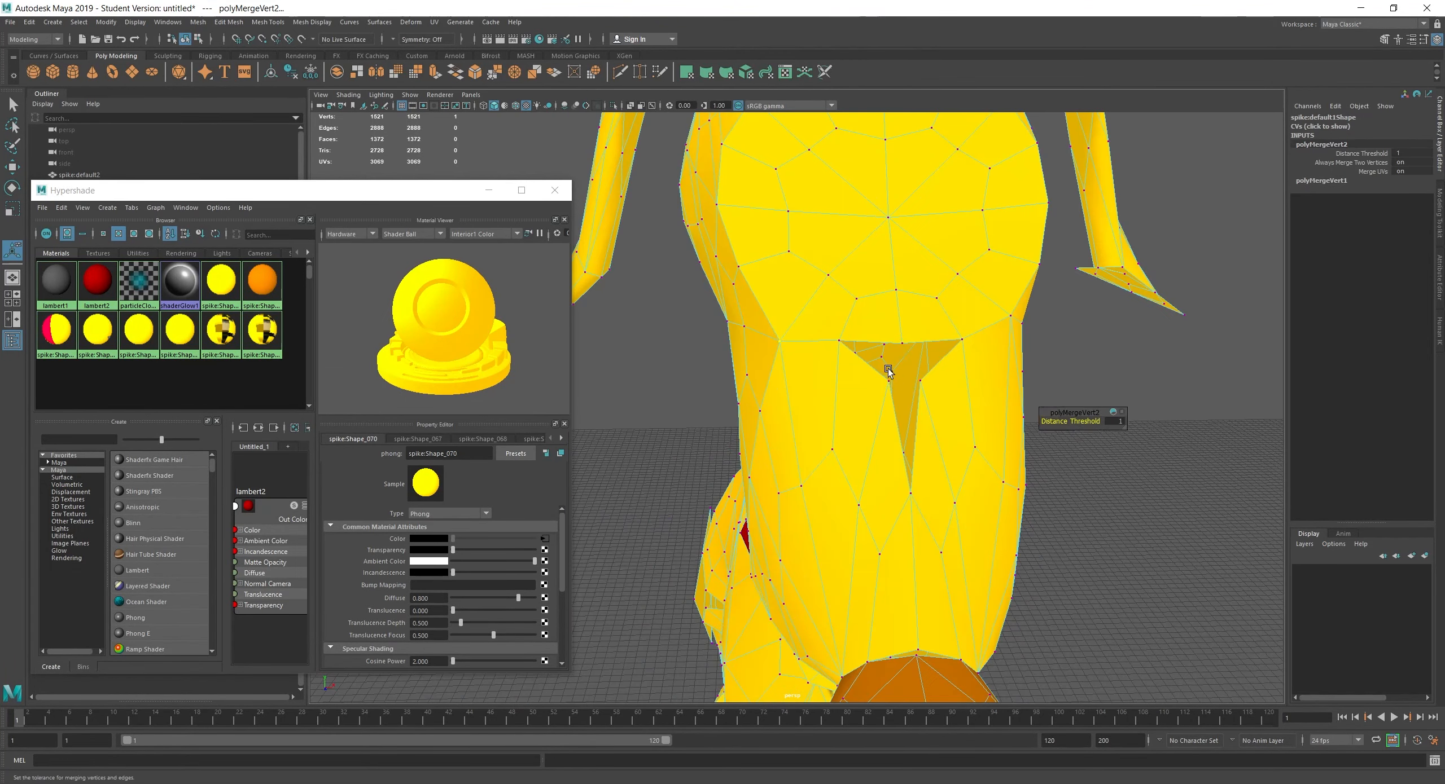
{"action": "key", "text": "g"}
{"action": "scroll", "coordinate": [926, 441], "scroll_direction": "down", "scroll_amount": 4}
{"action": "key", "text": "w"}
{"action": "left_click_drag", "start_coordinate": [926, 442], "coordinate": [848, 302], "text": "alt"}
{"action": "right_click_drag", "start_coordinate": [849, 302], "coordinate": [848, 263]}
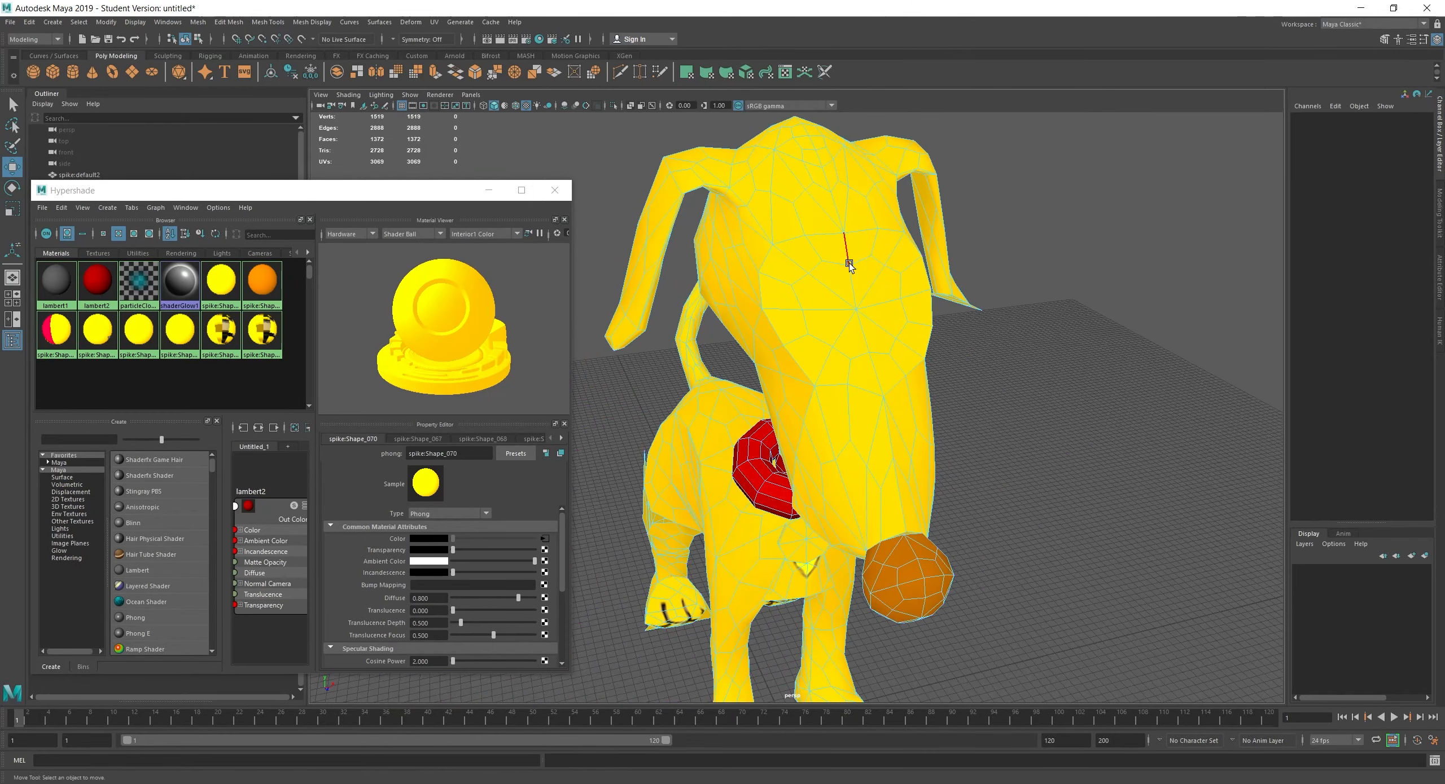
Select and merge the loose vertices along the top of Spike's snout
{"action": "right_click_drag", "start_coordinate": [882, 353], "coordinate": [836, 353]}
{"action": "scroll", "coordinate": [836, 353], "scroll_direction": "up", "scroll_amount": 4}
{"action": "left_click", "coordinate": [777, 388]}
{"action": "left_click", "coordinate": [736, 201], "text": "shift"}
{"action": "left_click", "coordinate": [882, 325], "text": "shift"}
{"action": "left_click_drag", "start_coordinate": [790, 282], "coordinate": [939, 296], "text": "alt"}
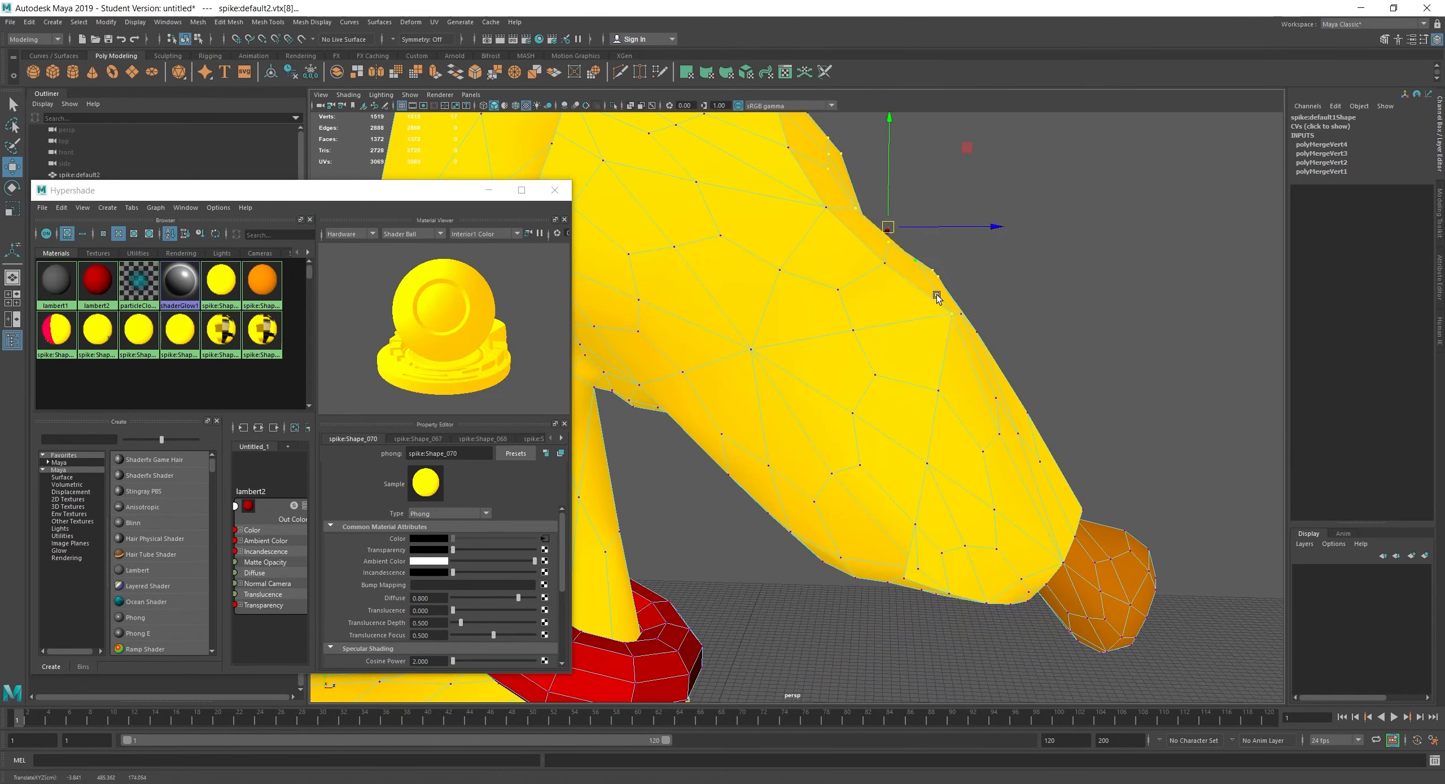
Merge the separated vertex pairs along the seams on the other side of Spike's head
{"action": "scroll", "coordinate": [931, 355], "scroll_direction": "down", "scroll_amount": 3}
{"action": "left_click_drag", "start_coordinate": [931, 355], "coordinate": [751, 355], "text": "alt"}
{"action": "scroll", "coordinate": [751, 282], "scroll_direction": "up", "scroll_amount": 5}
{"action": "left_click", "coordinate": [756, 255]}
{"action": "left_click", "coordinate": [761, 171], "text": "shift"}
{"action": "left_click_drag", "start_coordinate": [832, 259], "coordinate": [749, 317]}
{"action": "key", "text": "g"}
{"action": "scroll", "coordinate": [800, 251], "scroll_direction": "up", "scroll_amount": 2}
{"action": "key", "text": "g"}
{"action": "left_click_drag", "start_coordinate": [1037, 262], "coordinate": [887, 294], "text": "alt"}
{"action": "right_click_drag", "start_coordinate": [886, 380], "coordinate": [1038, 416], "text": "shift"}
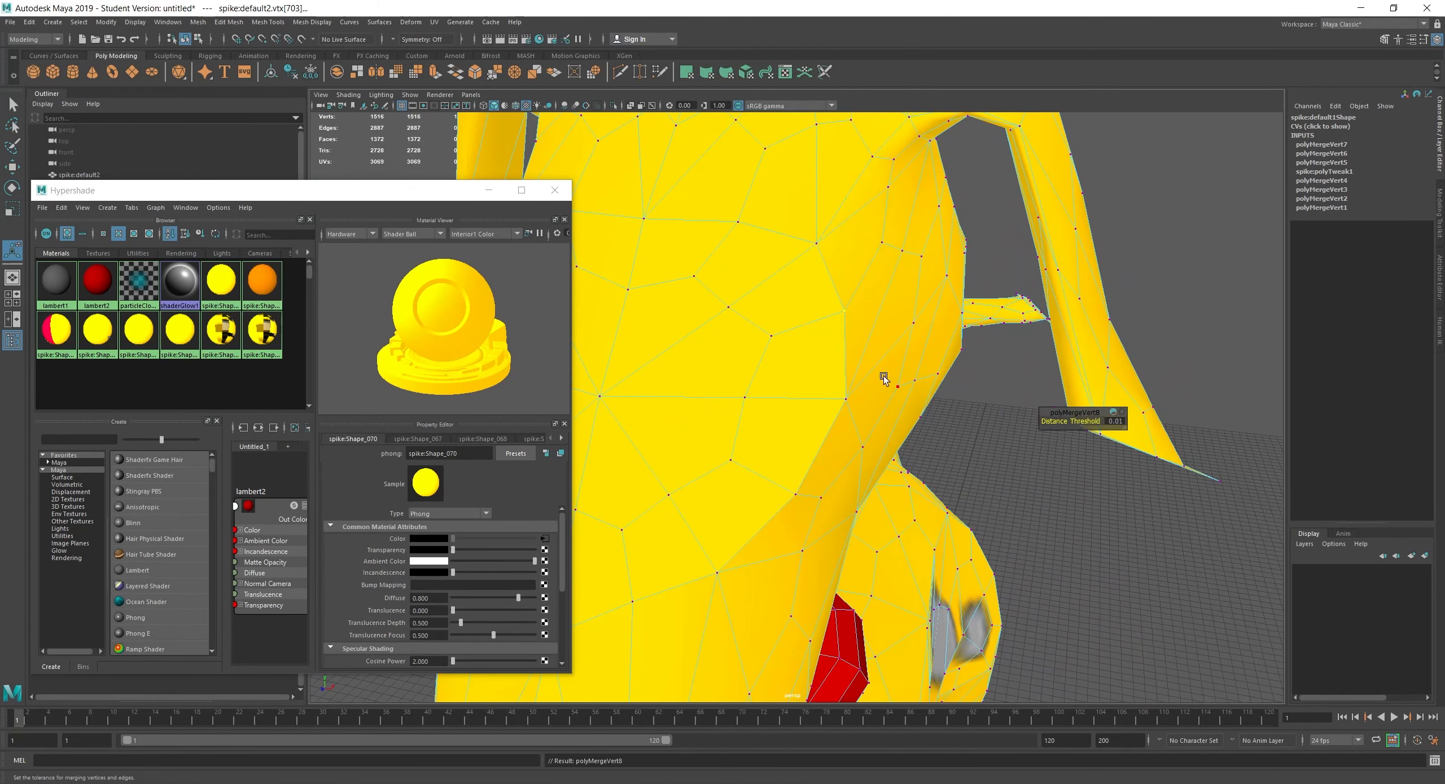
Merge further vertex pairs around the remaining gaps in Spike's mesh
{"action": "left_click_drag", "start_coordinate": [887, 381], "coordinate": [937, 388], "text": "alt"}
{"action": "left_click", "coordinate": [874, 389]}
{"action": "left_click_drag", "start_coordinate": [891, 537], "coordinate": [748, 378], "text": "alt"}
{"action": "key", "text": "g"}
{"action": "scroll", "coordinate": [754, 551], "scroll_direction": "down", "scroll_amount": 3}
{"action": "scroll", "coordinate": [790, 606], "scroll_direction": "up", "scroll_amount": 5}
{"action": "scroll", "coordinate": [790, 564], "scroll_direction": "down", "scroll_amount": 3}
{"action": "key", "text": "g"}
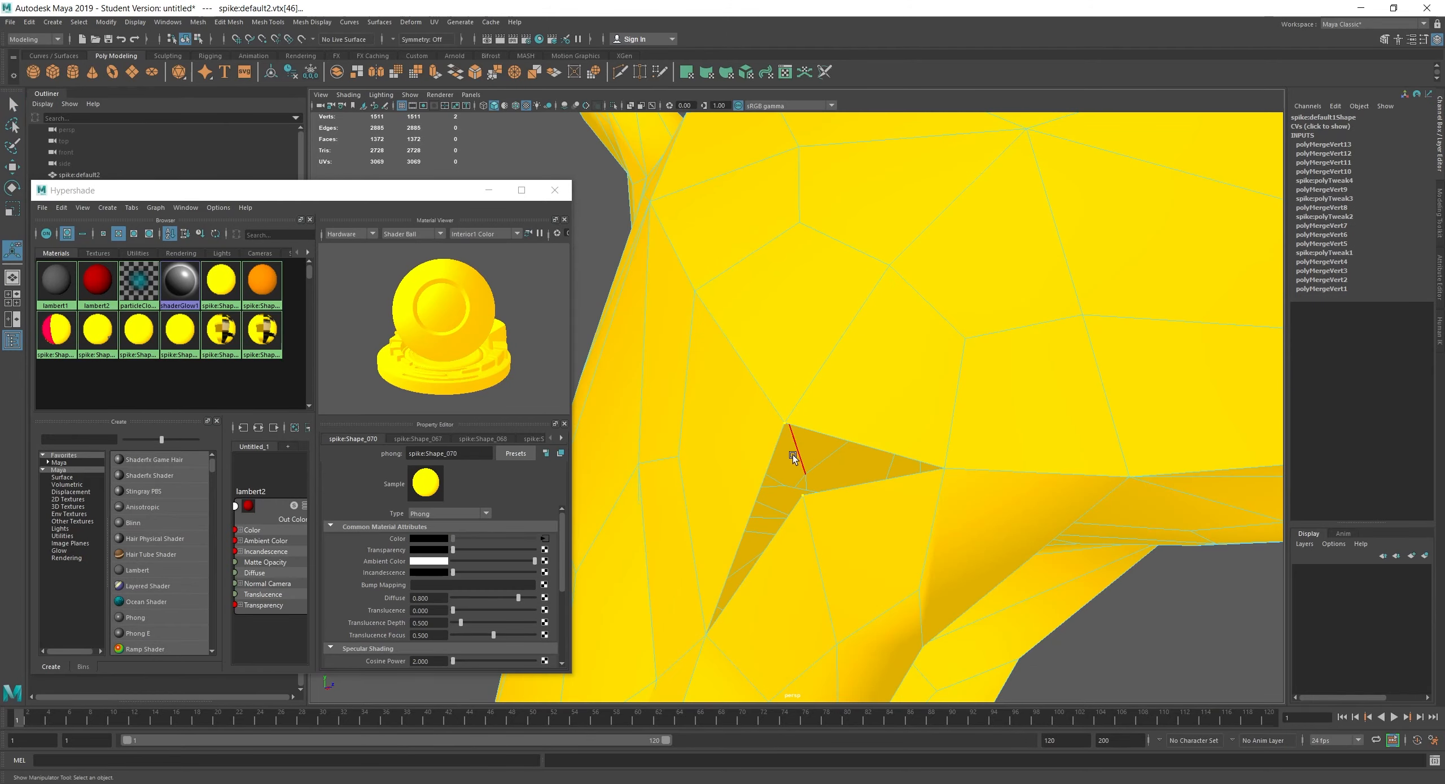
Merge the corner vertices of the triangular gap in Spike's body where the surfaces meet
{"action": "left_click_drag", "start_coordinate": [790, 445], "coordinate": [799, 500]}
{"action": "mouse_move", "coordinate": [799, 500]}
{"action": "left_mouse_down", "text": "alt"}
{"action": "mouse_move", "coordinate": [906, 507]}
{"action": "mouse_move", "coordinate": [796, 476]}
{"action": "left_mouse_up", "text": "alt"}
{"action": "left_click", "coordinate": [906, 506]}
{"action": "key", "text": "Delete"}
{"action": "right_click_drag", "start_coordinate": [836, 469], "coordinate": [869, 587]}
{"action": "left_click", "coordinate": [860, 479], "text": "shift"}
{"action": "scroll", "coordinate": [903, 494], "scroll_direction": "up", "scroll_amount": 3}
{"action": "left_click_drag", "start_coordinate": [903, 493], "coordinate": [927, 503], "text": "alt"}
{"action": "left_click_drag", "start_coordinate": [977, 464], "coordinate": [880, 480], "text": "alt"}
{"action": "right_click_drag", "start_coordinate": [881, 480], "coordinate": [818, 480]}
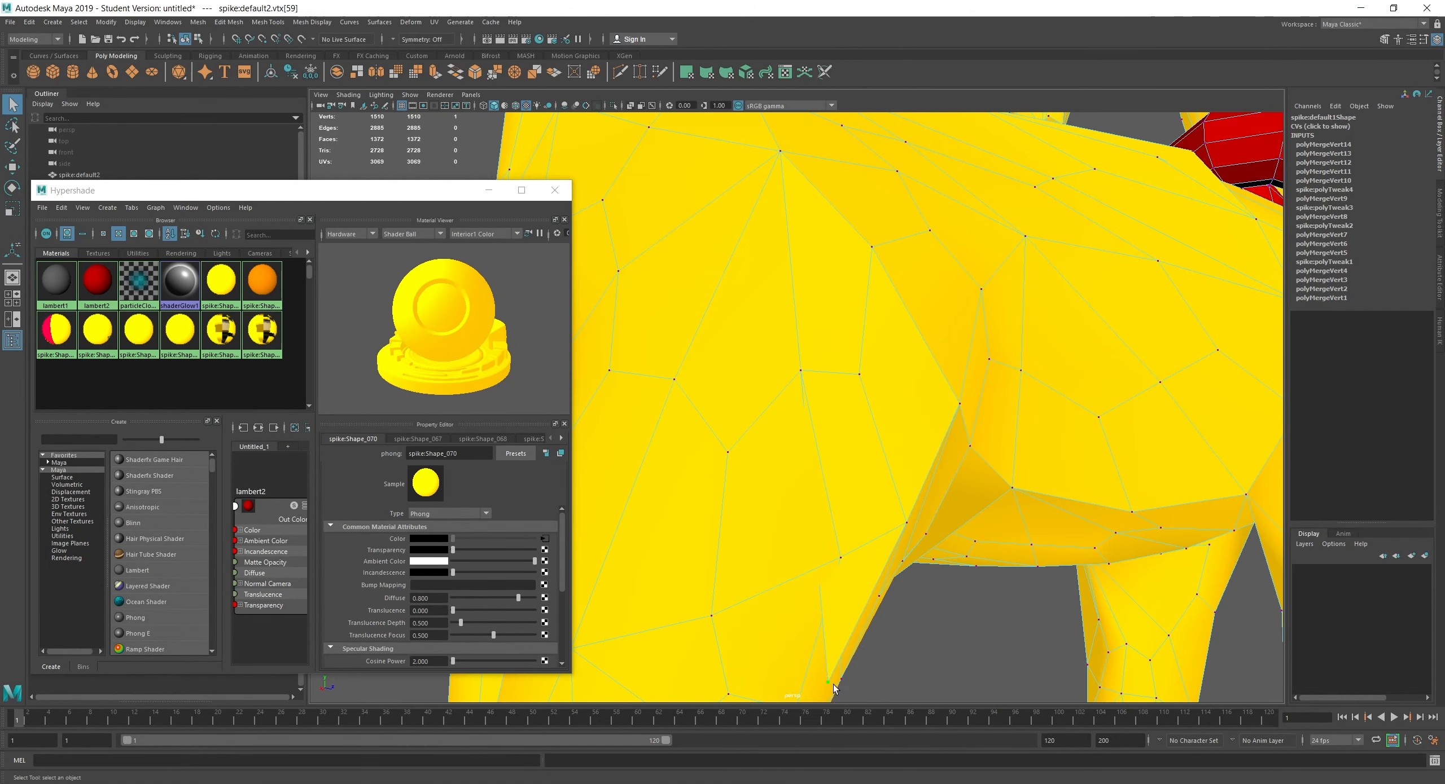
Merge the selected vertices at the gap beside Spike's leg and return the dog mesh to object mode
{"action": "key", "text": "w"}
{"action": "left_click", "coordinate": [229, 22]}
{"action": "left_click", "coordinate": [266, 151]}
{"action": "scroll", "coordinate": [903, 451], "scroll_direction": "down", "scroll_amount": 10}
{"action": "right_click_drag", "start_coordinate": [881, 429], "coordinate": [925, 395]}
{"action": "left_click_drag", "start_coordinate": [903, 440], "coordinate": [1117, 480], "text": "alt"}
{"action": "scroll", "coordinate": [959, 440], "scroll_direction": "down", "scroll_amount": 5}
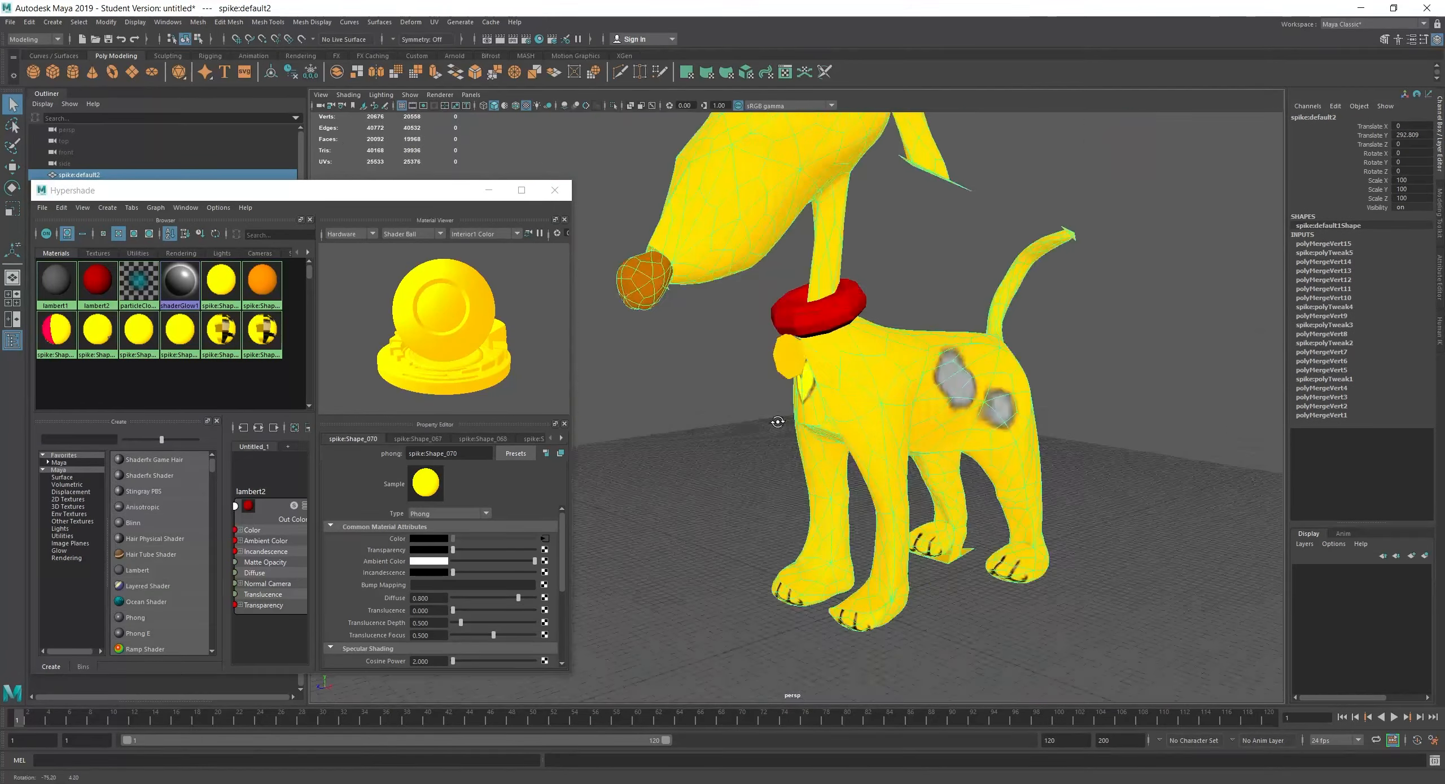
Add a polygon sphere and set its scale to 100 on all axes
{"action": "left_click_drag", "start_coordinate": [846, 426], "coordinate": [926, 409], "text": "alt"}
{"action": "scroll", "coordinate": [926, 409], "scroll_direction": "up", "scroll_amount": 5}
{"action": "middle_click_drag", "start_coordinate": [926, 412], "coordinate": [968, 397], "text": "alt"}
{"action": "left_click_drag", "start_coordinate": [1080, 331], "coordinate": [1001, 413], "text": "alt"}
{"action": "left_click", "coordinate": [33, 71]}
{"action": "left_click_drag", "start_coordinate": [1405, 181], "coordinate": [1405, 199]}
{"action": "type", "text": "100"}
{"action": "key", "text": "Return"}
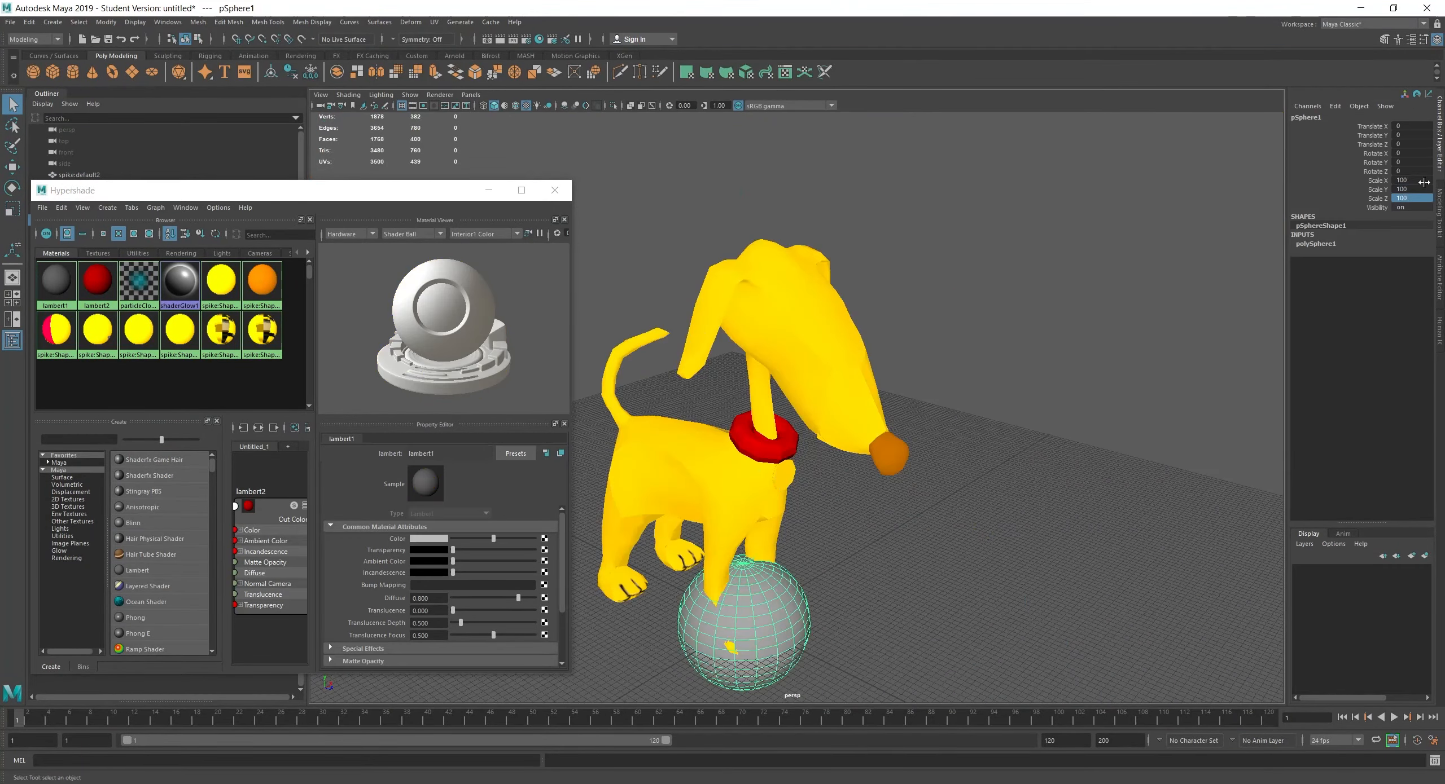
Set the sphere's axis and height subdivisions to 8, and place it on Spike's head at a scale of about 23
{"action": "left_click", "coordinate": [1316, 244]}
{"action": "left_click_drag", "start_coordinate": [1405, 262], "coordinate": [1405, 271]}
{"action": "type", "text": "8e"}
{"action": "left_click_drag", "start_coordinate": [886, 367], "coordinate": [836, 401]}
{"action": "scroll", "coordinate": [847, 384], "scroll_direction": "up", "scroll_amount": 5}
{"action": "left_click_drag", "start_coordinate": [847, 384], "coordinate": [653, 371], "text": "alt"}
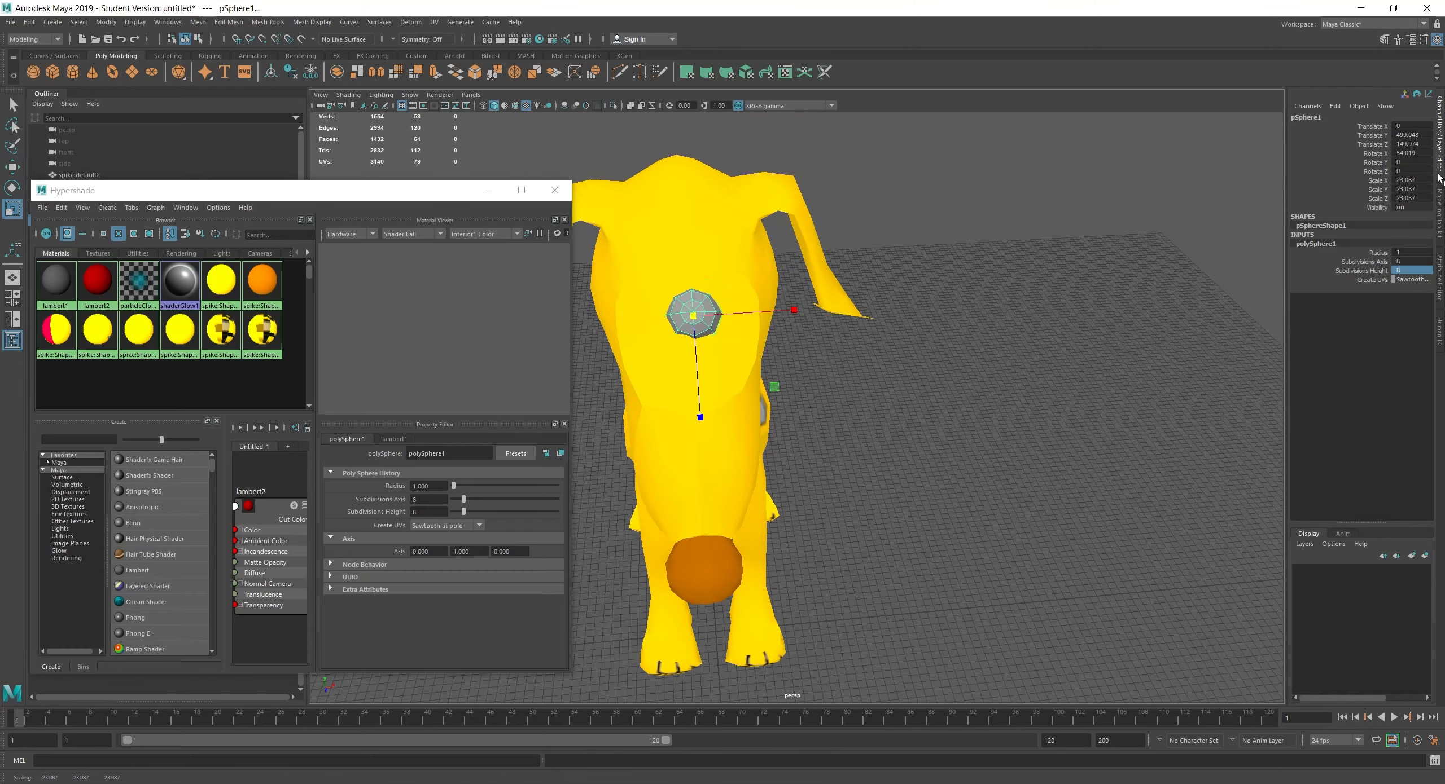
Set the eye sphere's X rotation to 45° and move it to one side of Spike's head
{"action": "left_click", "coordinate": [1407, 154]}
{"action": "type", "text": "45"}
{"action": "key", "text": "Return"}
{"action": "key", "text": "w"}
{"action": "left_click_drag", "start_coordinate": [818, 406], "coordinate": [914, 355], "text": "alt"}
{"action": "left_click_drag", "start_coordinate": [836, 319], "coordinate": [778, 318]}
{"action": "left_click", "coordinate": [693, 347]}
{"action": "left_click_drag", "start_coordinate": [728, 362], "coordinate": [846, 361], "text": "alt"}
{"action": "left_click_drag", "start_coordinate": [959, 389], "coordinate": [926, 339], "text": "alt"}
Rotate the eye sphere to about 62°, -7° and 4°, and copy and paste it for the second eye
{"action": "key", "text": "e"}
{"action": "left_click", "coordinate": [993, 305]}
{"action": "left_click", "coordinate": [782, 243]}
{"action": "key", "text": "ctrl+c"}
{"action": "key", "text": "ctrl+v"}
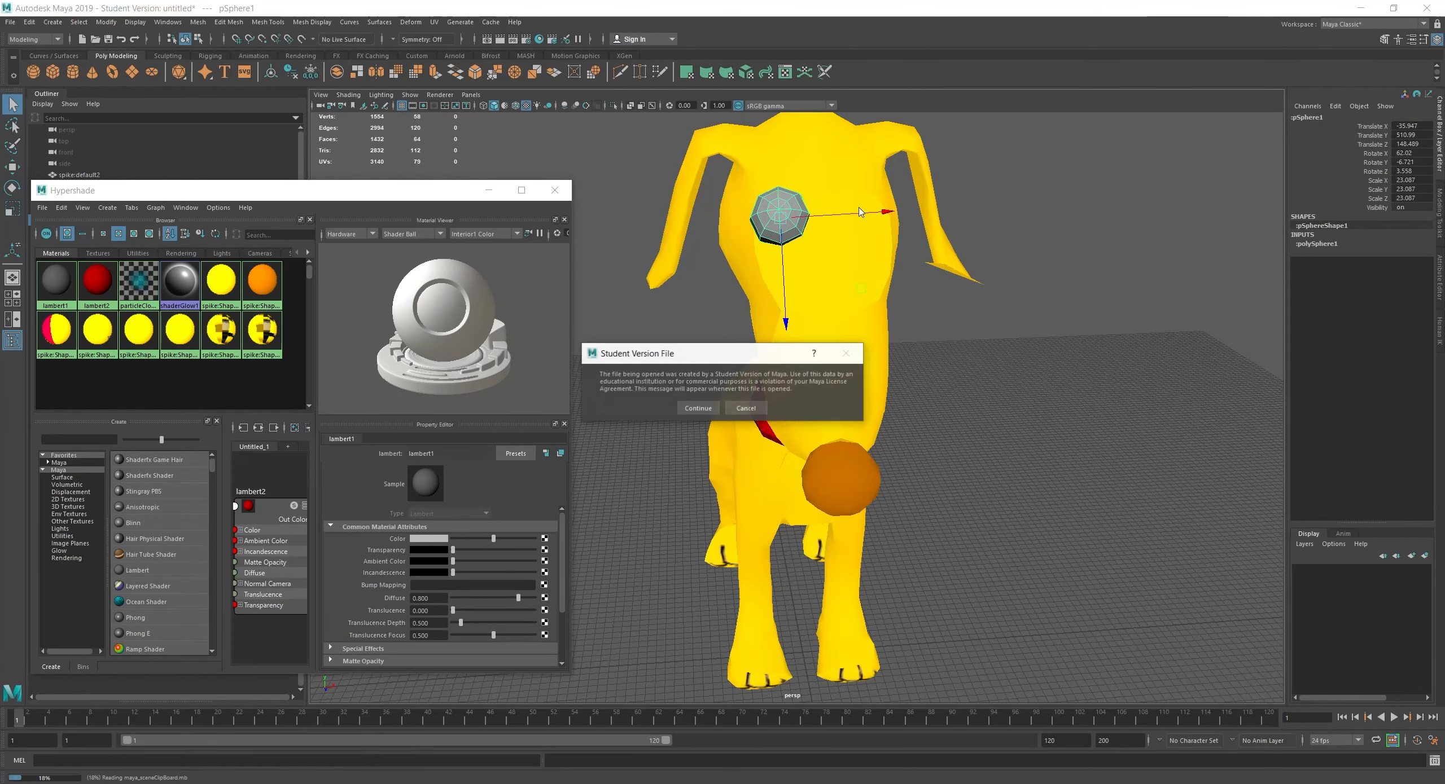
{"action": "left_click_drag", "start_coordinate": [917, 238], "coordinate": [893, 345], "text": "alt"}
Merge the stray vertices at the tip of one of Spike's ears
{"action": "right_click_drag", "start_coordinate": [847, 316], "coordinate": [790, 316]}
{"action": "scroll", "coordinate": [867, 316], "scroll_direction": "up", "scroll_amount": 5}
{"action": "left_click", "coordinate": [868, 316]}
{"action": "key", "text": "w"}
{"action": "left_click", "coordinate": [229, 22]}
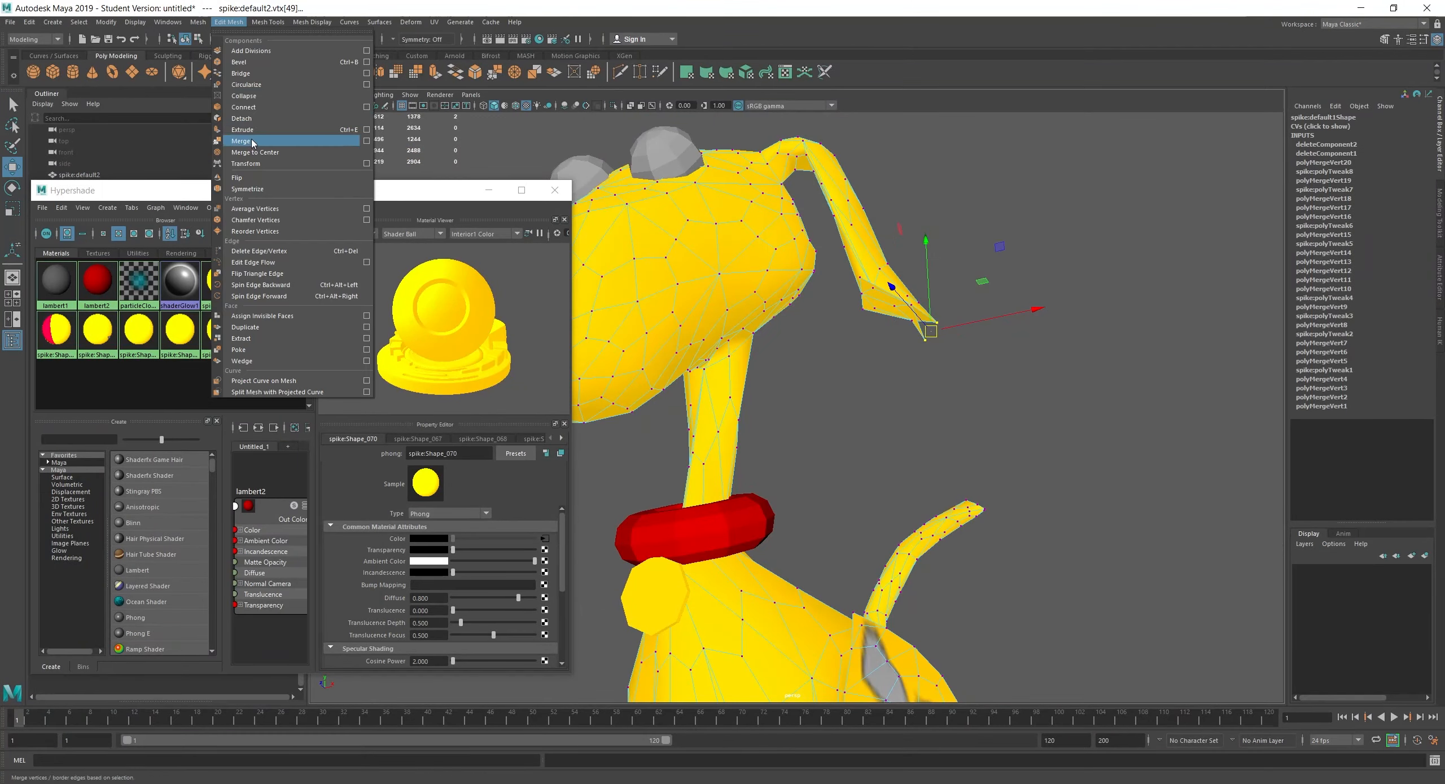
{"action": "left_click", "coordinate": [245, 142]}
{"action": "scroll", "coordinate": [908, 295], "scroll_direction": "up", "scroll_amount": 3}
{"action": "left_click_drag", "start_coordinate": [927, 316], "coordinate": [898, 285]}
{"action": "key", "text": "g"}
Merge the overlapping vertices at the bend just above the ear tip
{"action": "left_click_drag", "start_coordinate": [927, 347], "coordinate": [964, 364], "text": "alt"}
{"action": "scroll", "coordinate": [964, 364], "scroll_direction": "up", "scroll_amount": 4}
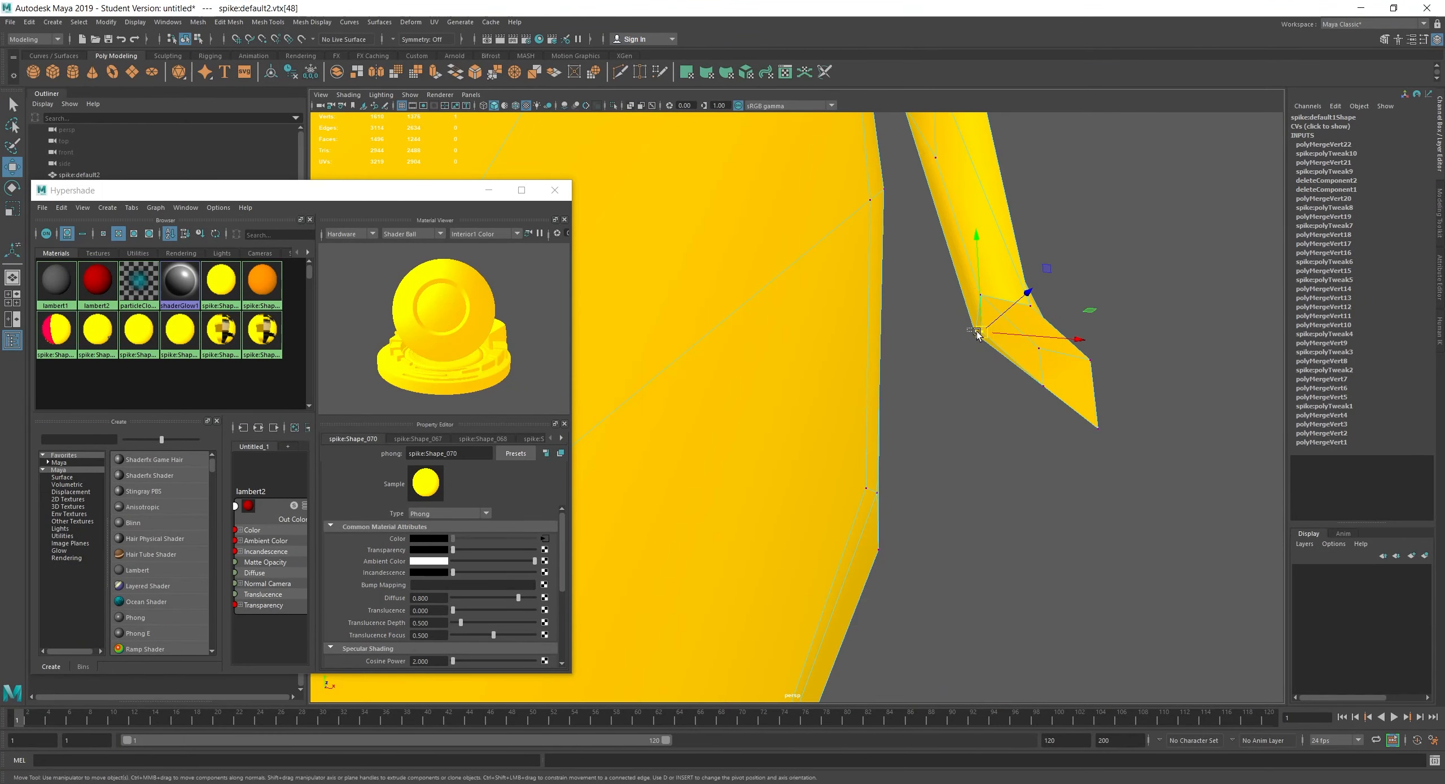
{"action": "left_click_drag", "start_coordinate": [959, 313], "coordinate": [996, 353]}
{"action": "key", "text": "g"}
{"action": "scroll", "coordinate": [793, 435], "scroll_direction": "down", "scroll_amount": 10}
{"action": "left_click_drag", "start_coordinate": [794, 435], "coordinate": [846, 423], "text": "alt"}
Try assigning Spike's yellow materials to the front faces of the eye sphere
{"action": "scroll", "coordinate": [847, 424], "scroll_direction": "up", "scroll_amount": 4}
{"action": "left_click", "coordinate": [215, 291]}
{"action": "left_click", "coordinate": [807, 288]}
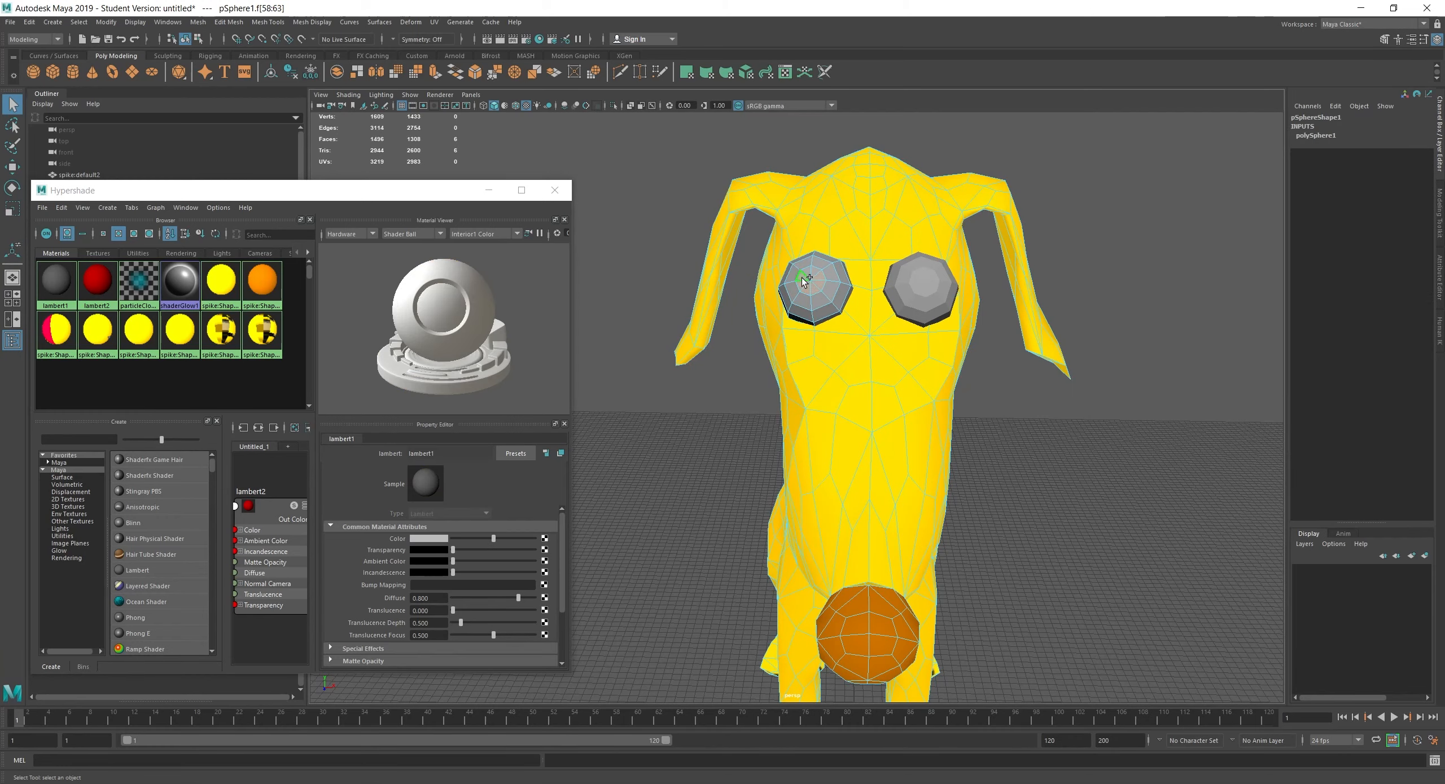
{"action": "right_click_drag", "start_coordinate": [218, 283], "coordinate": [219, 251]}
{"action": "right_click_drag", "start_coordinate": [100, 335], "coordinate": [100, 304]}
{"action": "scroll", "coordinate": [847, 390], "scroll_direction": "down", "scroll_amount": 4}
{"action": "mouse_move", "coordinate": [835, 384]}
{"action": "left_mouse_down", "text": "alt"}
{"action": "mouse_move", "coordinate": [931, 411]}
{"action": "mouse_move", "coordinate": [829, 409]}
{"action": "left_mouse_up", "text": "alt"}
Lighten the colour of the lambert1 material used on the eye spheres
{"action": "right_click", "coordinate": [63, 279]}
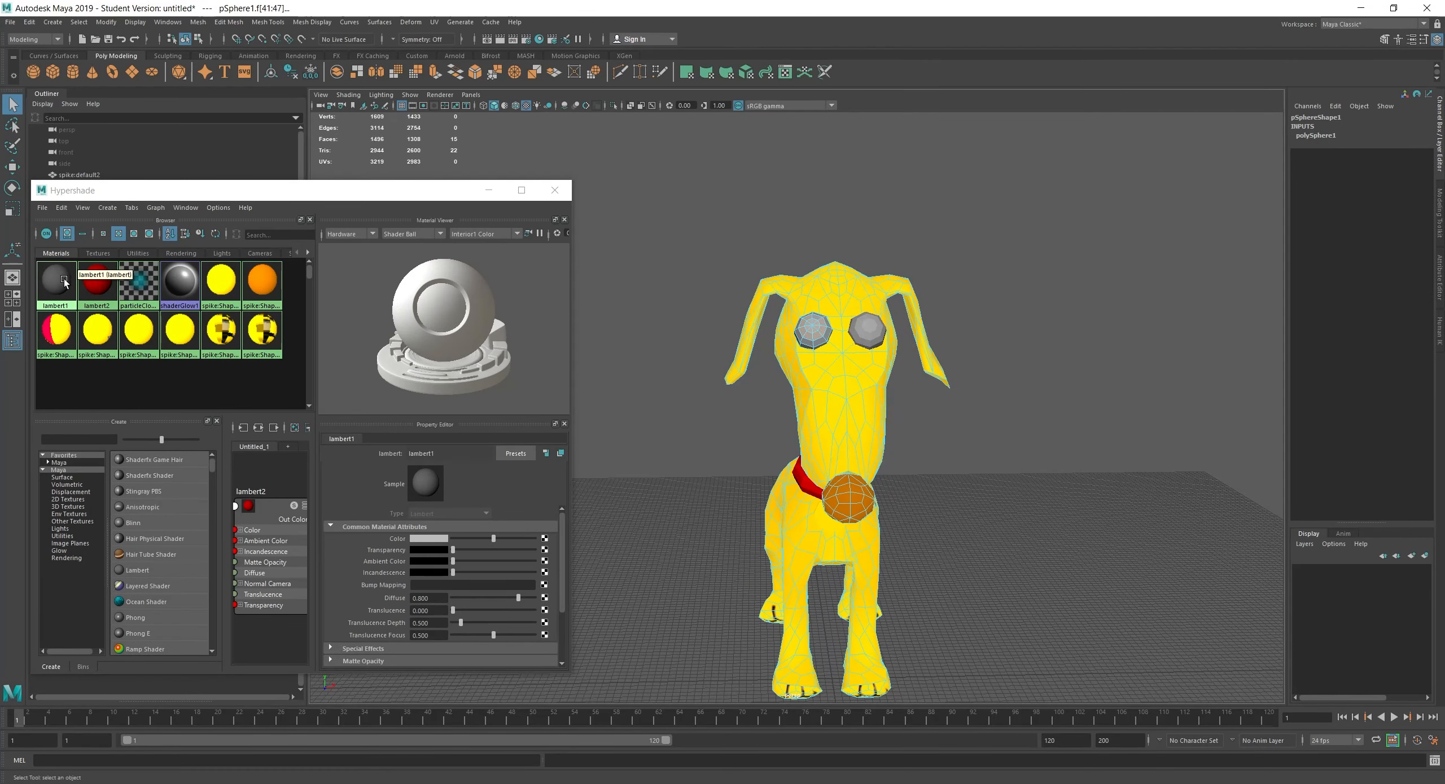
{"action": "left_click", "coordinate": [387, 517]}
{"action": "scroll", "coordinate": [835, 395], "scroll_direction": "up", "scroll_amount": 5}
Create a black Lambert material and assign it to the selected front faces of the first eye as a pupil
{"action": "left_click", "coordinate": [107, 208]}
{"action": "mouse_move", "coordinate": [172, 337]}
{"action": "left_click", "coordinate": [242, 317]}
{"action": "left_click", "coordinate": [429, 539]}
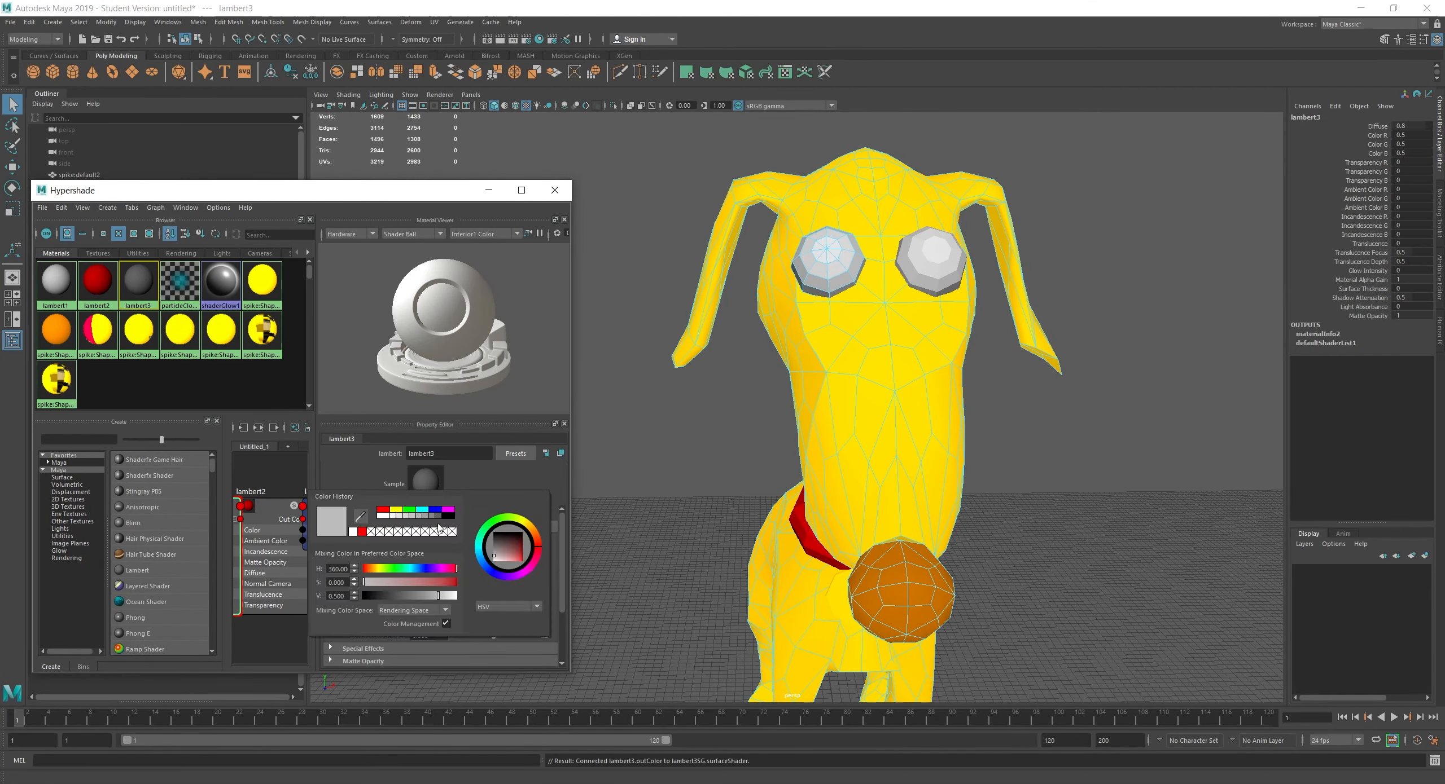
{"action": "left_click", "coordinate": [377, 517]}
{"action": "right_click_drag", "start_coordinate": [139, 280], "coordinate": [139, 250]}
Select the front faces of the second eye and assign the black Lambert material as its pupil
{"action": "left_click_drag", "start_coordinate": [835, 361], "coordinate": [852, 417], "text": "alt"}
{"action": "left_click", "coordinate": [925, 399]}
{"action": "left_click", "coordinate": [946, 361]}
{"action": "left_click", "coordinate": [961, 361], "text": "shift"}
{"action": "left_click", "coordinate": [964, 355], "text": "shift"}
{"action": "right_click_drag", "start_coordinate": [139, 280], "coordinate": [139, 249]}
Select the border edges of the open hole in the side of Spike's head and fill it
{"action": "scroll", "coordinate": [853, 430], "scroll_direction": "down", "scroll_amount": 5}
{"action": "left_click_drag", "start_coordinate": [960, 418], "coordinate": [813, 404], "text": "alt"}
{"action": "scroll", "coordinate": [853, 430], "scroll_direction": "up", "scroll_amount": 5}
{"action": "key", "text": "w"}
{"action": "left_click", "coordinate": [973, 439]}
{"action": "left_click_drag", "start_coordinate": [959, 451], "coordinate": [1049, 468], "text": "alt"}
{"action": "right_click_drag", "start_coordinate": [1070, 478], "coordinate": [1070, 446]}
{"action": "double_click", "coordinate": [829, 461]}
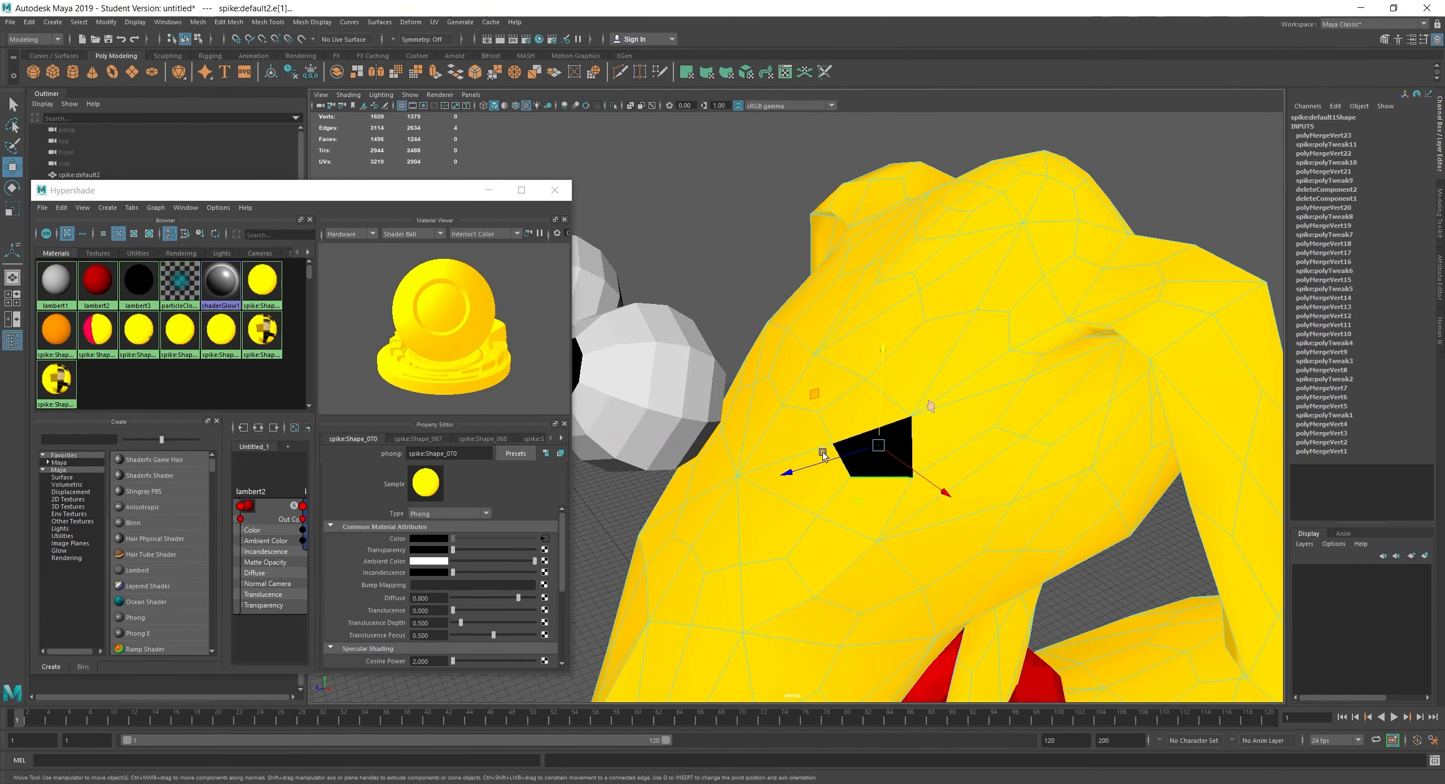
{"action": "left_click", "coordinate": [197, 22]}
{"action": "left_click", "coordinate": [667, 361]}
{"action": "left_click", "coordinate": [705, 282]}
Select the border of another open hole in Spike's mesh and fill it
{"action": "left_click_drag", "start_coordinate": [1044, 564], "coordinate": [1016, 530], "text": "alt"}
{"action": "left_click", "coordinate": [898, 573]}
{"action": "left_click", "coordinate": [197, 22]}
{"action": "left_click", "coordinate": [225, 84]}
{"action": "scroll", "coordinate": [851, 558], "scroll_direction": "up", "scroll_amount": 5}
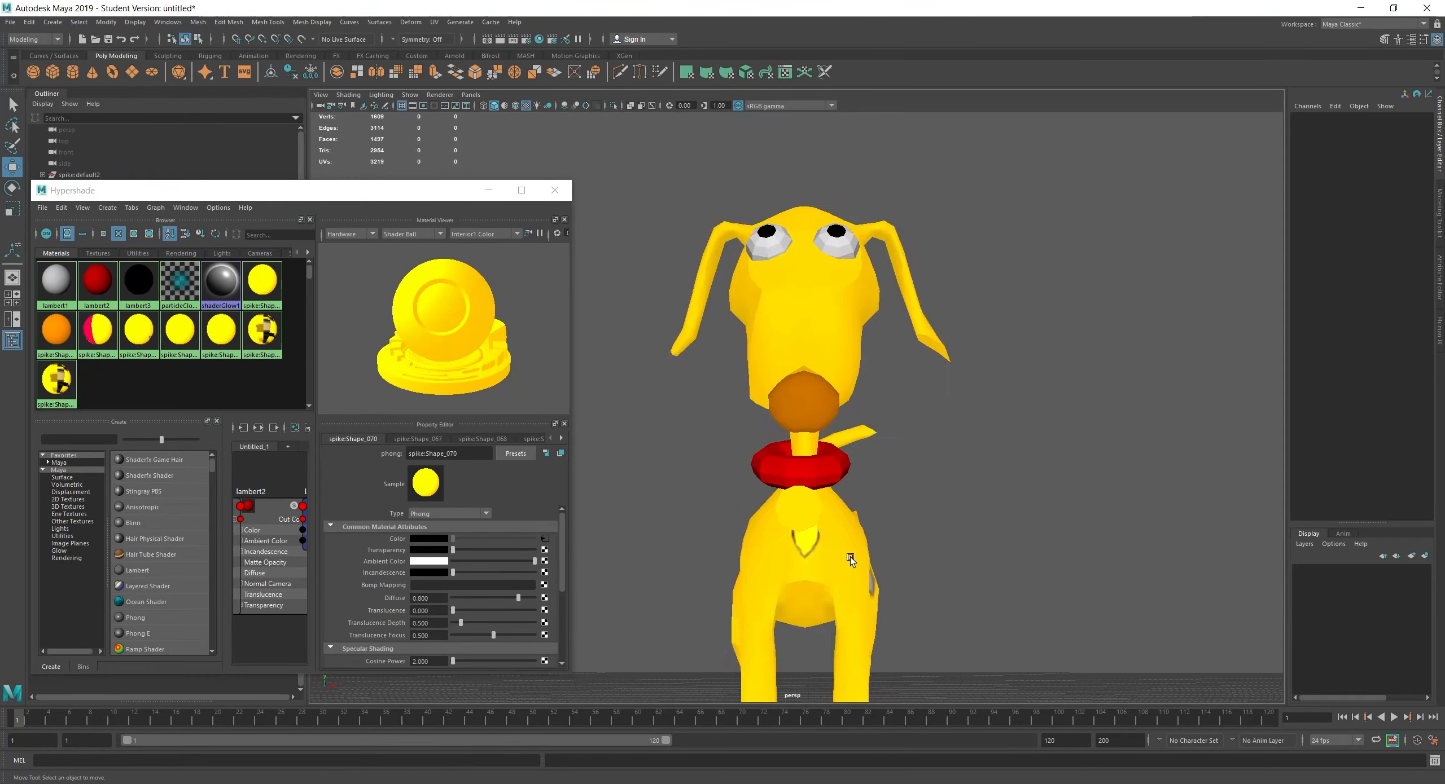
Assign Spike's yellow body material to the mismatched faces on the chest and clear the selection
{"action": "left_click", "coordinate": [851, 558]}
{"action": "right_click_drag", "start_coordinate": [262, 280], "coordinate": [262, 251]}
{"action": "right_click_drag", "start_coordinate": [800, 511], "coordinate": [836, 513]}
{"action": "scroll", "coordinate": [903, 483], "scroll_direction": "down", "scroll_amount": 5}
{"action": "left_click", "coordinate": [903, 484]}
{"action": "left_click_drag", "start_coordinate": [903, 484], "coordinate": [954, 371], "text": "alt"}
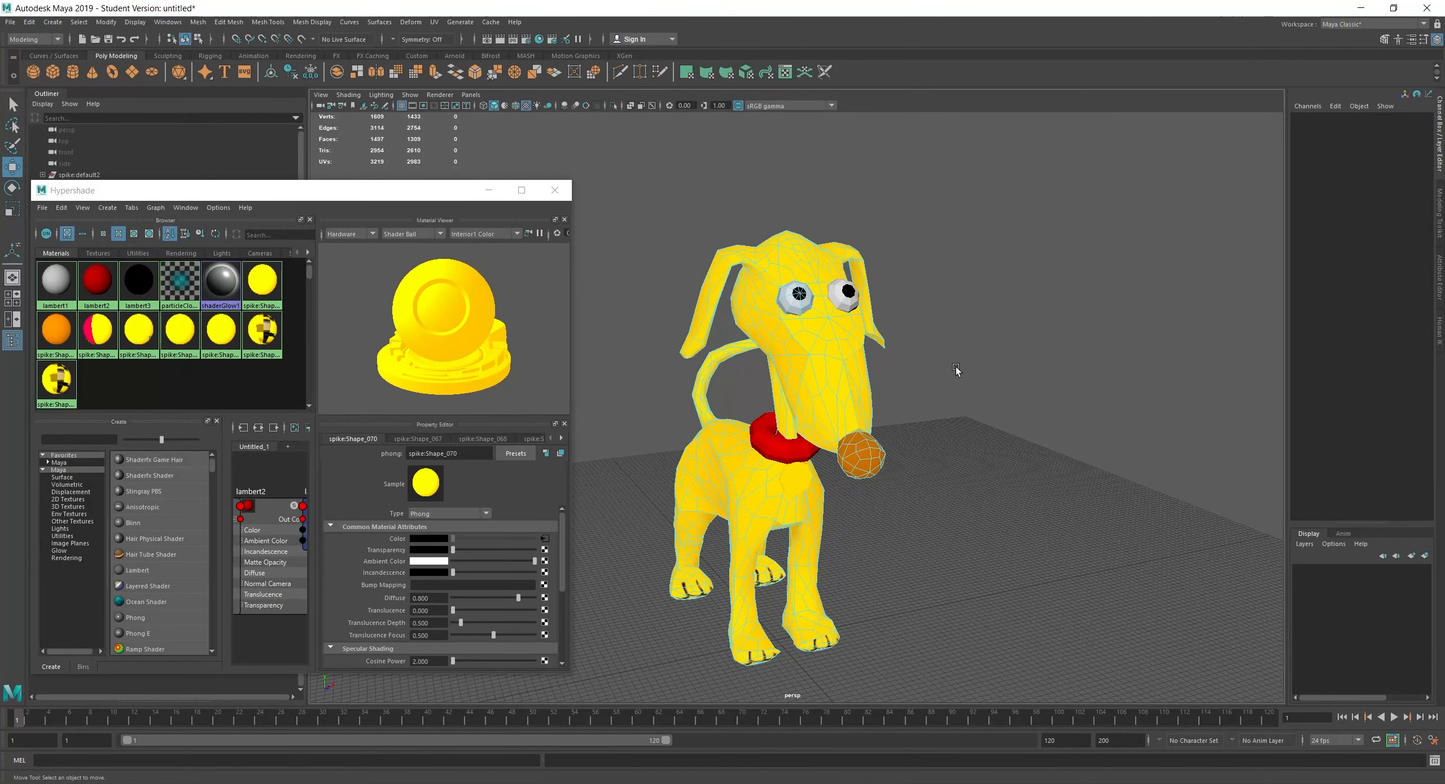
Combine Spike's body, eyes, nose and collar into a single mesh and select the result
{"action": "left_click", "coordinate": [824, 349]}
{"action": "left_click", "coordinate": [845, 305], "text": "shift"}
{"action": "left_click", "coordinate": [197, 22]}
{"action": "left_click", "coordinate": [217, 61]}
{"action": "left_click", "coordinate": [763, 440], "text": "shift"}
{"action": "left_click", "coordinate": [197, 22]}
{"action": "left_click", "coordinate": [217, 61]}
{"action": "left_click", "coordinate": [959, 428]}
{"action": "left_click_drag", "start_coordinate": [960, 429], "coordinate": [968, 488], "text": "alt"}
{"action": "scroll", "coordinate": [903, 423], "scroll_direction": "up", "scroll_amount": 5}
{"action": "left_click", "coordinate": [784, 293]}
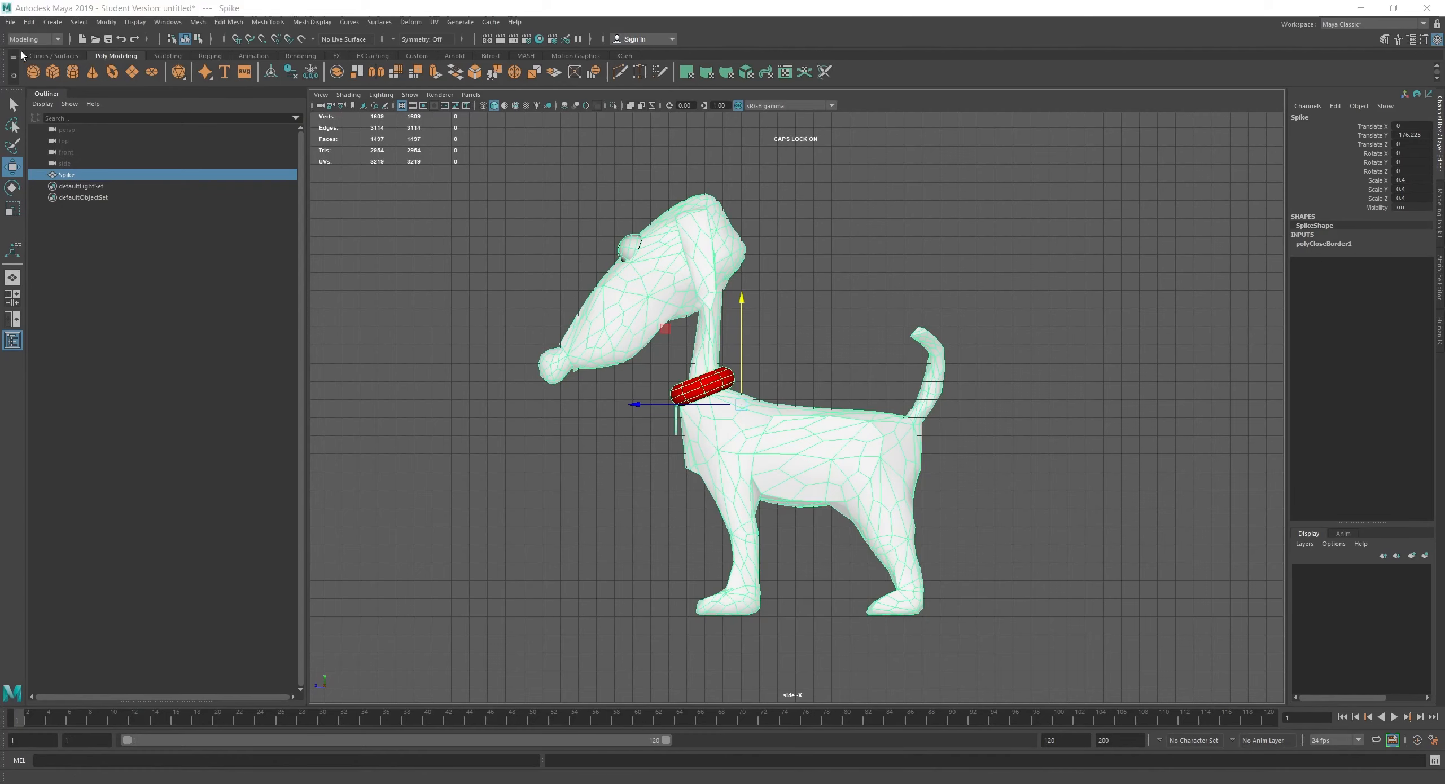
Place a chain of joints along Spike's spine from the collar to the tail base and show the mesh in wireframe
{"action": "left_click", "coordinate": [706, 405]}
{"action": "left_click", "coordinate": [776, 421]}
{"action": "left_click", "coordinate": [854, 425]}
{"action": "left_click", "coordinate": [917, 433]}
{"action": "key", "text": "4"}
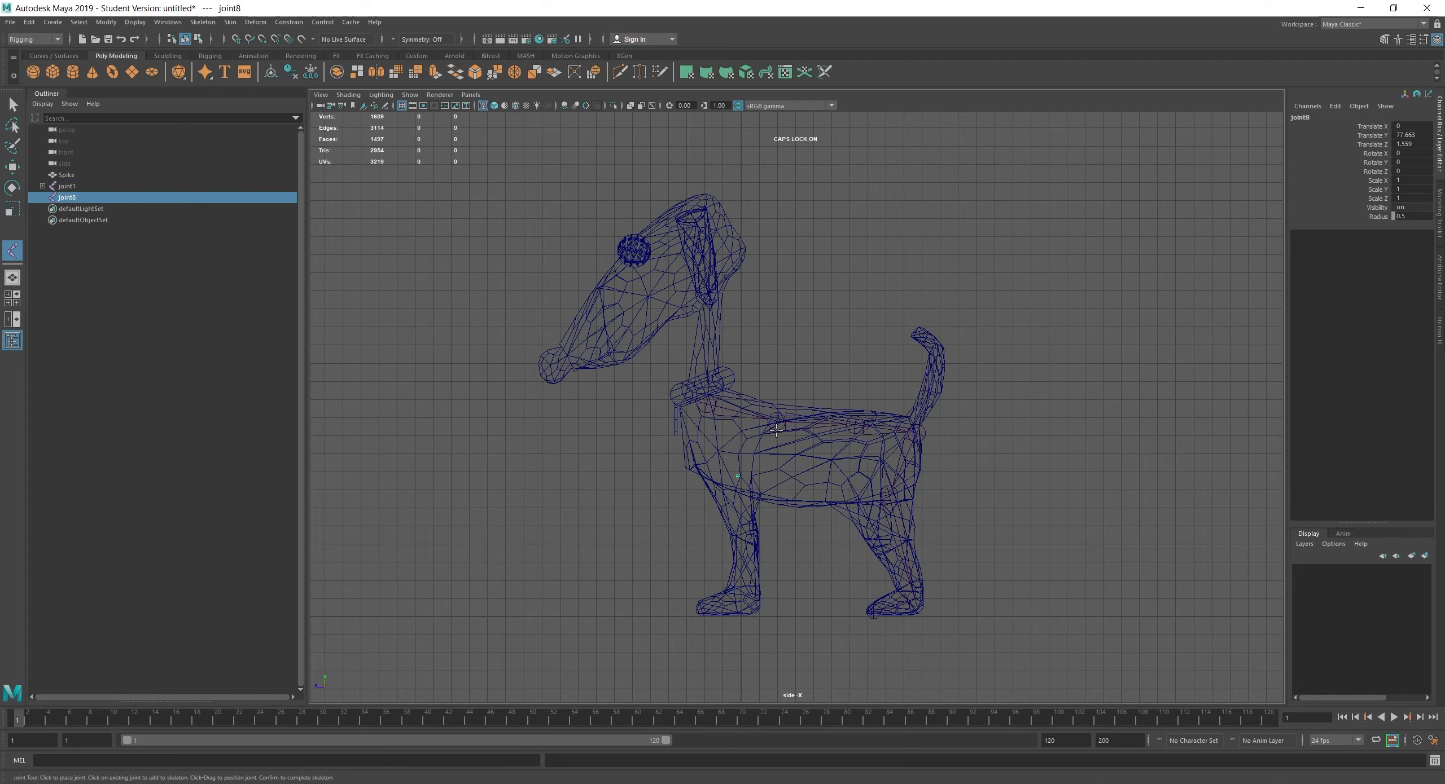
Add and adjust joints for the front leg in the side view, running down towards the paw
{"action": "key", "text": "w"}
{"action": "scroll", "coordinate": [790, 412], "scroll_direction": "up", "scroll_amount": 2}
{"action": "key", "text": "y"}
{"action": "left_click", "coordinate": [710, 530]}
{"action": "scroll", "coordinate": [716, 644], "scroll_direction": "down", "scroll_amount": 2}
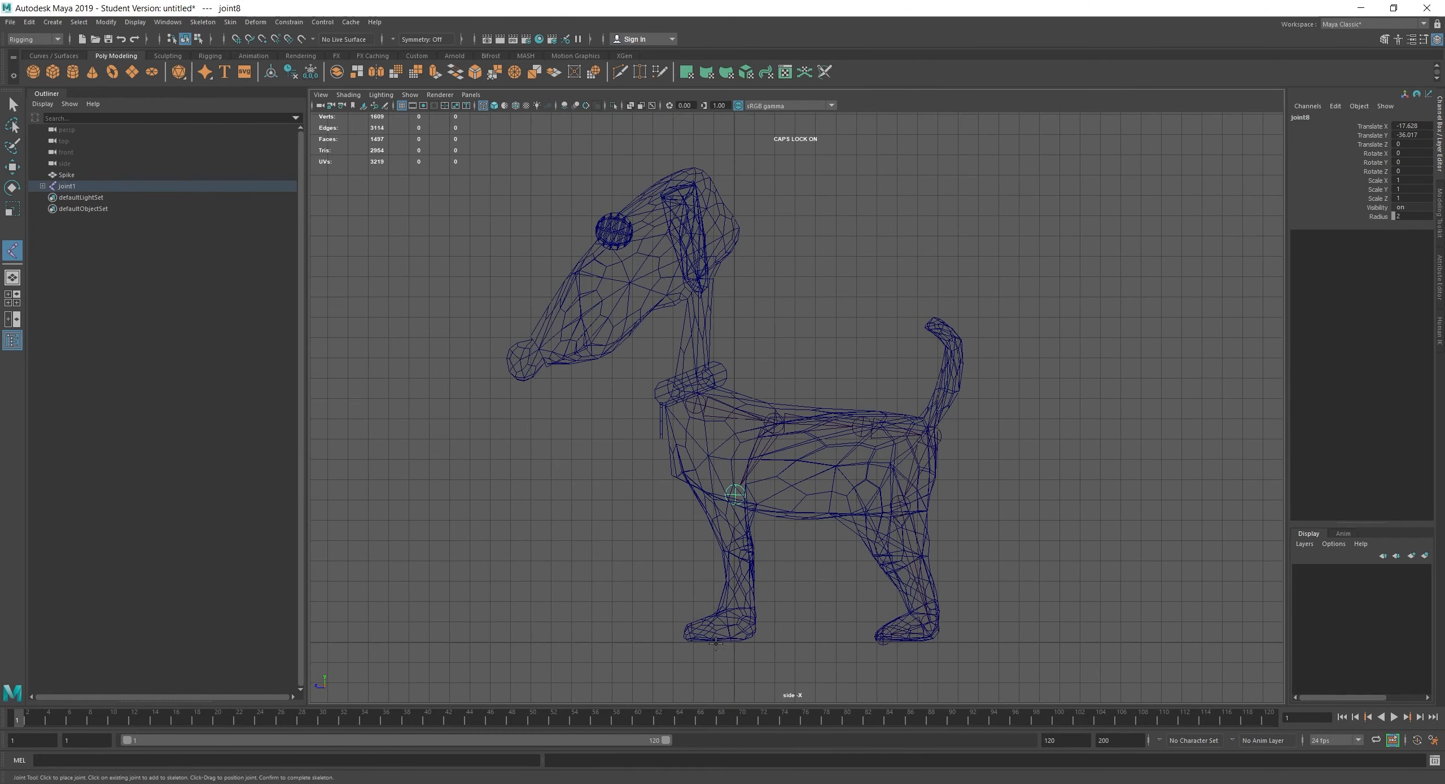
Add joints up through Spike's tail to its tip and select the root joint at the collar
{"action": "left_click", "coordinate": [952, 390]}
{"action": "left_click", "coordinate": [961, 350]}
{"action": "left_click", "coordinate": [932, 325]}
{"action": "key", "text": "w"}
{"action": "left_click", "coordinate": [699, 409]}
{"action": "left_click", "coordinate": [696, 404]}
{"action": "key", "text": "y"}
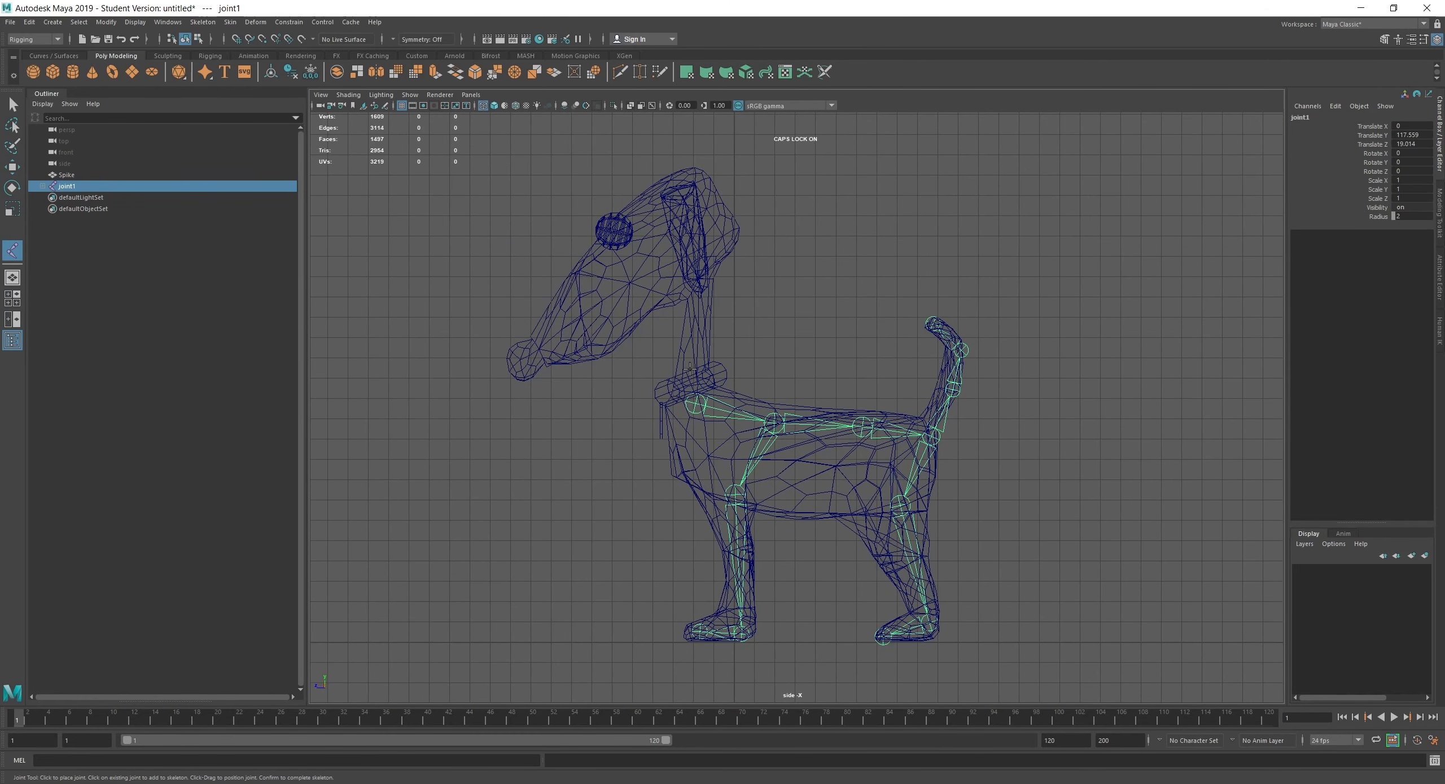
Show all four views and move the front-leg joint chain sideways into one front leg in the front view
{"action": "key", "text": "space"}
{"action": "scroll", "coordinate": [570, 564], "scroll_direction": "down", "scroll_amount": 4}
{"action": "left_click", "coordinate": [563, 542]}
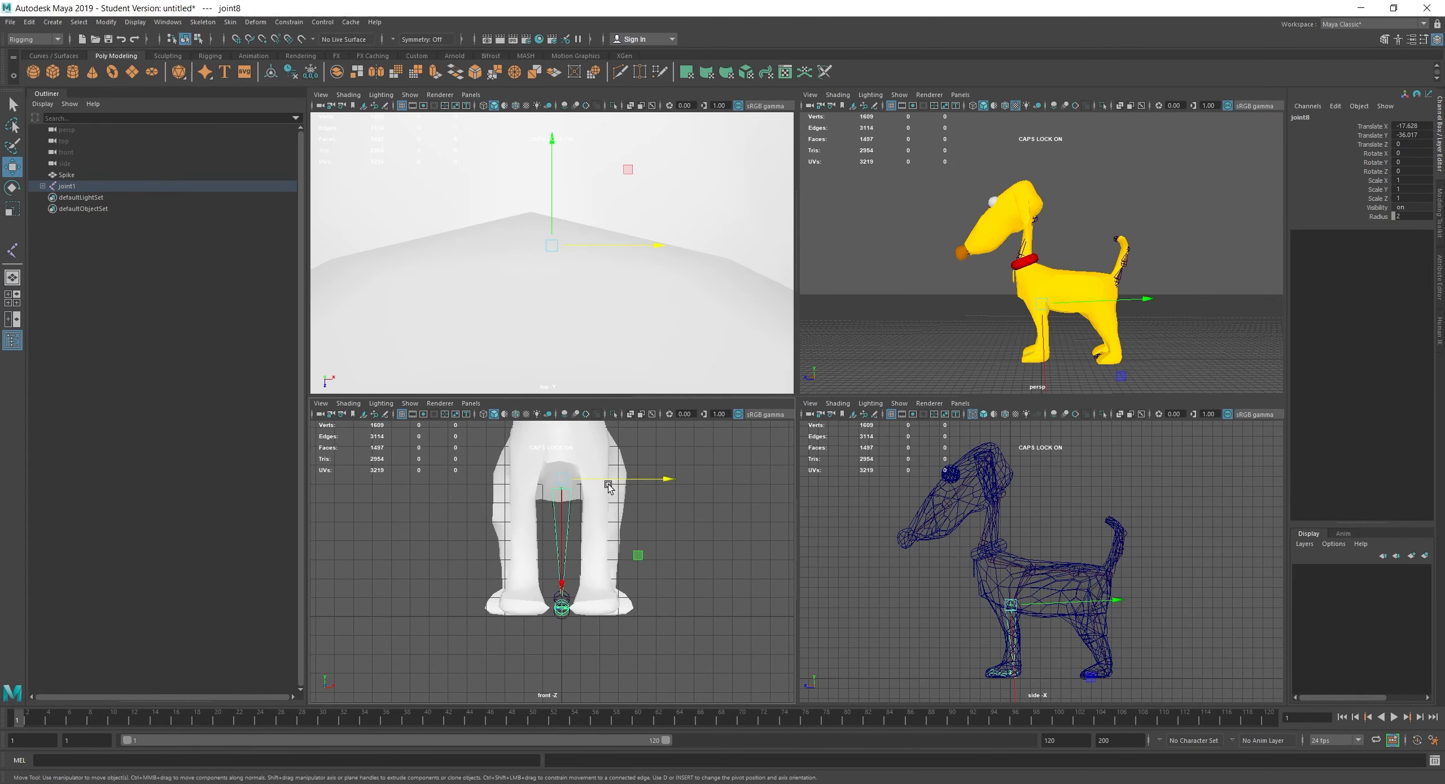
{"action": "left_click_drag", "start_coordinate": [610, 490], "coordinate": [605, 490]}
{"action": "left_click", "coordinate": [561, 536]}
{"action": "left_click_drag", "start_coordinate": [643, 480], "coordinate": [604, 480]}
Check the moved leg chain in the side view and place a joint chain for the opposite front leg
{"action": "scroll", "coordinate": [1016, 609], "scroll_direction": "up", "scroll_amount": 4}
{"action": "middle_click_drag", "start_coordinate": [1015, 615], "coordinate": [1015, 509], "text": "alt"}
{"action": "left_click", "coordinate": [987, 545]}
{"action": "left_click", "coordinate": [984, 538]}
{"action": "key", "text": "y"}
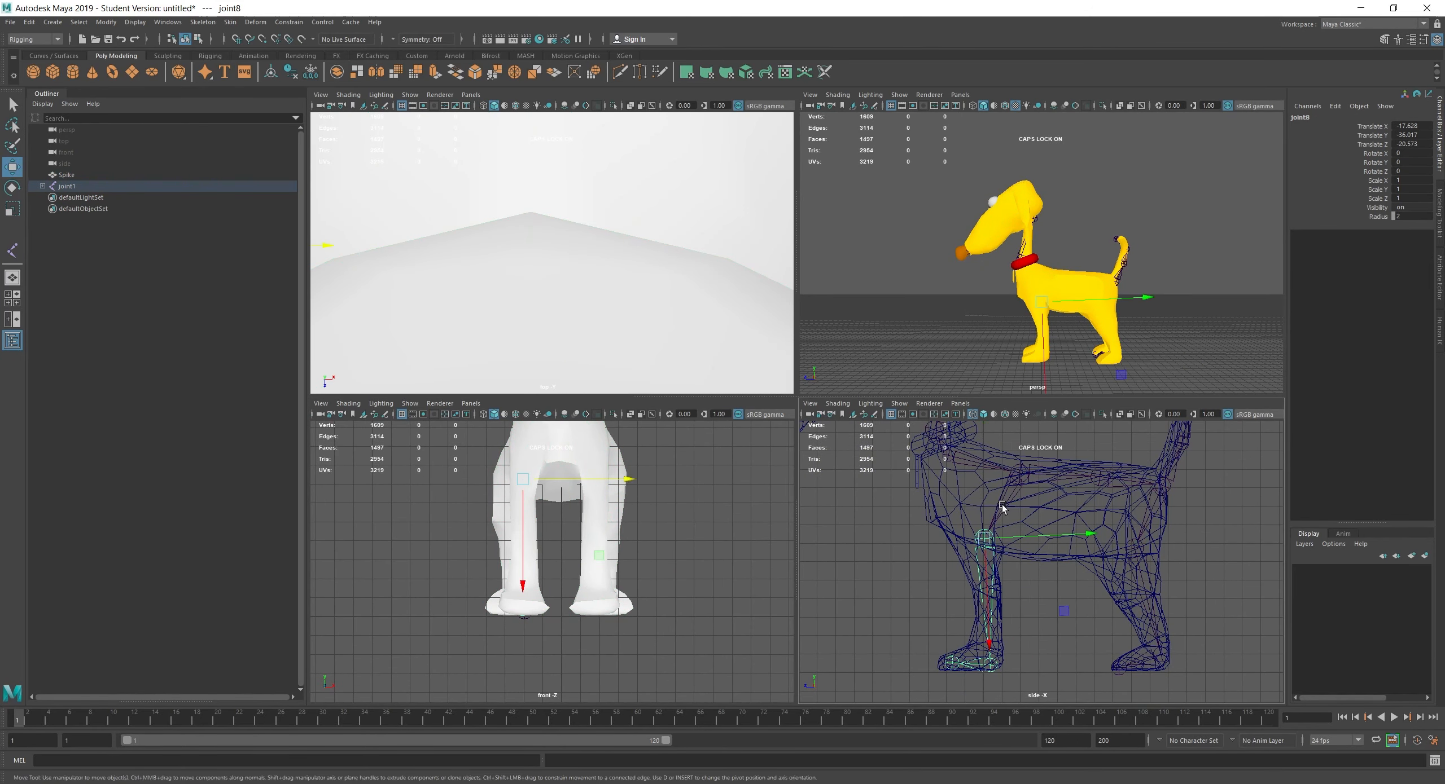
{"action": "left_click", "coordinate": [1002, 506]}
{"action": "middle_click_drag", "start_coordinate": [588, 483], "coordinate": [594, 515], "text": "alt"}
{"action": "scroll", "coordinate": [594, 515], "scroll_direction": "up", "scroll_amount": 1}
{"action": "key", "text": "6"}
{"action": "key", "text": "4"}
{"action": "key", "text": "y"}
{"action": "scroll", "coordinate": [610, 583], "scroll_direction": "down", "scroll_amount": 3}
{"action": "left_click", "coordinate": [610, 583]}
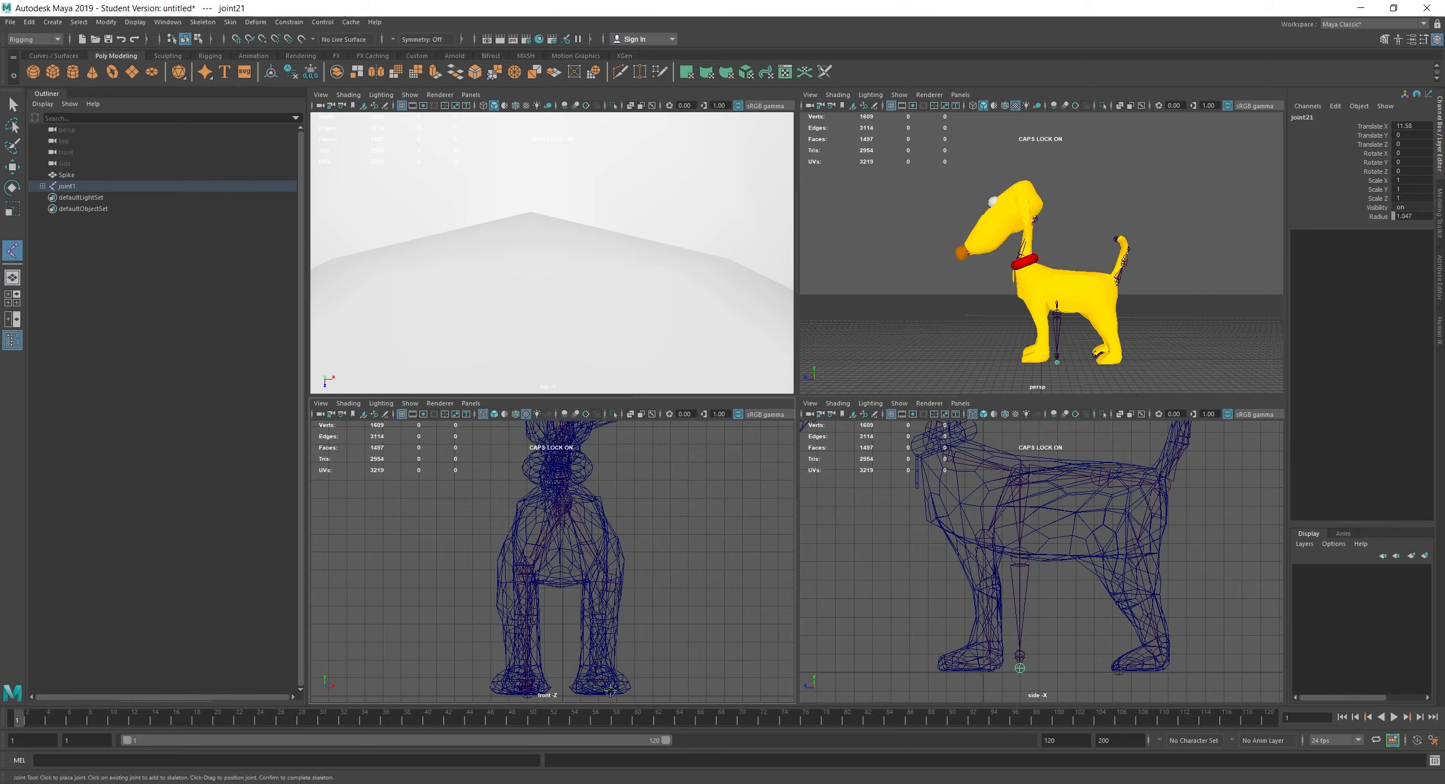
Select the rear-leg joints and fit their chain to Spike's back leg in the side view
{"action": "left_click", "coordinate": [985, 557]}
{"action": "key", "text": "e"}
{"action": "left_click_drag", "start_coordinate": [797, 610], "coordinate": [800, 609]}
{"action": "scroll", "coordinate": [1073, 598], "scroll_direction": "up", "scroll_amount": 1}
{"action": "middle_click_drag", "start_coordinate": [1072, 598], "coordinate": [987, 579], "text": "alt"}
{"action": "left_click", "coordinate": [1054, 530]}
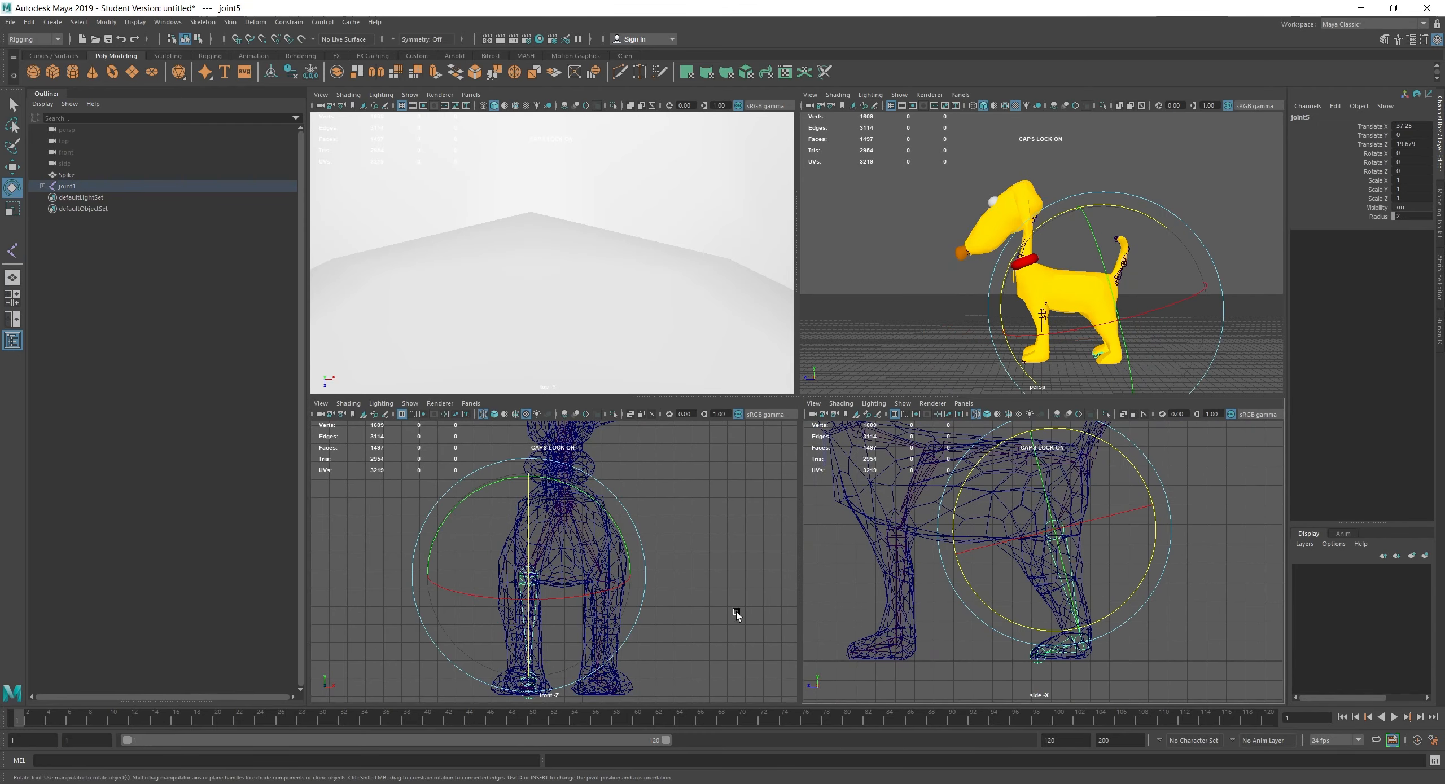
{"action": "middle_click_drag", "start_coordinate": [1075, 478], "coordinate": [1097, 526], "text": "alt"}
{"action": "left_click", "coordinate": [1050, 571]}
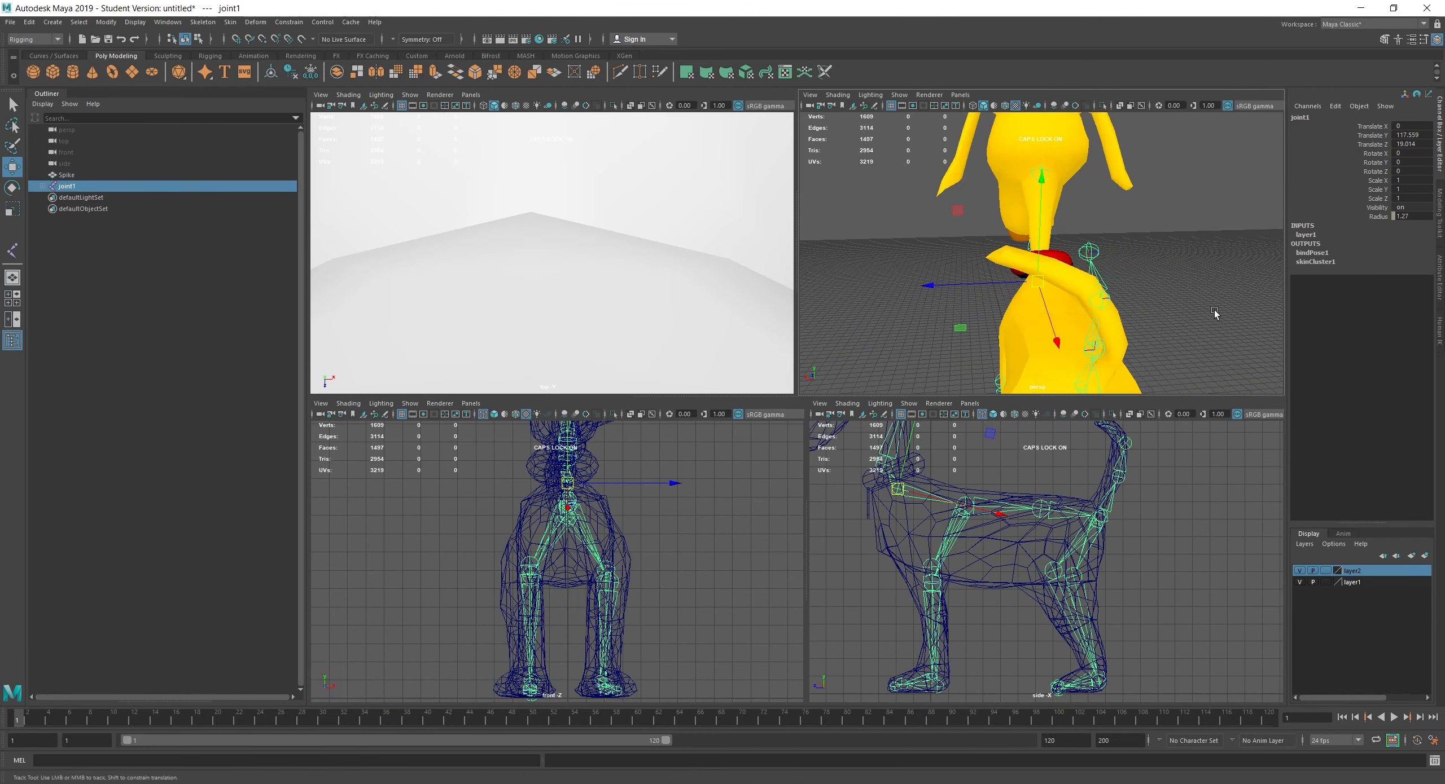
Select the joints of Spike's whole skeleton, set a keyframe on them, and select the root joint
{"action": "key", "text": "e"}
{"action": "right_click_drag", "start_coordinate": [966, 511], "coordinate": [961, 608]}
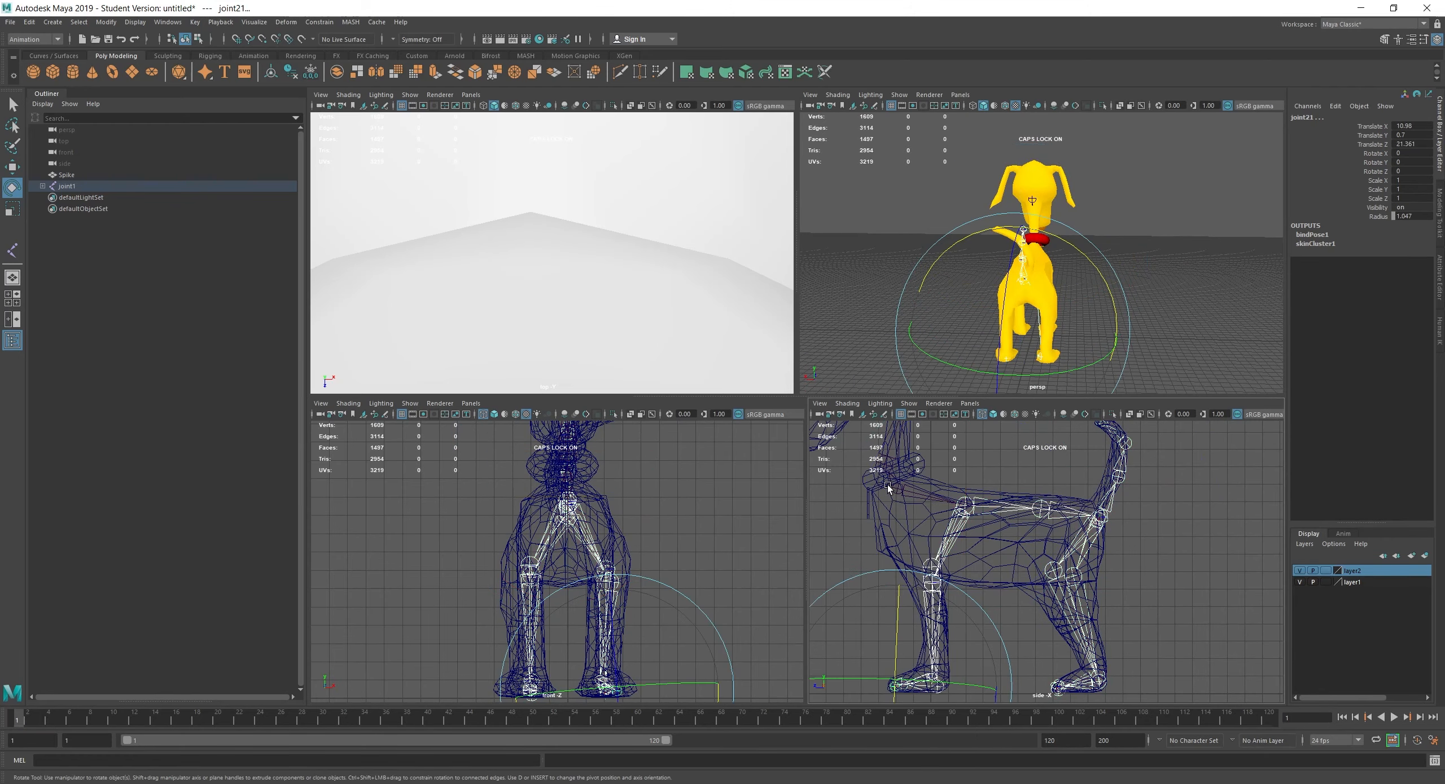
{"action": "key", "text": "s"}
{"action": "left_click", "coordinate": [67, 186]}
Rotate Spike's tail joint sideways to pose the tail for a wag
{"action": "scroll", "coordinate": [900, 277], "scroll_direction": "up", "scroll_amount": 5}
{"action": "left_click", "coordinate": [1002, 266]}
{"action": "left_click_drag", "start_coordinate": [984, 318], "coordinate": [1055, 307]}
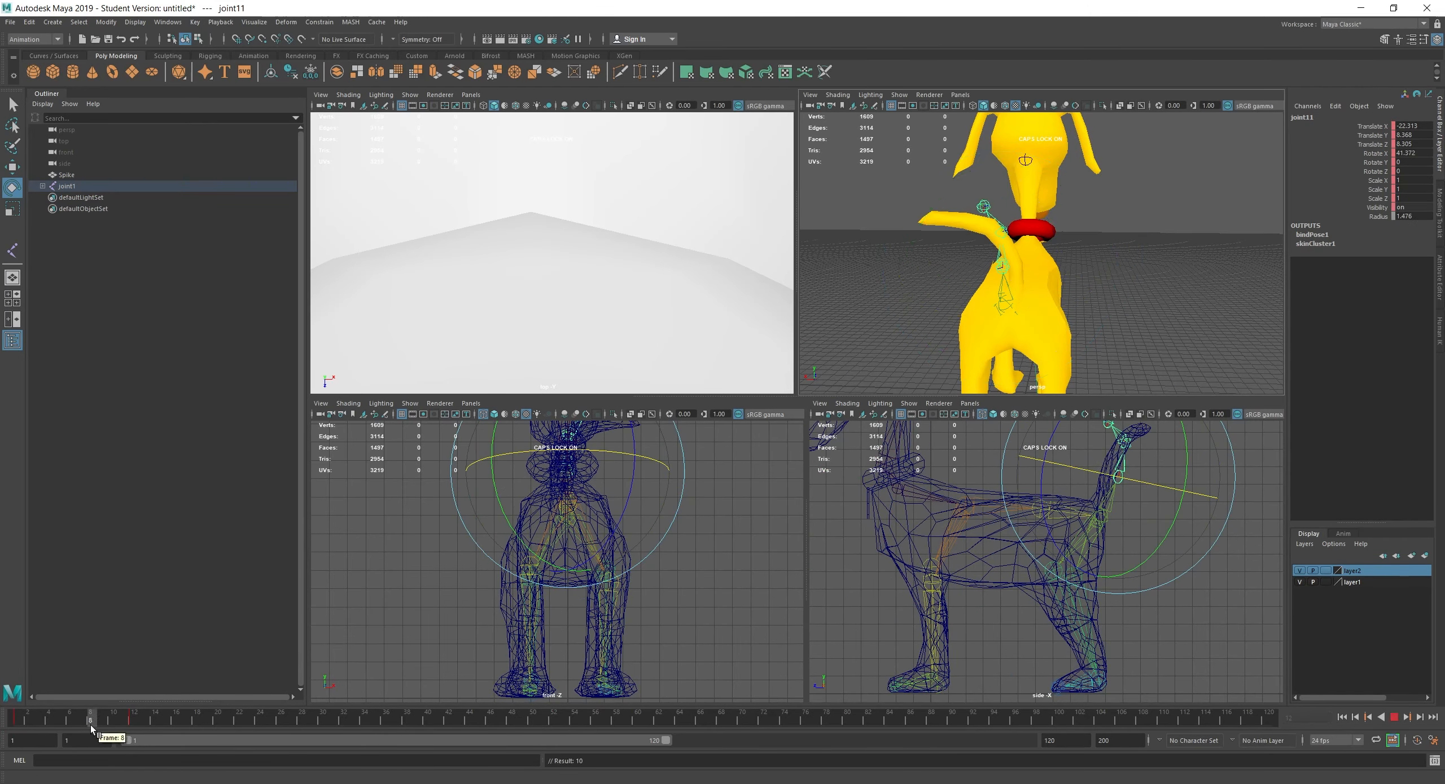
Select Spike's neck joint and the front-leg shoulder joint for posing with the Rotate tool
{"action": "left_click_drag", "start_coordinate": [1146, 254], "coordinate": [959, 249], "text": "alt"}
{"action": "left_click", "coordinate": [1087, 231]}
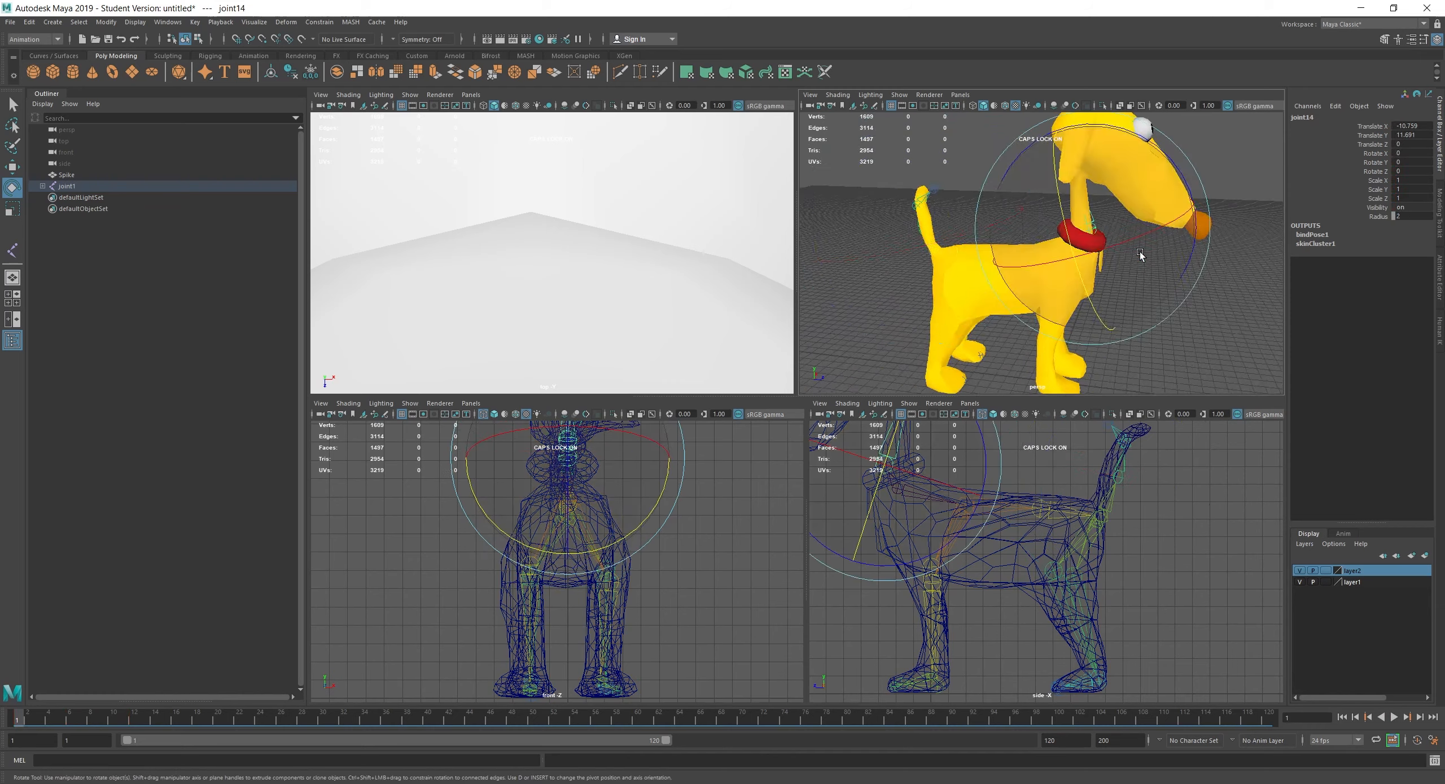
{"action": "scroll", "coordinate": [1168, 235], "scroll_direction": "down", "scroll_amount": 5}
{"action": "left_click", "coordinate": [962, 508]}
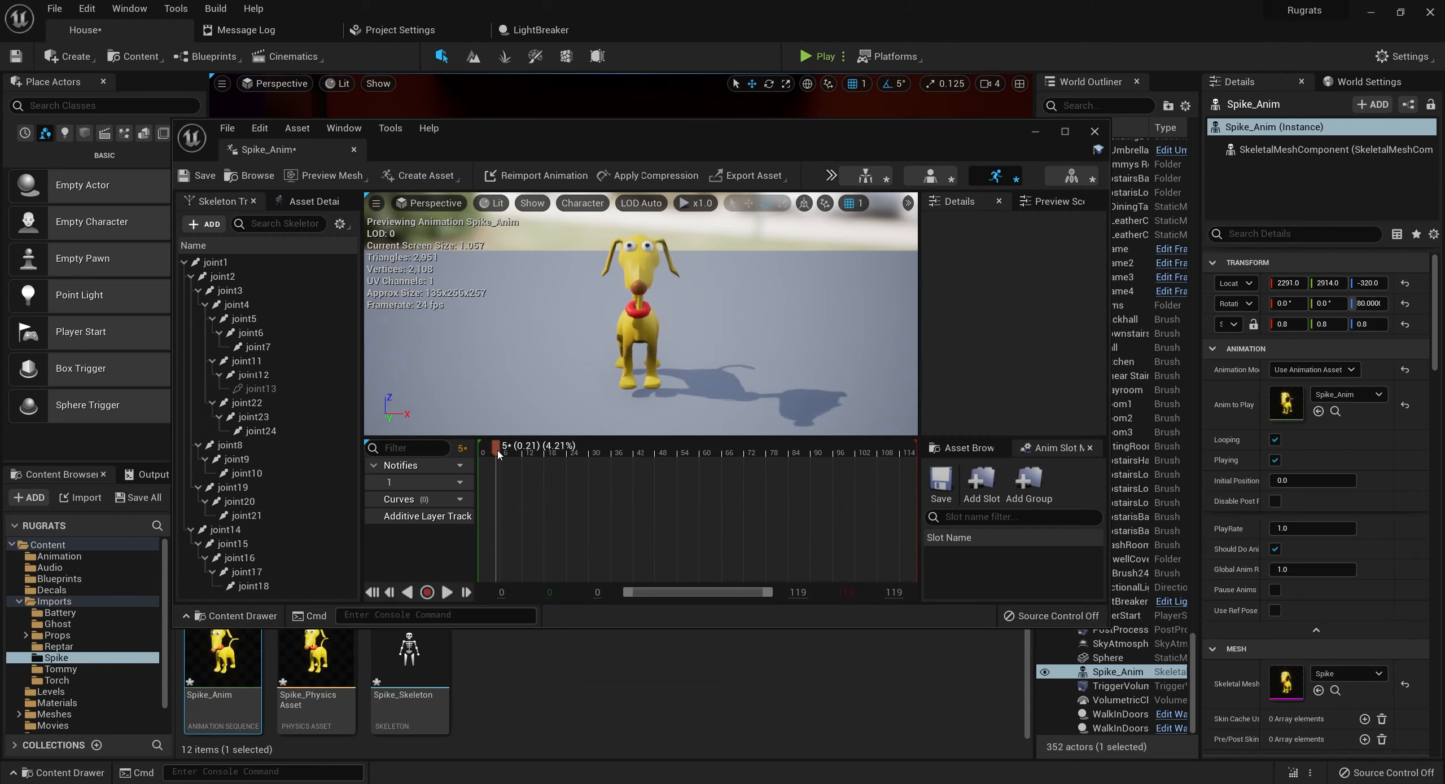
Switch to Unreal Engine and trim the Spike_Anim timeline at about frame 11
{"action": "left_click_drag", "start_coordinate": [497, 455], "coordinate": [522, 454]}
{"action": "right_click", "coordinate": [522, 455]}
{"action": "left_click", "coordinate": [636, 578]}
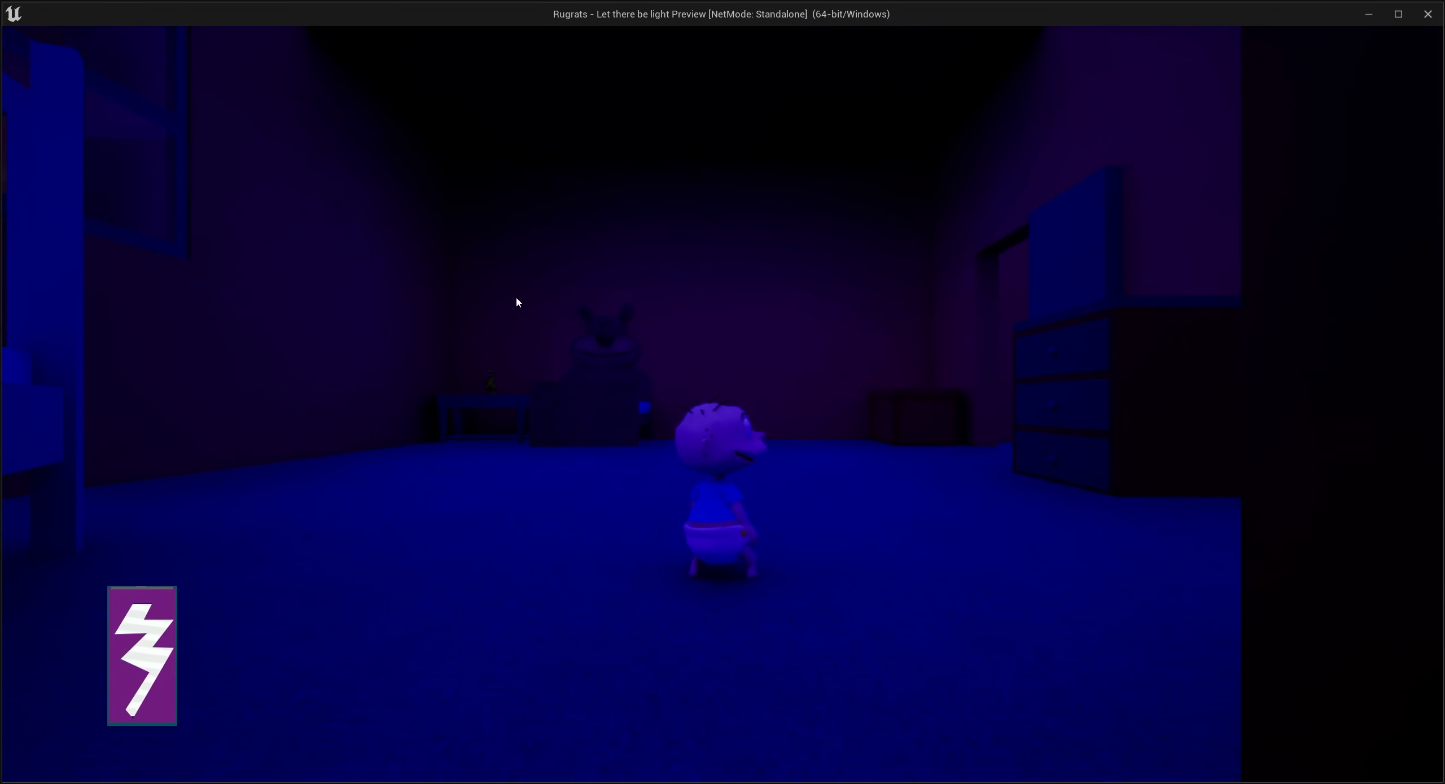
Playtest the game: switch Tommy's torch on and off in the bedroom and walk him through the upstairs hallway
{"action": "key", "text": "w"}
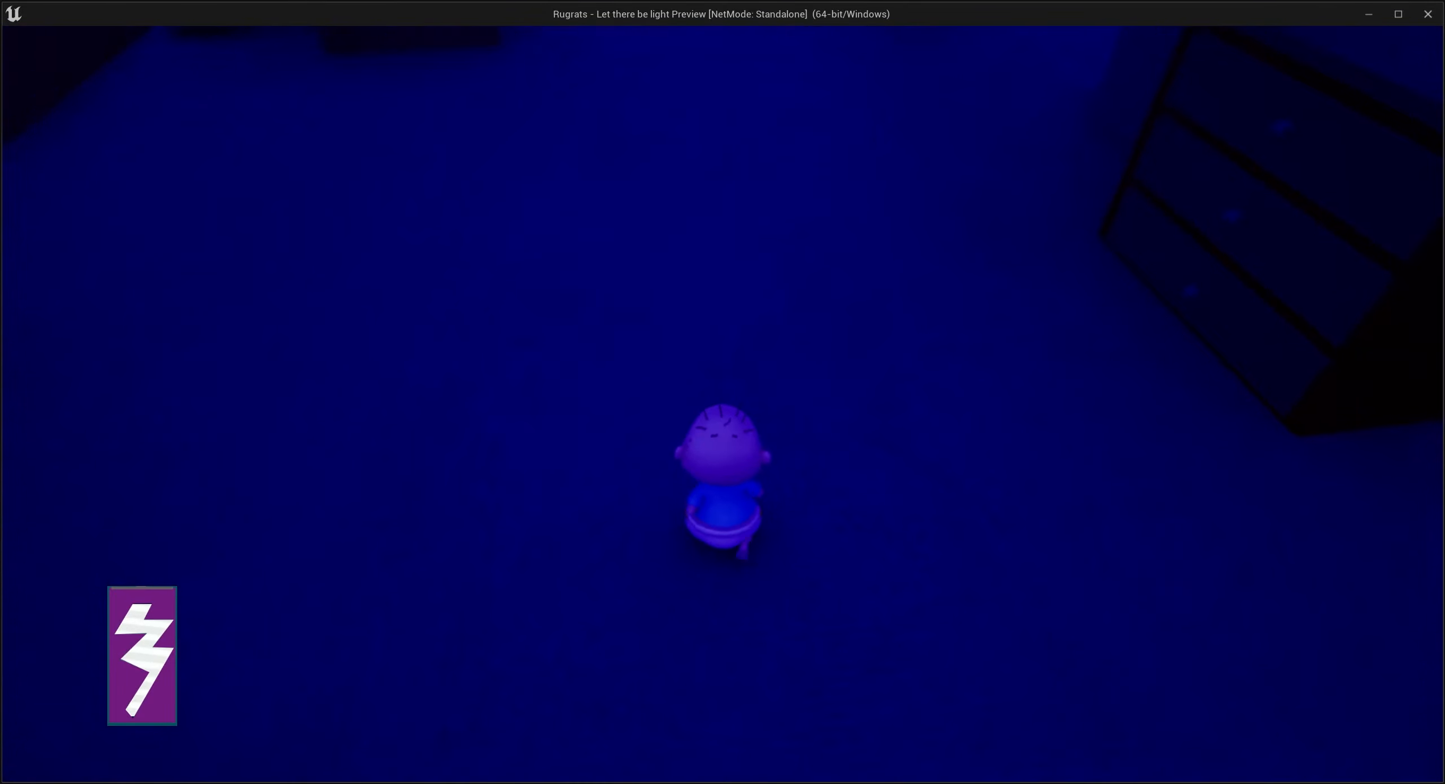
{"action": "key", "text": "f"}
{"action": "key", "text": "f"}
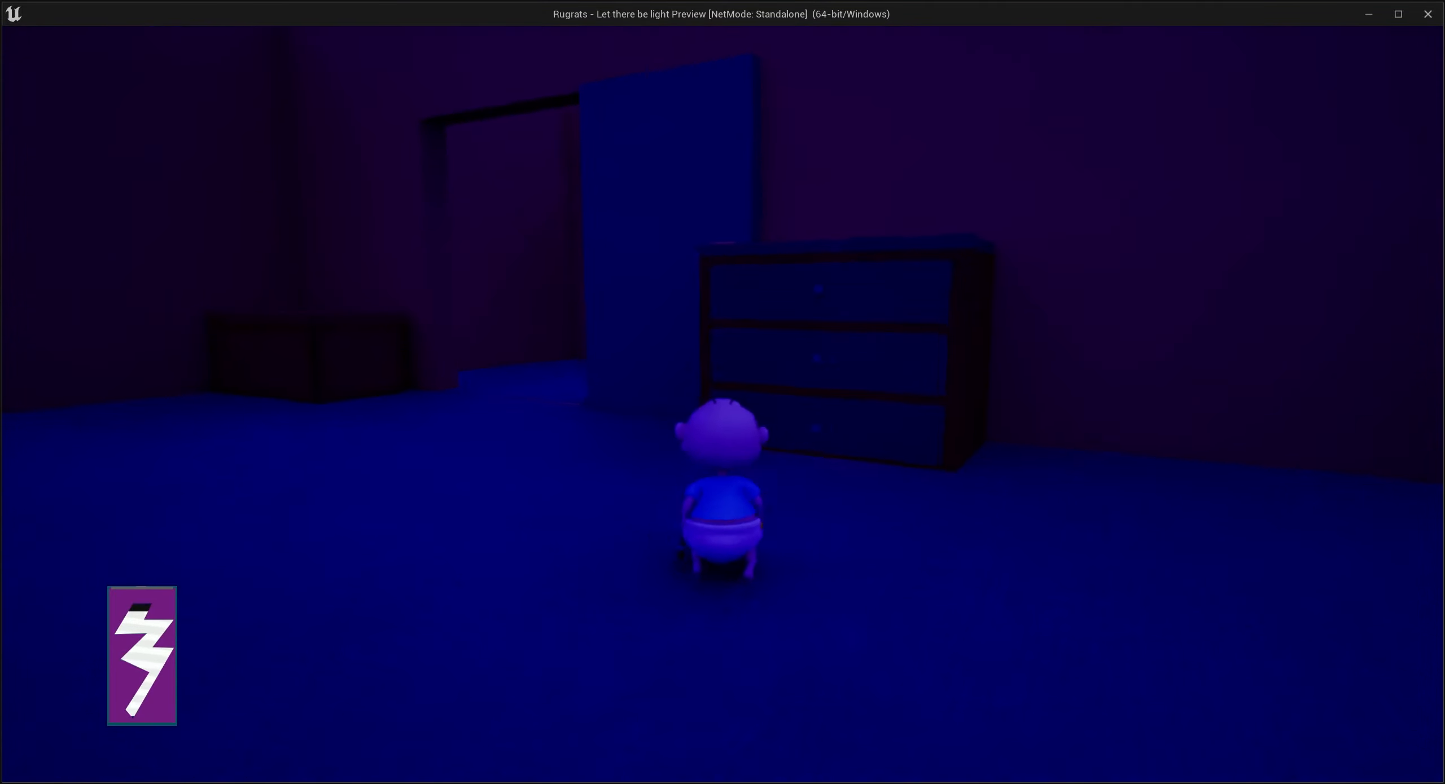
{"action": "key", "text": "w"}
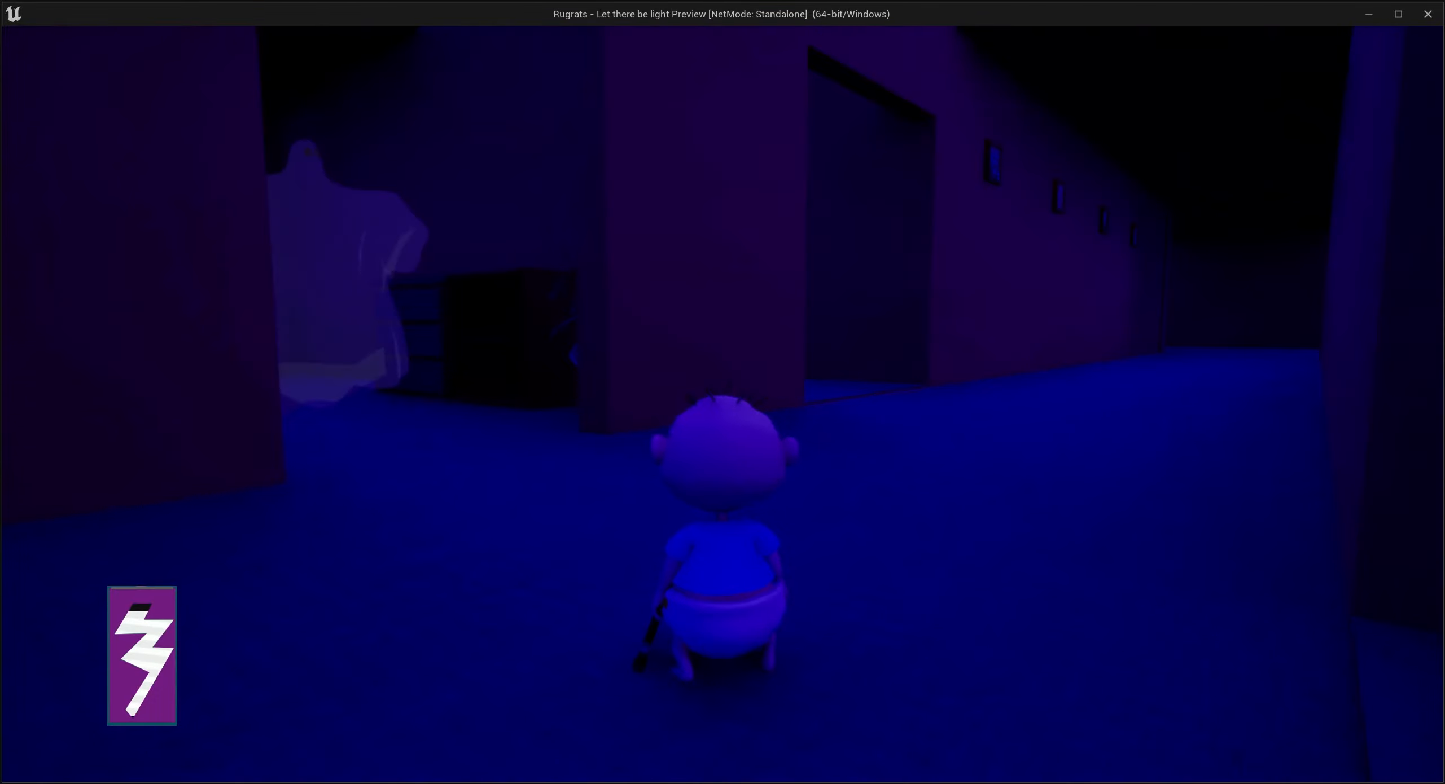
{"action": "key", "text": "w"}
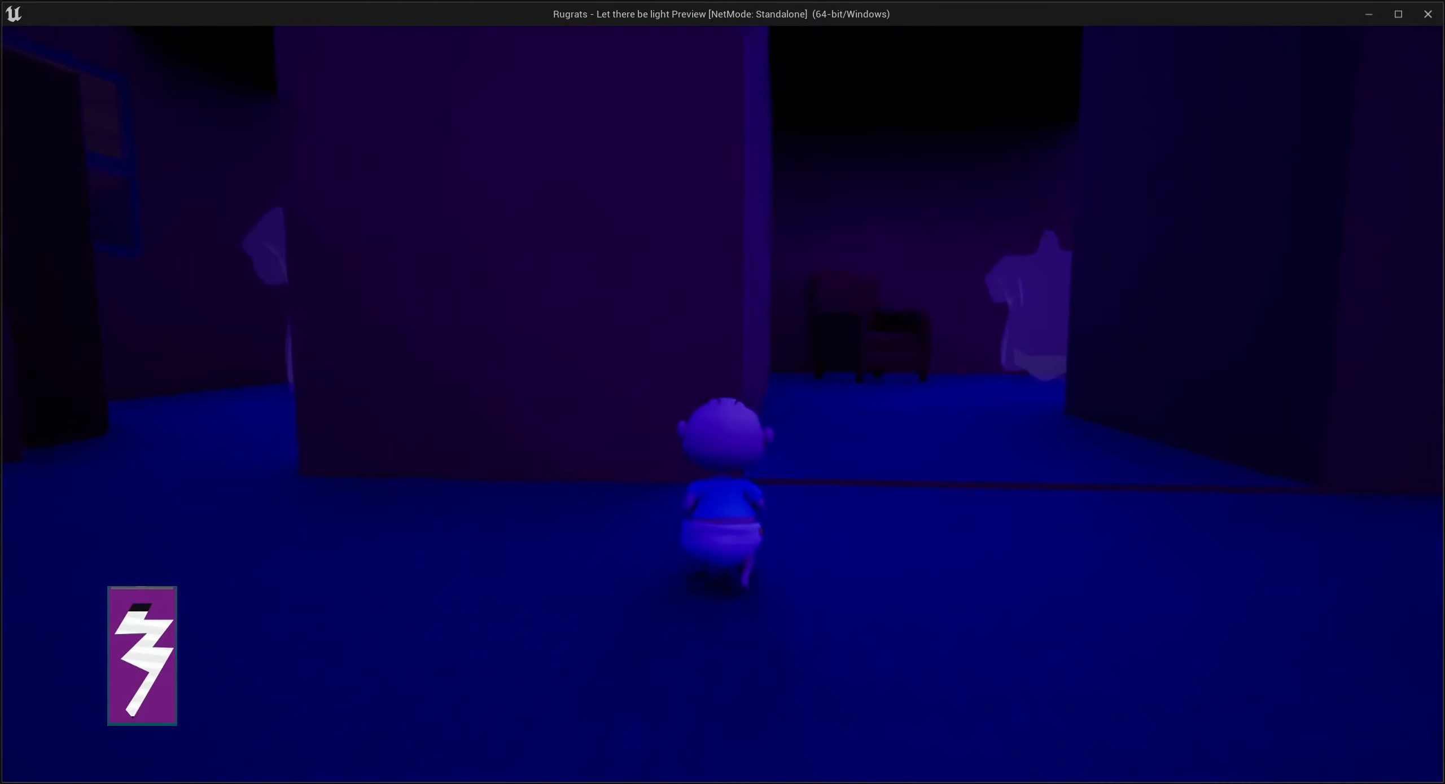
{"action": "key", "text": "w"}
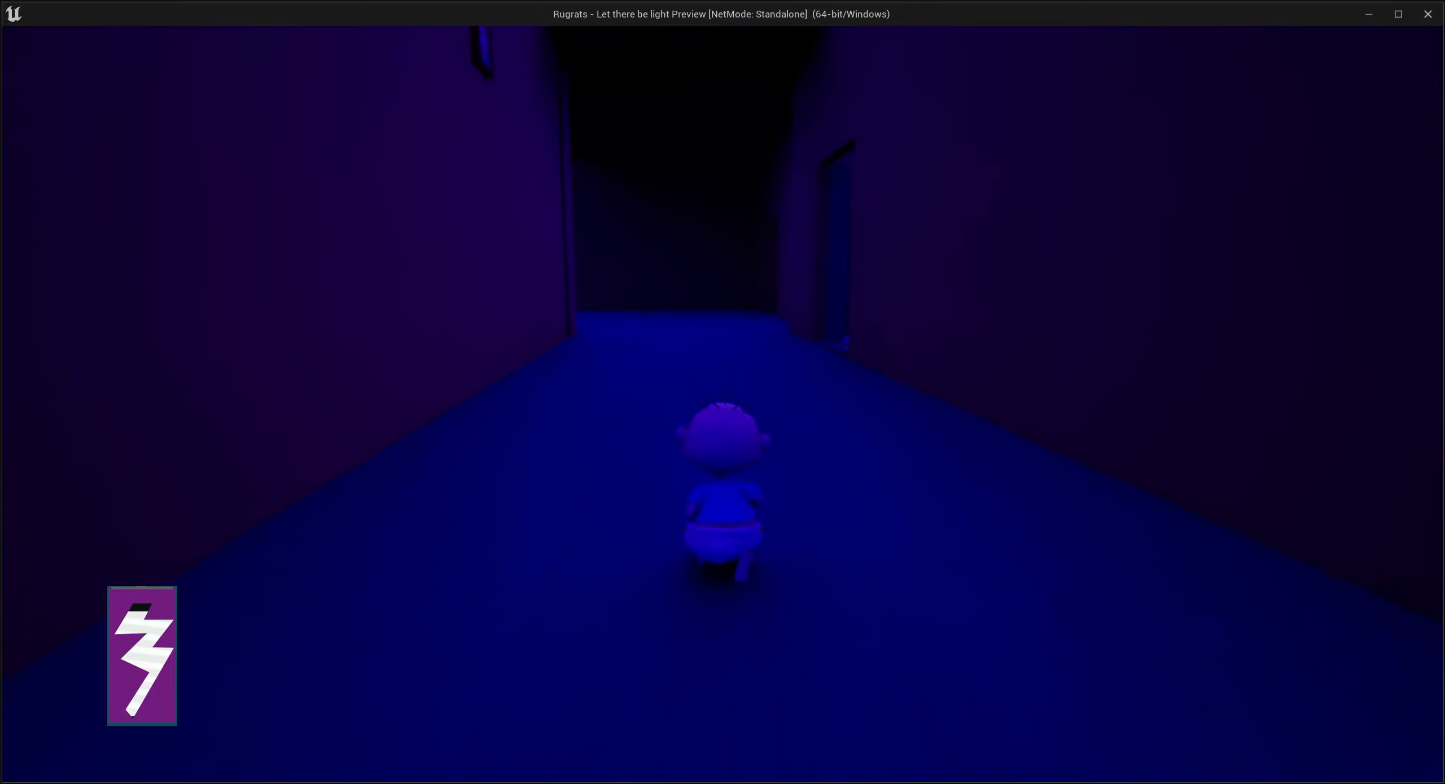
{"action": "key", "text": "w"}
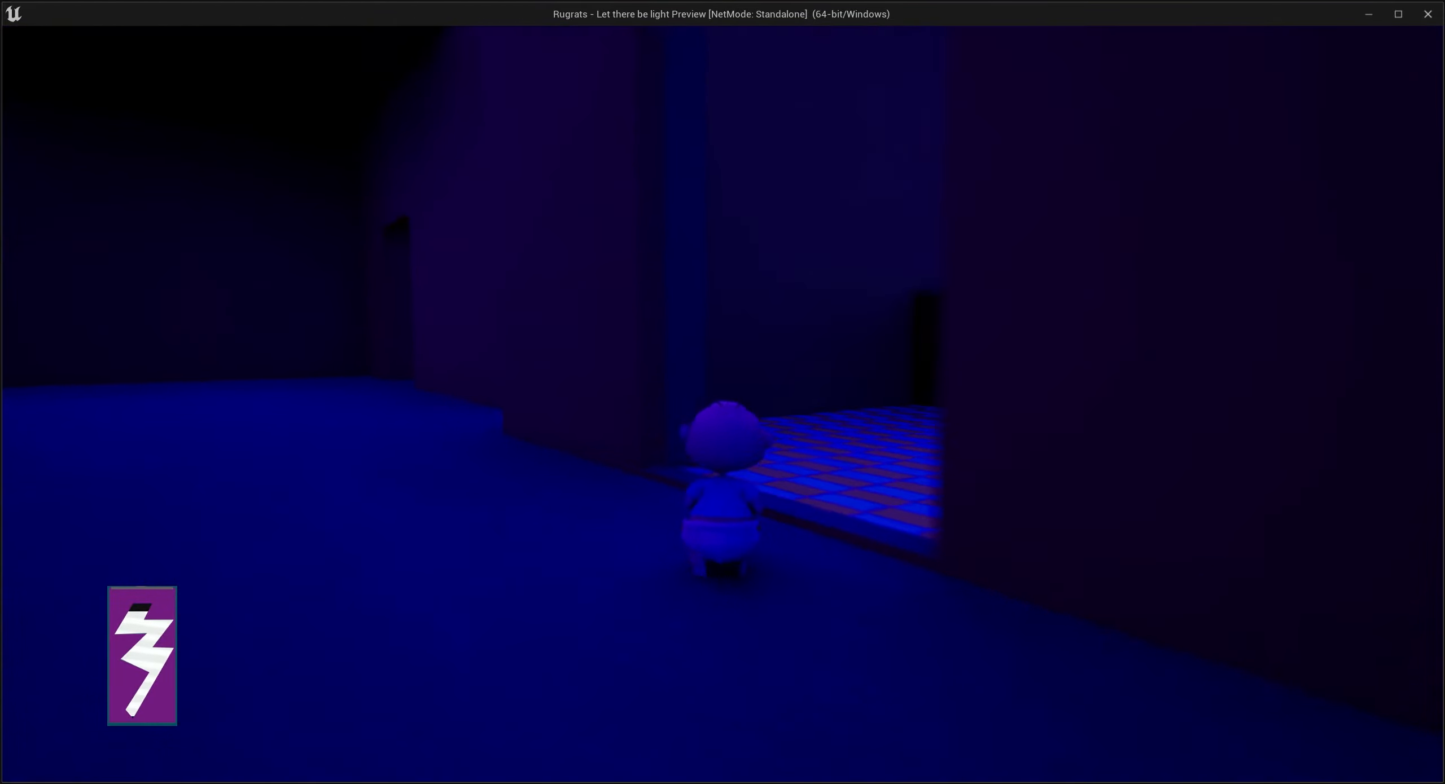
{"action": "key", "text": "w"}
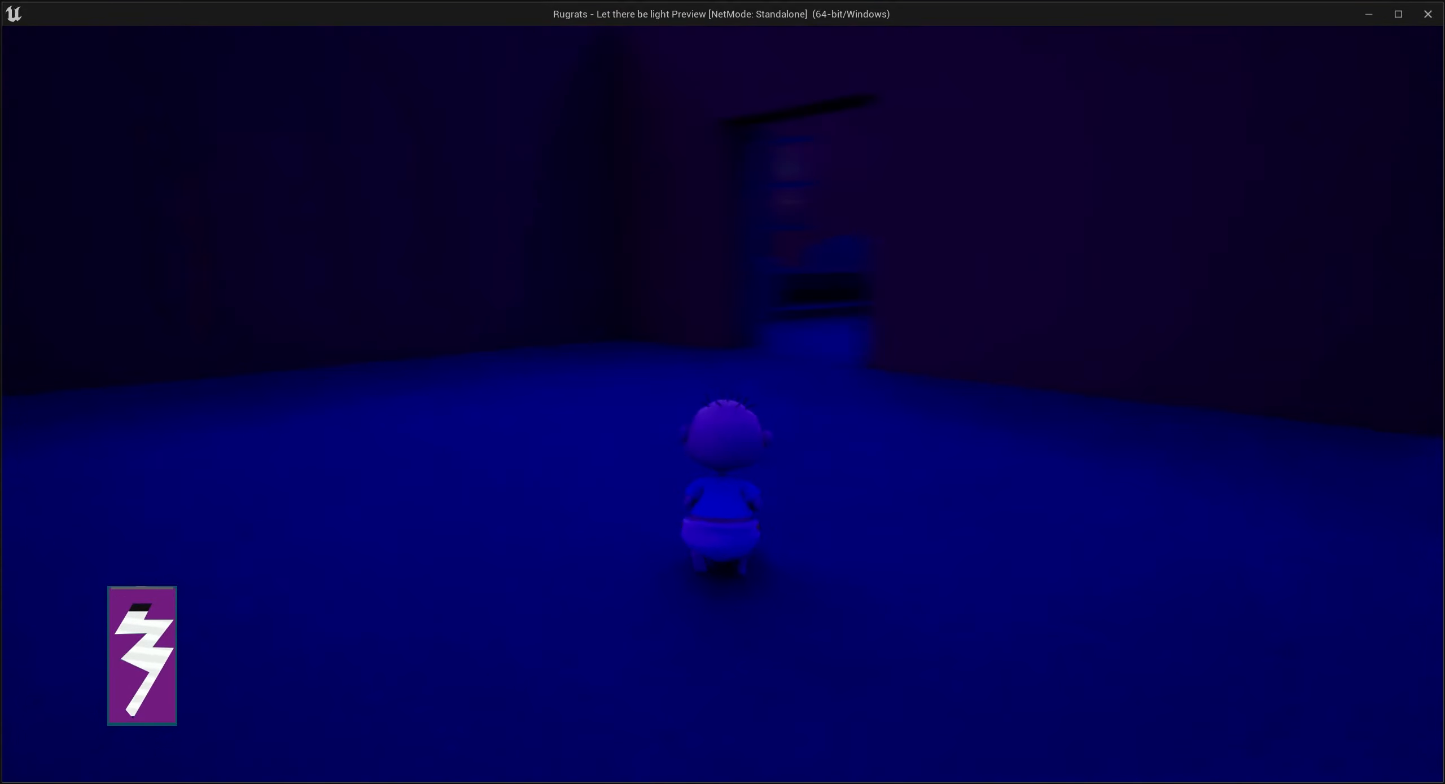
Test the torch against the ghost in the upstairs bedroom and walk Tommy to the battery pickup
{"action": "key", "text": "f"}
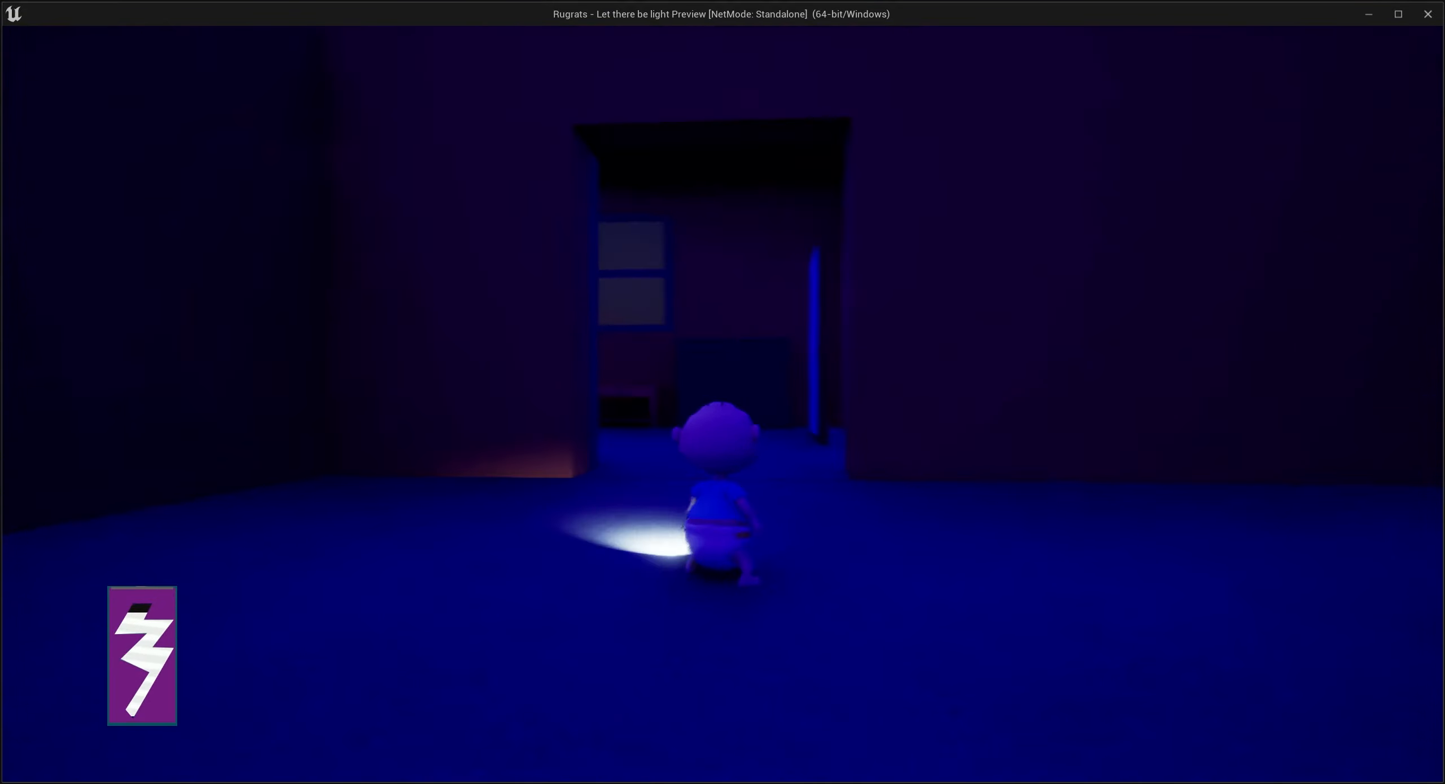
{"action": "key", "text": "f"}
{"action": "key", "text": "w"}
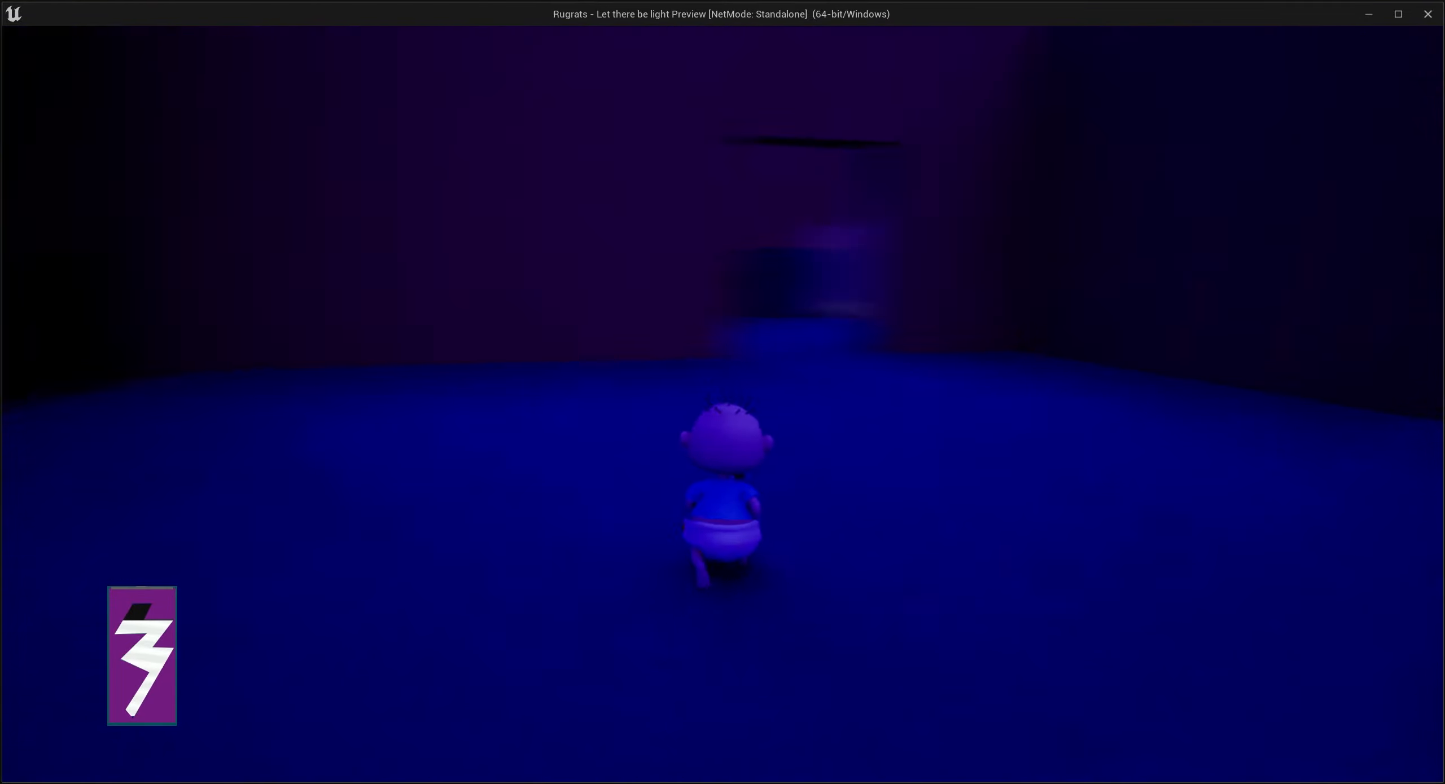
{"action": "key", "text": "w"}
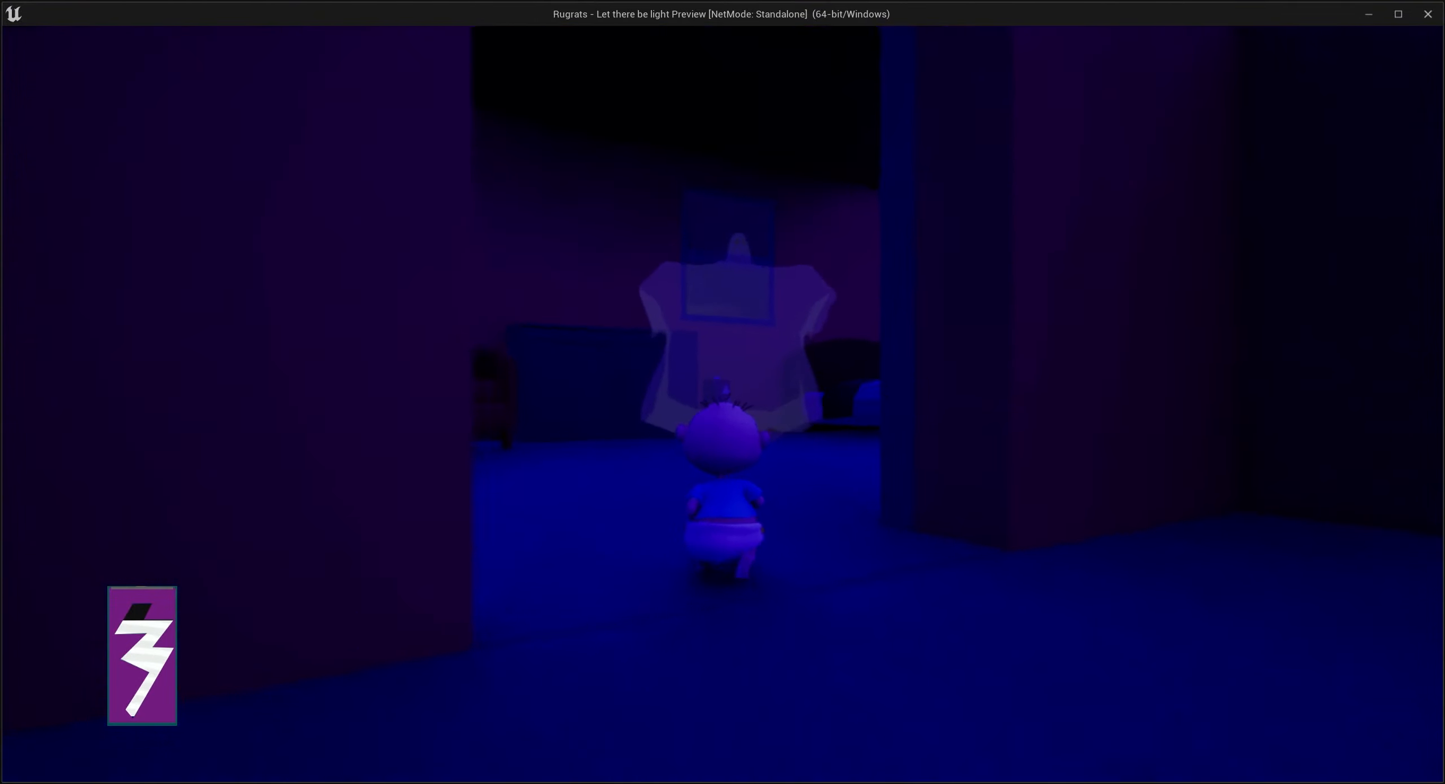
{"action": "key", "text": "f"}
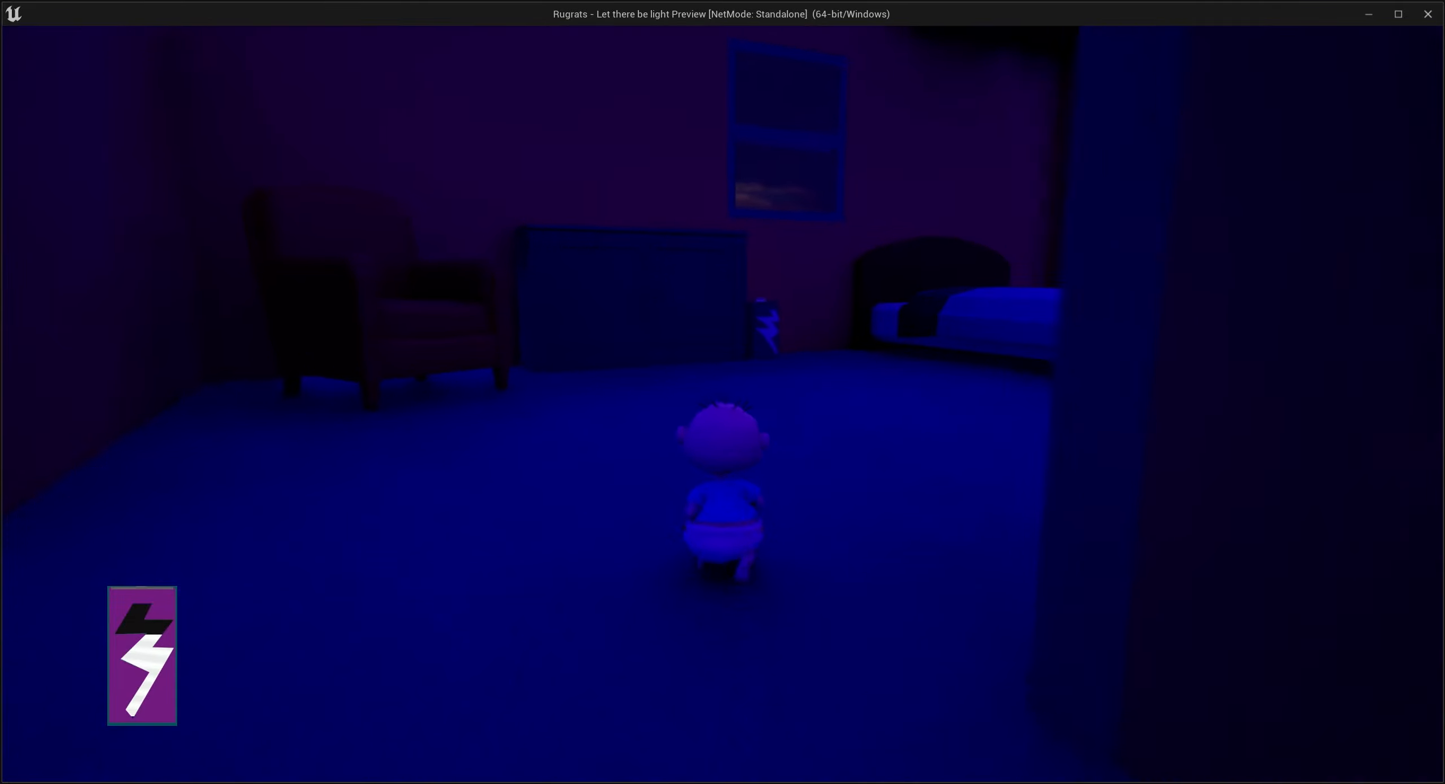
{"action": "key", "text": "w"}
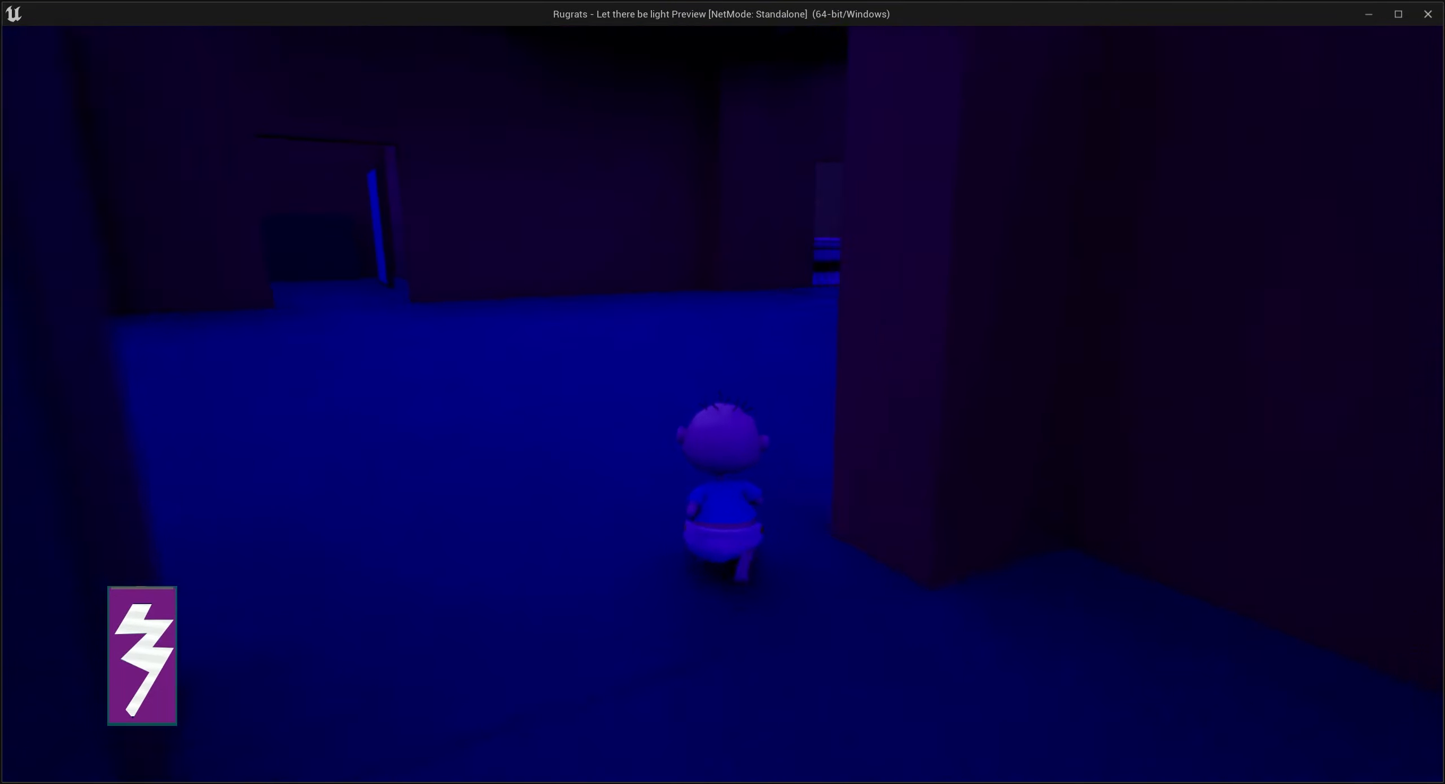
Walk Tommy down the stairs and through the ground-floor hallway into the kitchen
{"action": "key", "text": "w"}
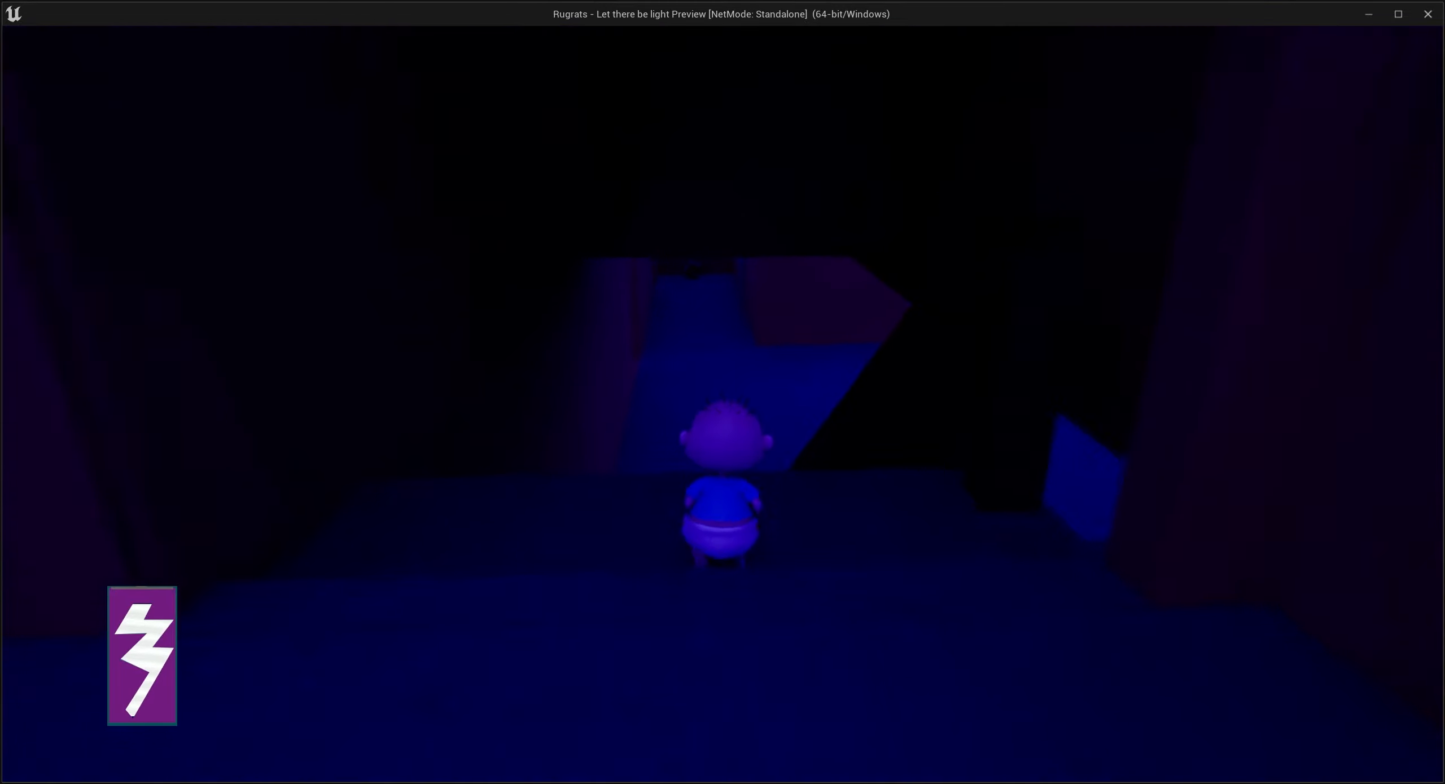
{"action": "key", "text": "w"}
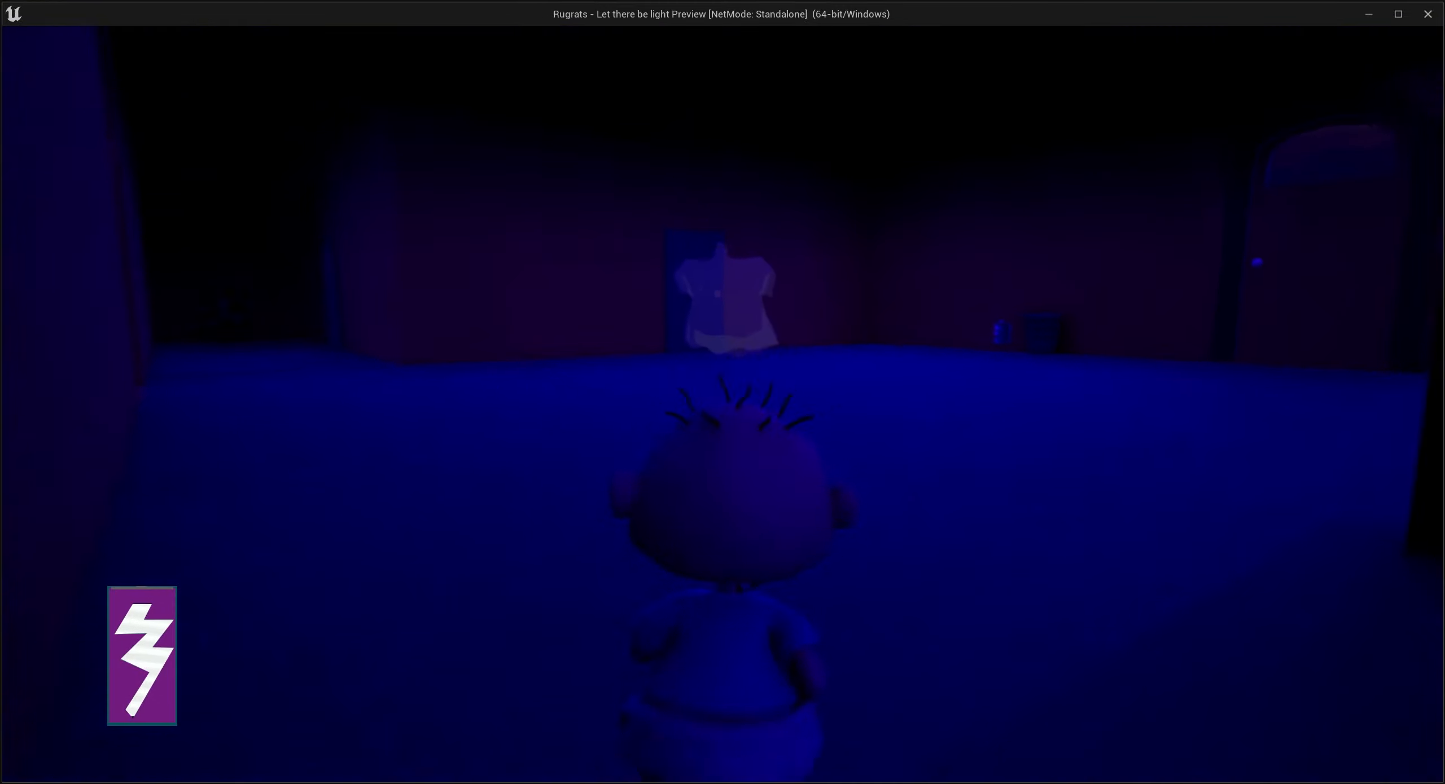
{"action": "key", "text": "w"}
{"action": "key", "text": "w"}
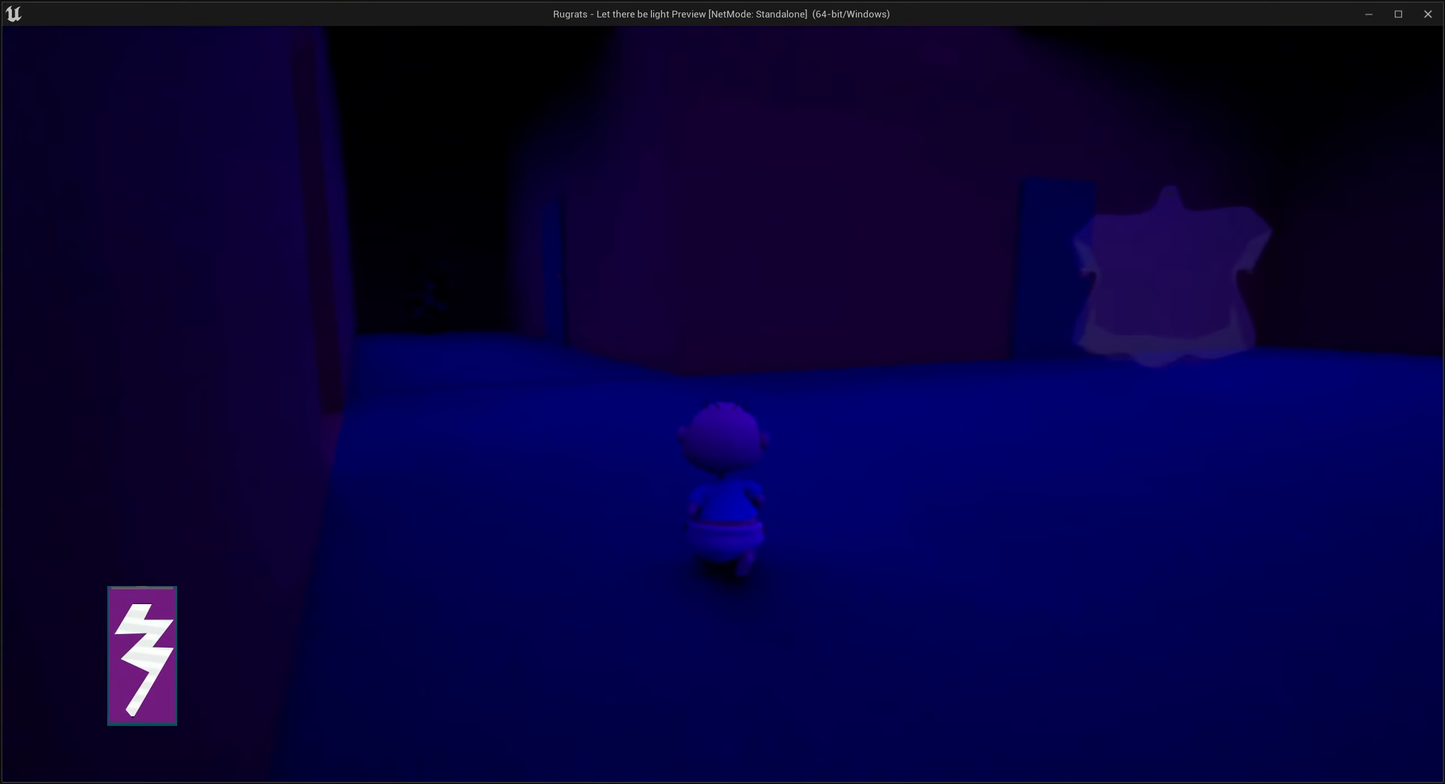
{"action": "key", "text": "w"}
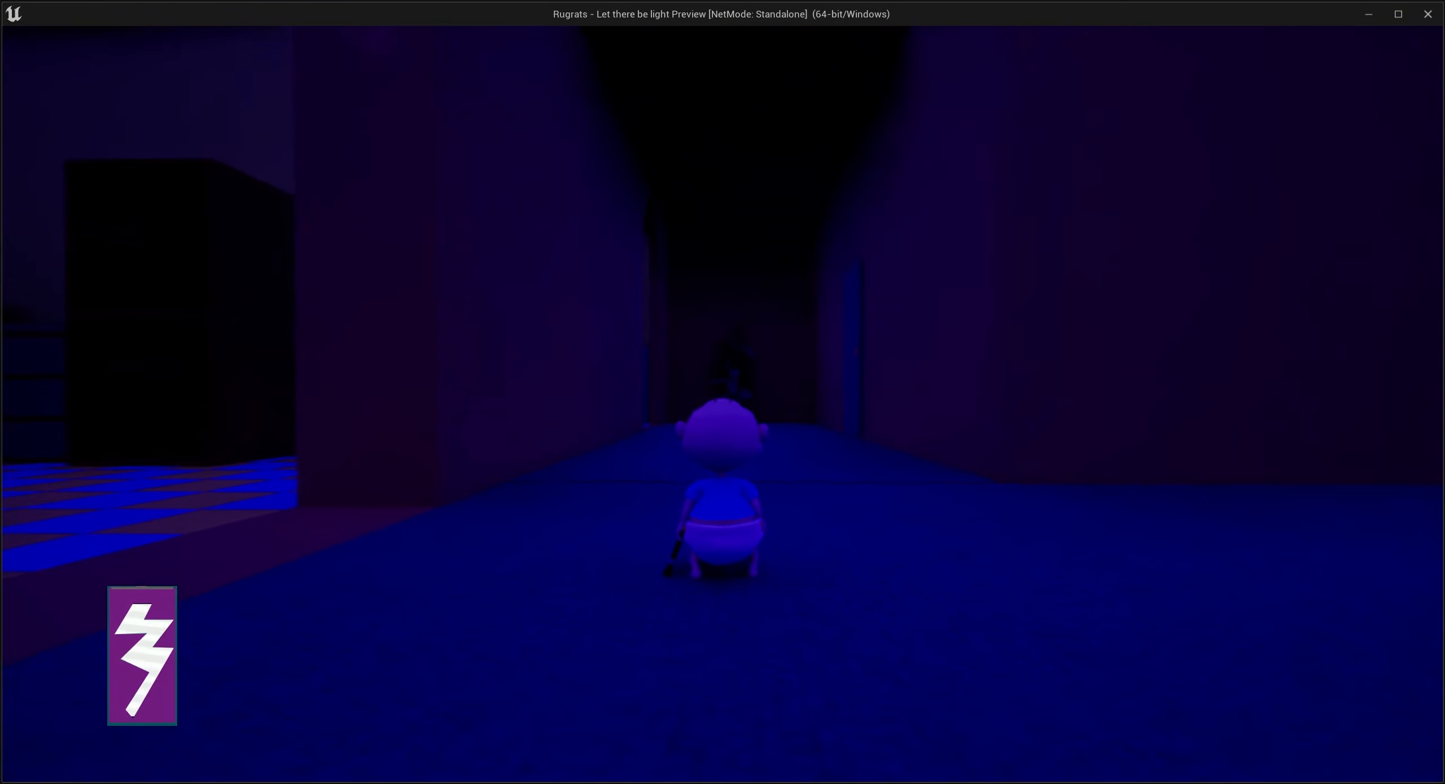
{"action": "key", "text": "w"}
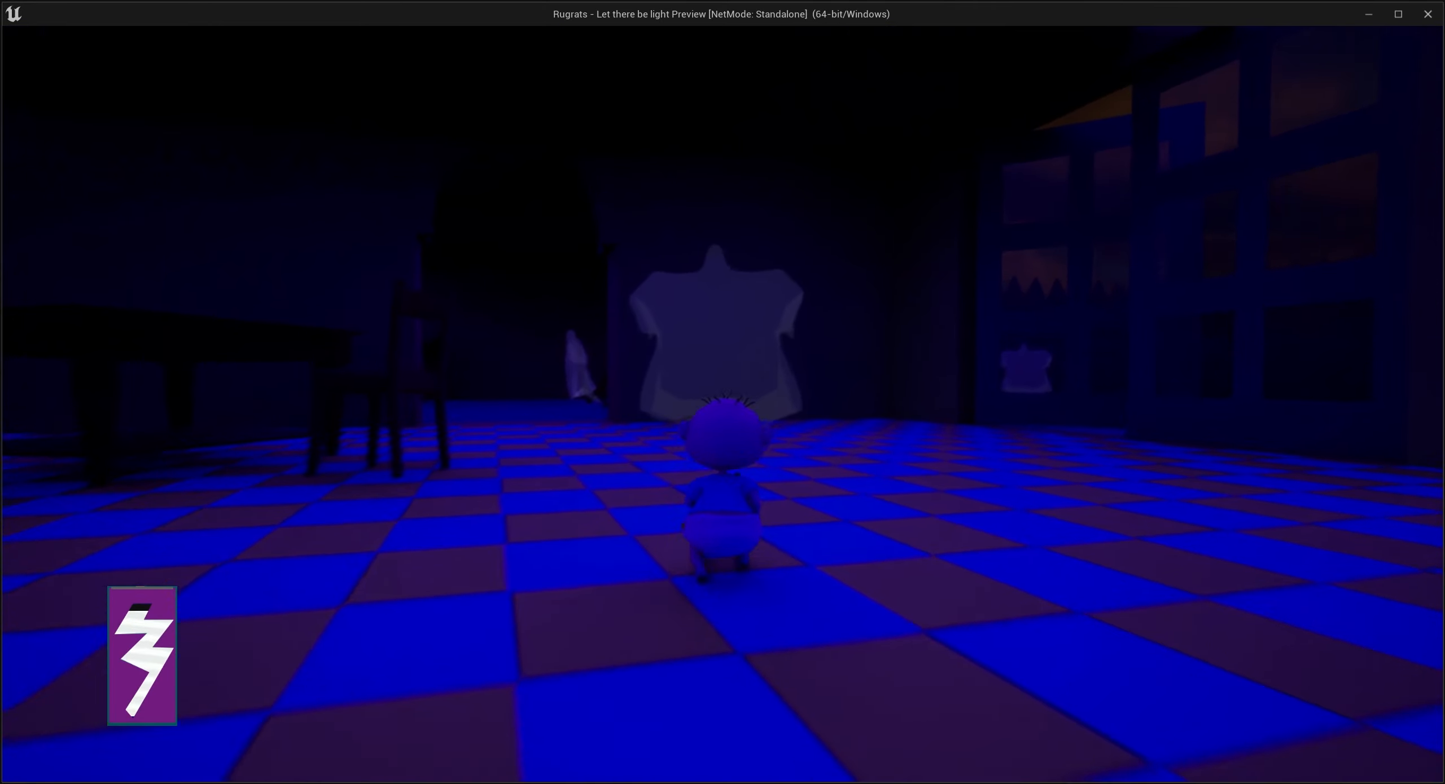
Use the torch on the kitchen ghost, and walk Tommy outside to inspect Spike beside the doghouse
{"action": "key", "text": "f"}
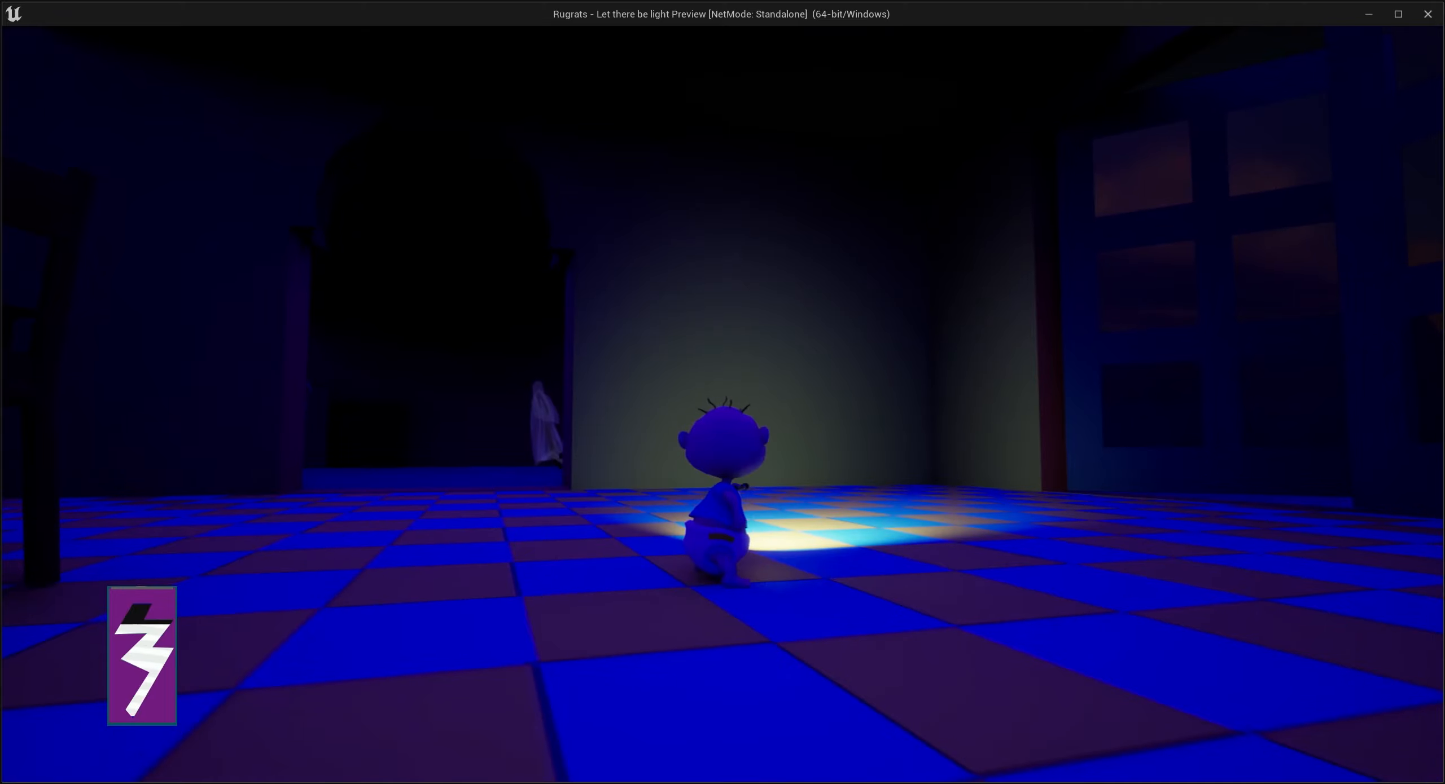
{"action": "key", "text": "f"}
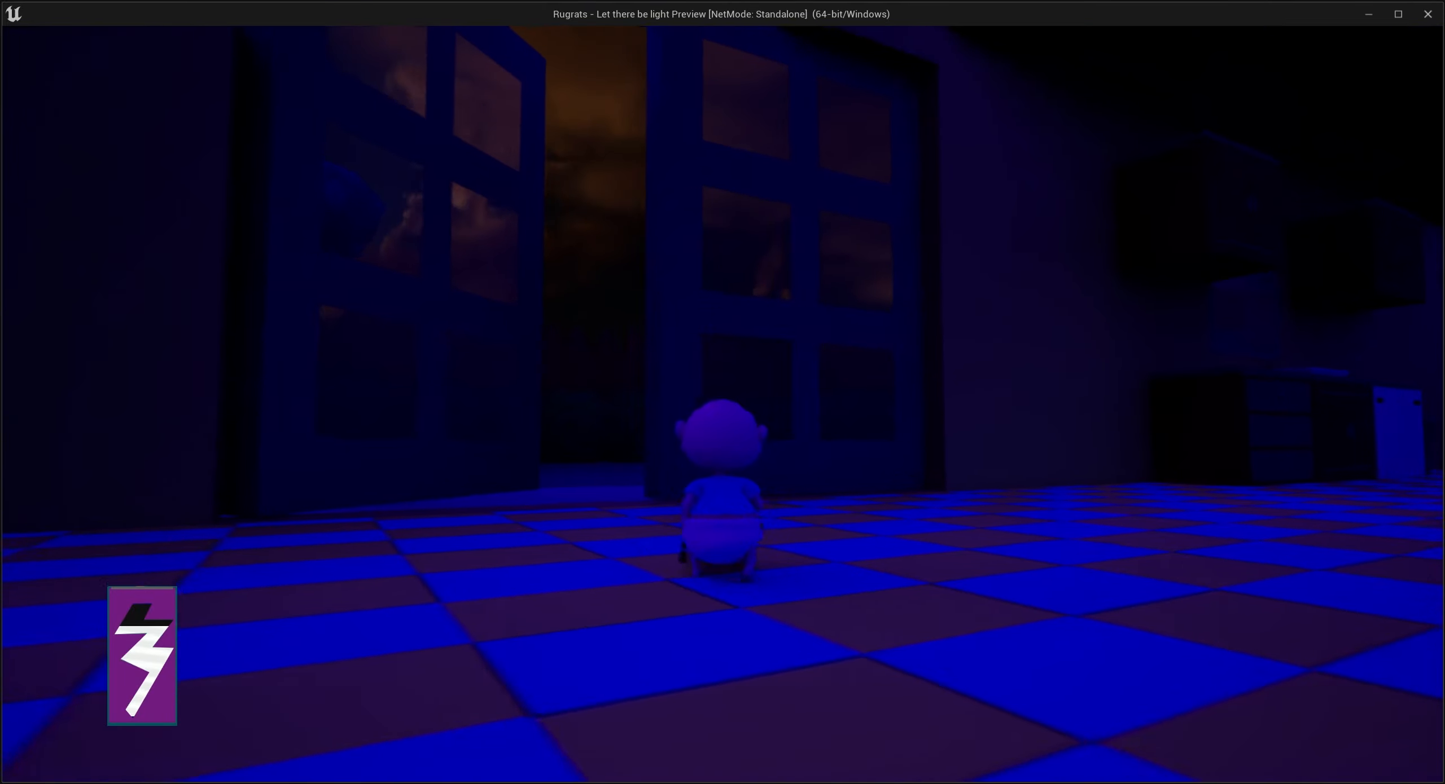
{"action": "key", "text": "w"}
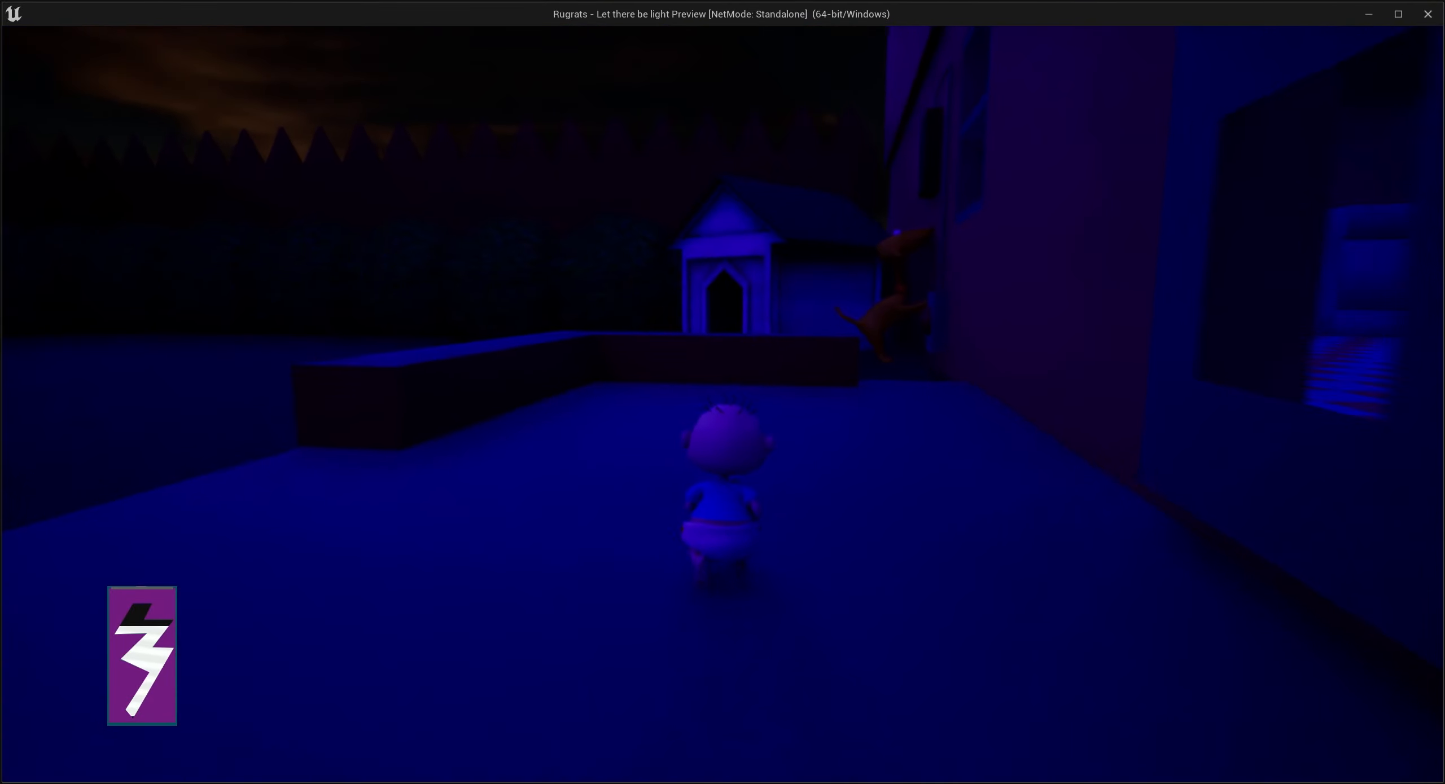
{"action": "key", "text": "w"}
{"action": "key", "text": "f"}
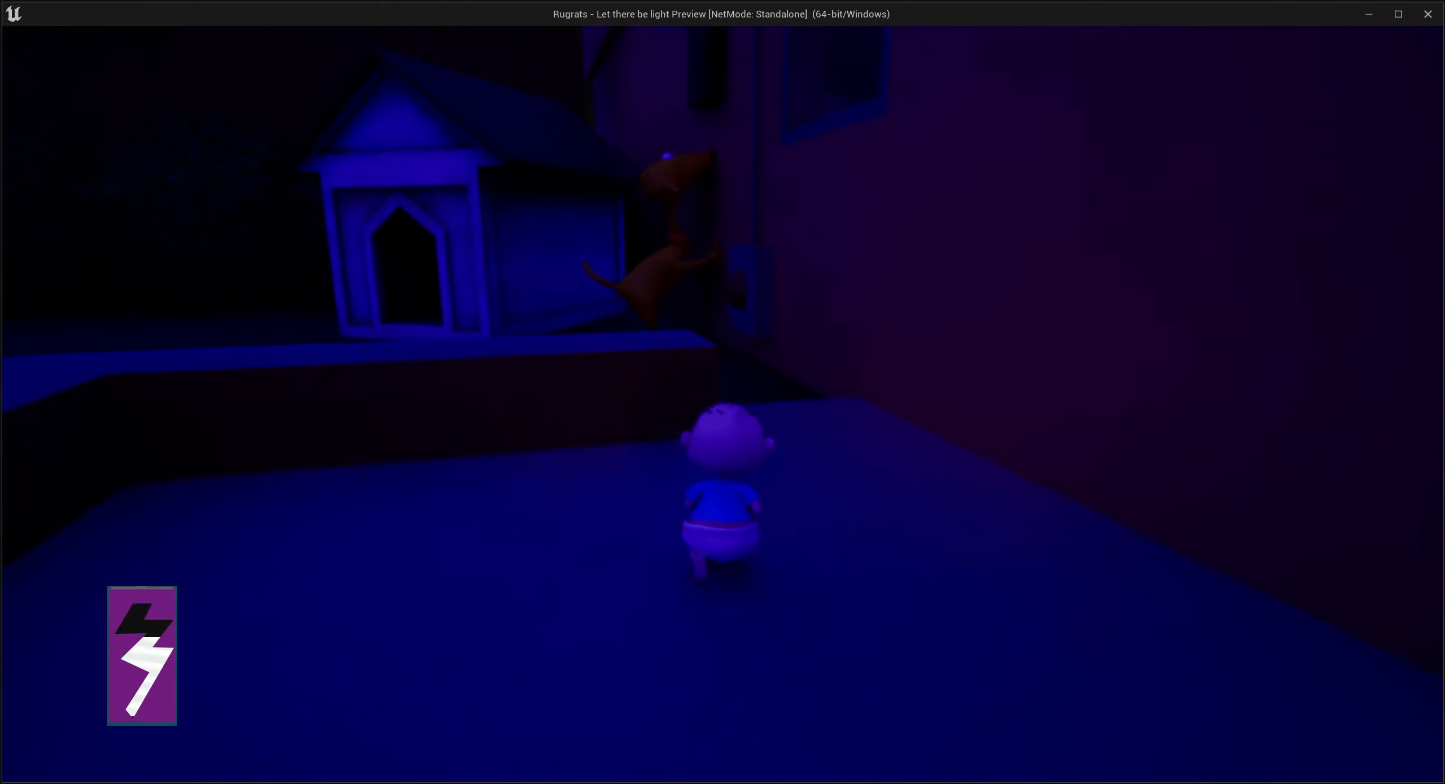
Walk Tommy away from Spike and the doghouse and across the lit backyard lawn
{"action": "key", "text": "w"}
{"action": "key", "text": "w"}
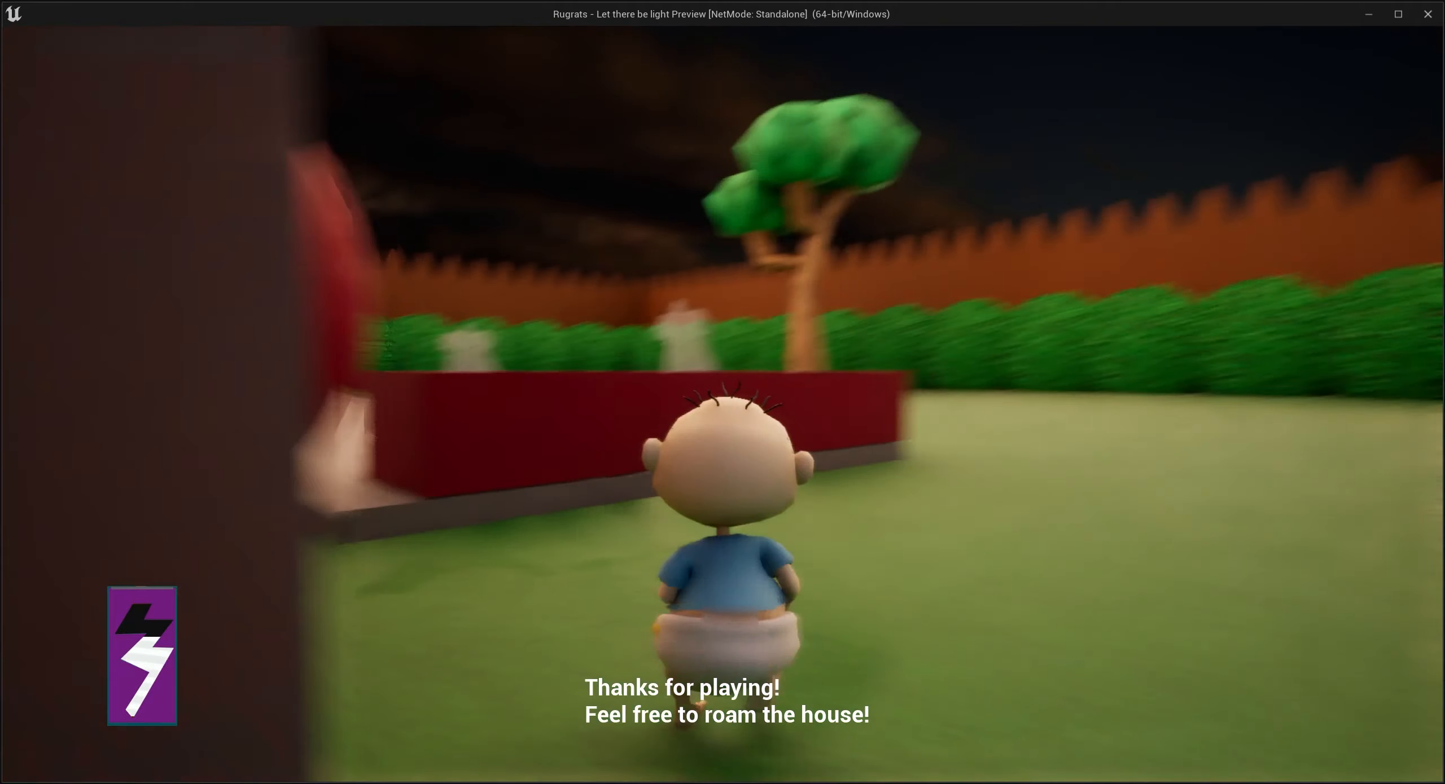
{"action": "key", "text": "w"}
{"action": "key", "text": "w"}
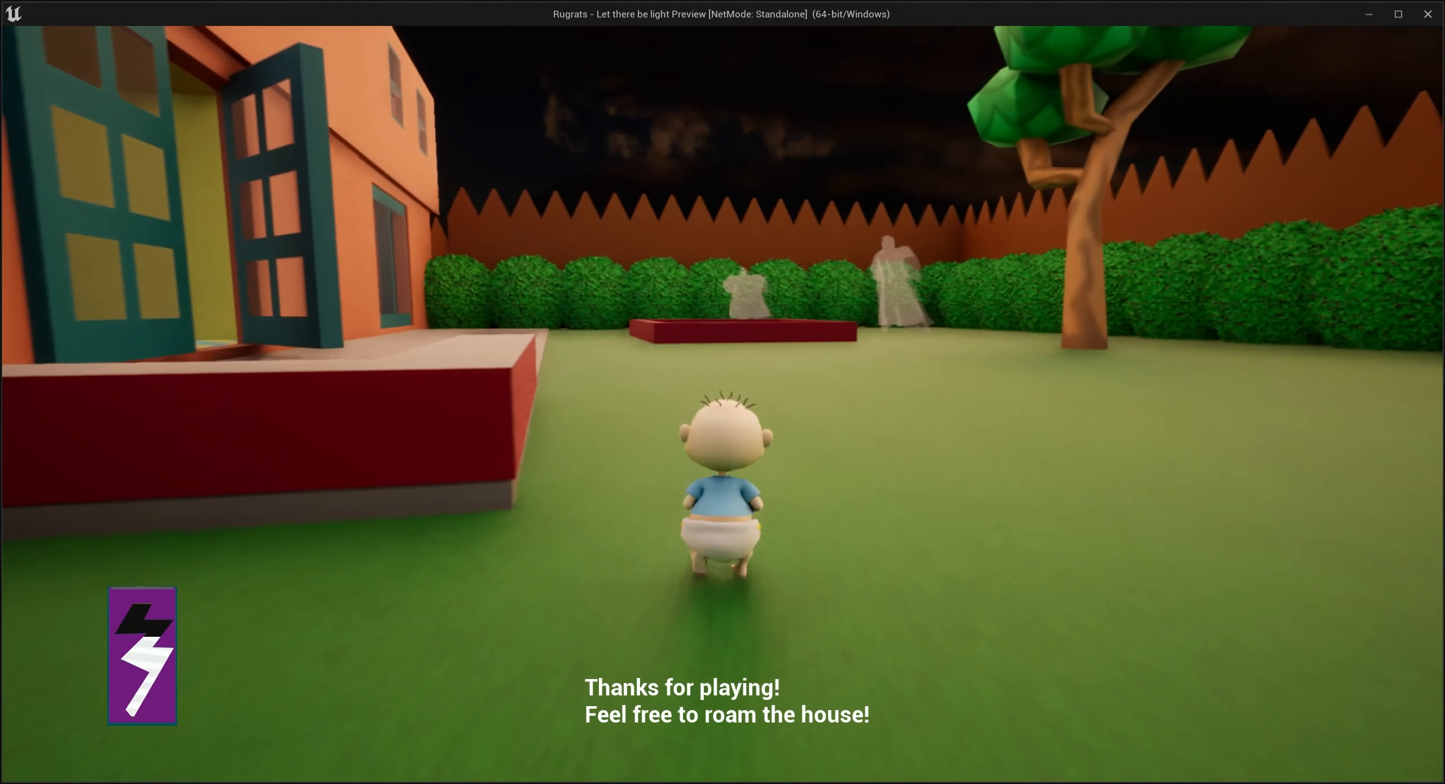
Take Tommy back inside through the open patio doors, across the checkered-floor room and into the living room
{"action": "key", "text": "w"}
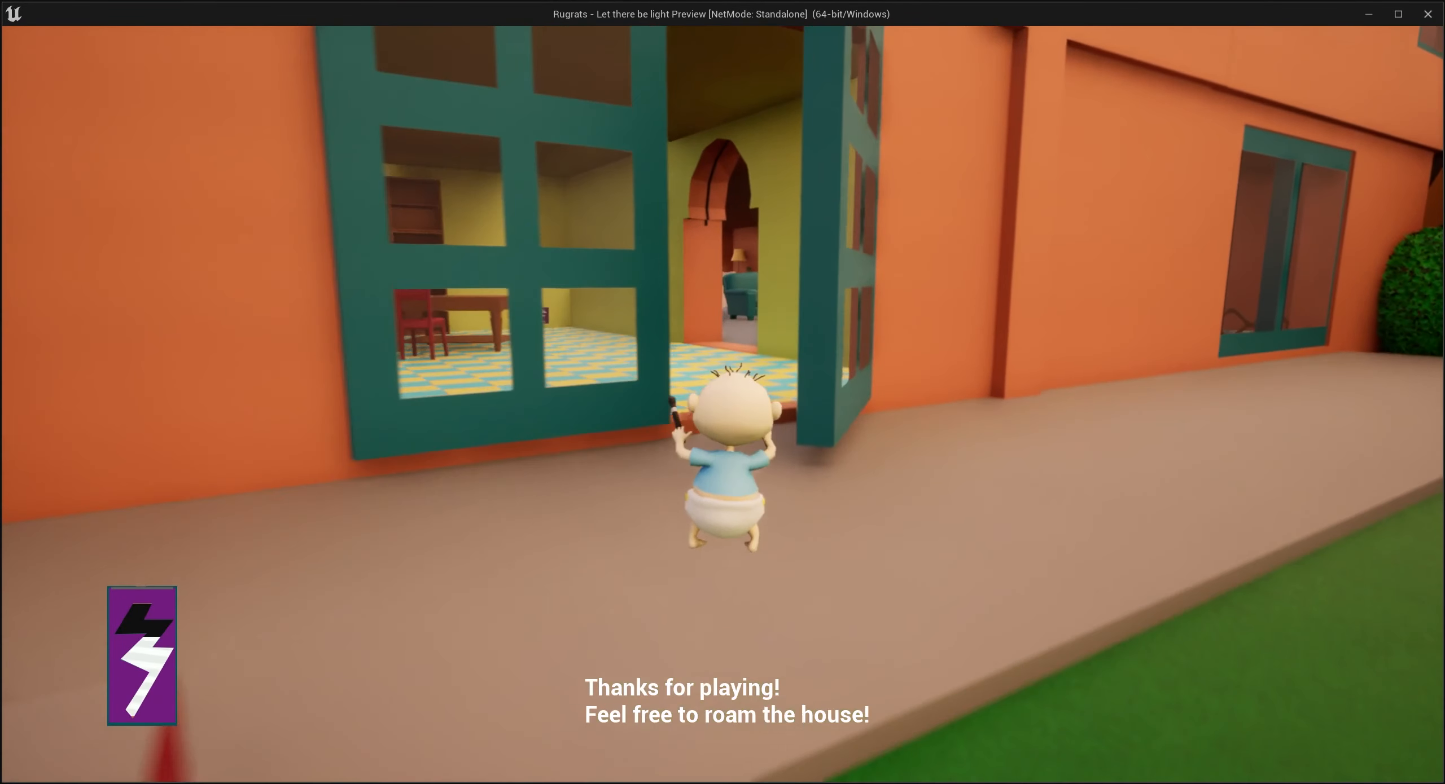
{"action": "key", "text": "w"}
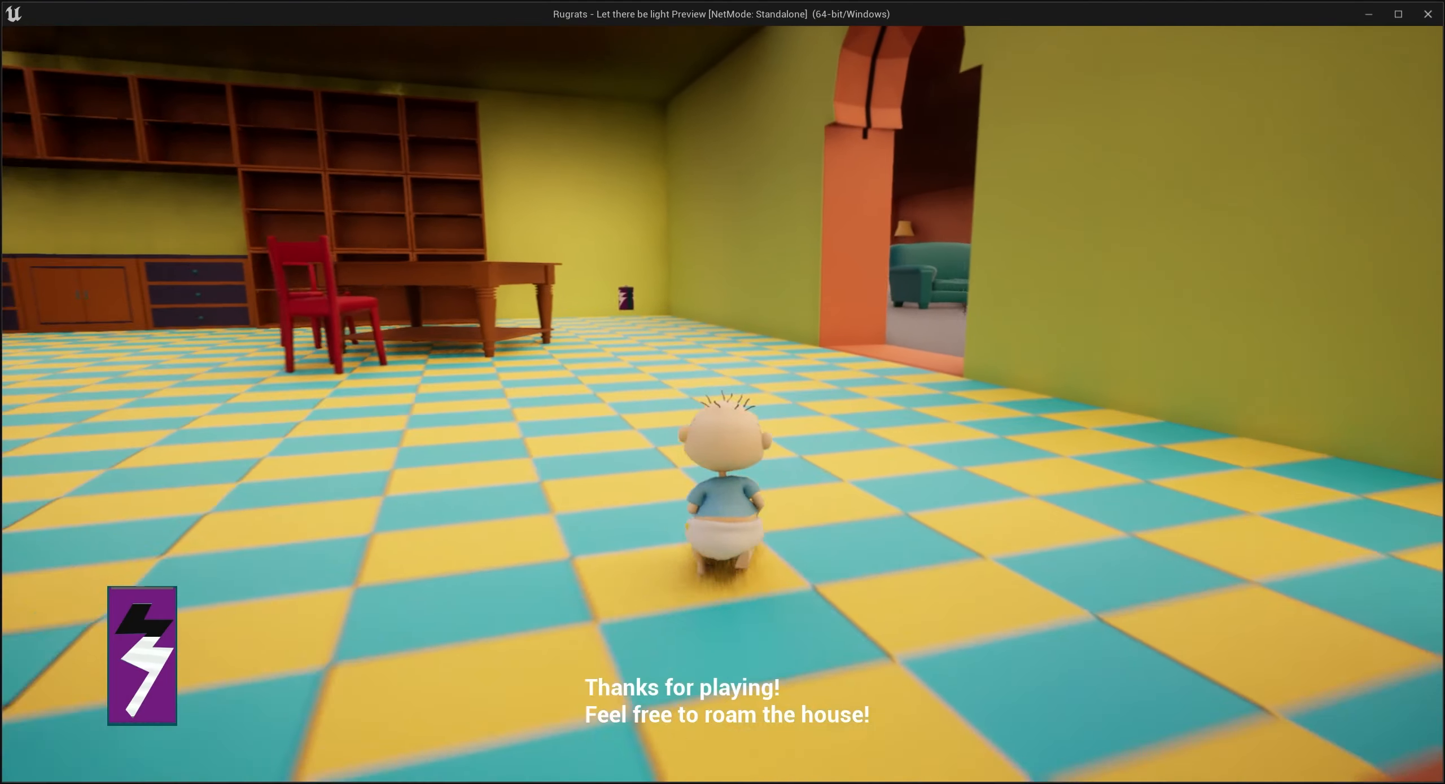
{"action": "key", "text": "w"}
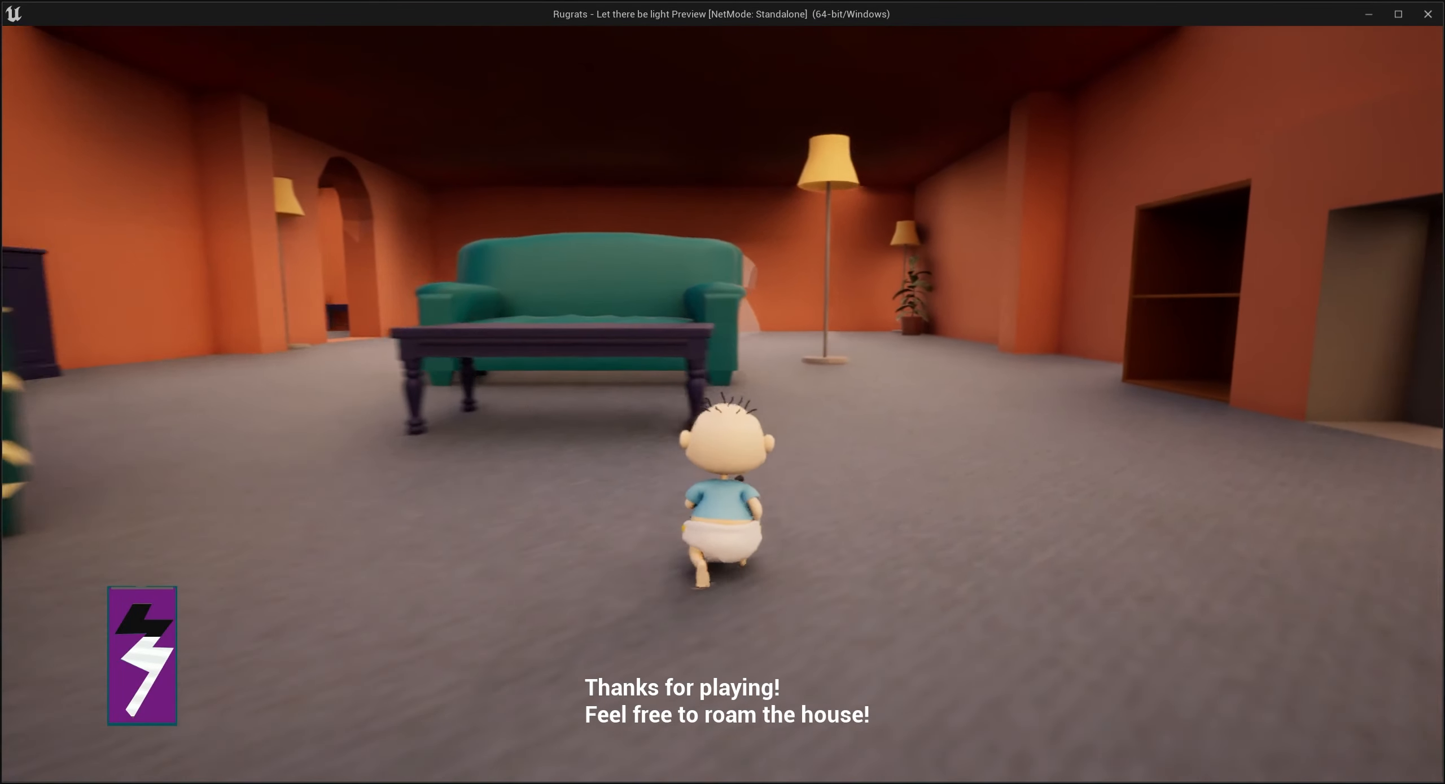
{"action": "key", "text": "w"}
{"action": "key", "text": "w"}
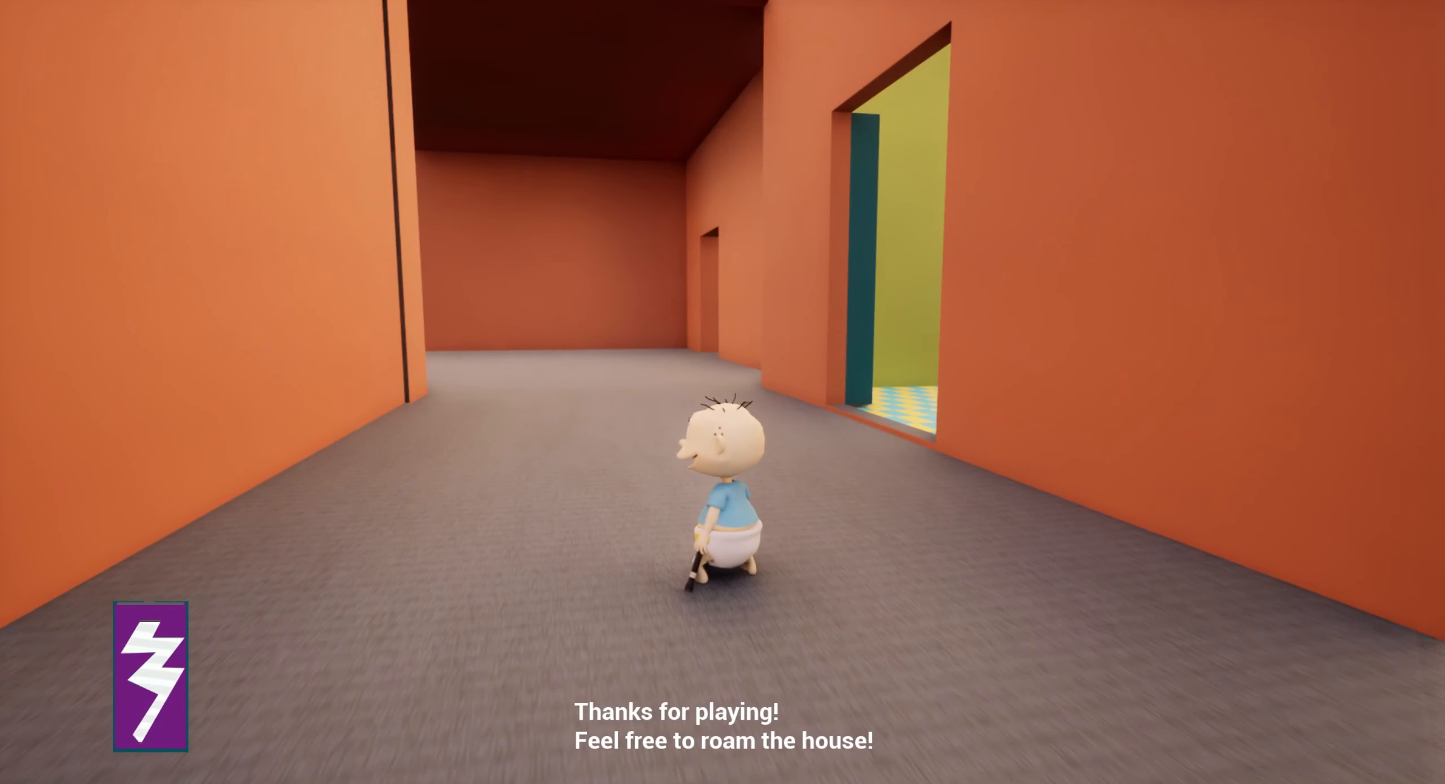
Walk Tommy through the upstairs hallway and down the stairs, and inspect the staircase from the ground floor
{"action": "key", "text": "w"}
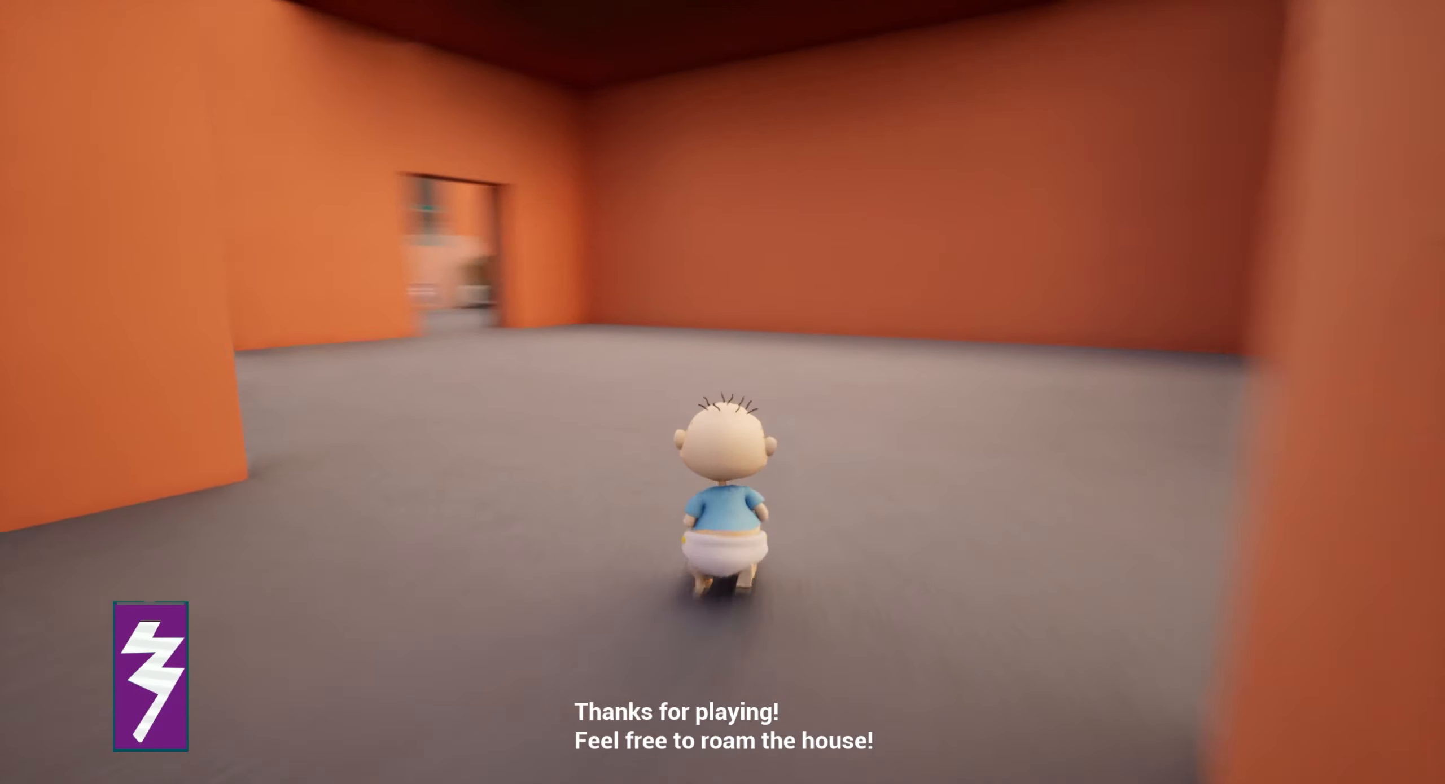
{"action": "key", "text": "w"}
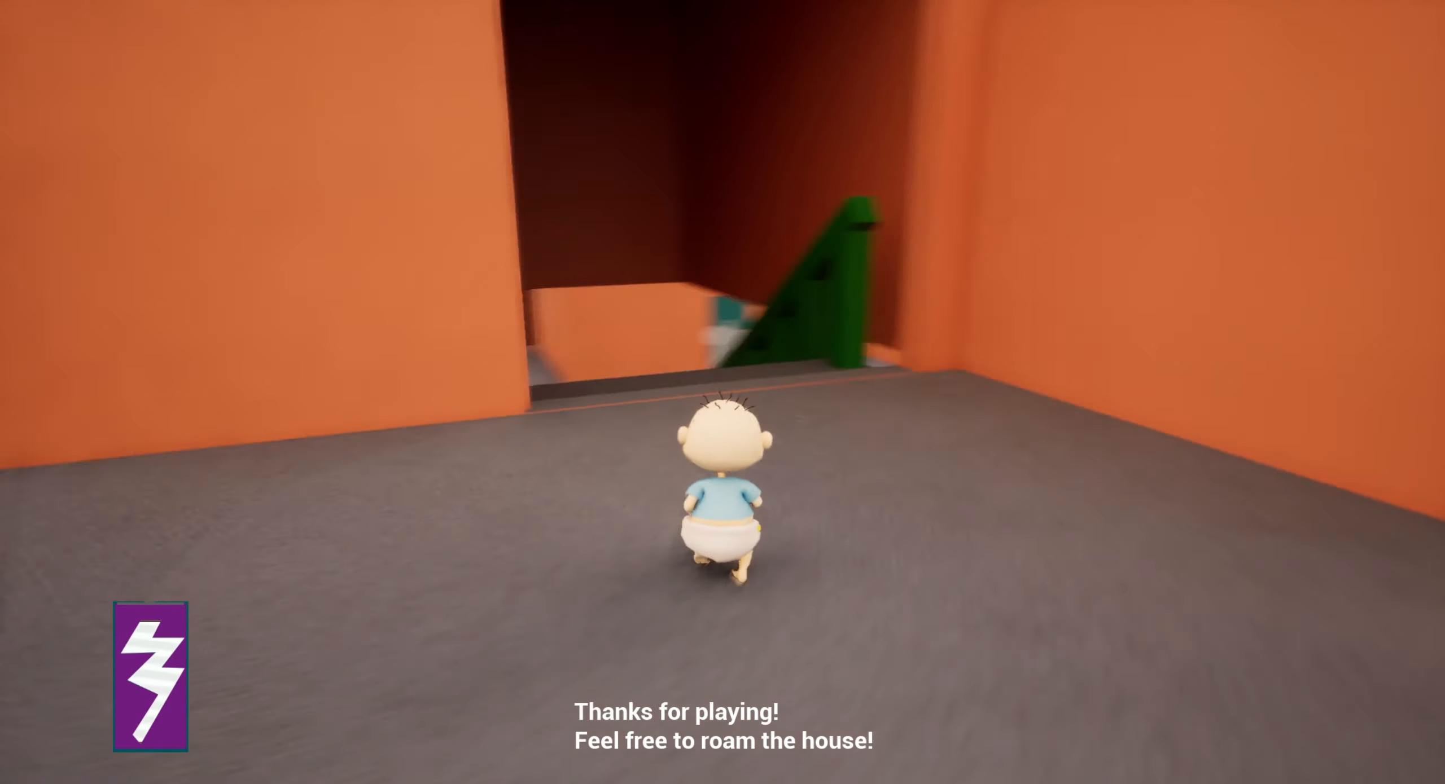
{"action": "key", "text": "w"}
{"action": "key", "text": "w"}
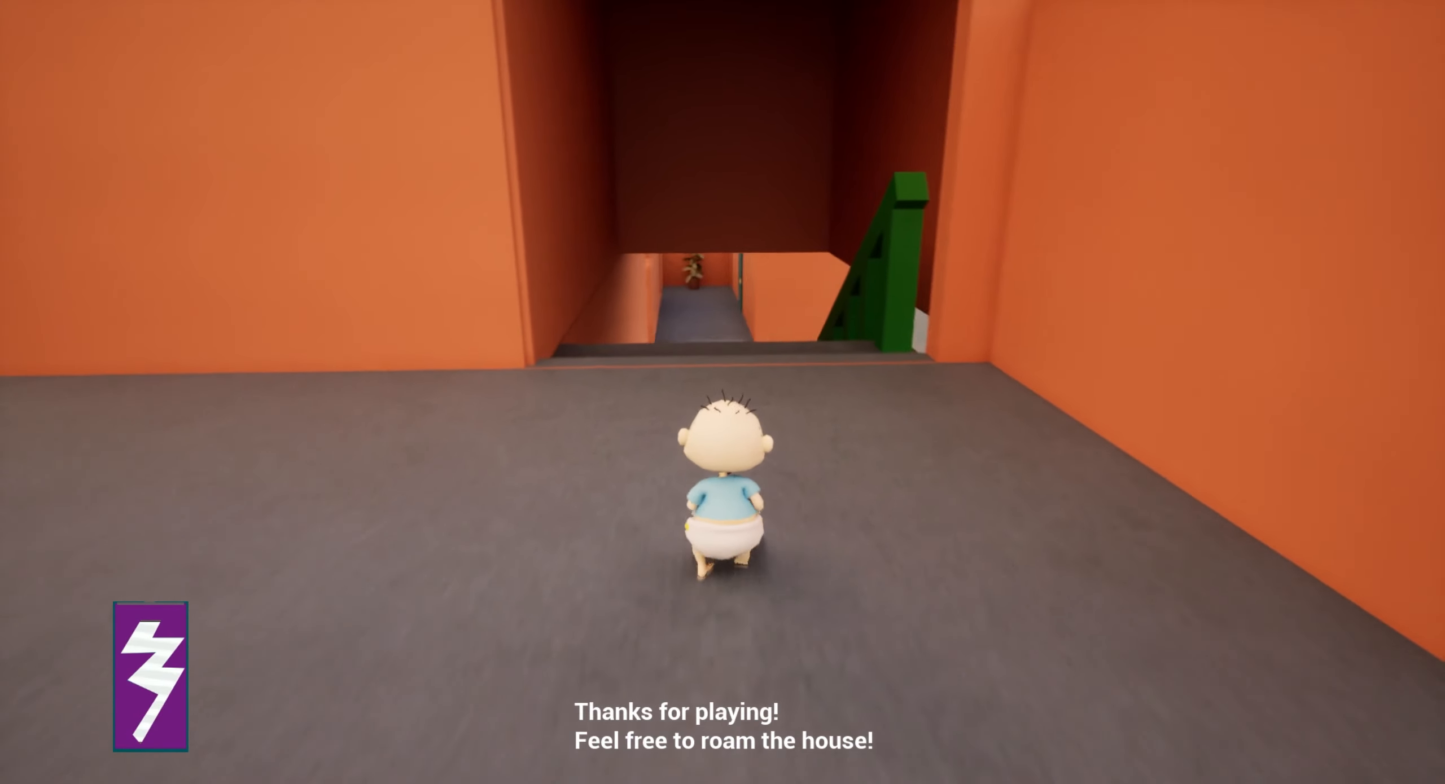
{"action": "key", "text": "w"}
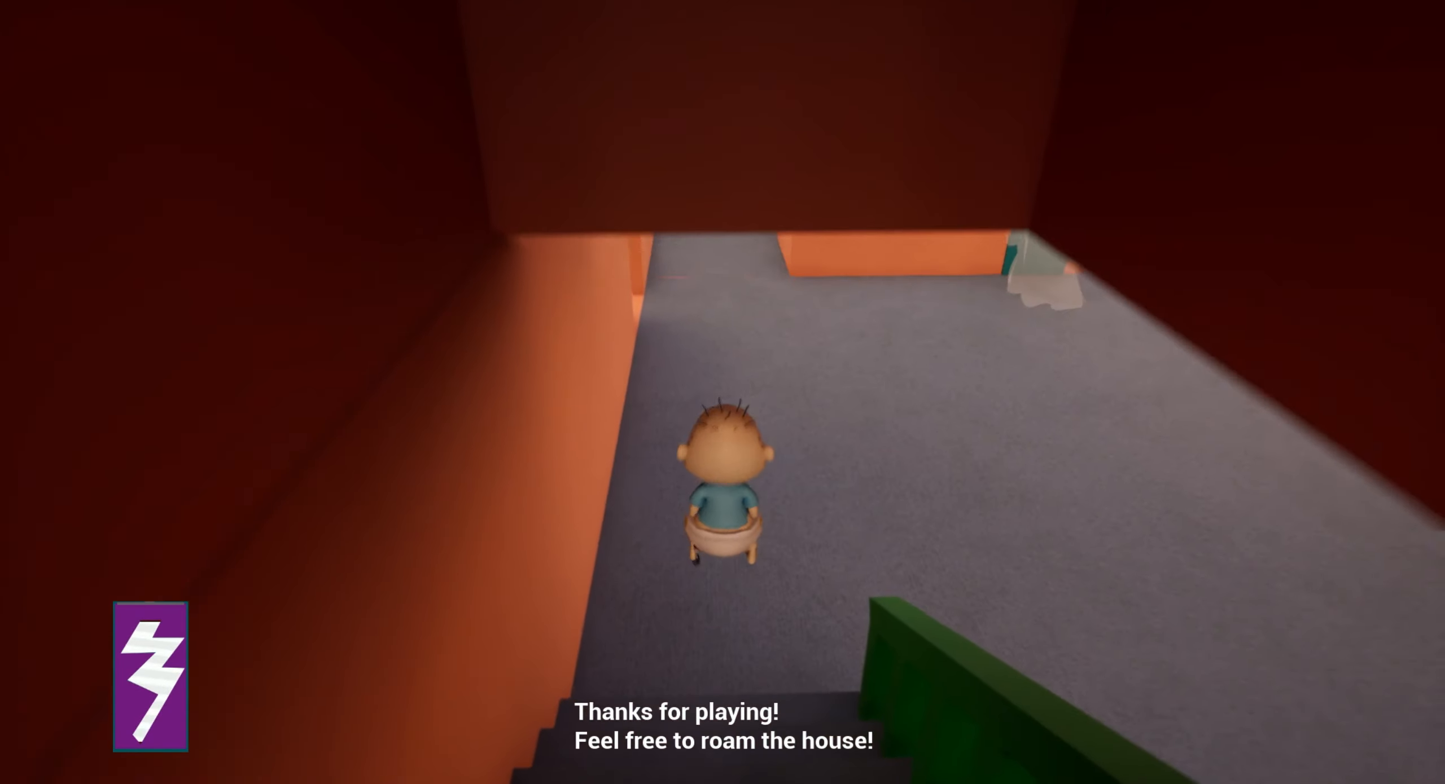
{"action": "key", "text": "w"}
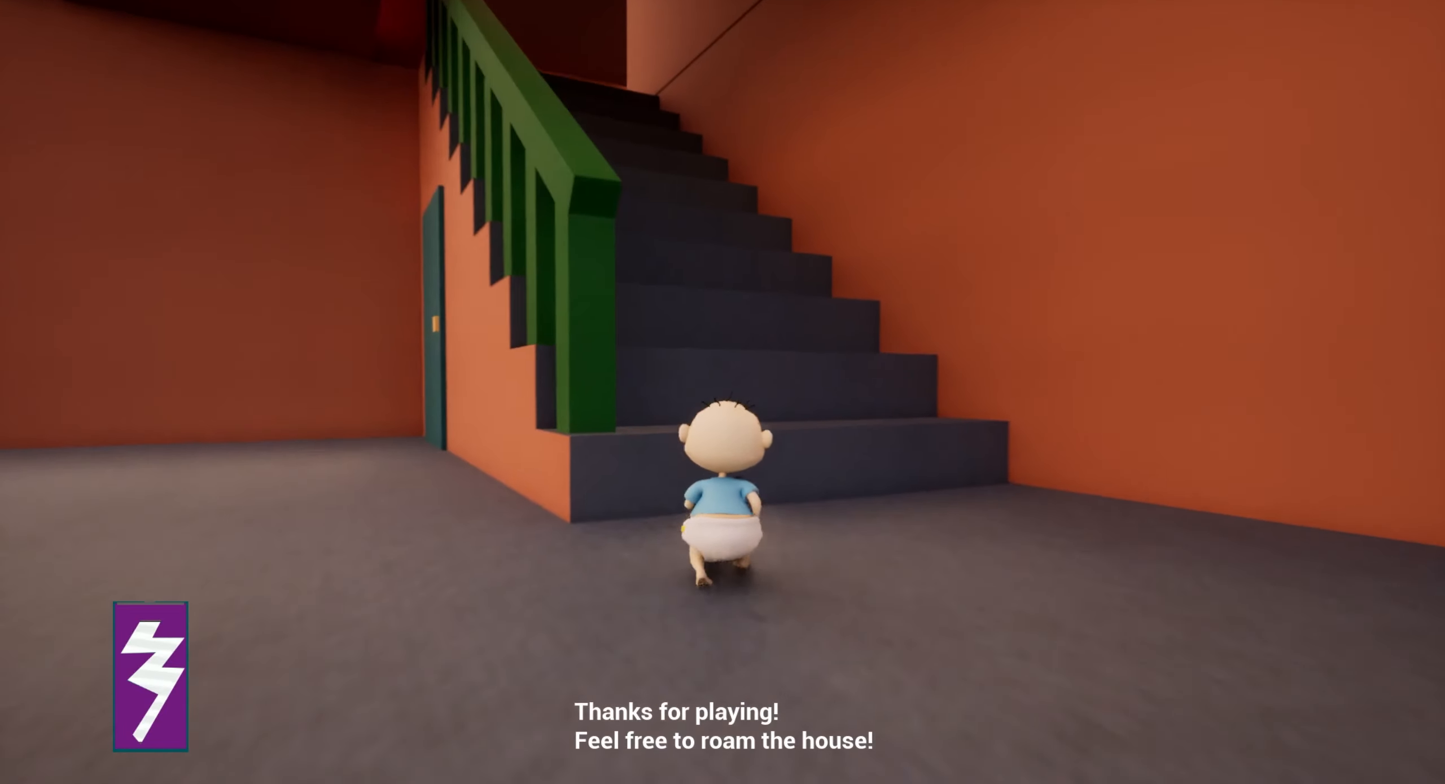
{"action": "key", "text": "w"}
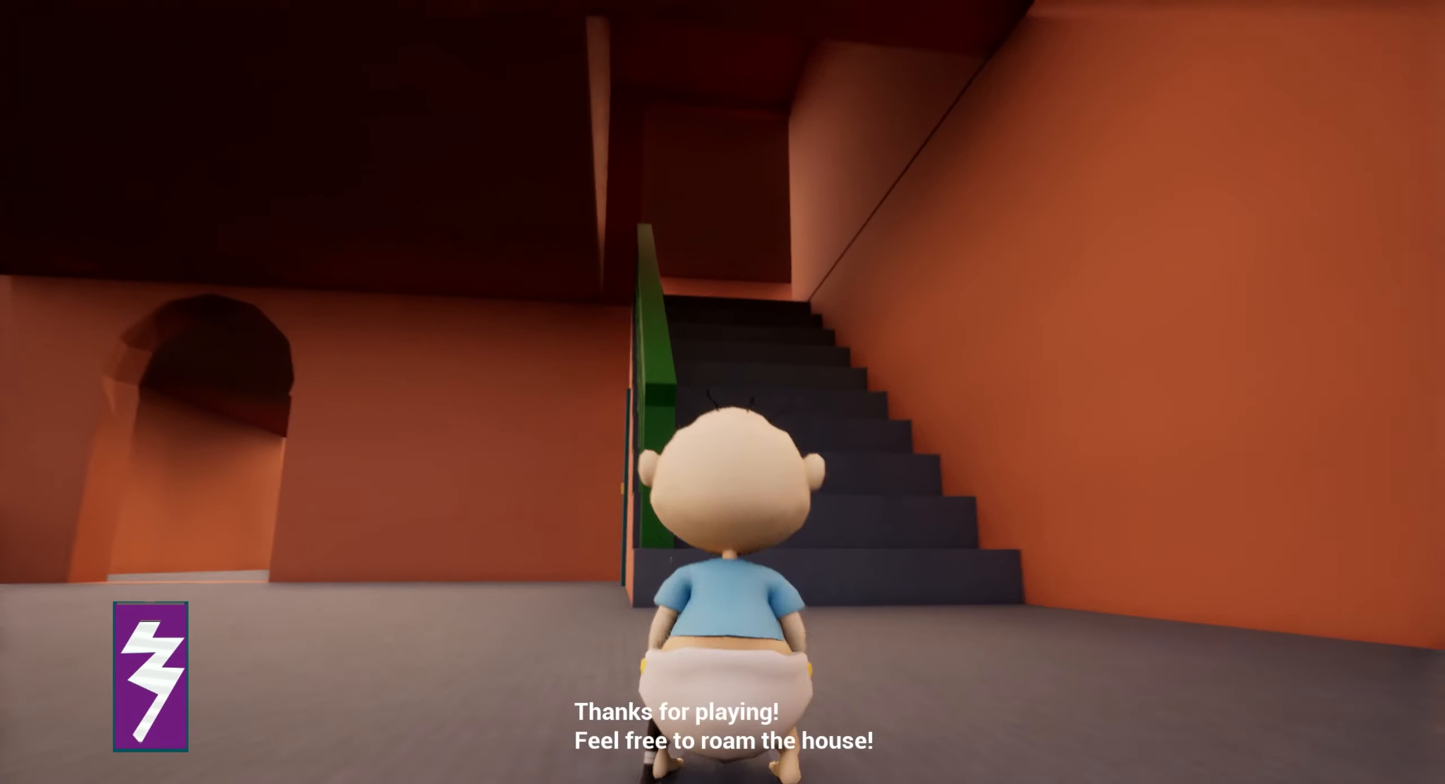
Shine the torch at the ghost in the ground-floor hallway and collect the battery beside the green basket
{"action": "key", "text": "w"}
{"action": "key", "text": "space"}
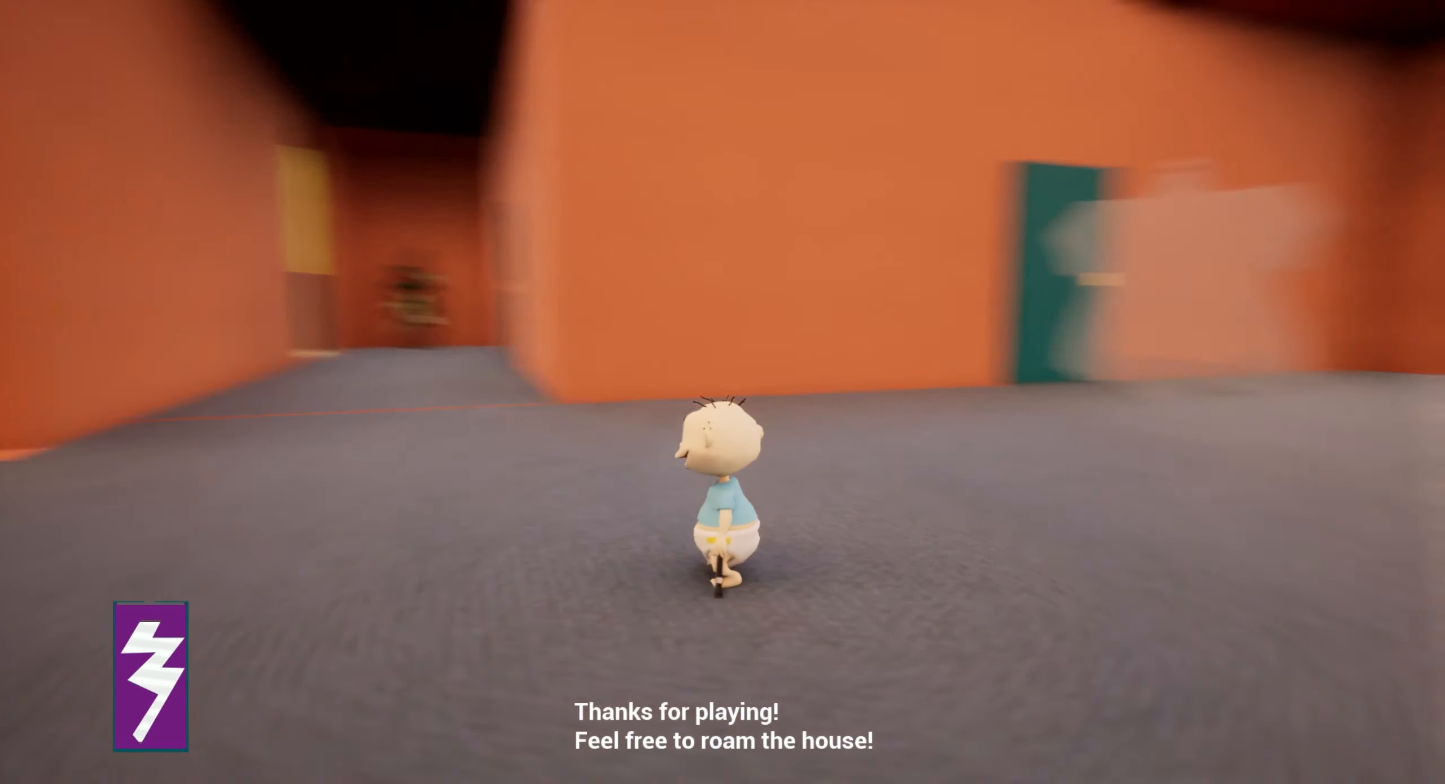
{"action": "key", "text": "w"}
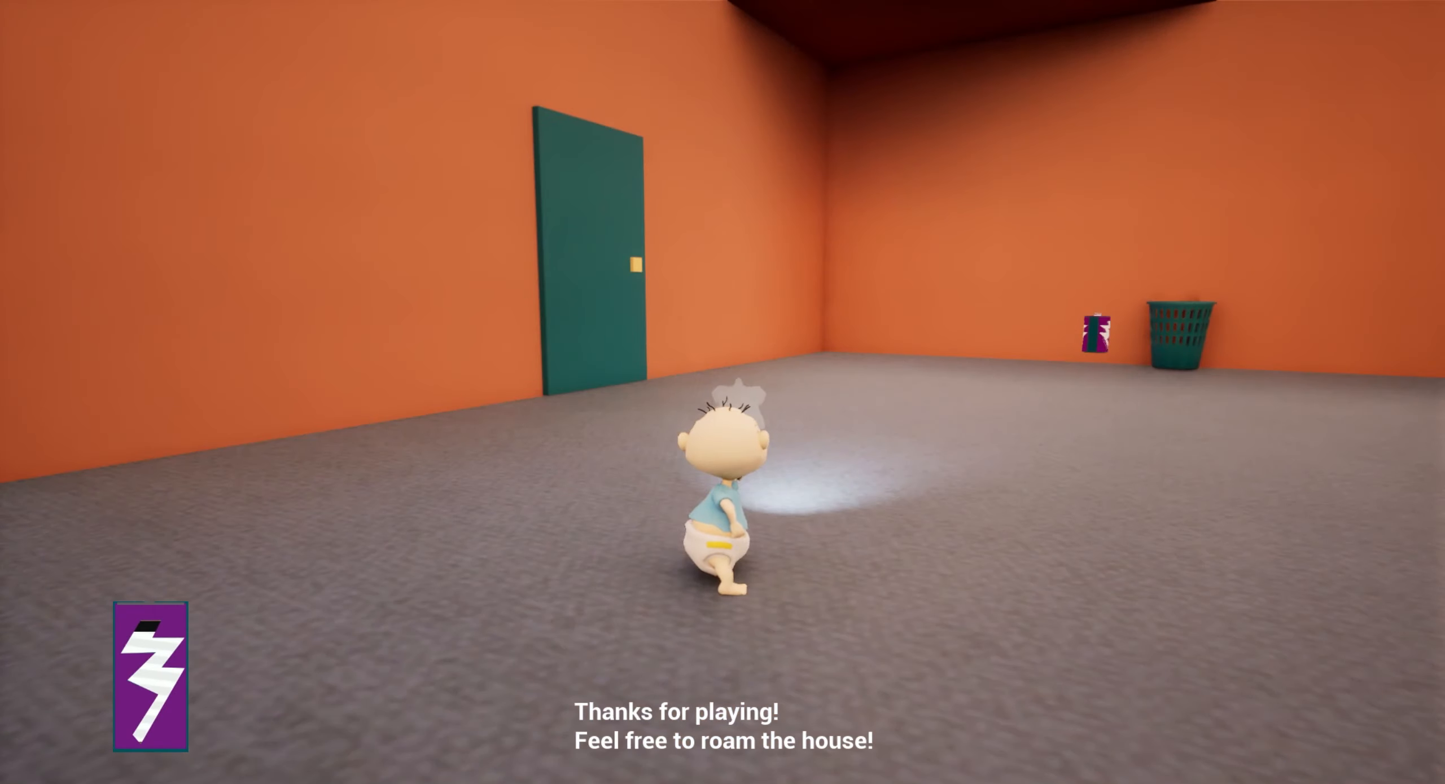
{"action": "key", "text": "w"}
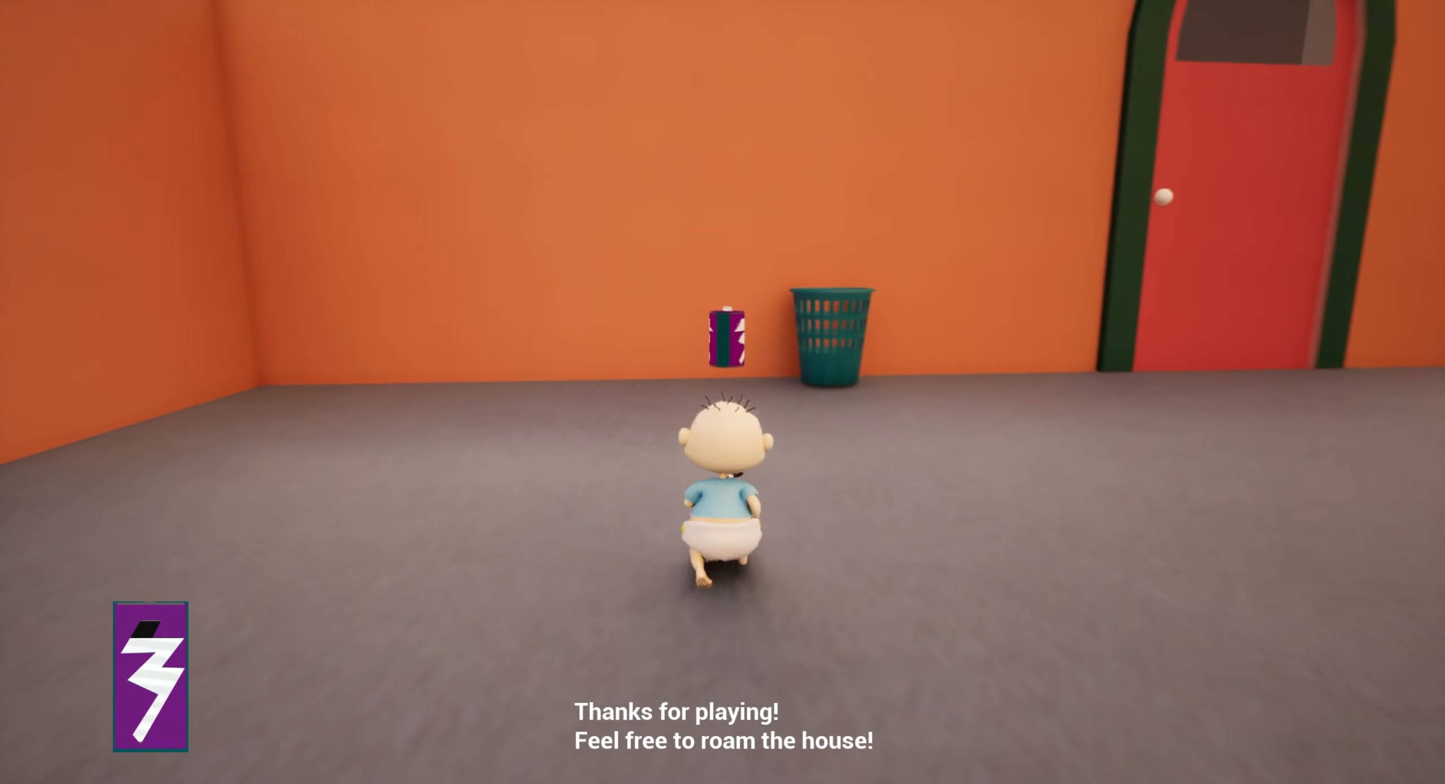
{"action": "key", "text": "w"}
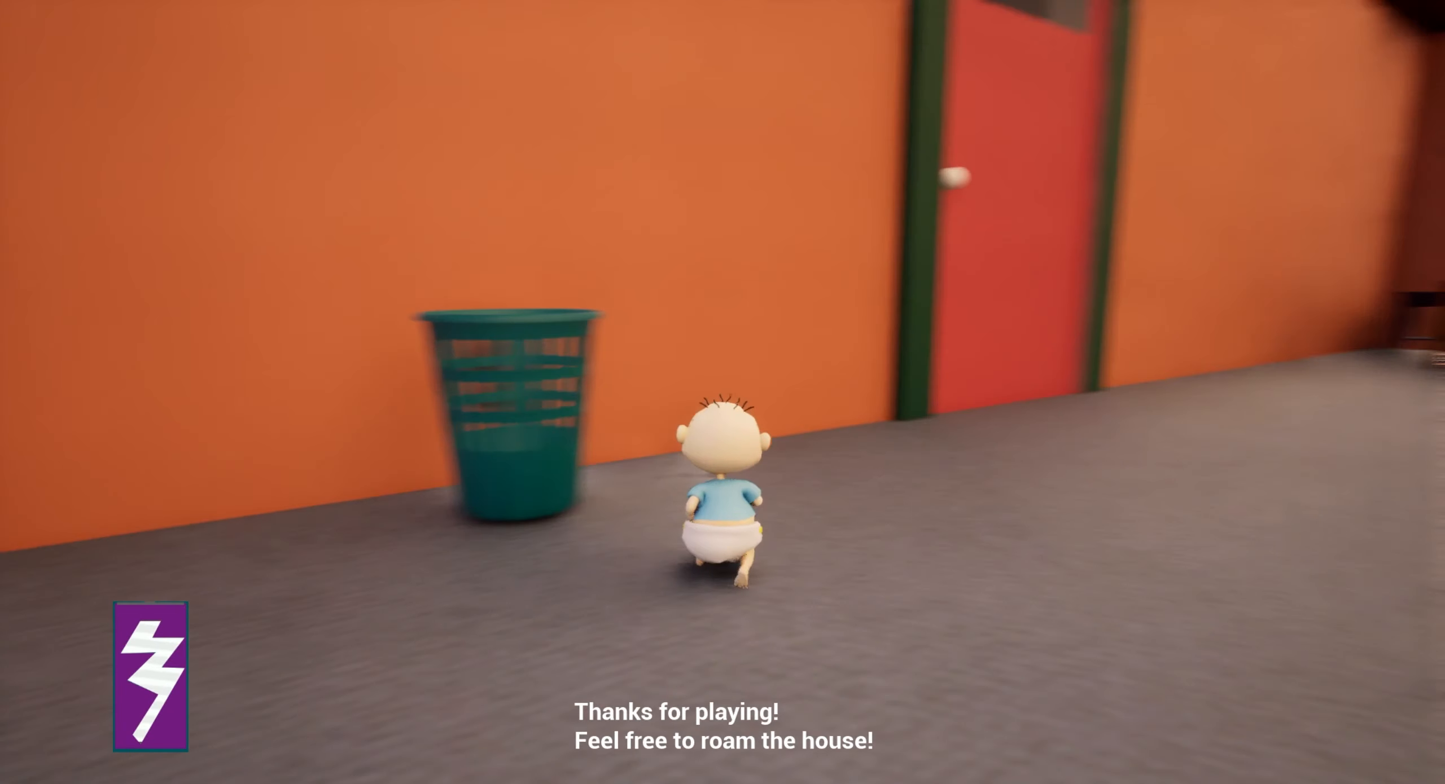